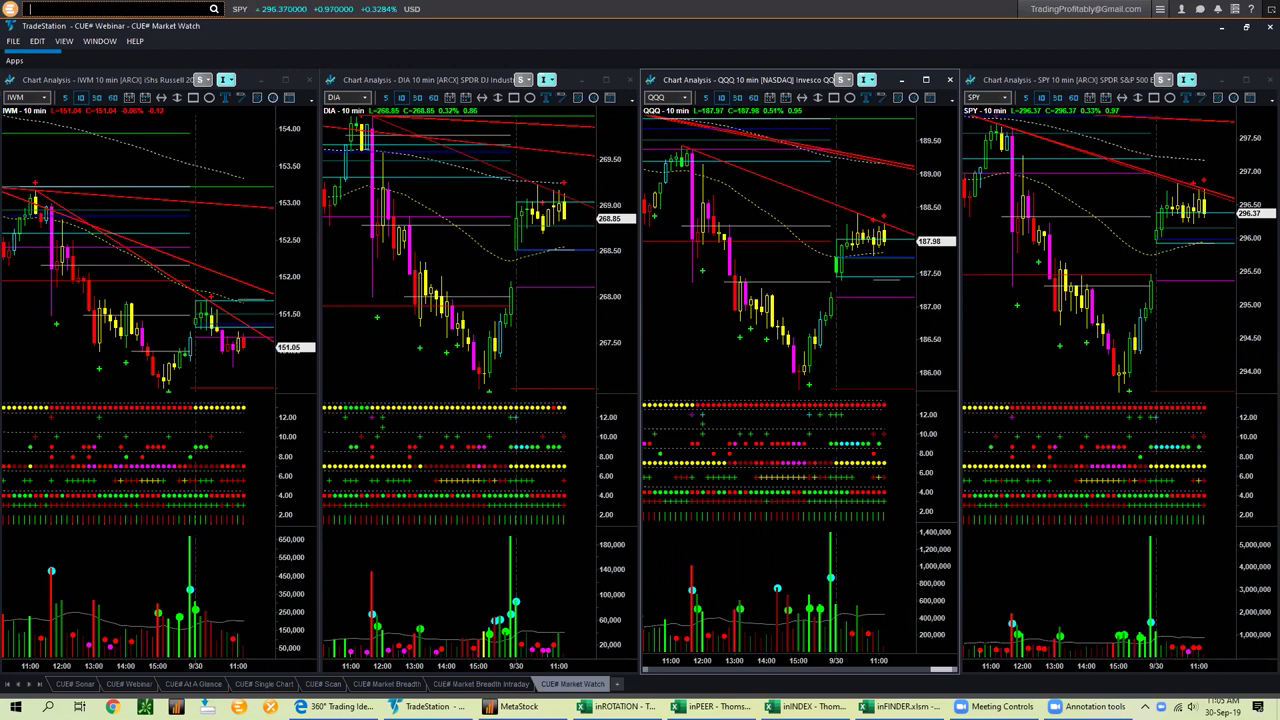
Leave TradeStation's four index charts and bring MetaStock's exploration results to the front
right_click(492, 12)
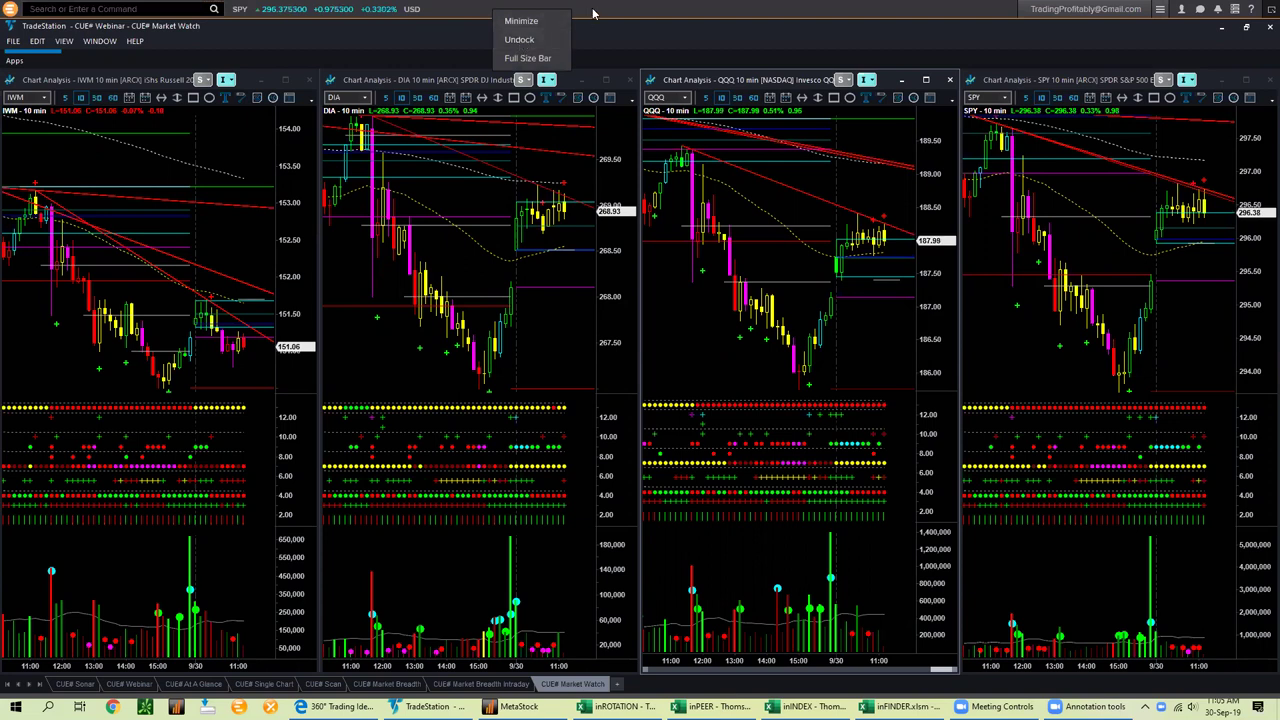
click(643, 40)
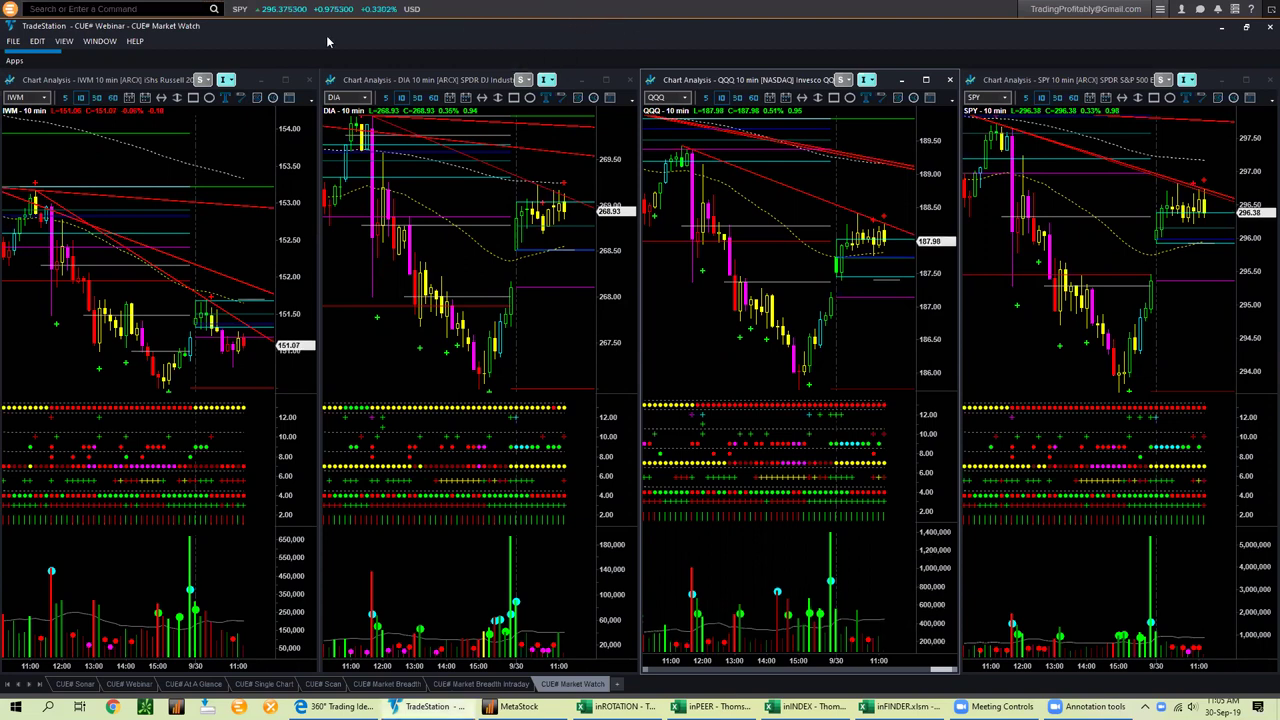
click(30, 8)
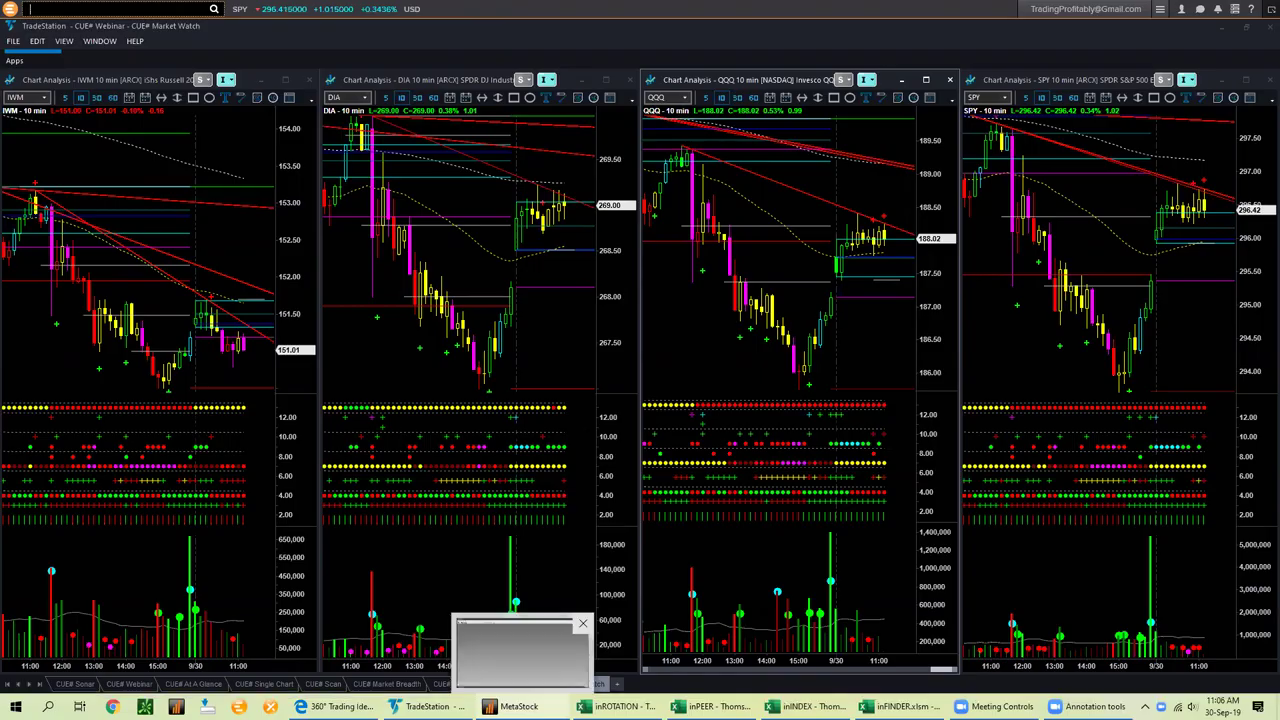
click(512, 706)
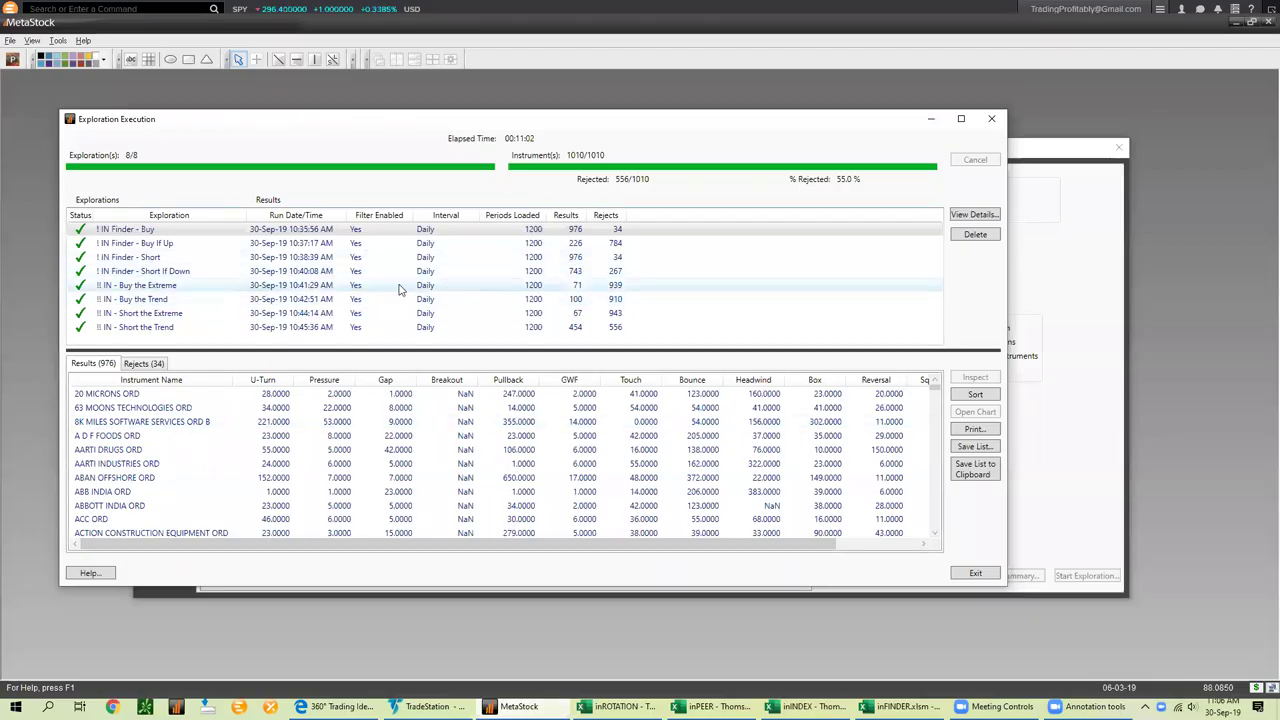
Minimize the Exploration Execution window and uncheck every Power Console exploration (0 of 108)
drag(476, 123, 485, 133)
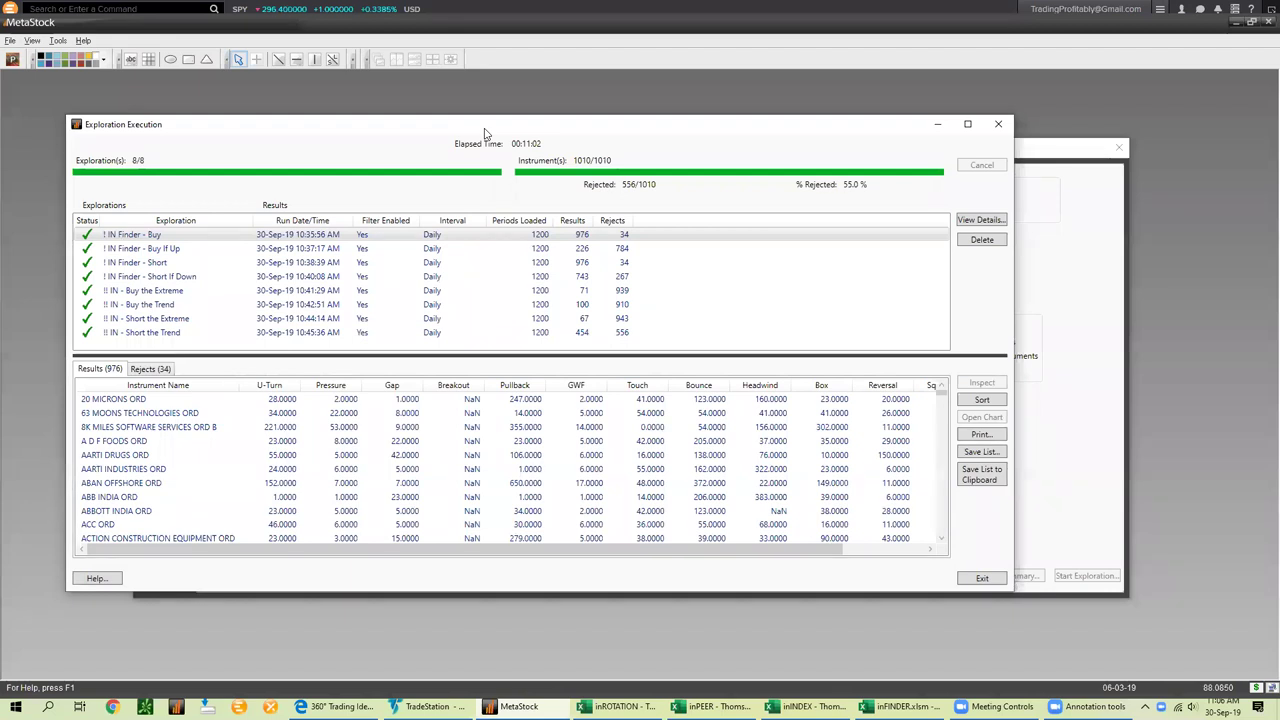
drag(500, 134, 520, 142)
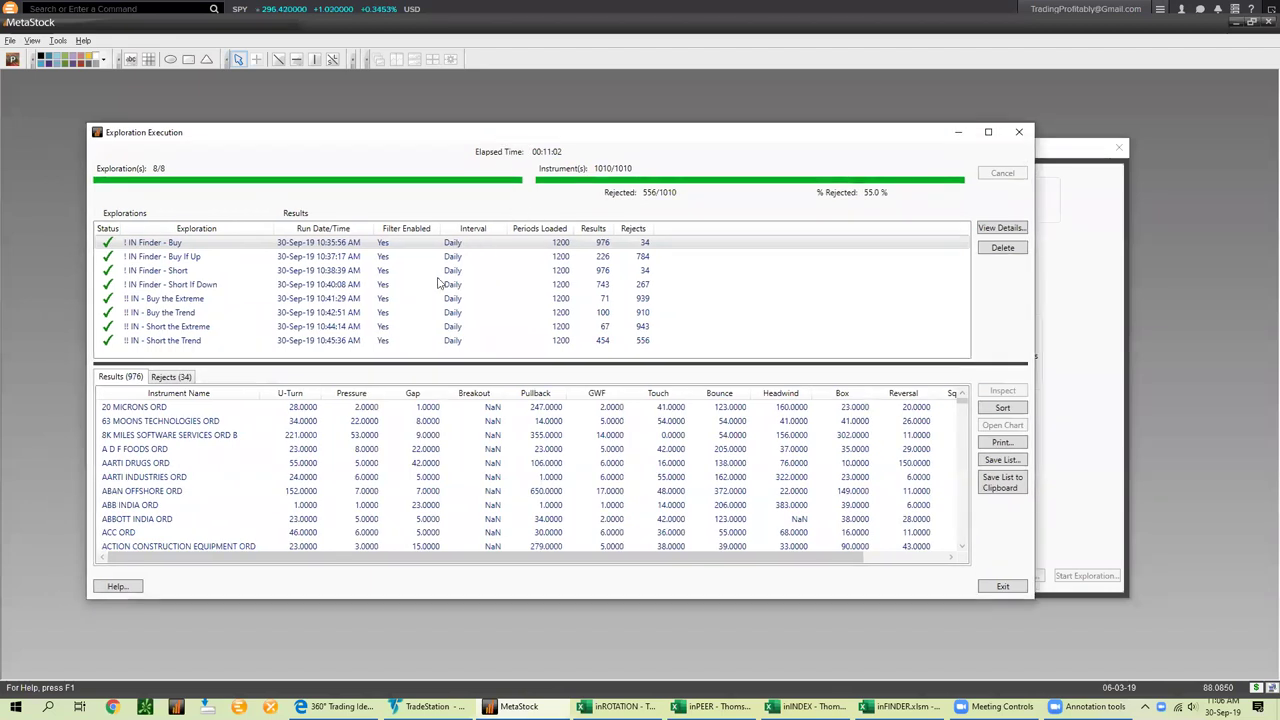
click(958, 132)
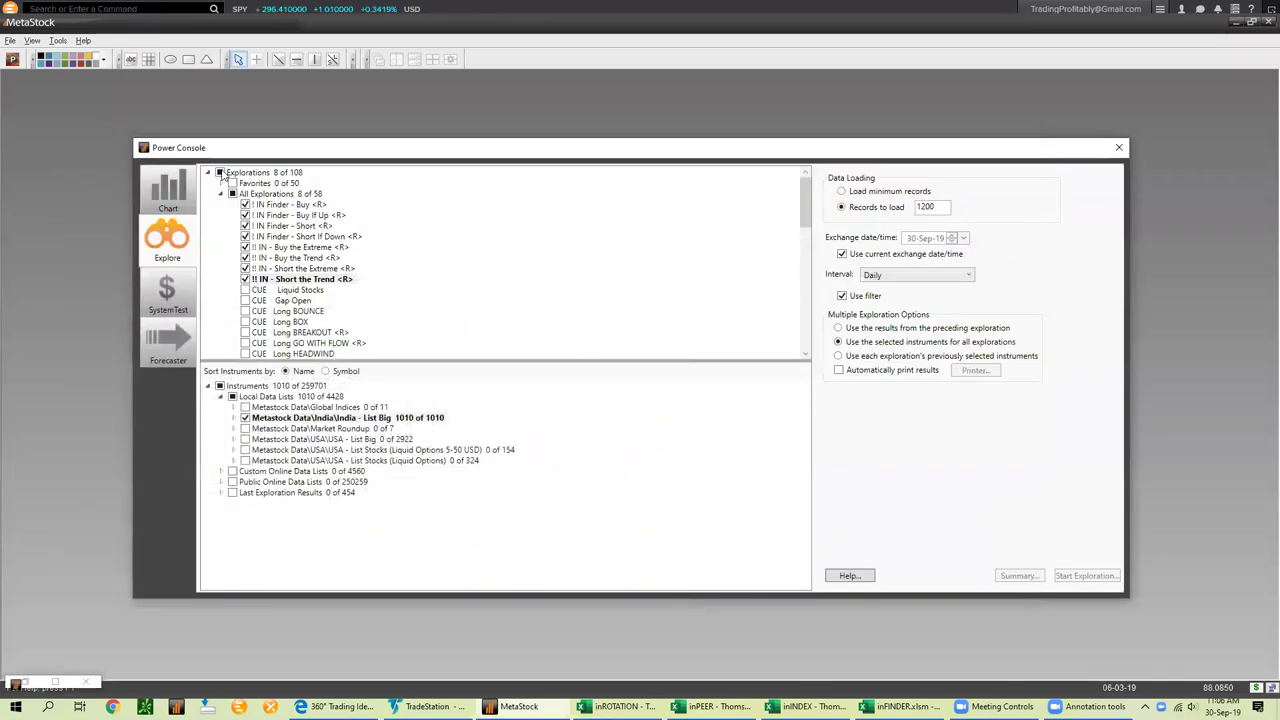
click(220, 173)
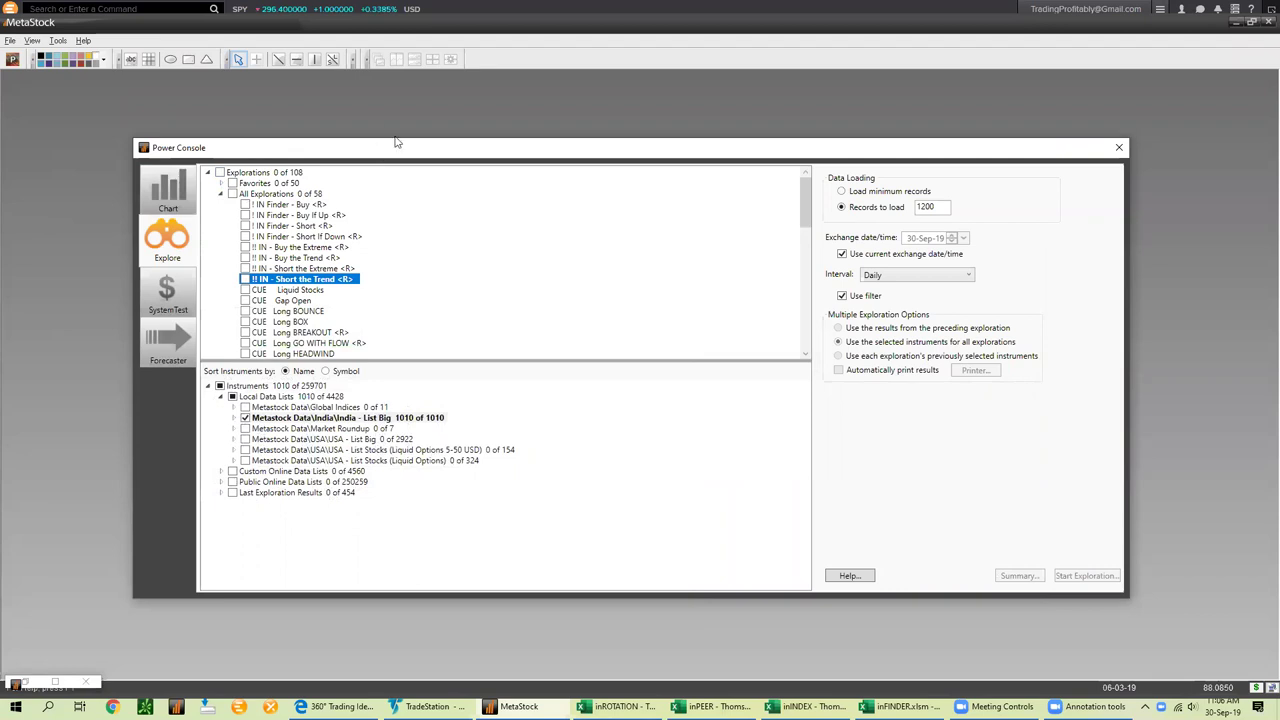
drag(378, 151, 398, 123)
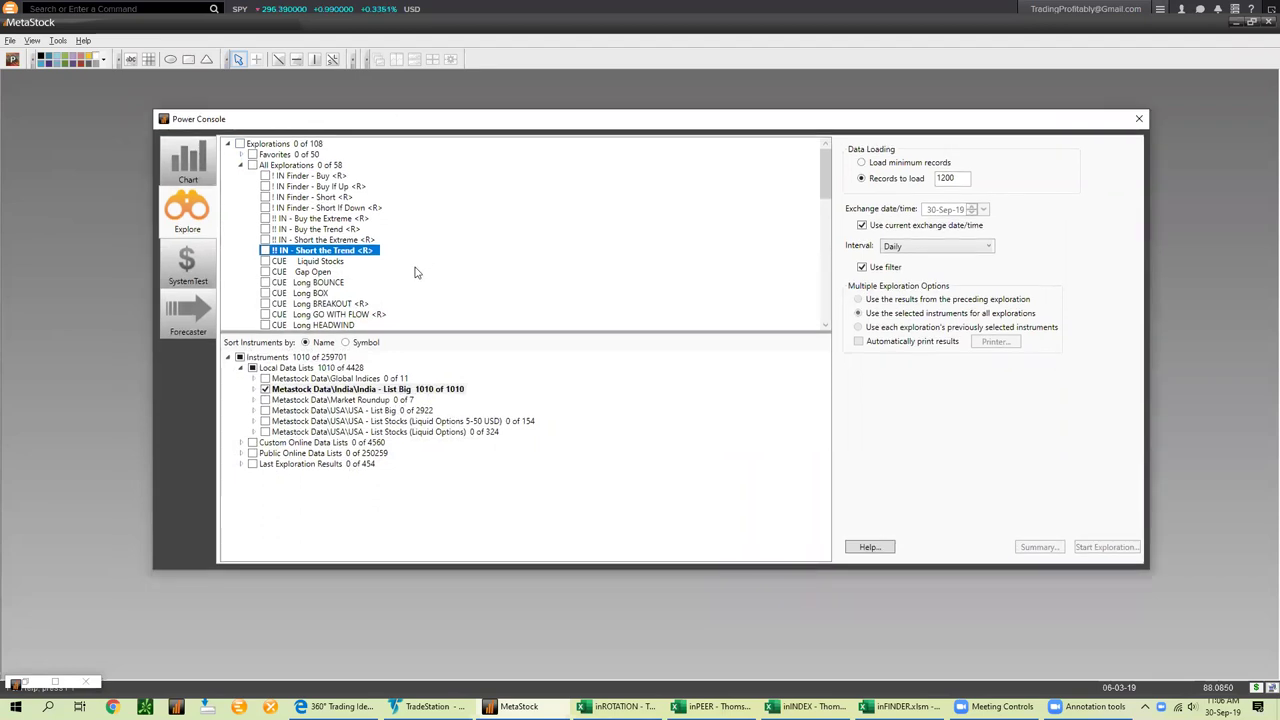
mouse_move(328, 308)
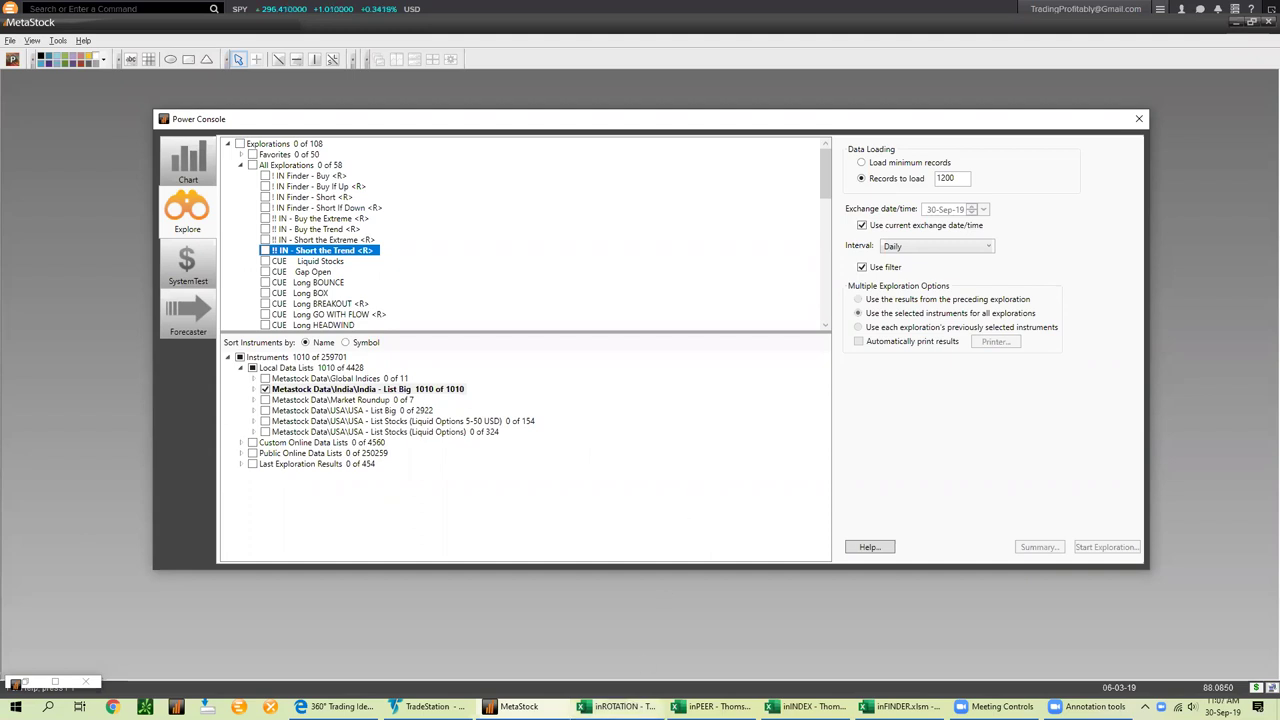
Check the inROTATION dashboard's On. streaming status and update time, then go to the Sector sheet
click(620, 706)
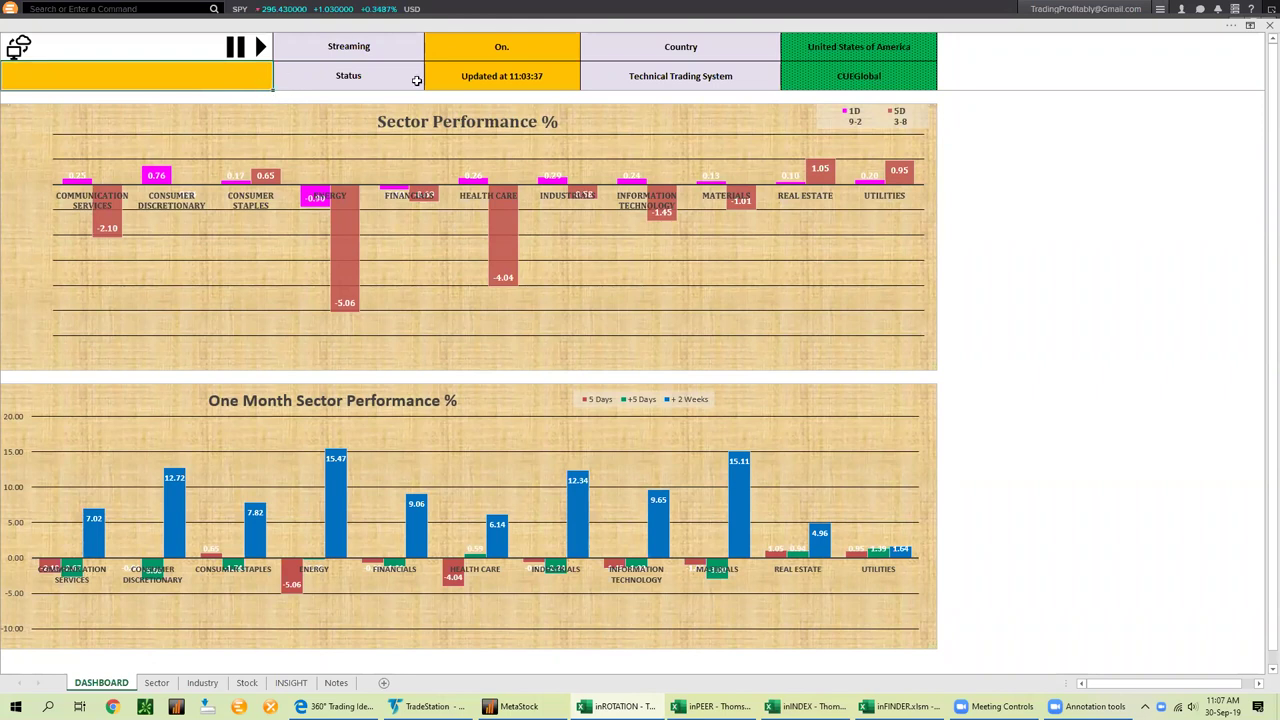
click(466, 47)
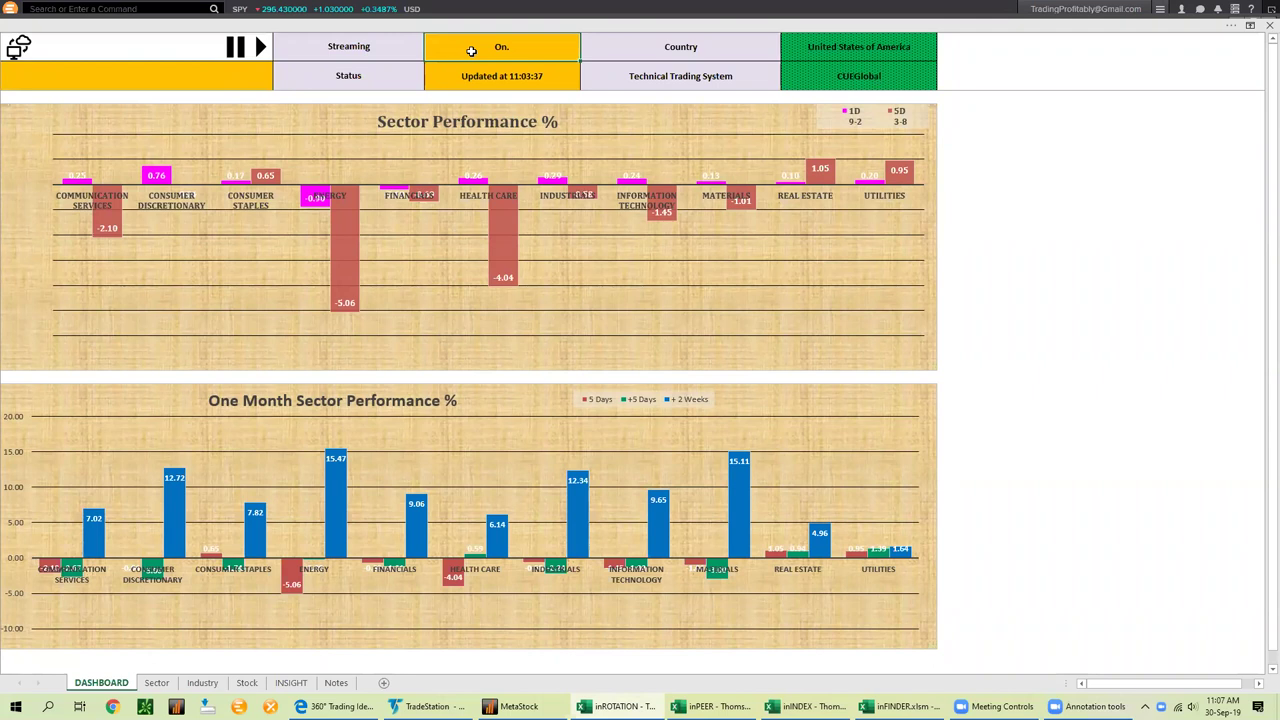
click(499, 82)
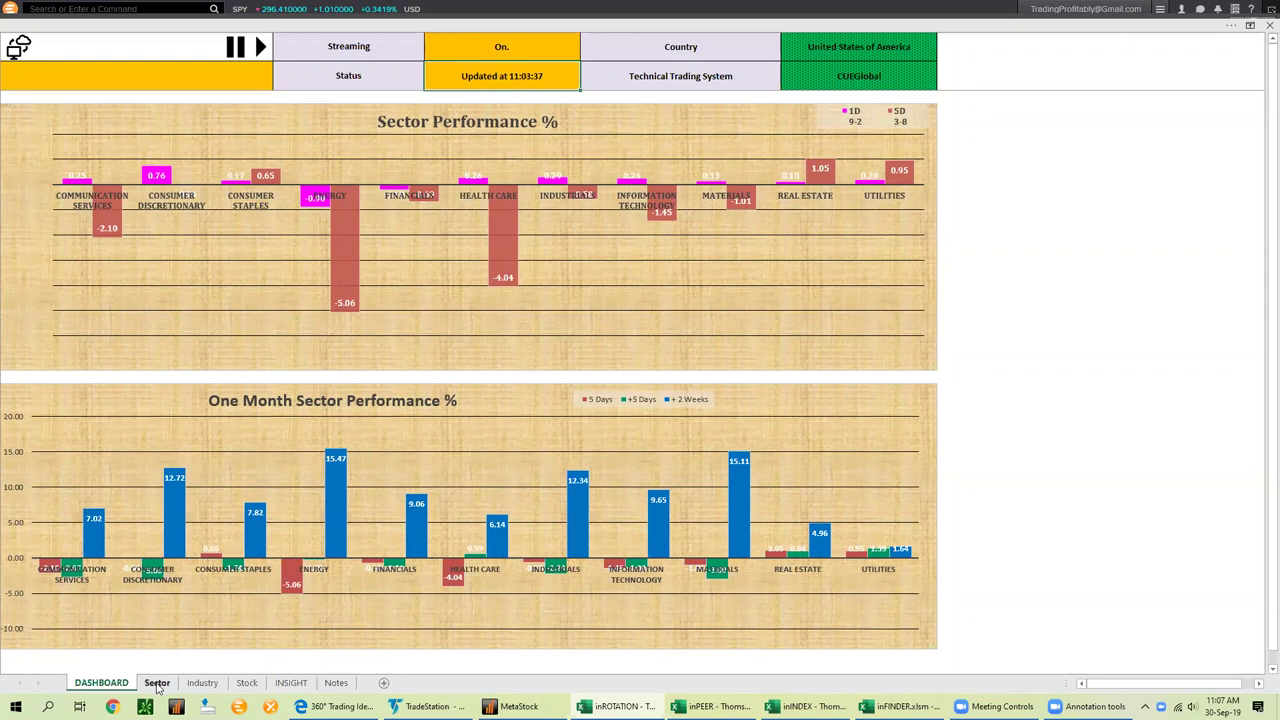
click(157, 684)
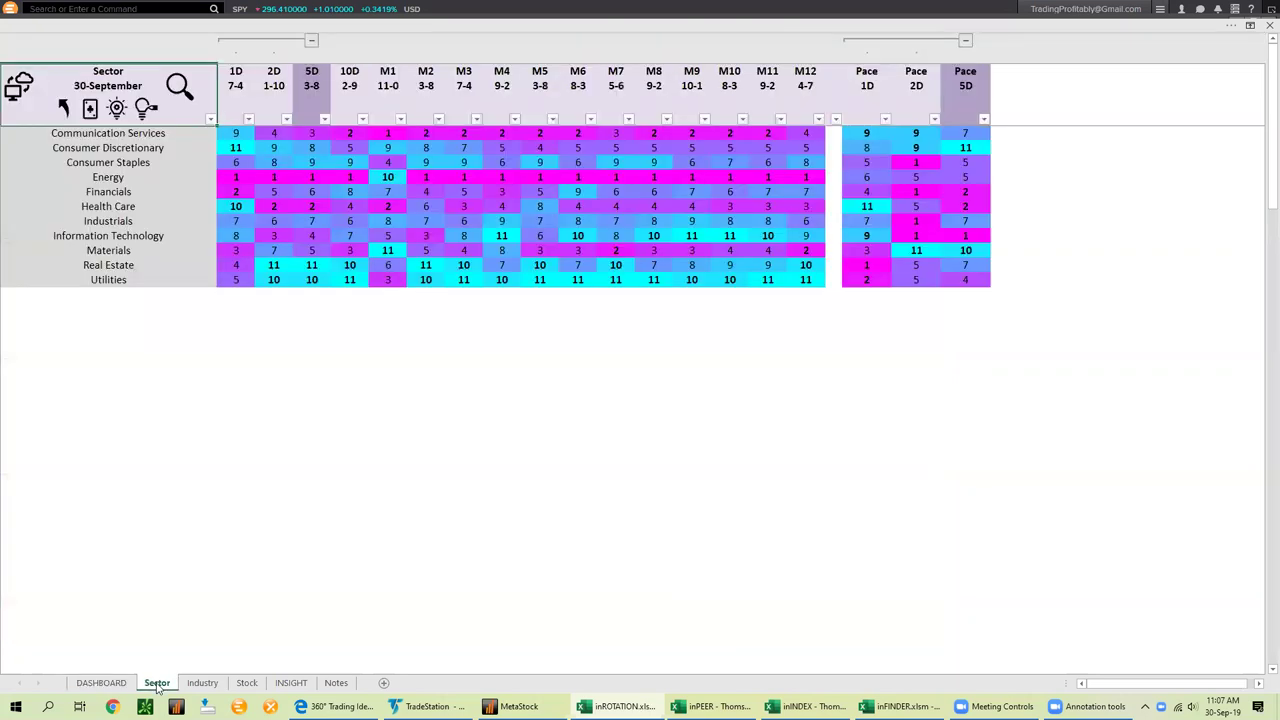
Browse the Sector, Industry and Stock ranking sheets, ending on the INSIGHT sheet
click(240, 353)
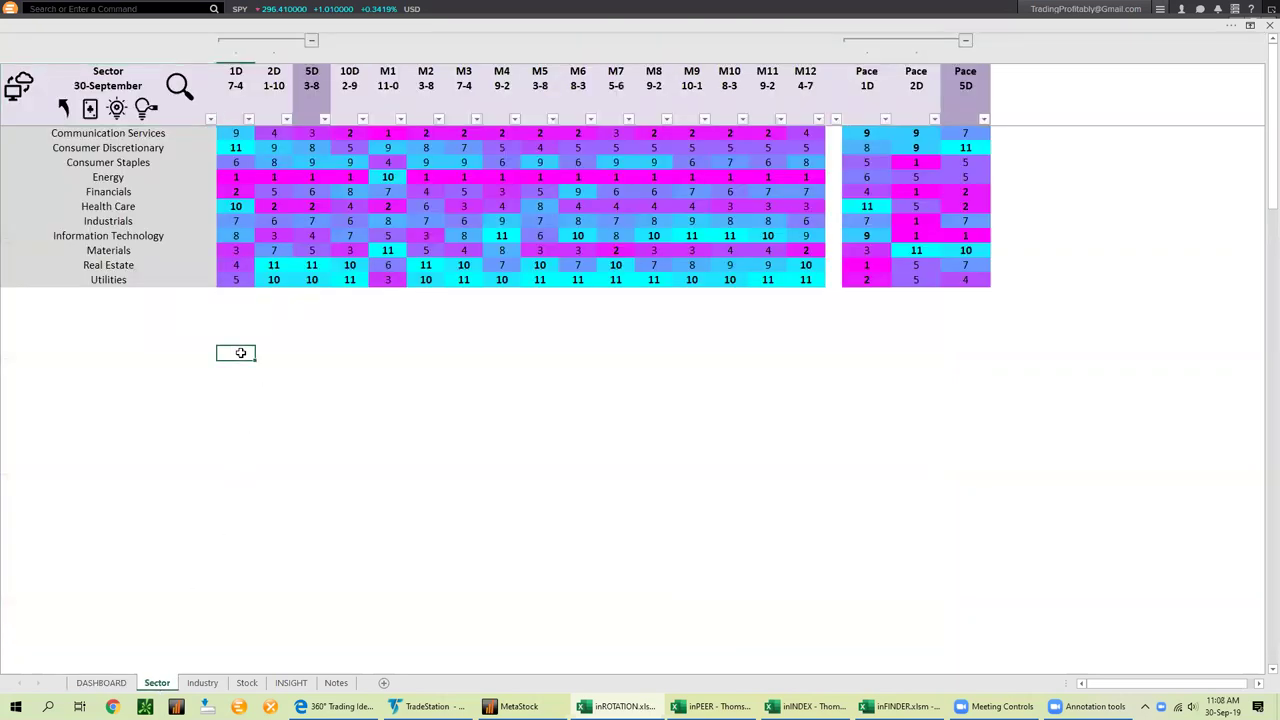
click(203, 683)
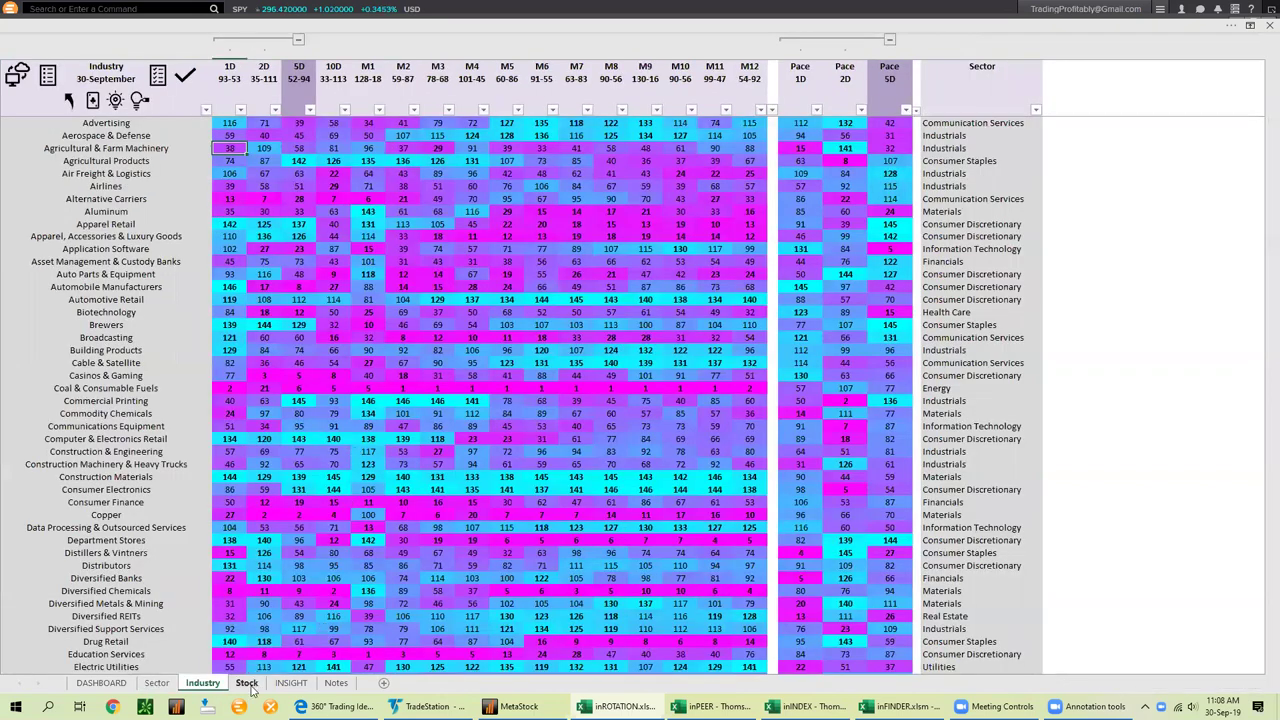
key(ctrl+Page_Down)
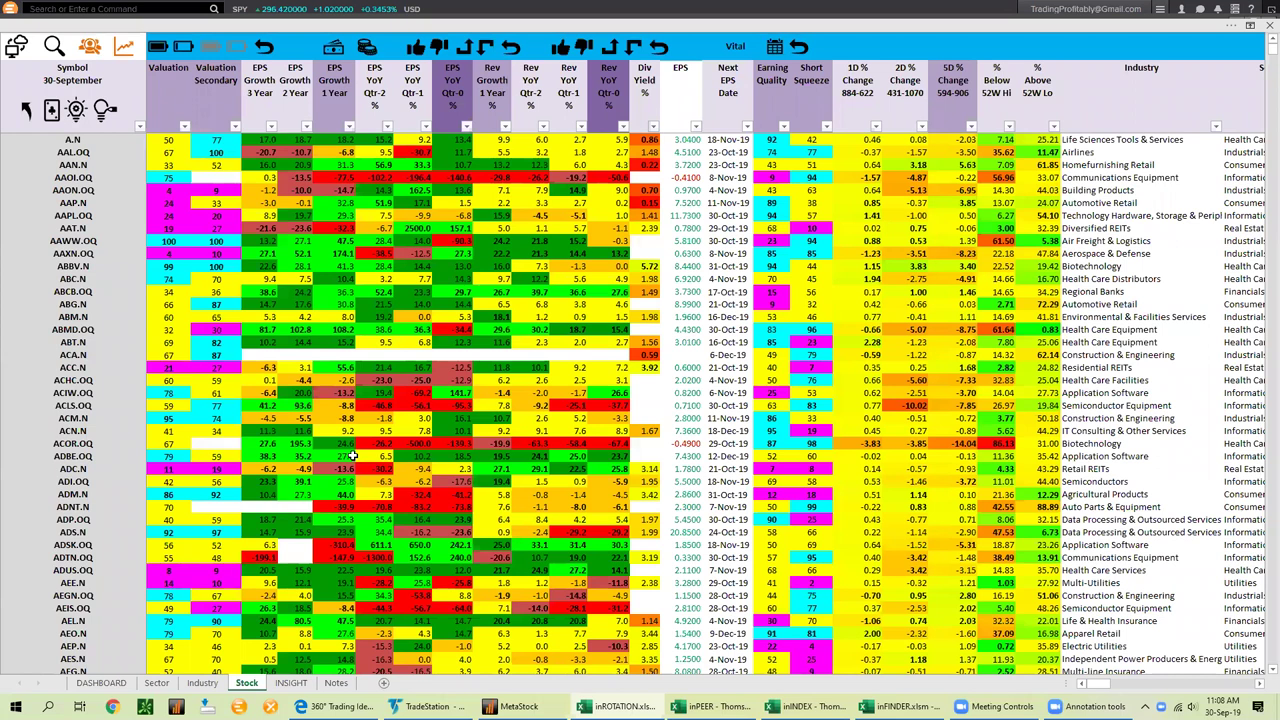
click(156, 683)
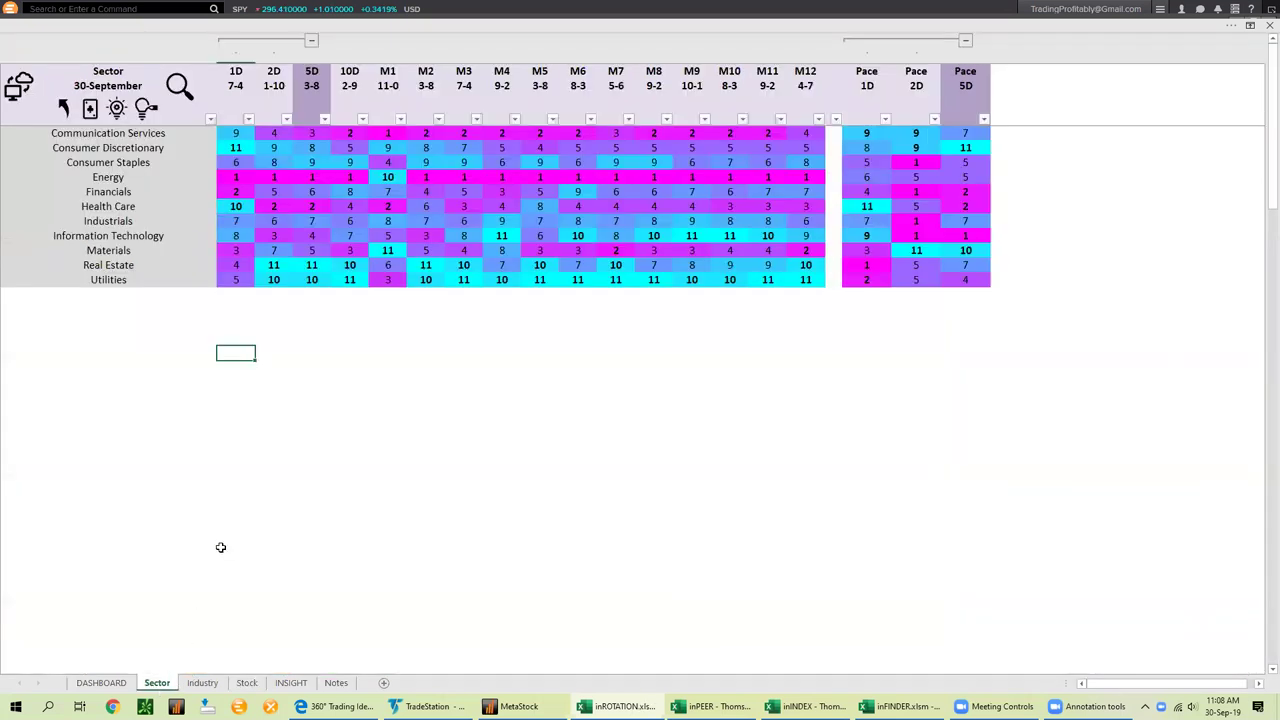
click(204, 683)
click(247, 683)
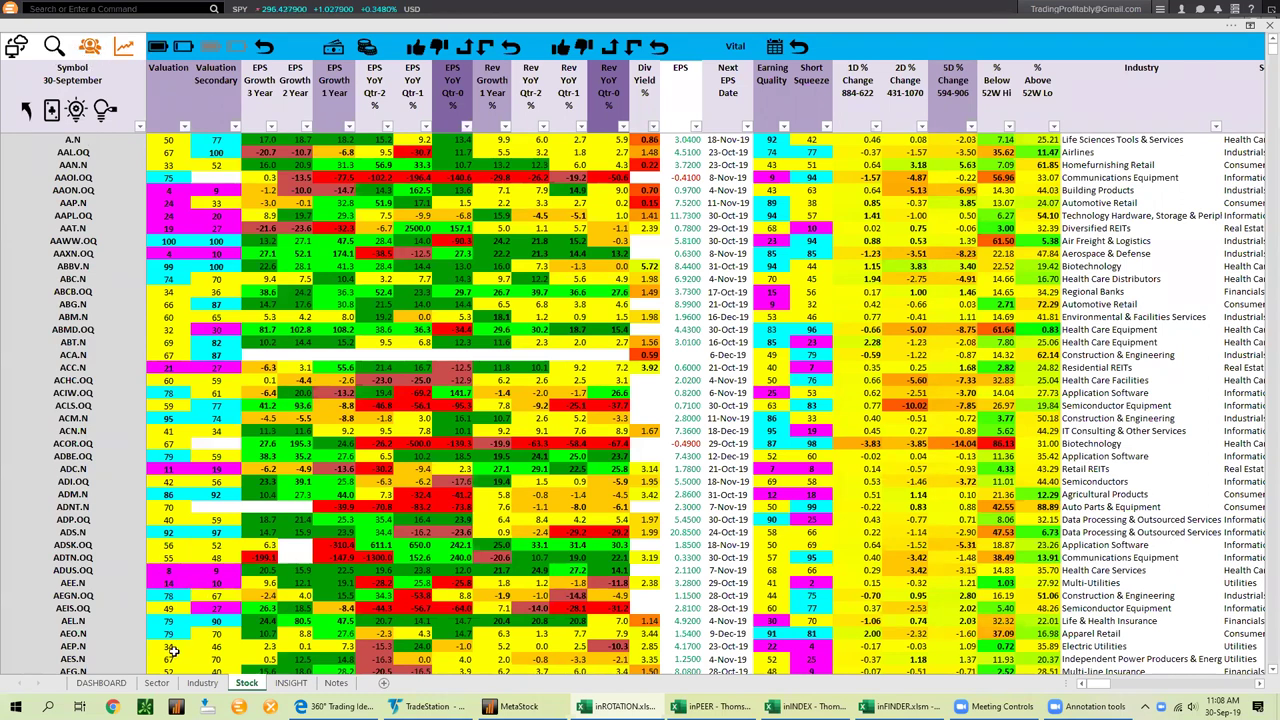
click(182, 688)
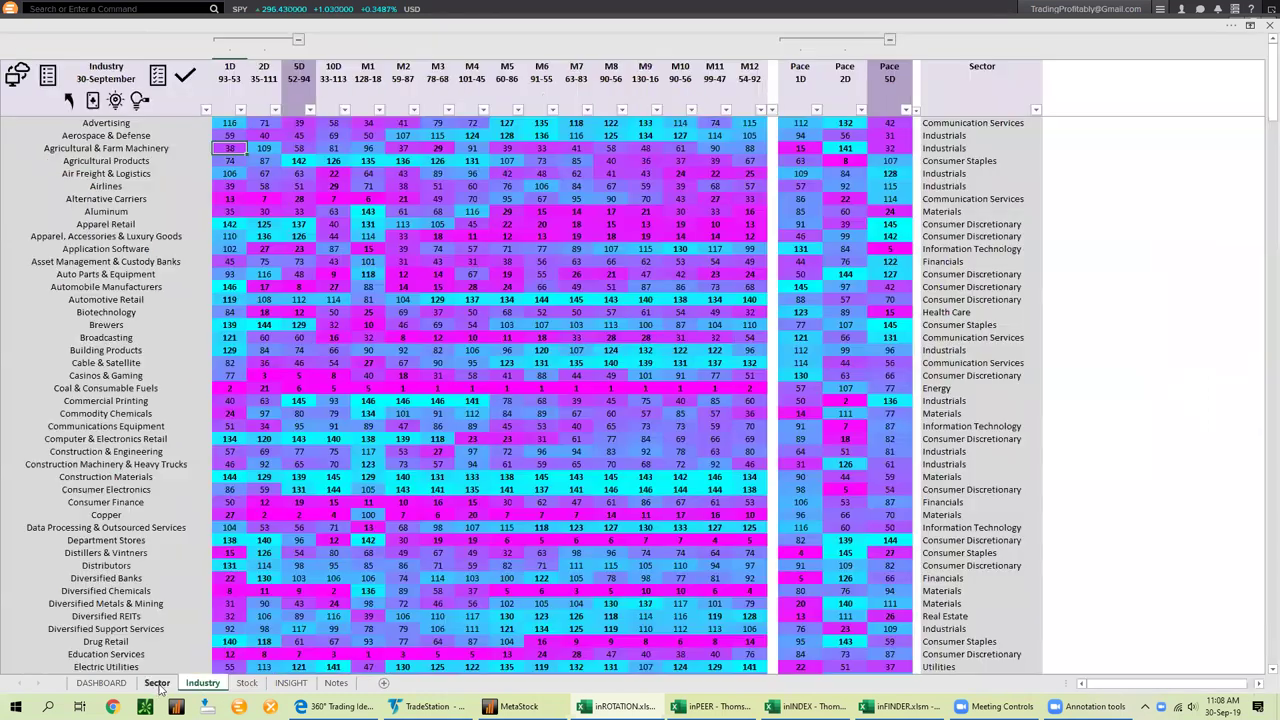
click(162, 686)
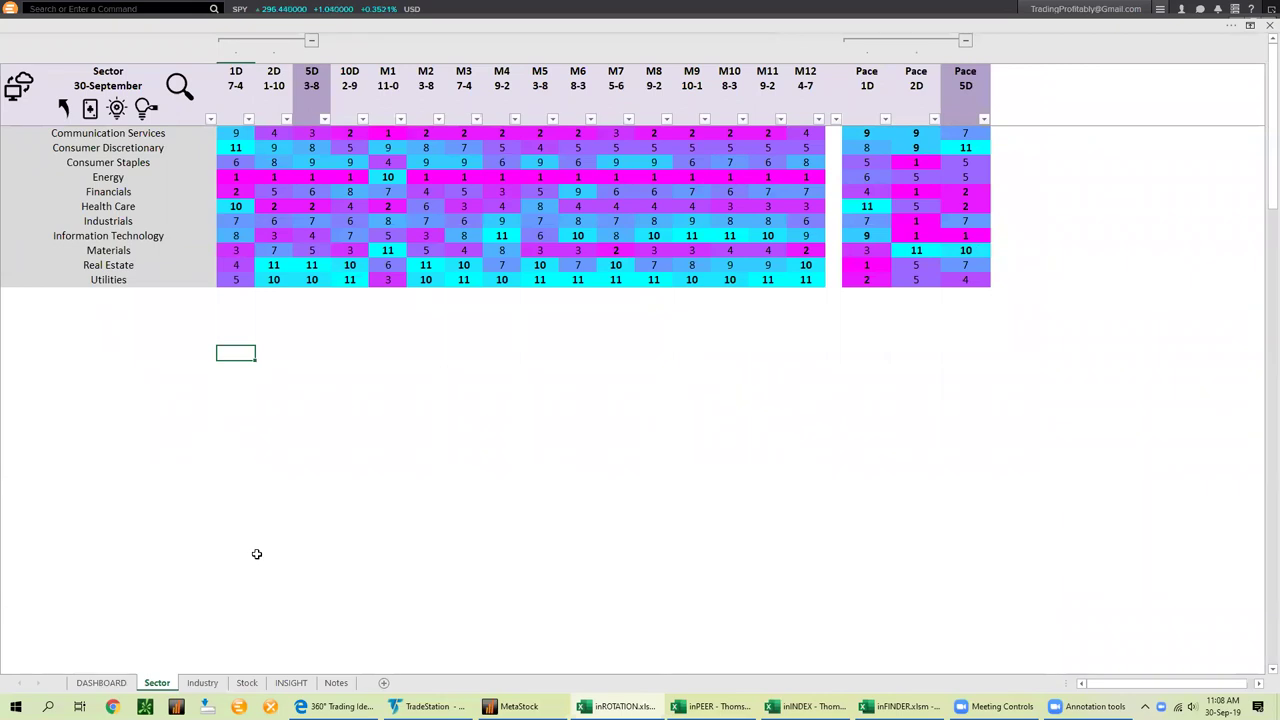
click(292, 684)
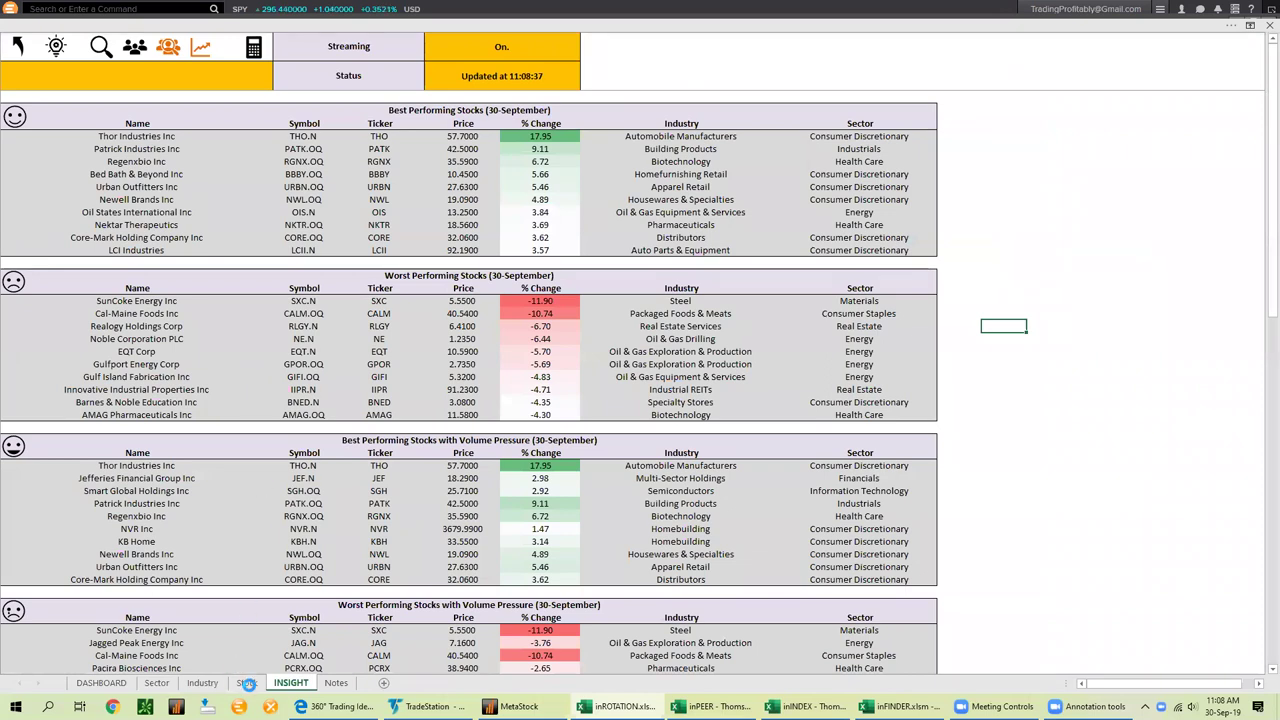
Review the INSIGHT sheet's Best and Worst Performing Stocks tables
click(249, 686)
click(291, 684)
click(456, 110)
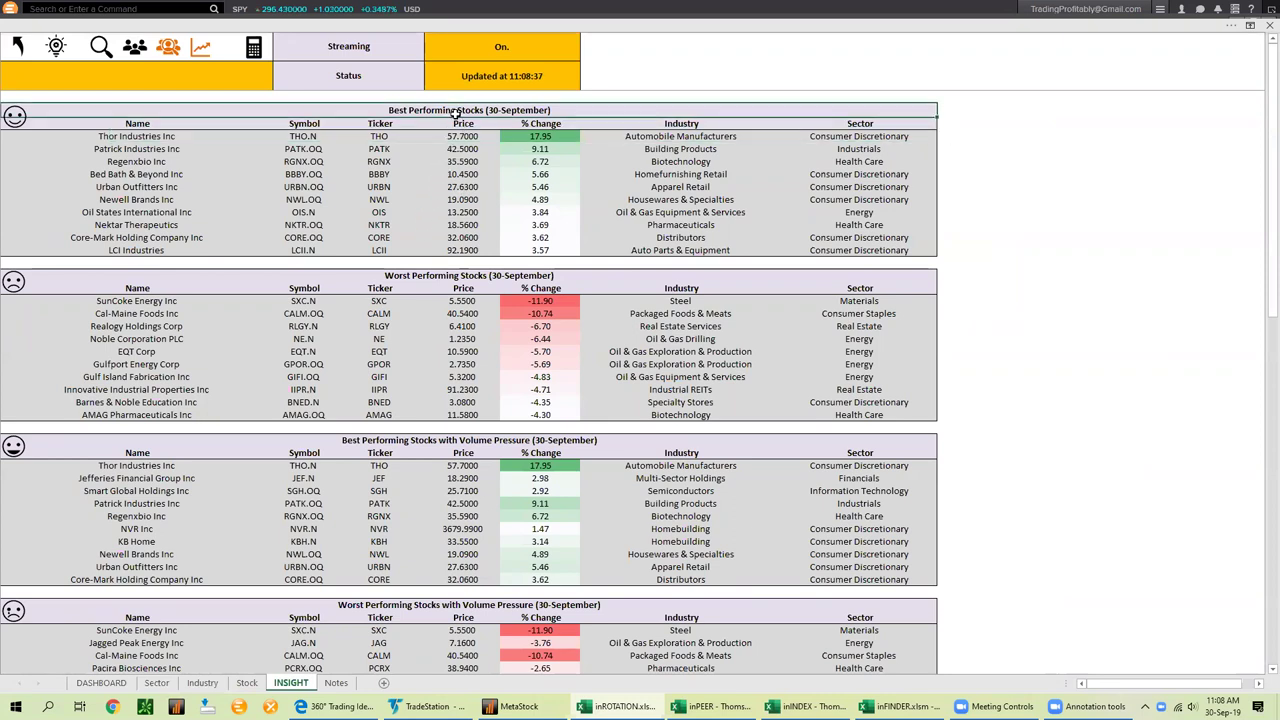
click(436, 274)
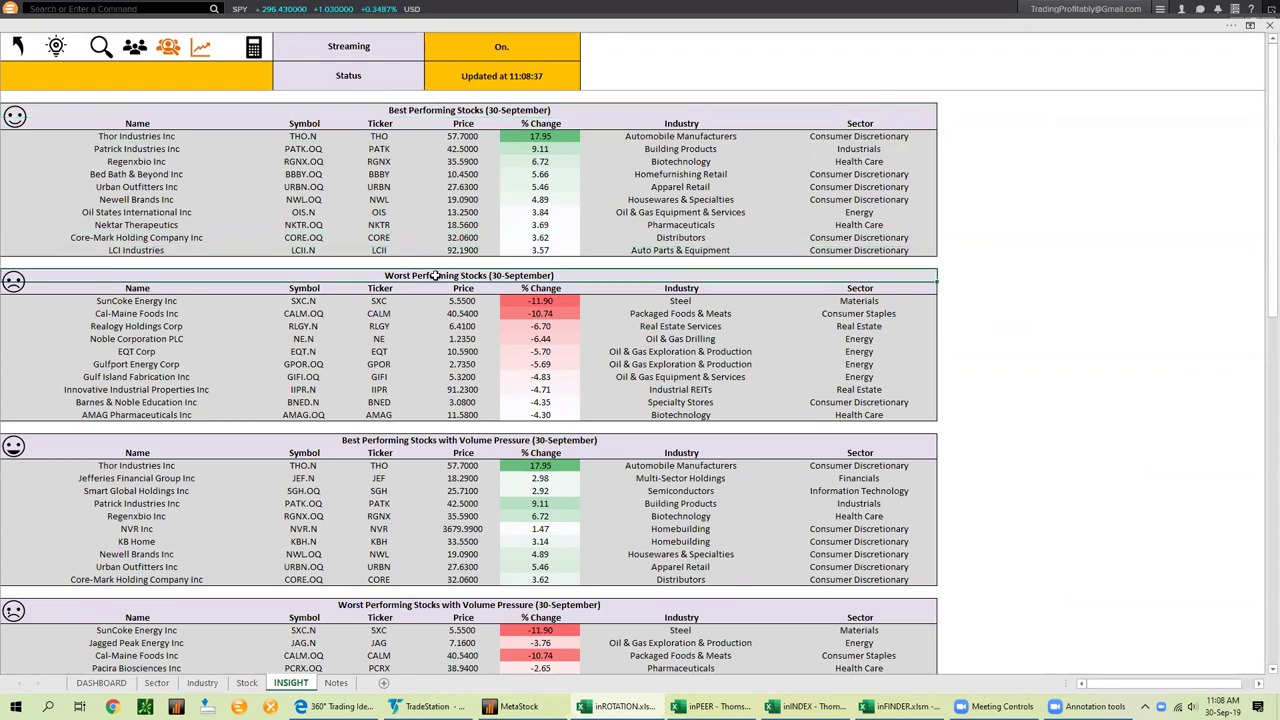
scroll(460, 404, down, 5)
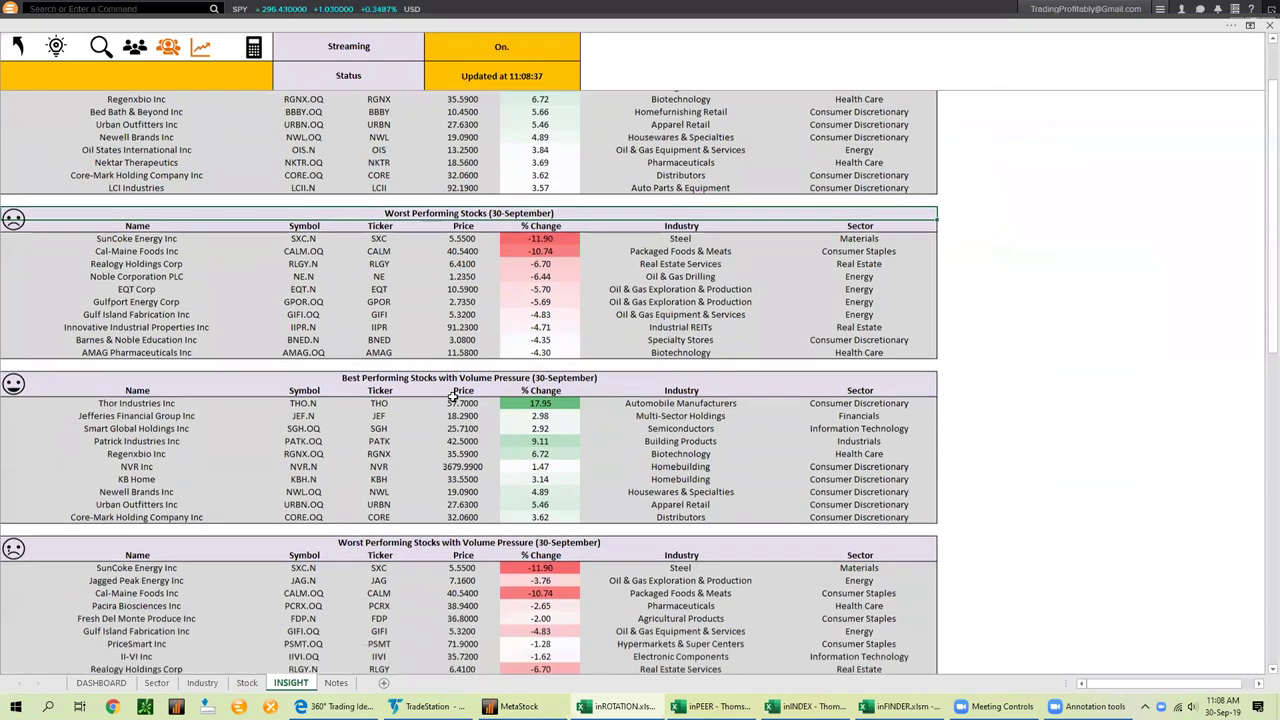
scroll(452, 396, down, 3)
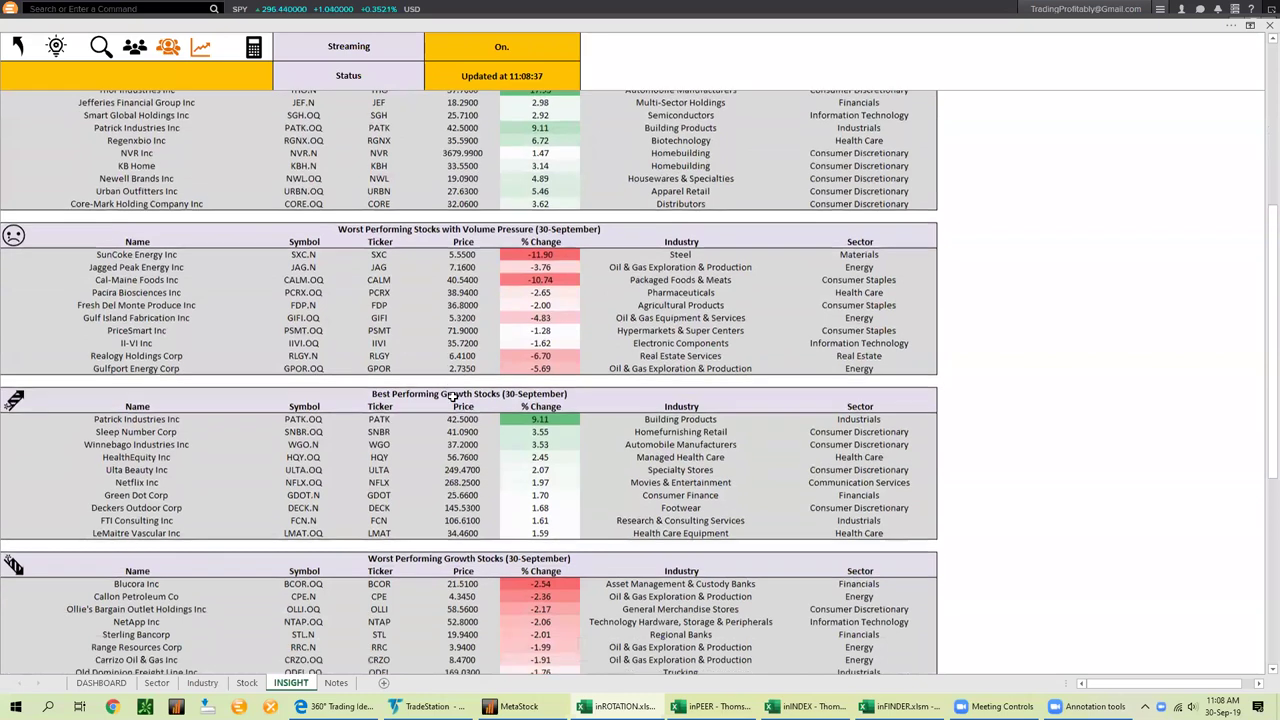
scroll(453, 397, down, 2)
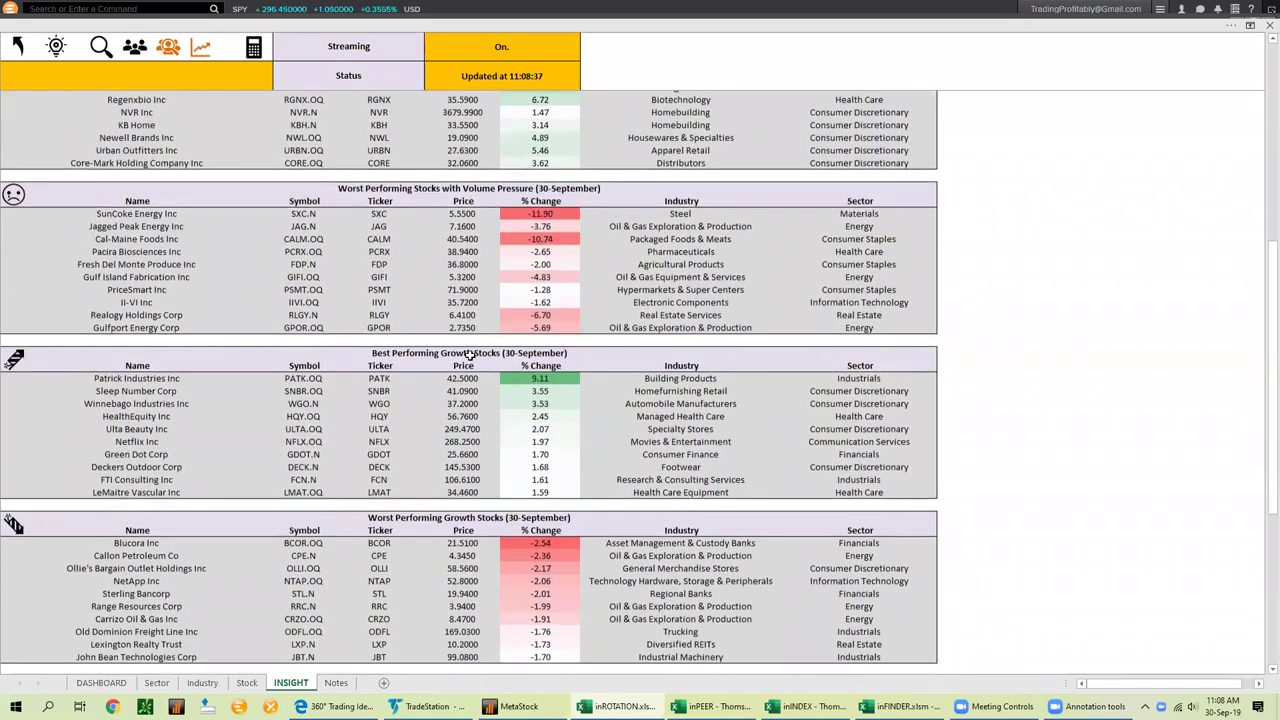
Review the growth stocks tables and the Optimally Valued and Over Valued tables
click(481, 354)
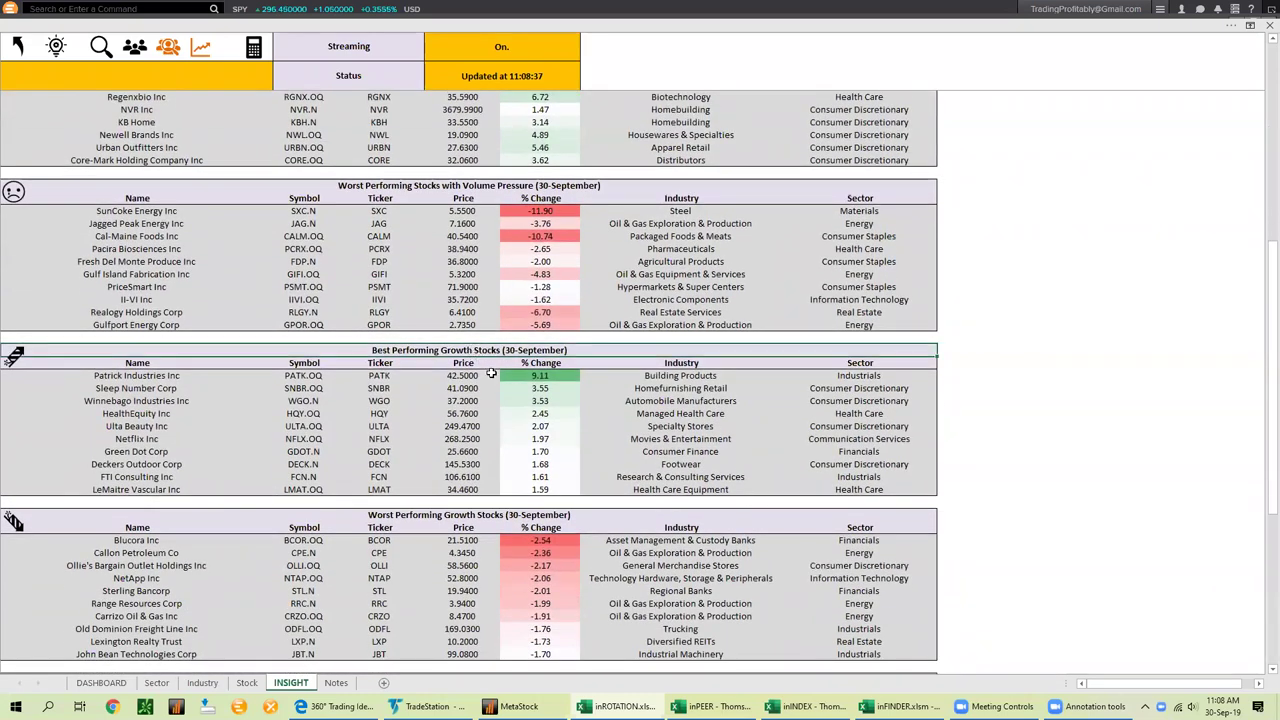
click(440, 517)
scroll(476, 253, down, 2)
scroll(476, 253, down, 4)
click(438, 453)
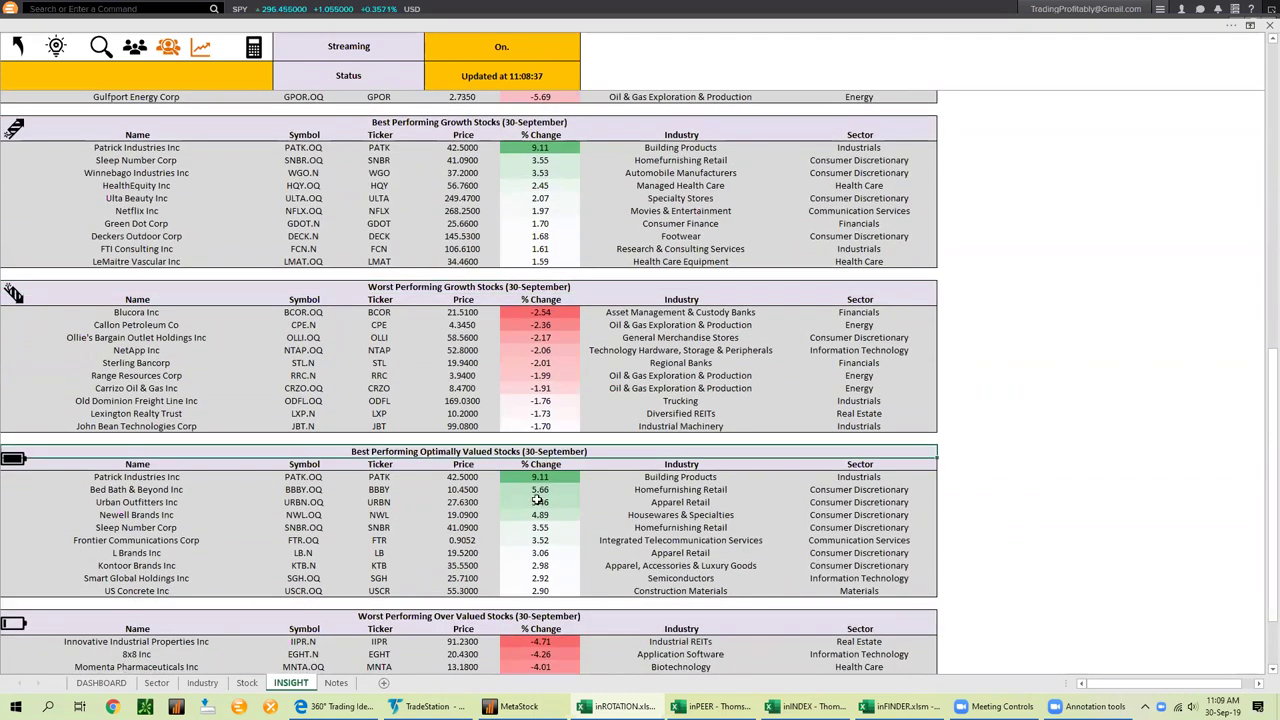
scroll(512, 494, down, 4)
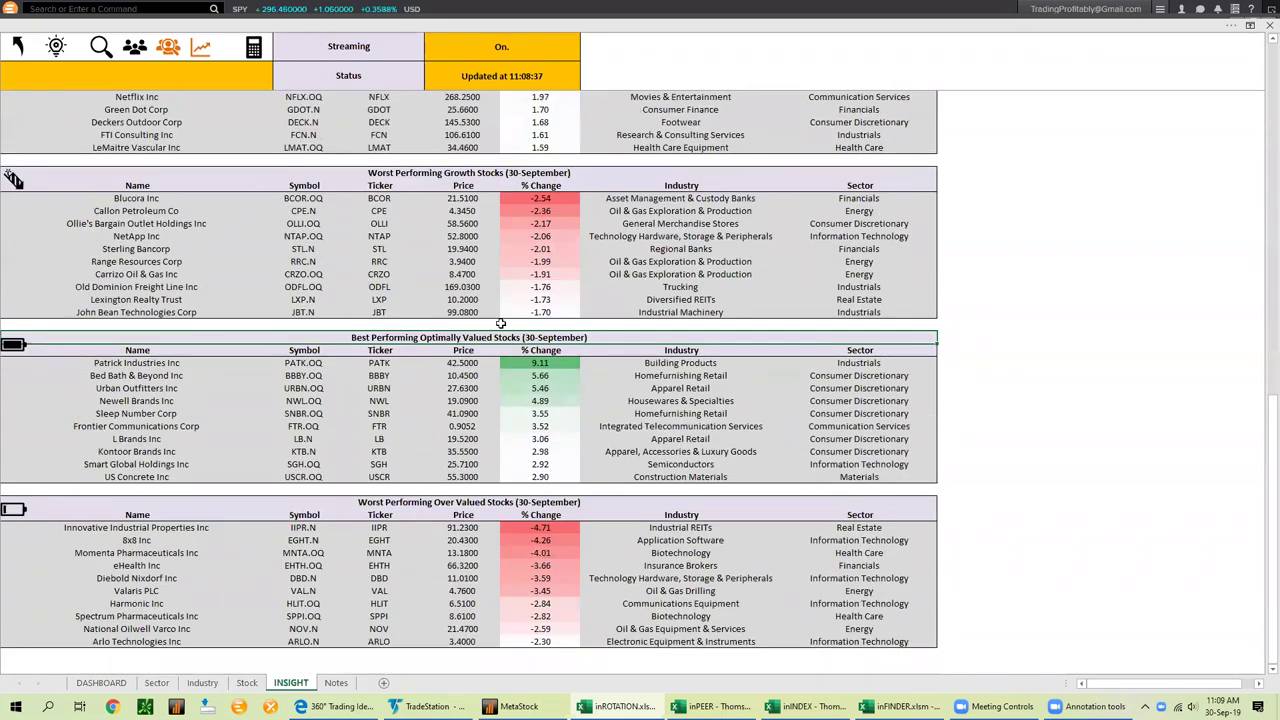
click(436, 465)
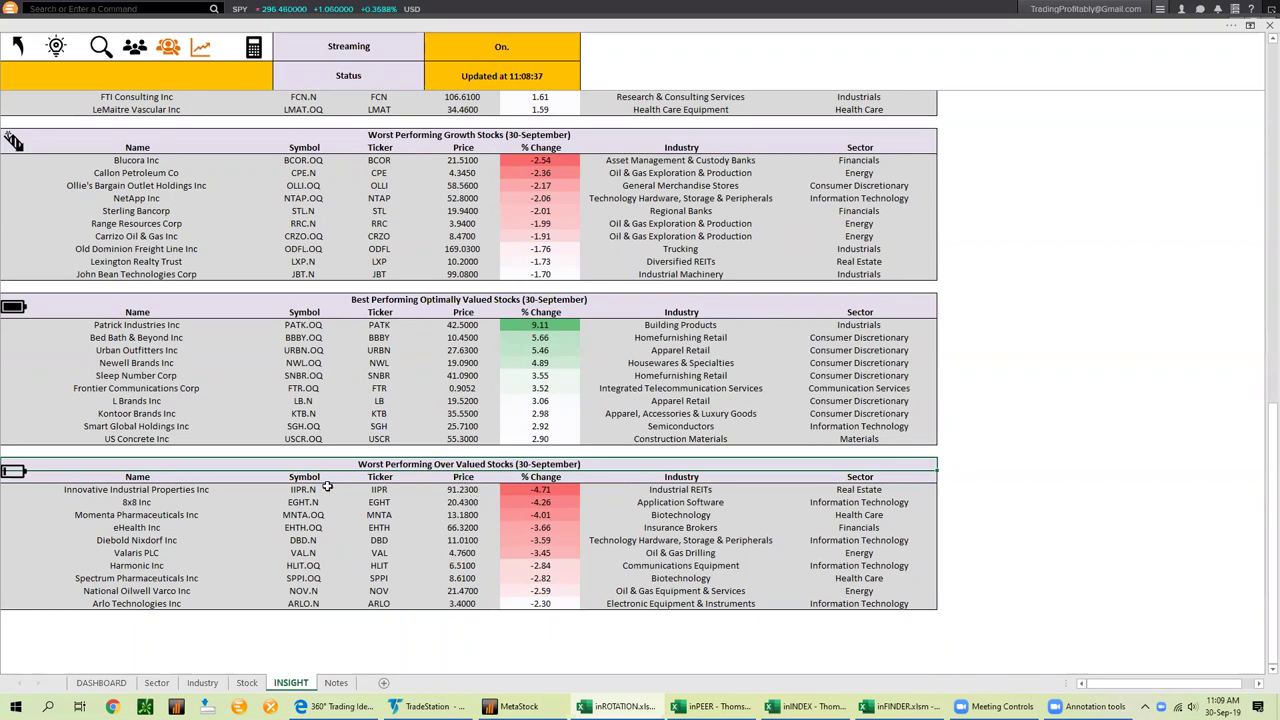
Highlight the over-valued symbols IIPR.N through ARLO.N and their % Change values
drag(303, 490, 313, 594)
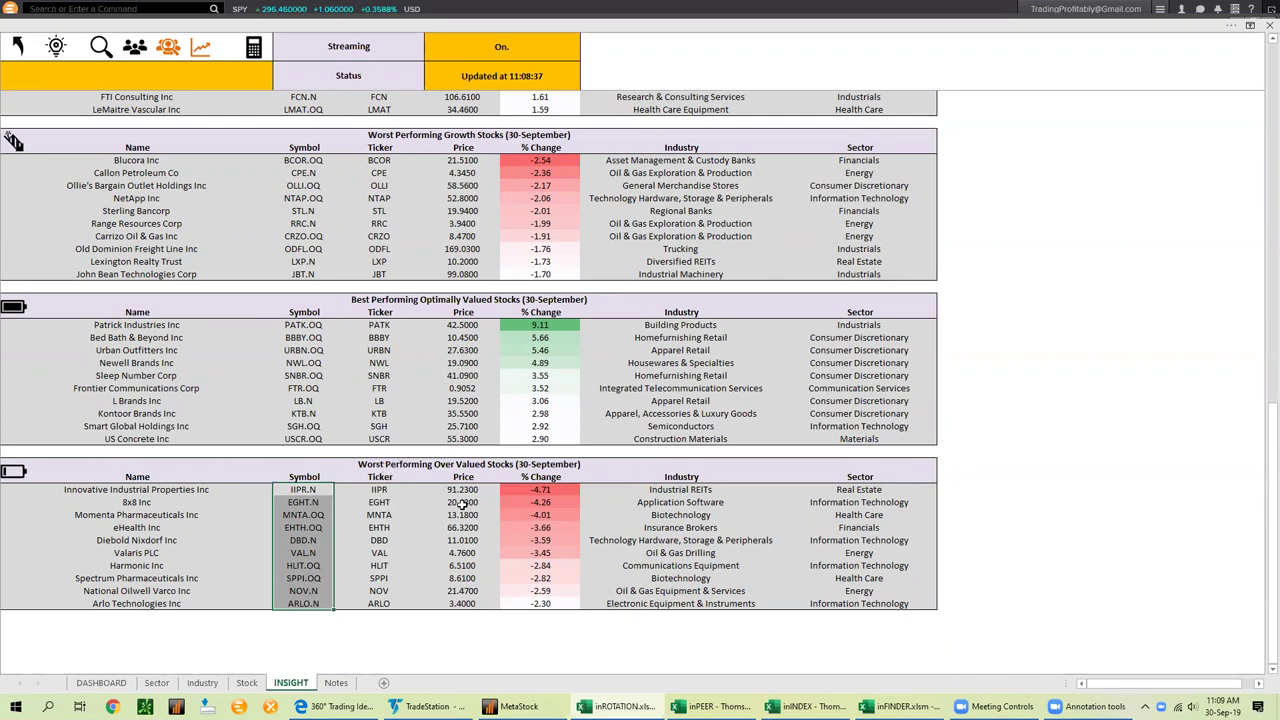
click(310, 491)
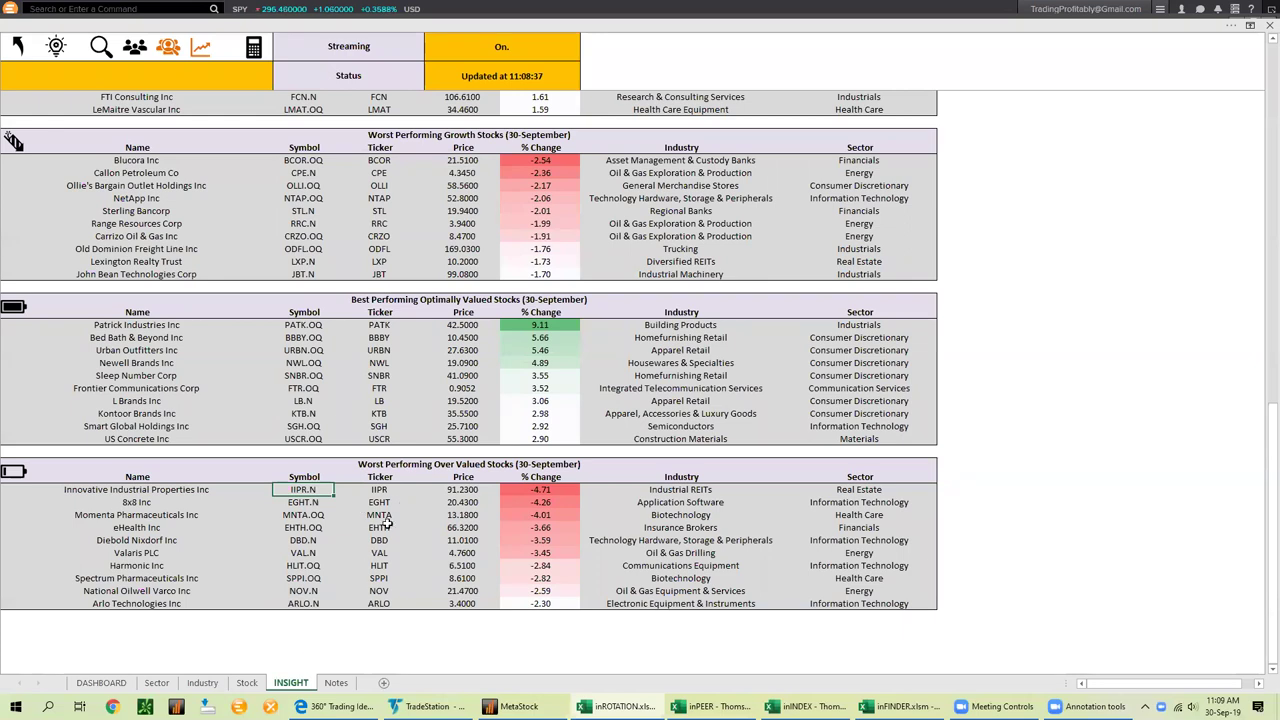
click(469, 465)
drag(547, 492, 536, 602)
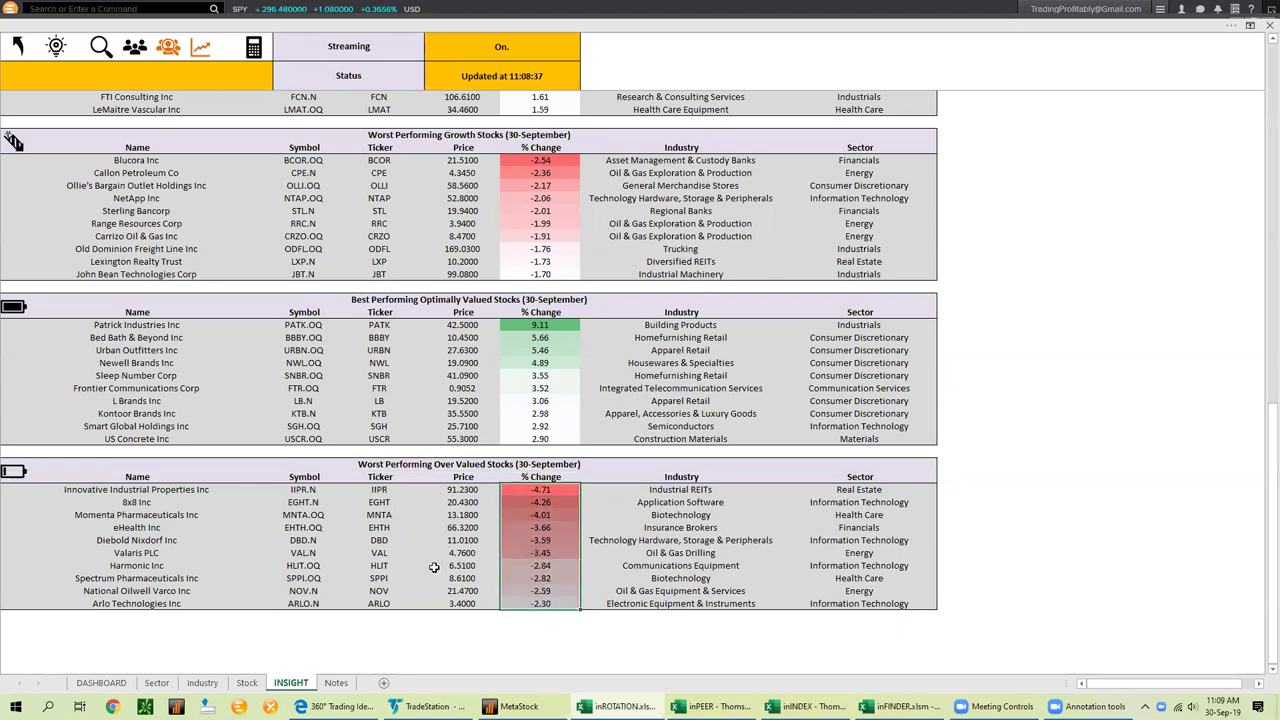
click(246, 683)
click(291, 683)
Select the optimally valued and over valued tables together, then clear the selection
scroll(91, 440, up, 15)
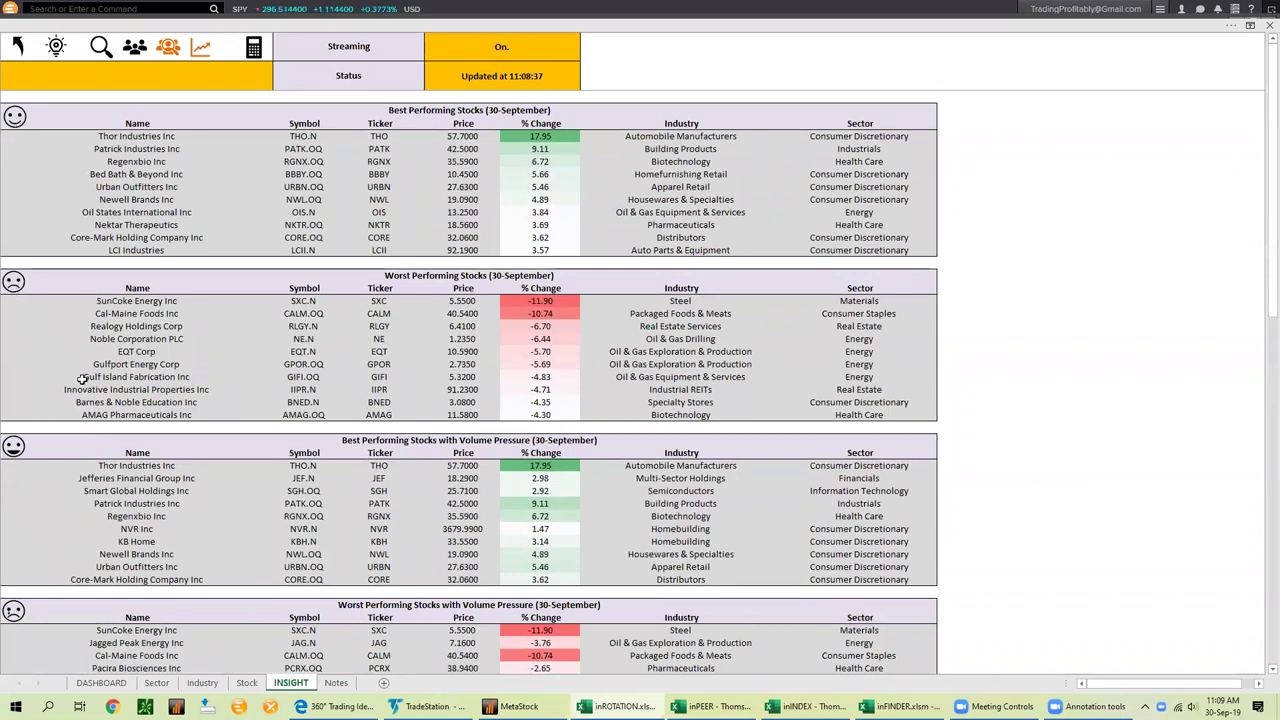
scroll(273, 399, down, 2)
scroll(273, 399, down, 11)
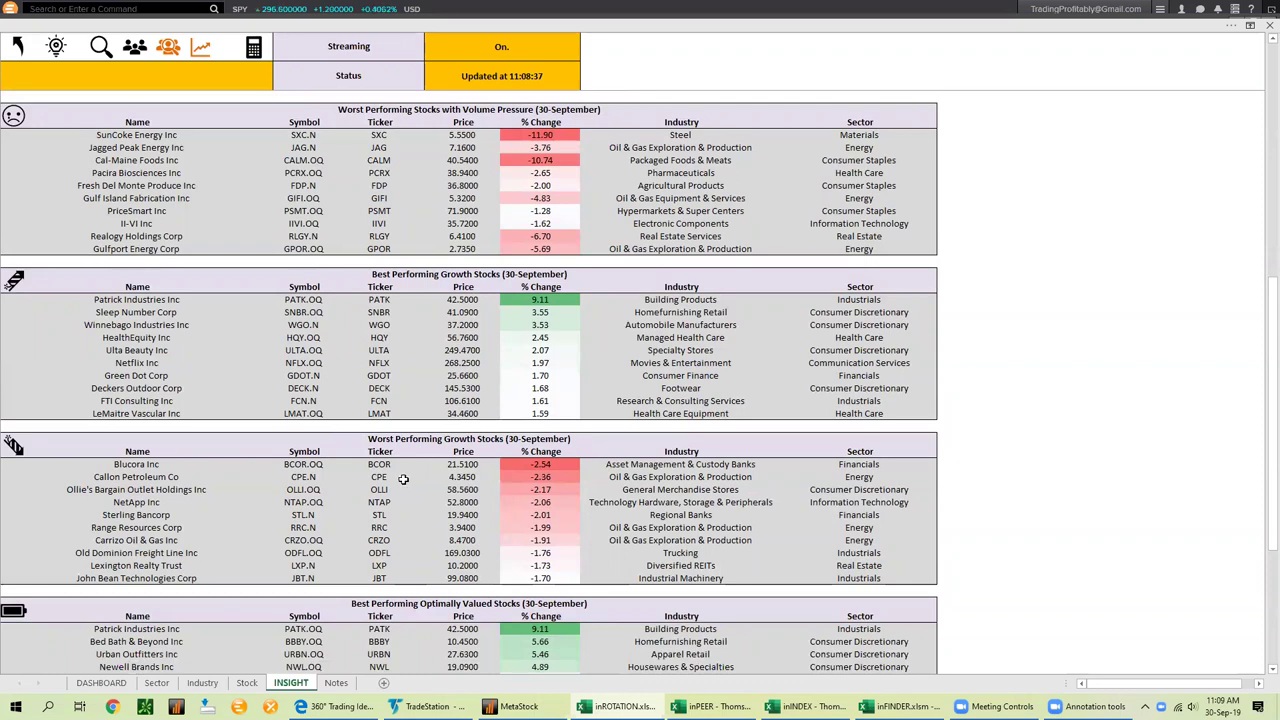
scroll(403, 479, down, 6)
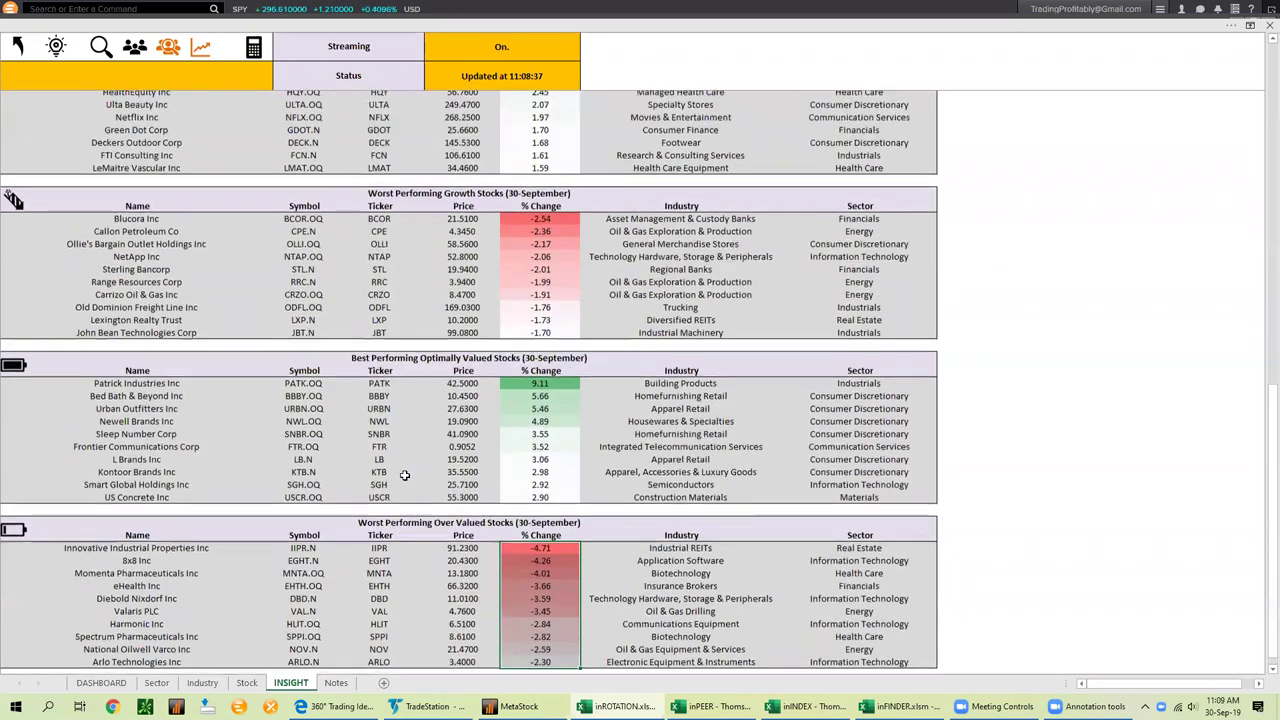
scroll(404, 475, up, 3)
drag(470, 160, 490, 464)
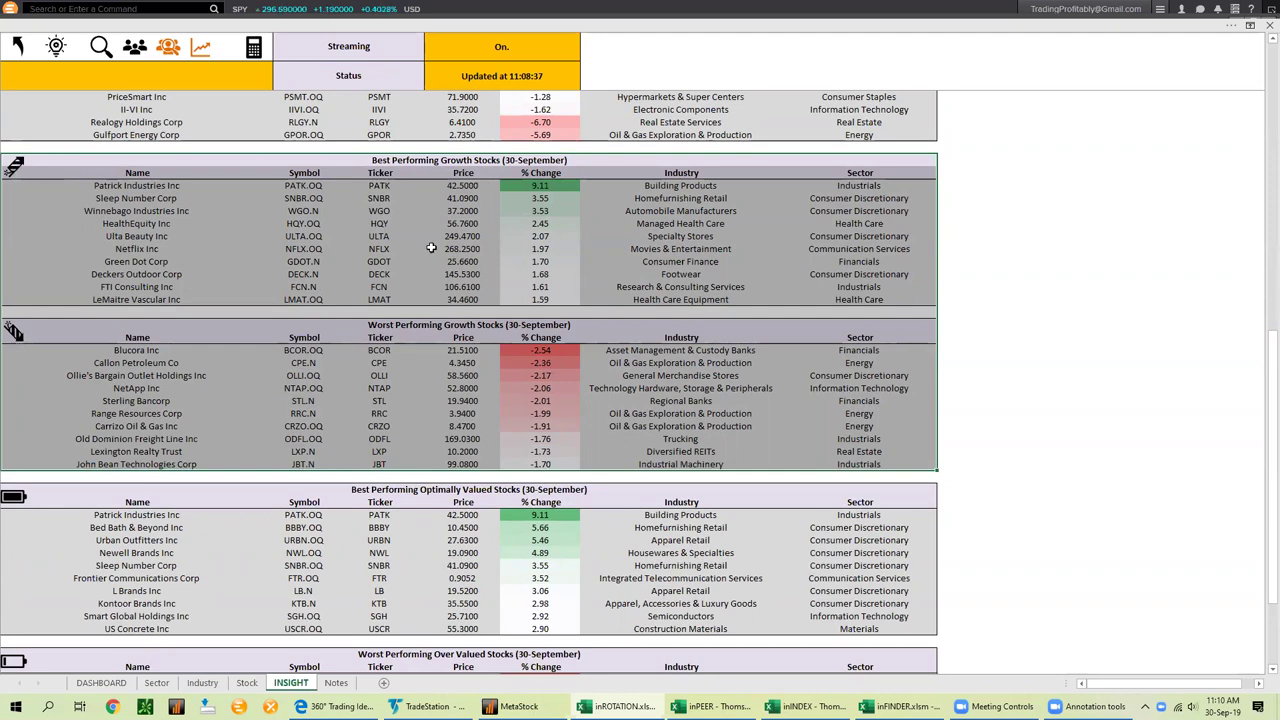
click(436, 490)
scroll(505, 336, down, 4)
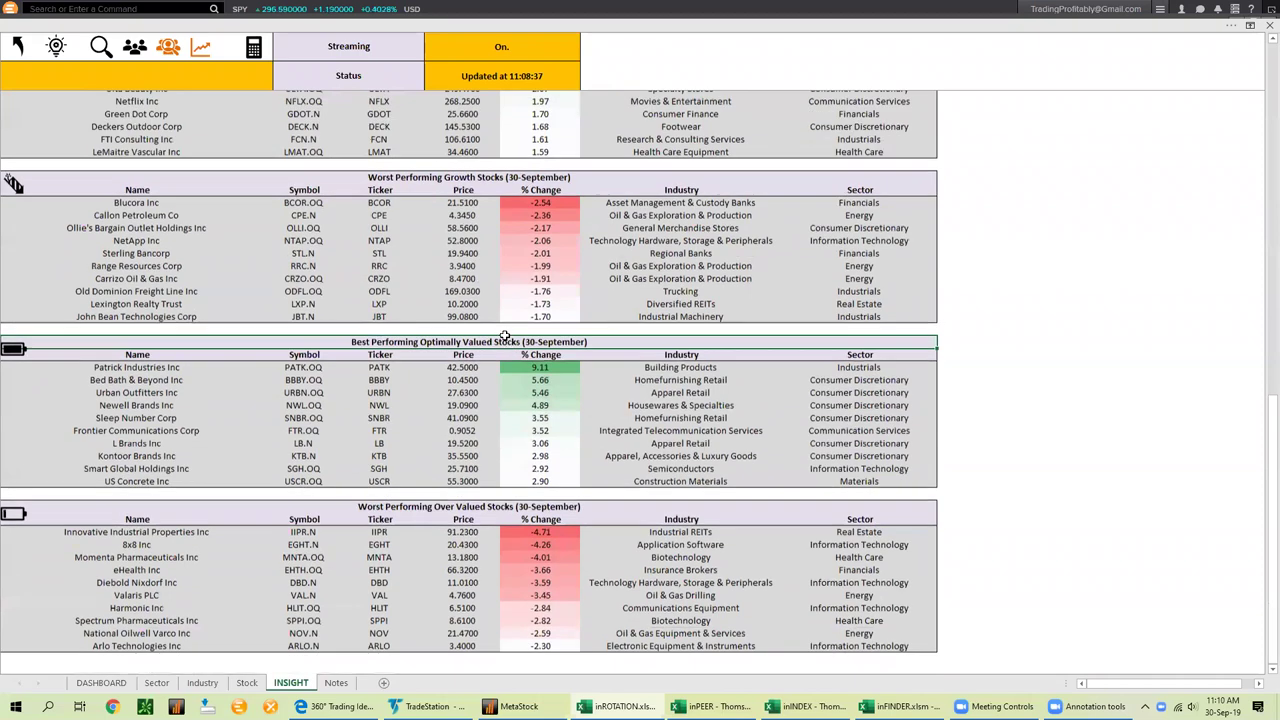
drag(505, 337, 531, 638)
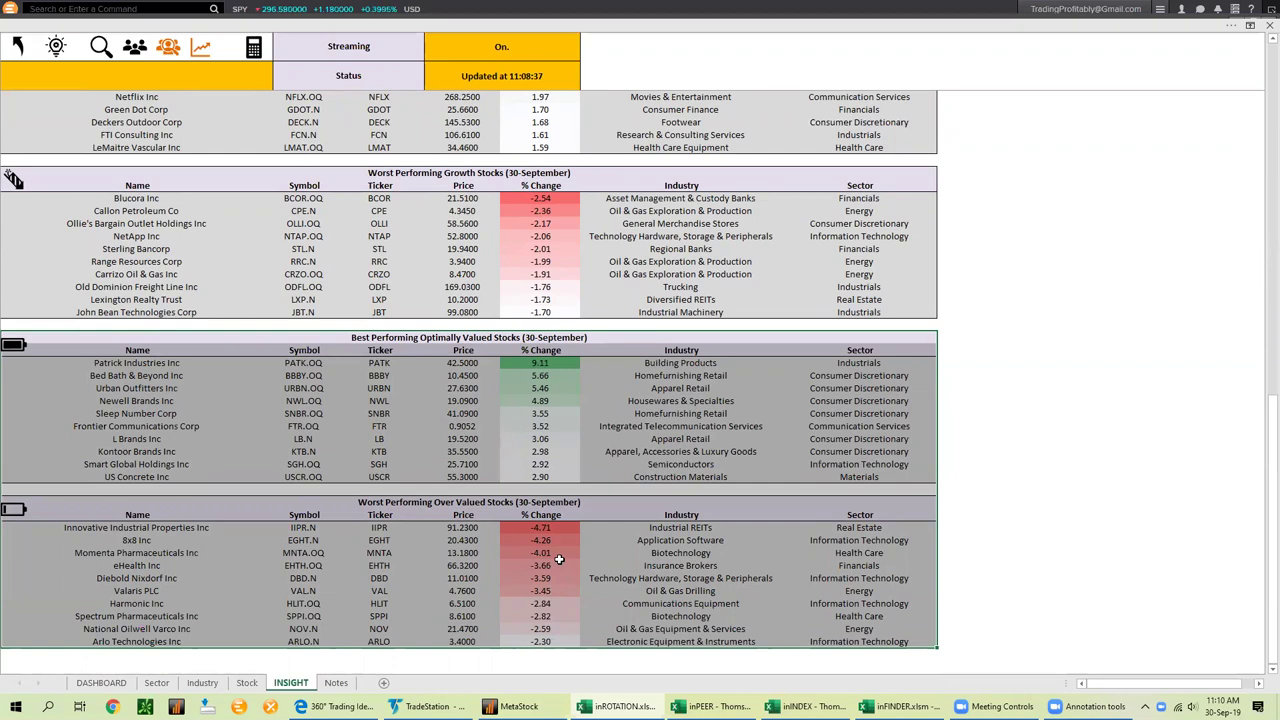
click(345, 425)
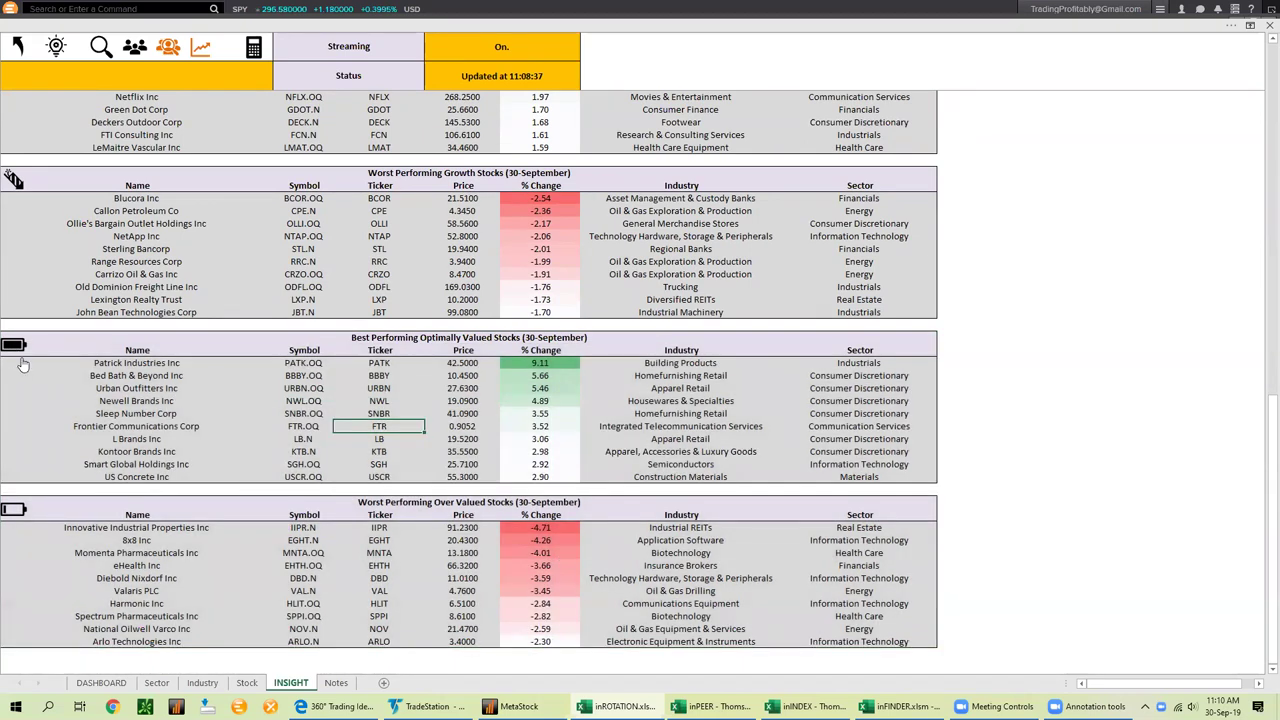
Refresh the Best Performing Optimally Valued table, now ranging 9.59% to 3.23%
click(13, 347)
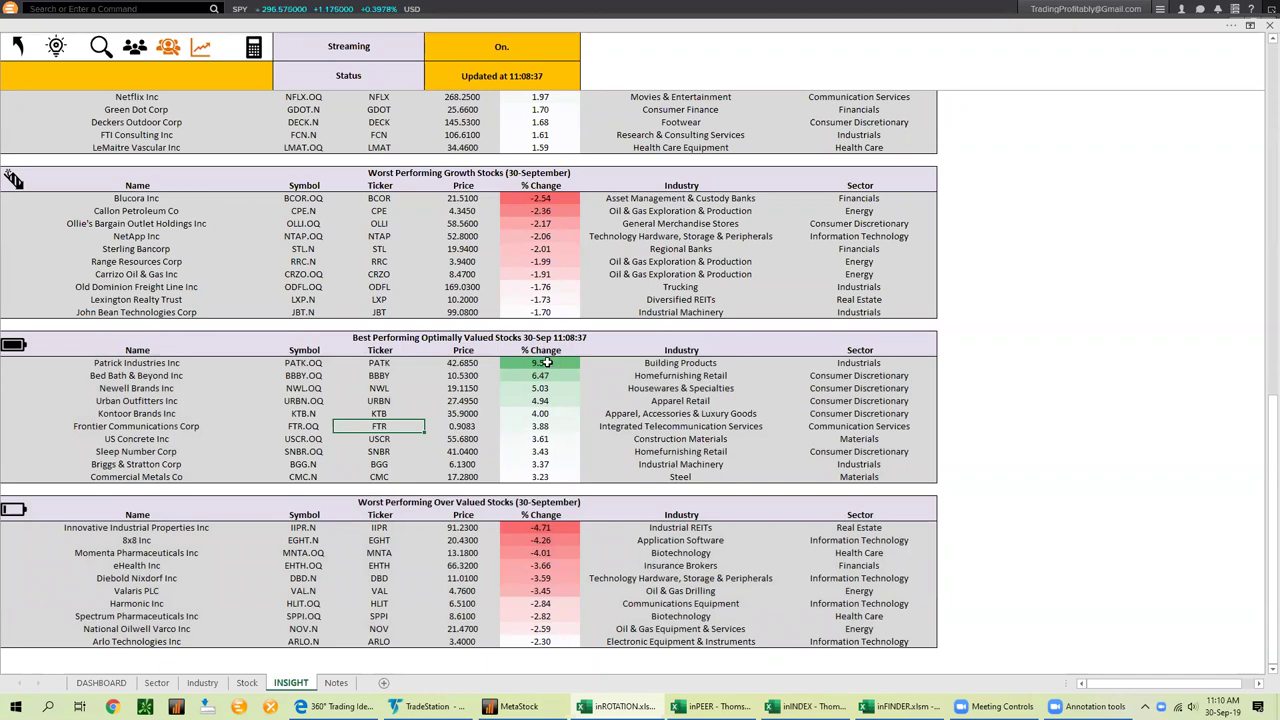
drag(540, 363, 521, 476)
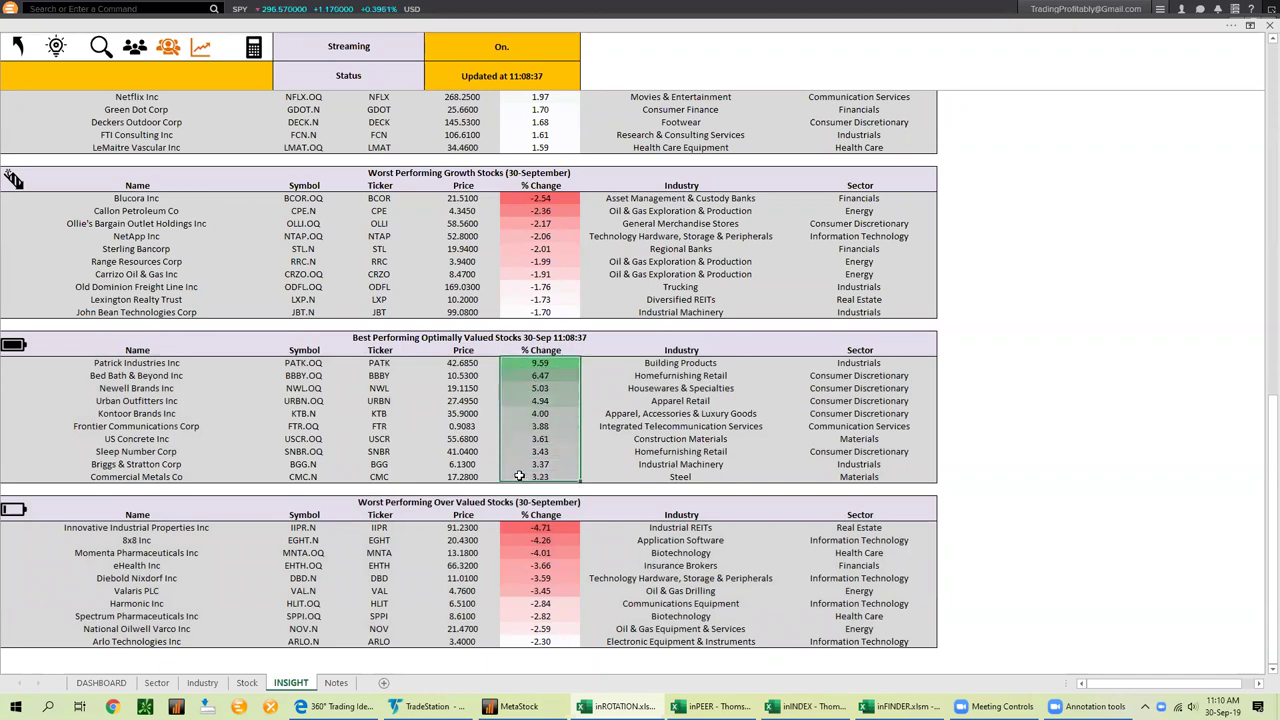
click(450, 338)
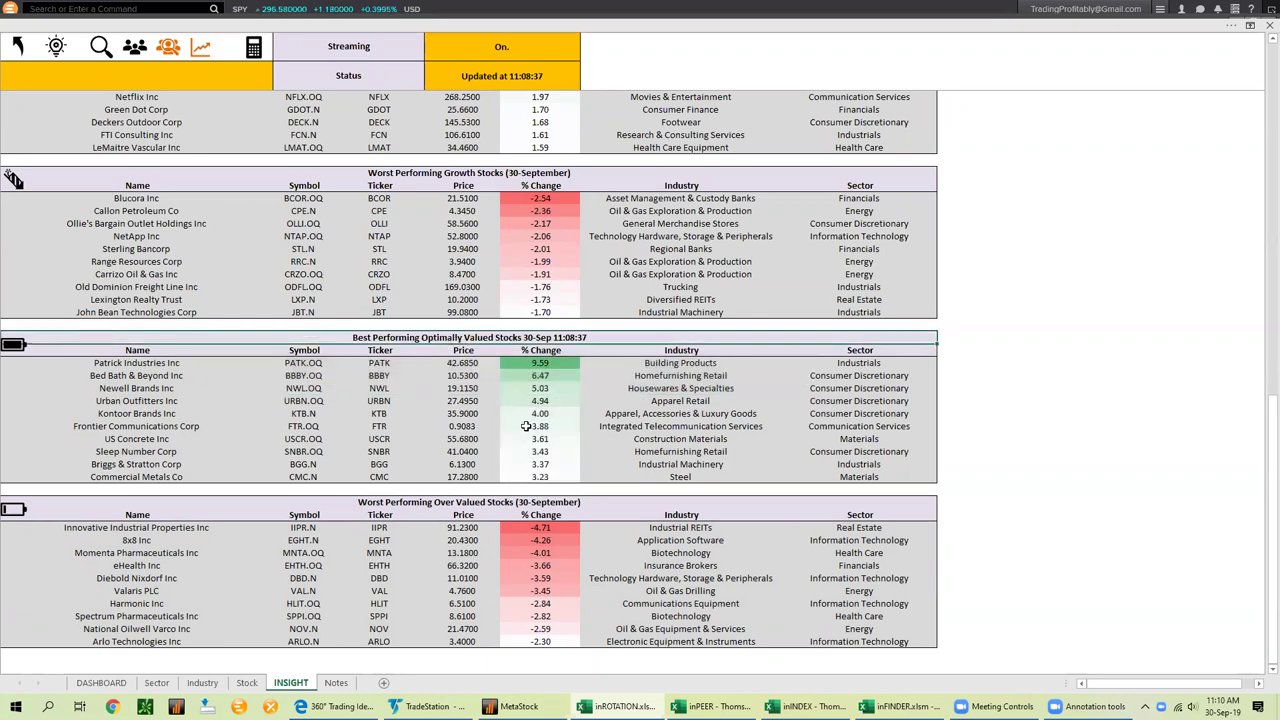
scroll(458, 450, up, 20)
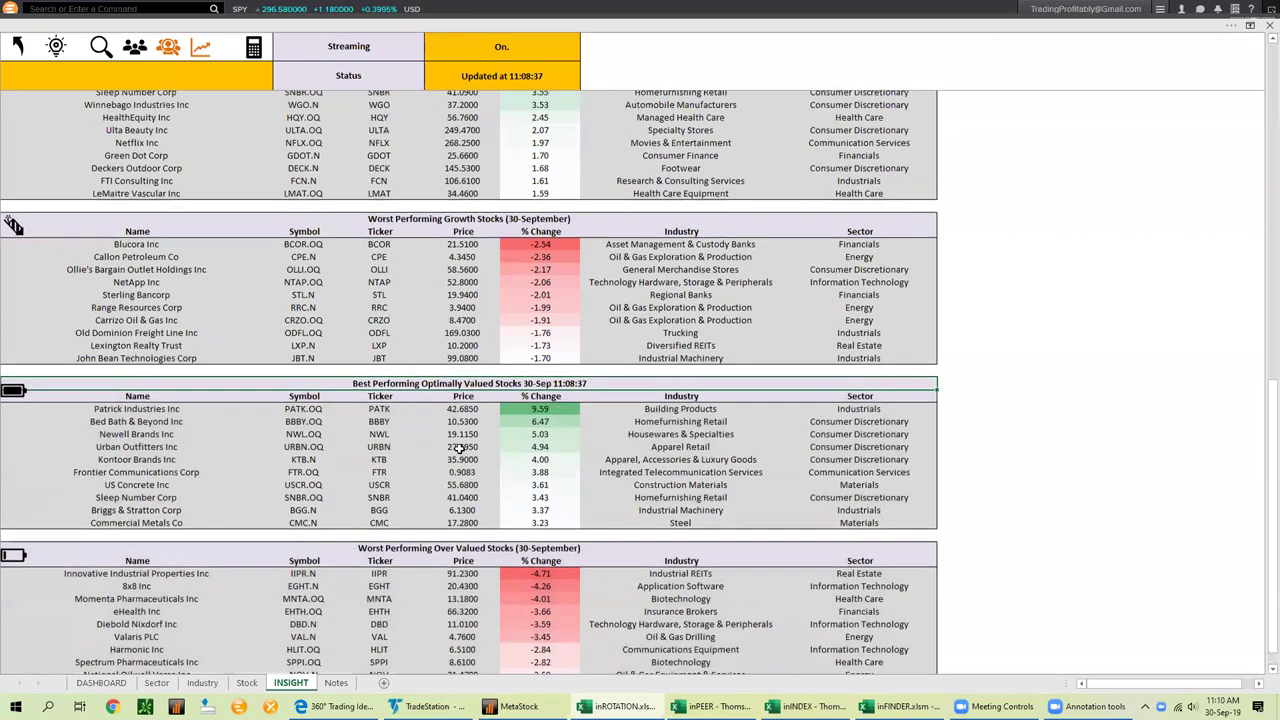
View the DASHBOARD sector charts, then go to the Stock sheet
click(100, 683)
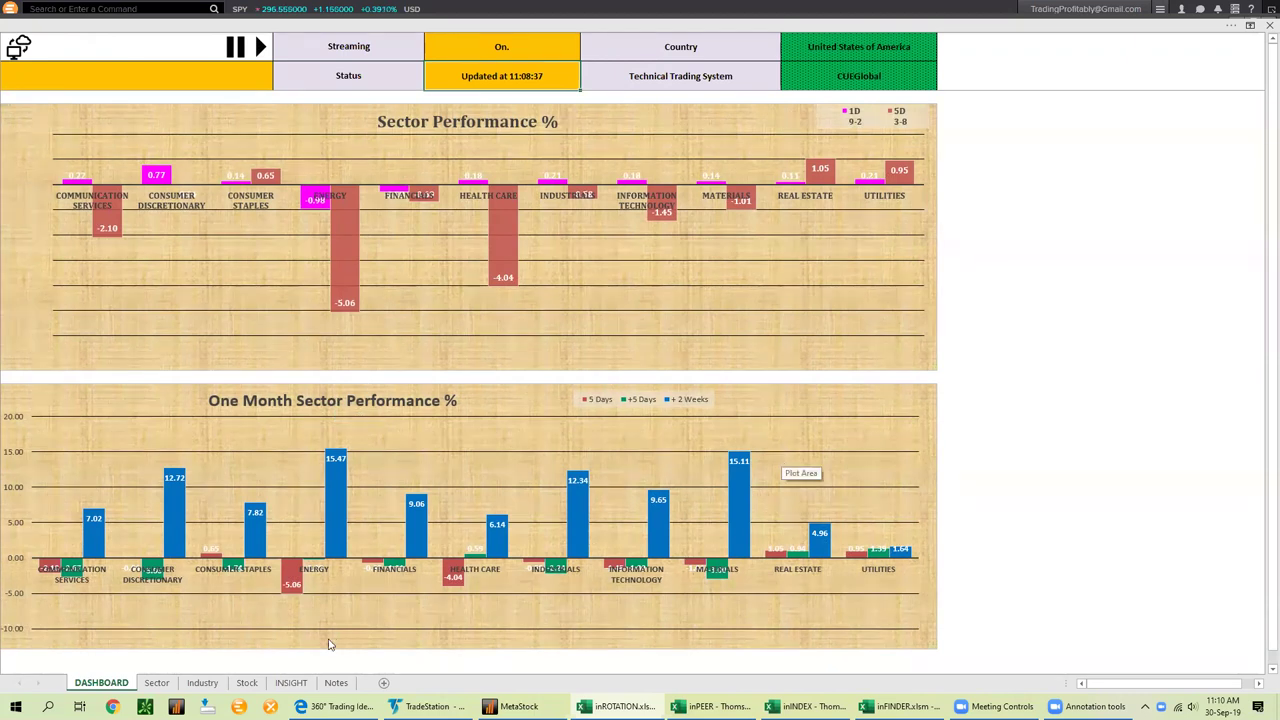
click(246, 683)
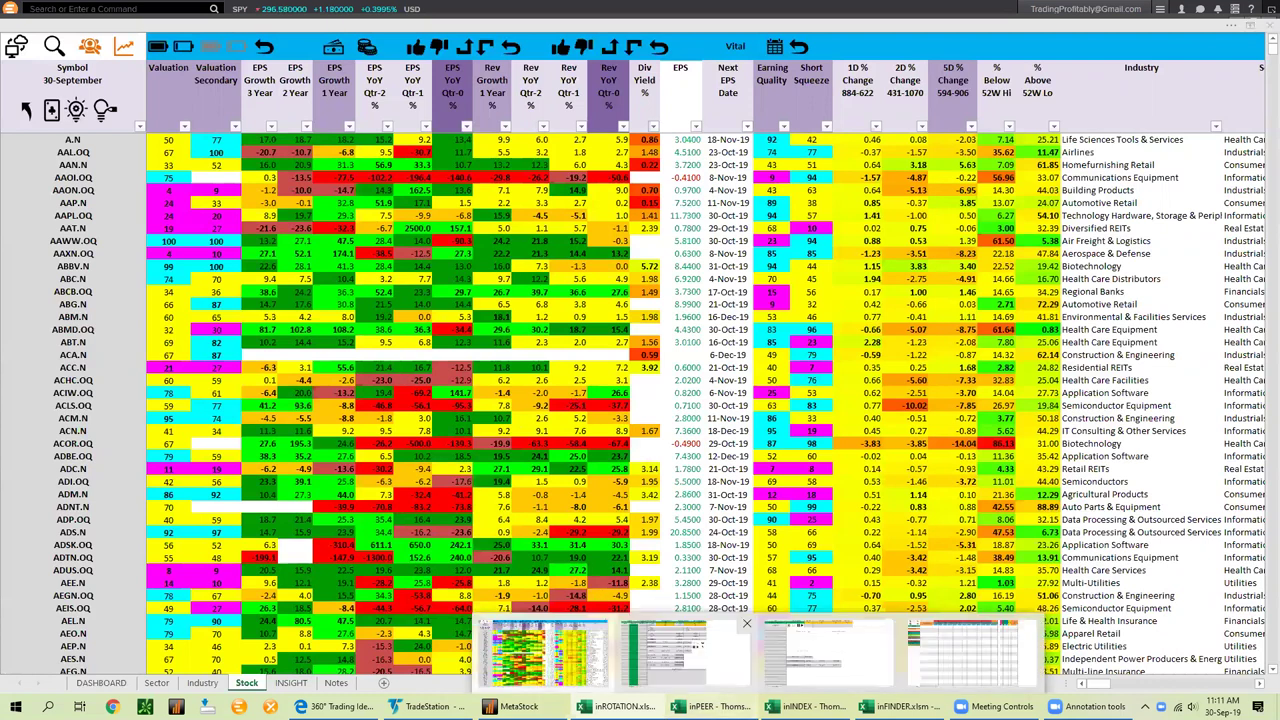
In inPEER, select the empty Root Stock cell and keep Peer Relationship at Industry
click(712, 706)
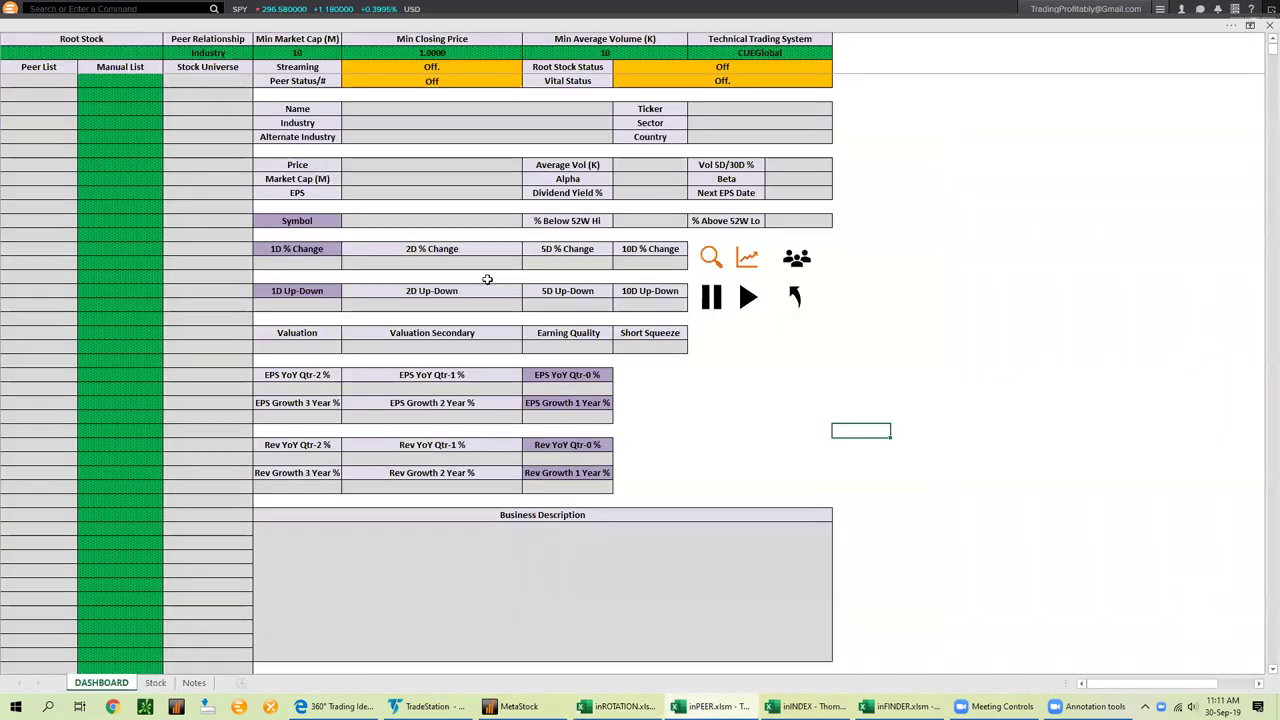
click(131, 52)
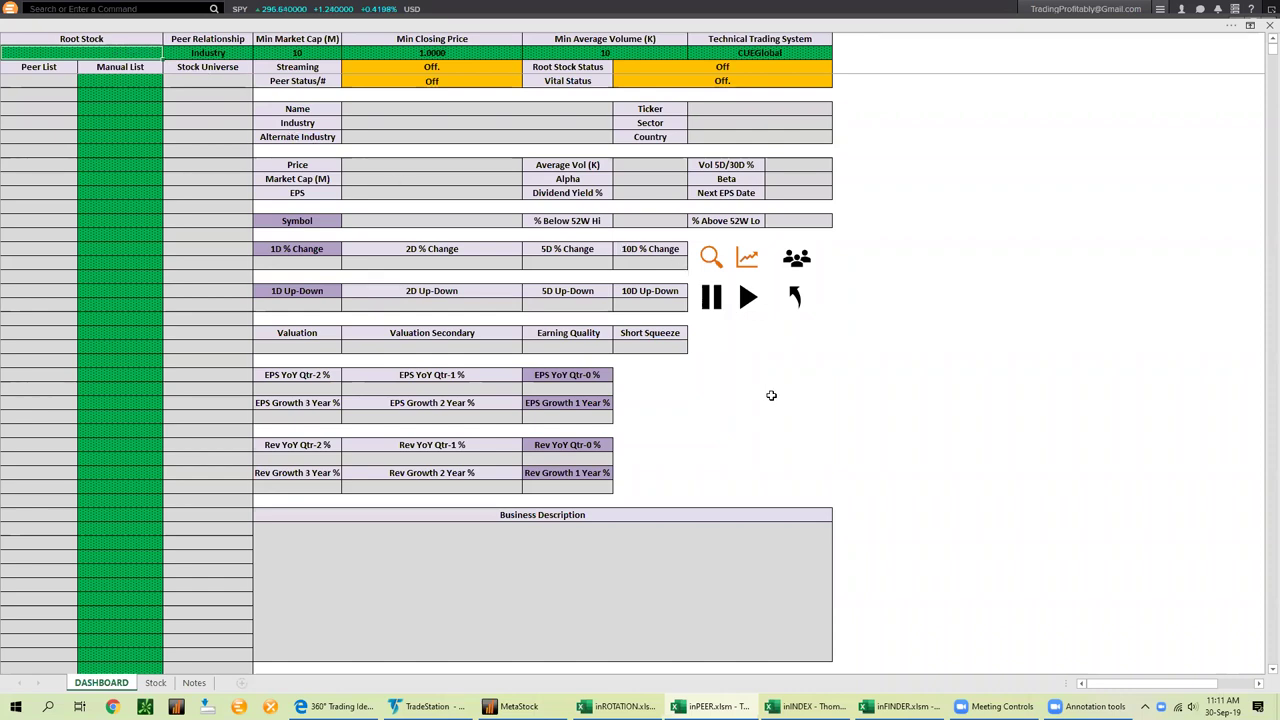
click(210, 53)
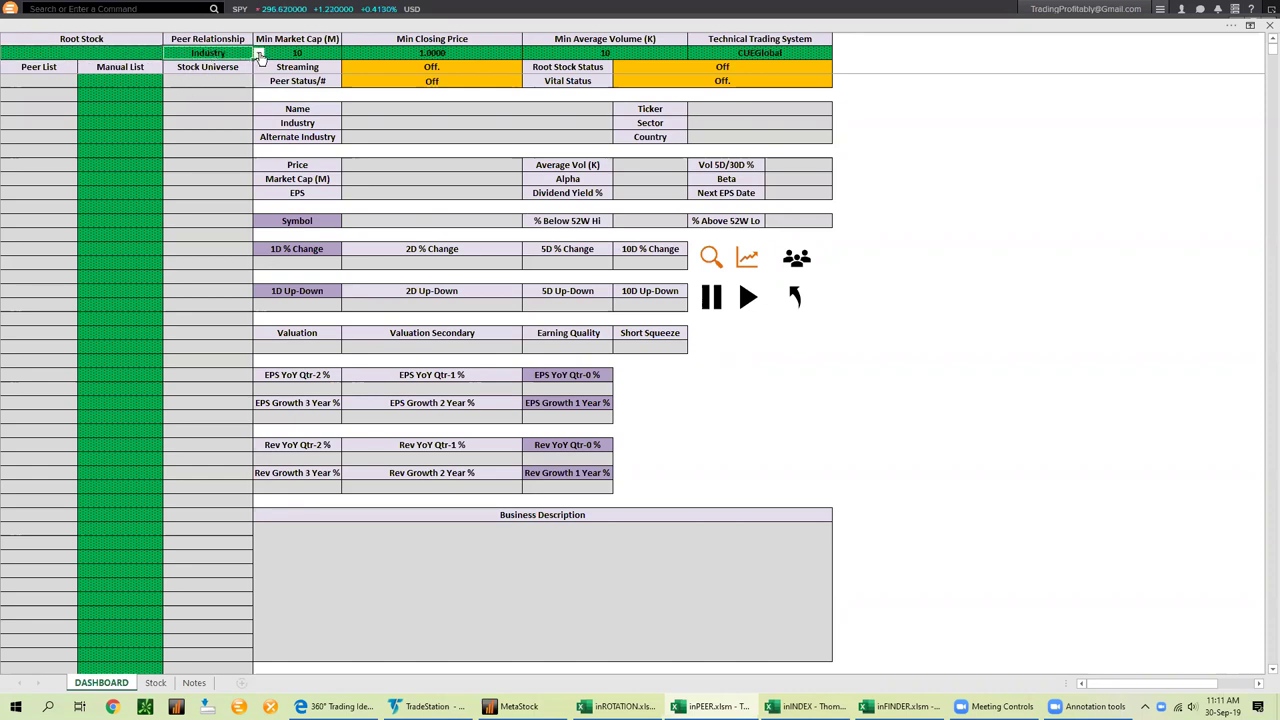
click(260, 53)
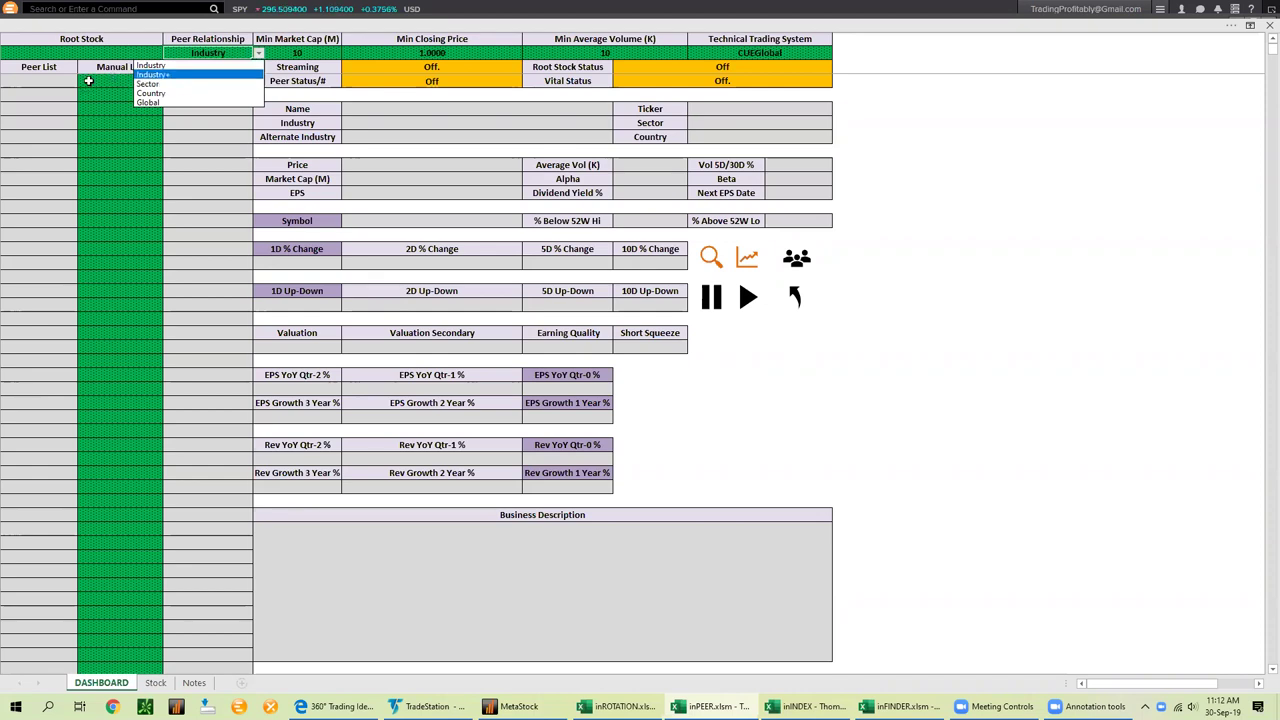
key(Escape)
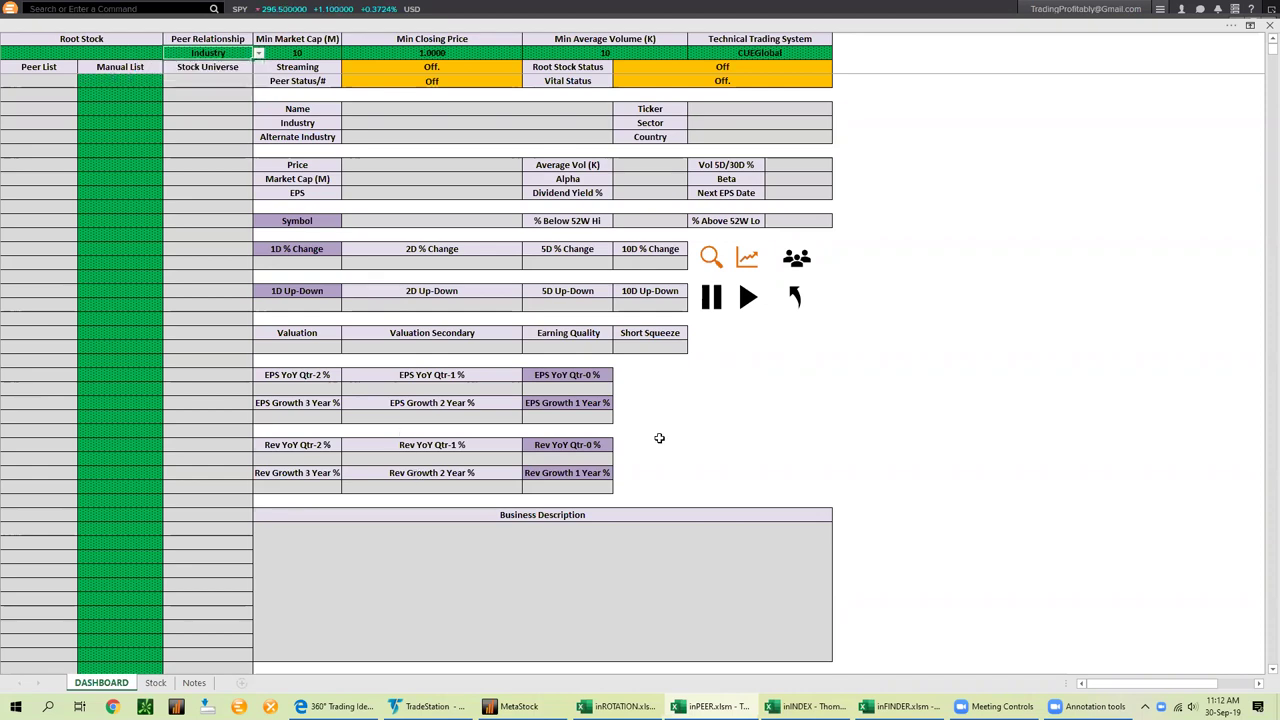
click(886, 561)
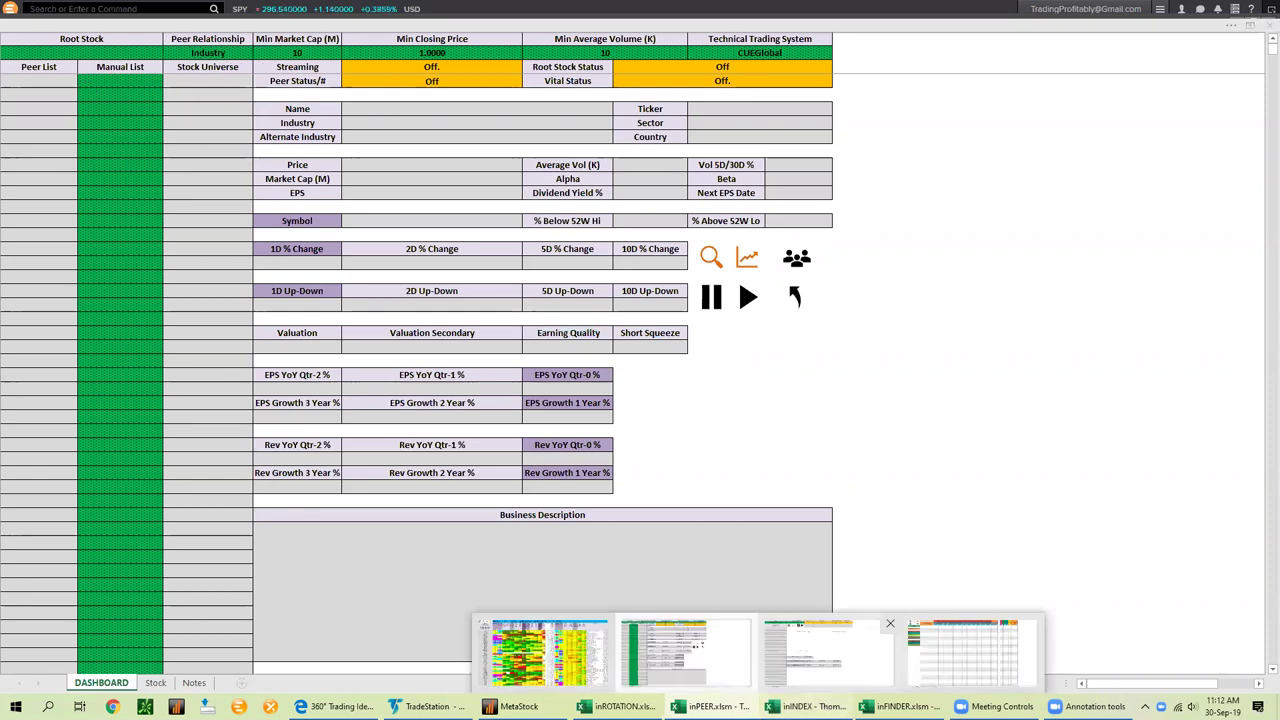
click(805, 706)
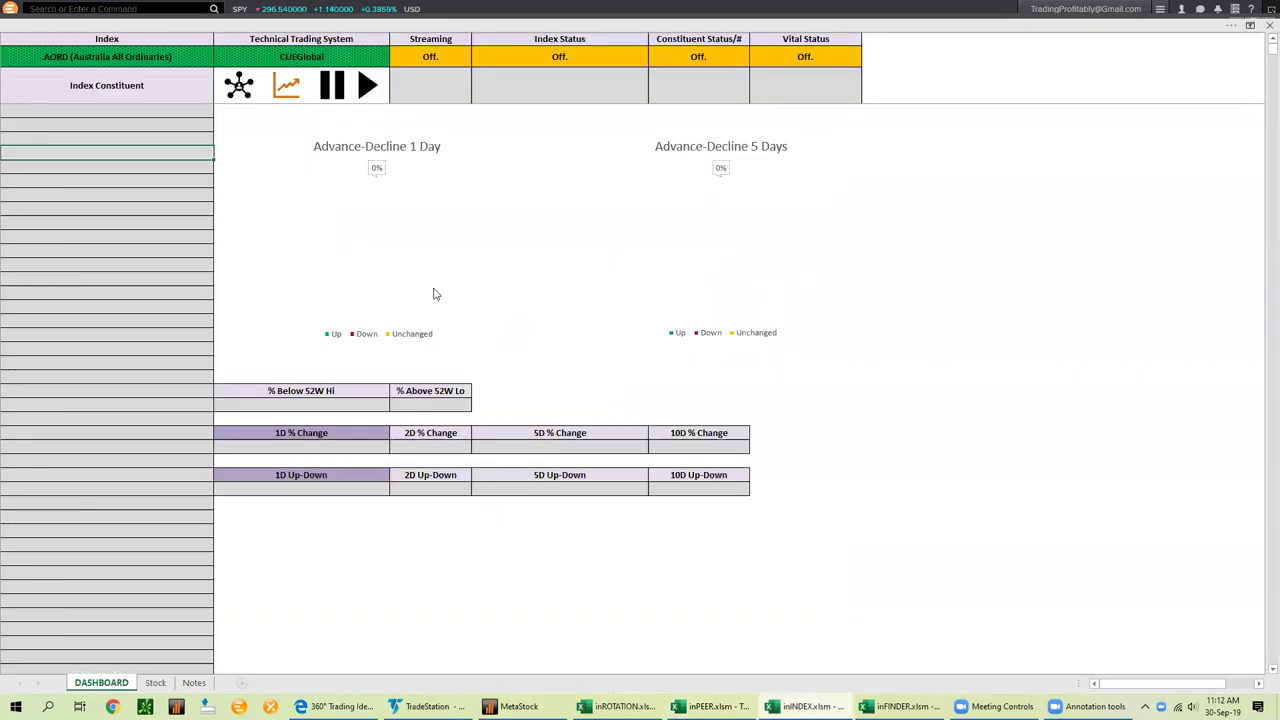
click(138, 57)
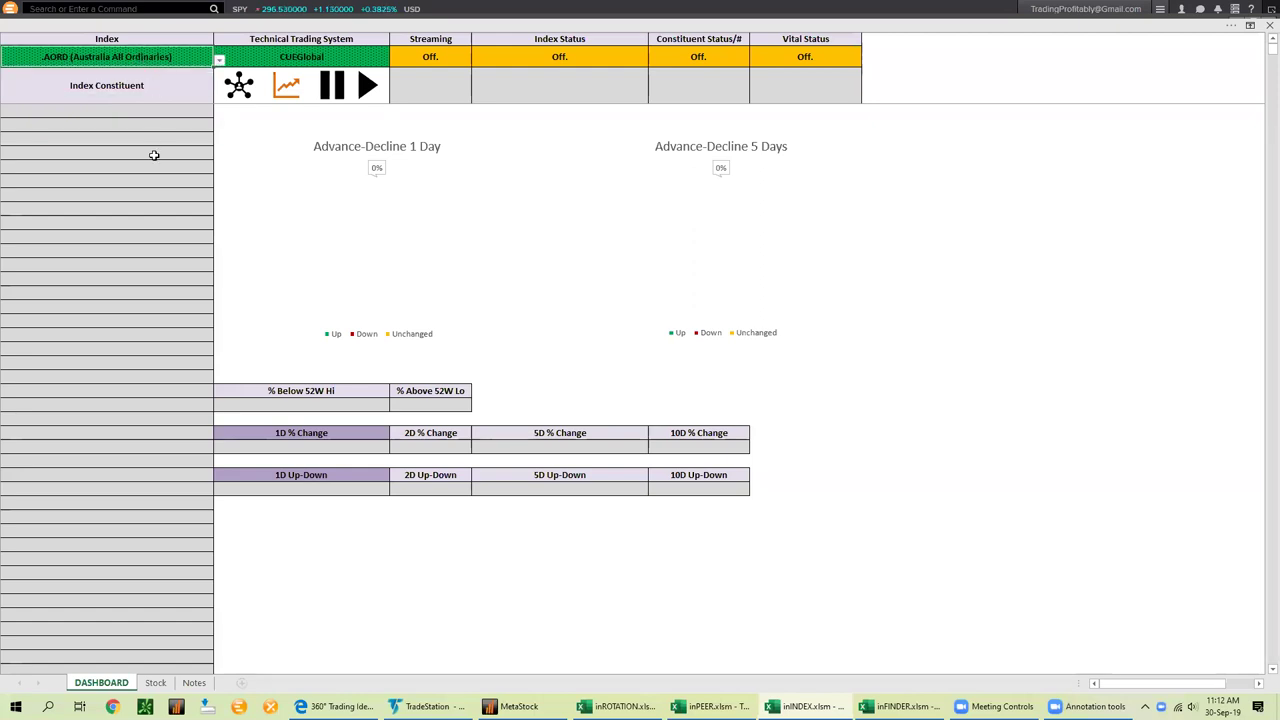
click(219, 60)
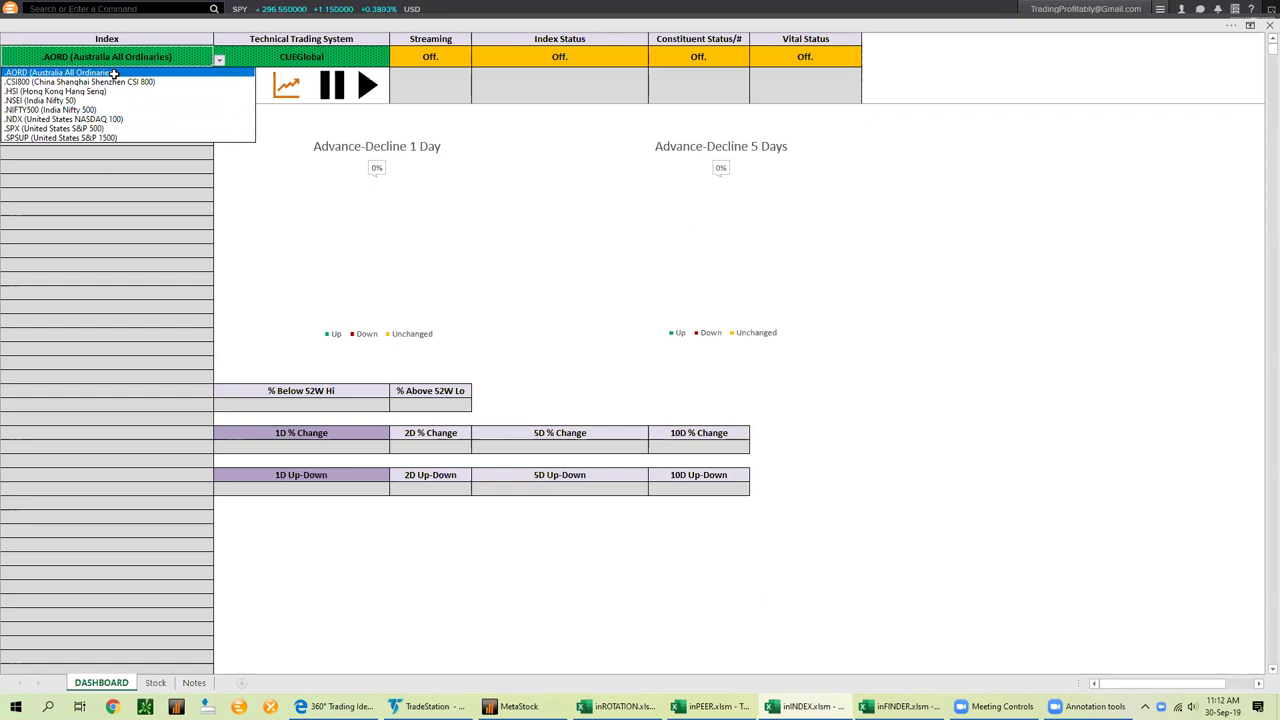
click(115, 73)
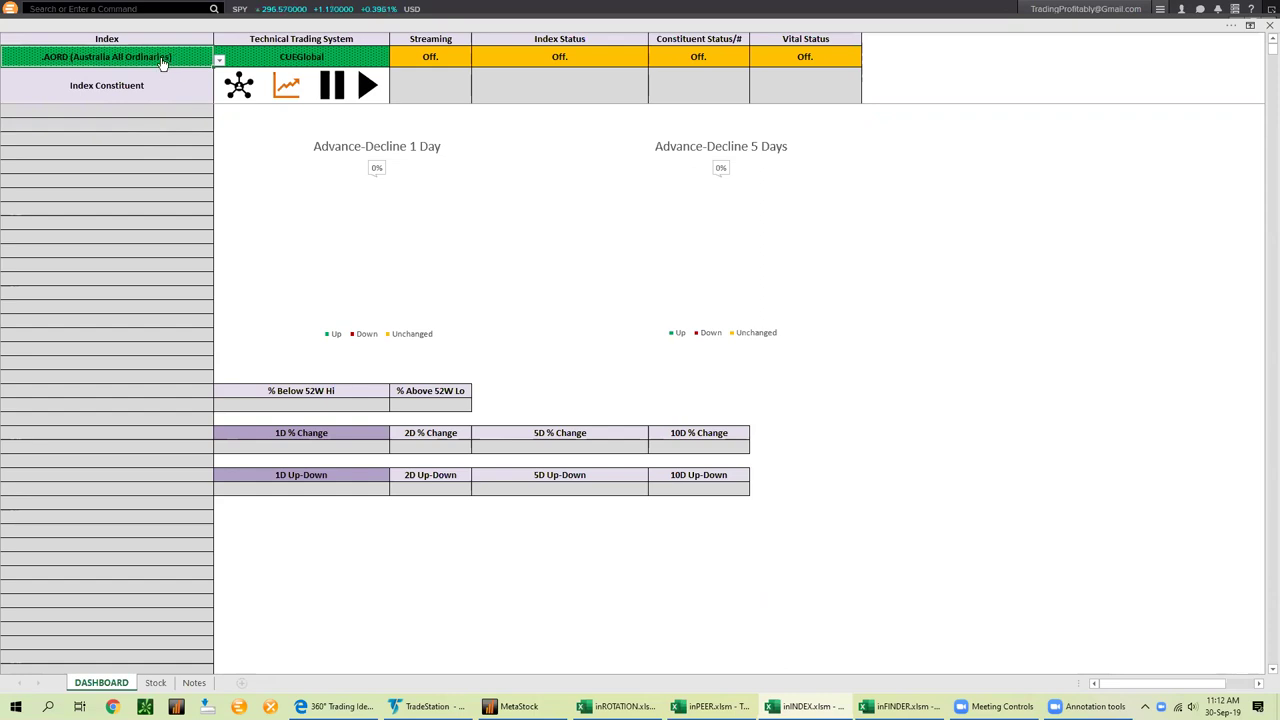
click(219, 60)
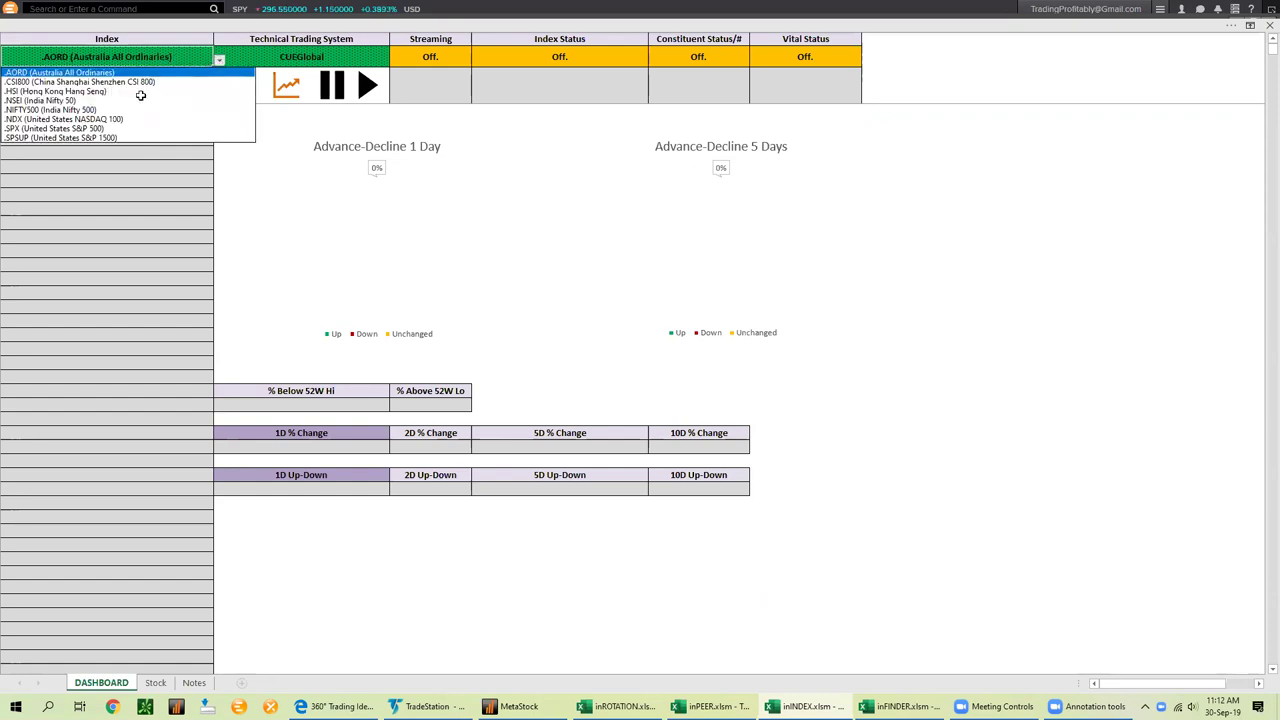
click(155, 58)
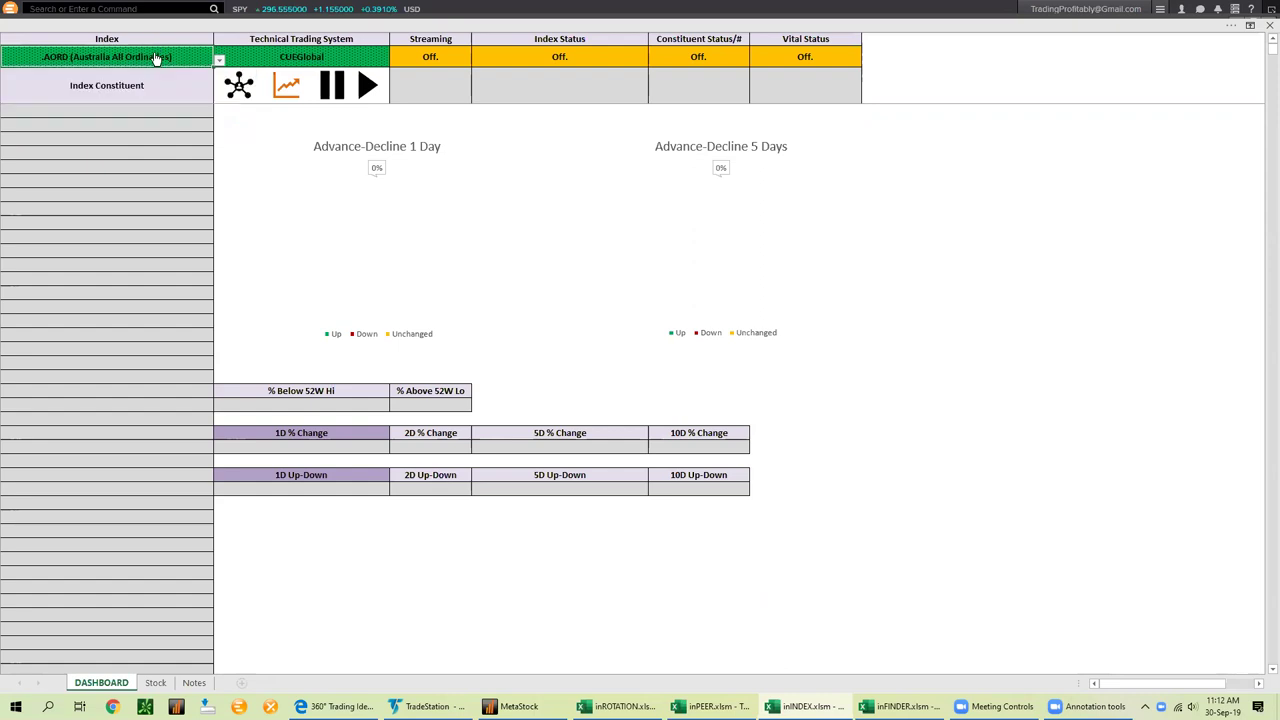
key(BackSpace)
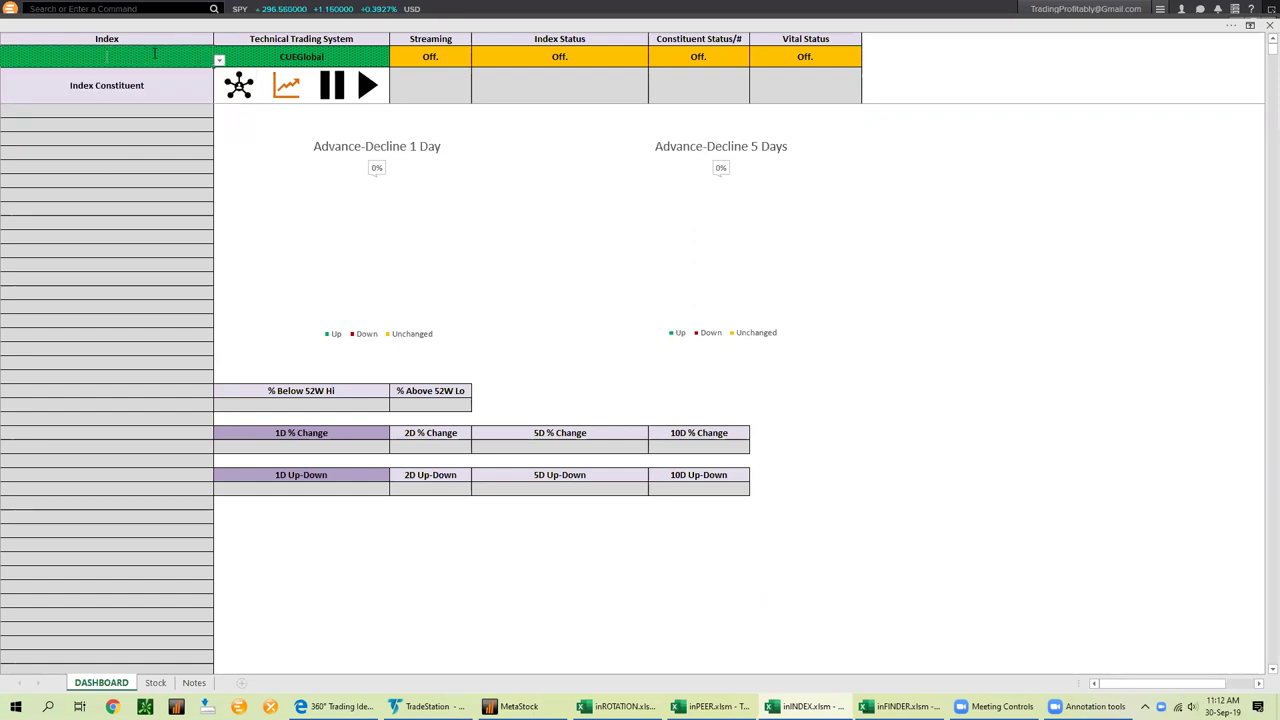
text(sti)
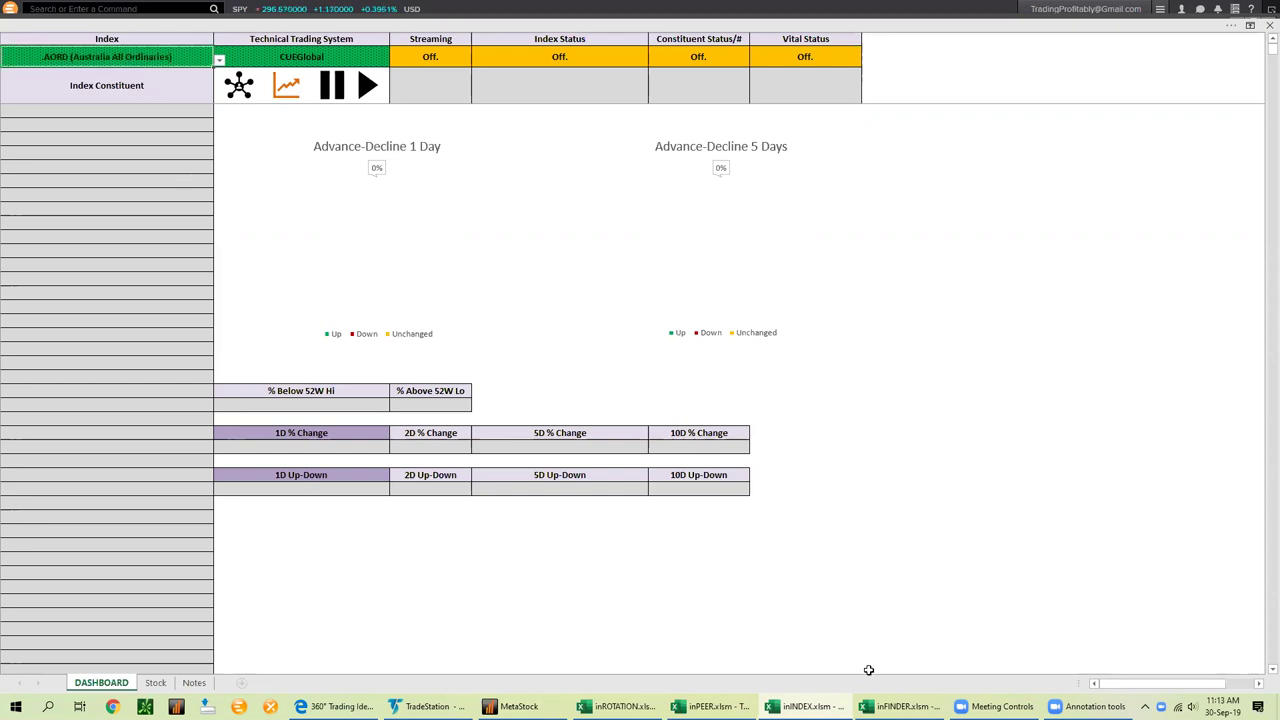
Glance at the empty inFINDER Finder1 sheet, then return to MetaStock's Power Console
click(890, 706)
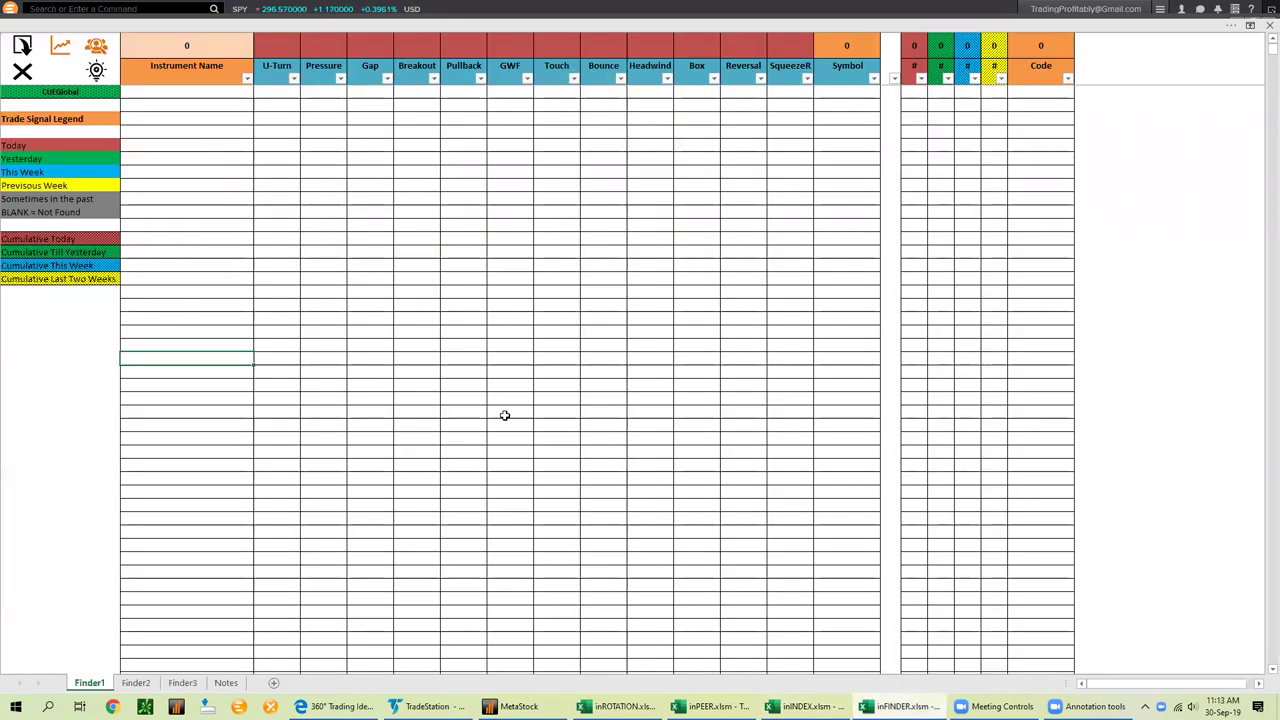
click(517, 706)
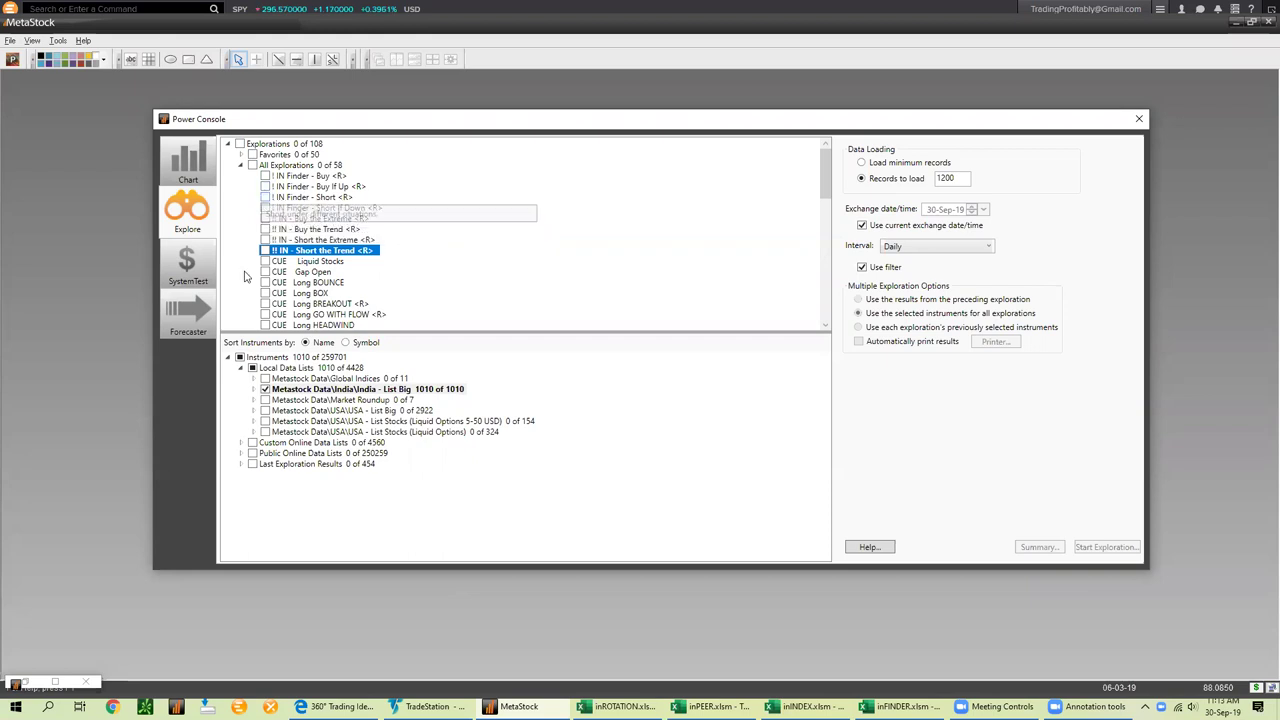
Restore MetaStock's finished exploration results, then open TradeStation's CUE# Sonar workspace
click(27, 686)
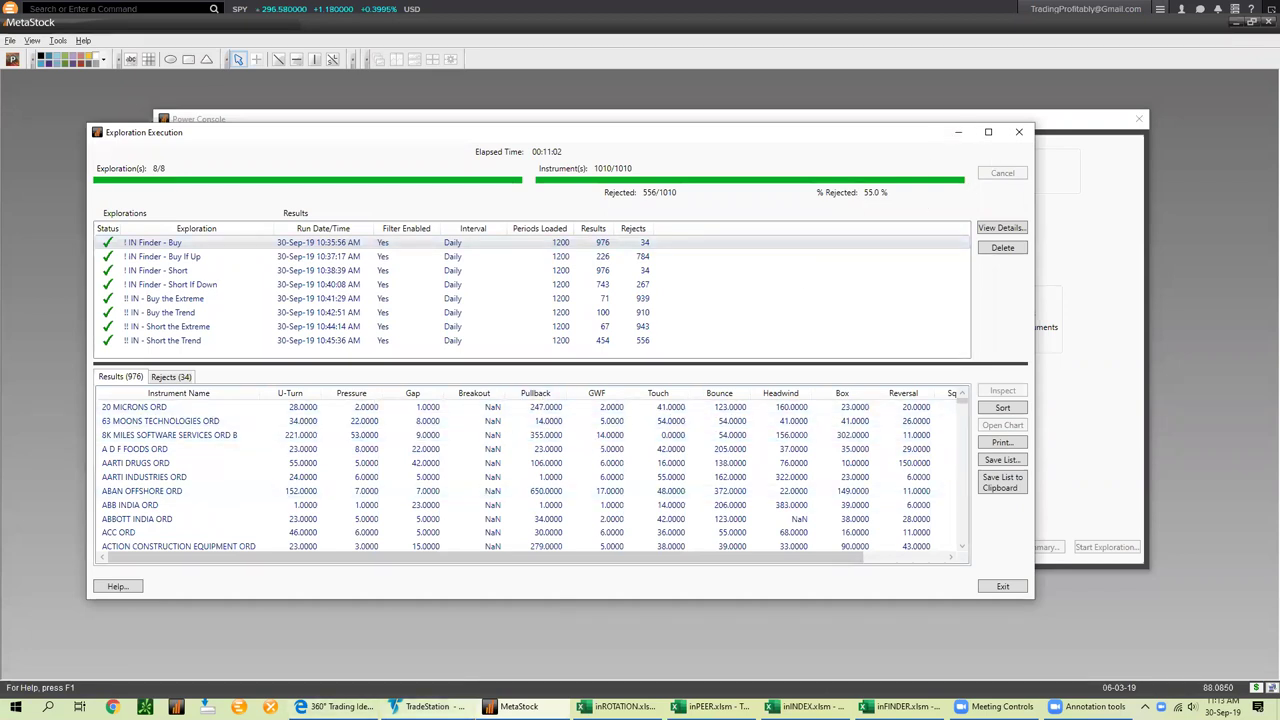
click(86, 688)
click(86, 688)
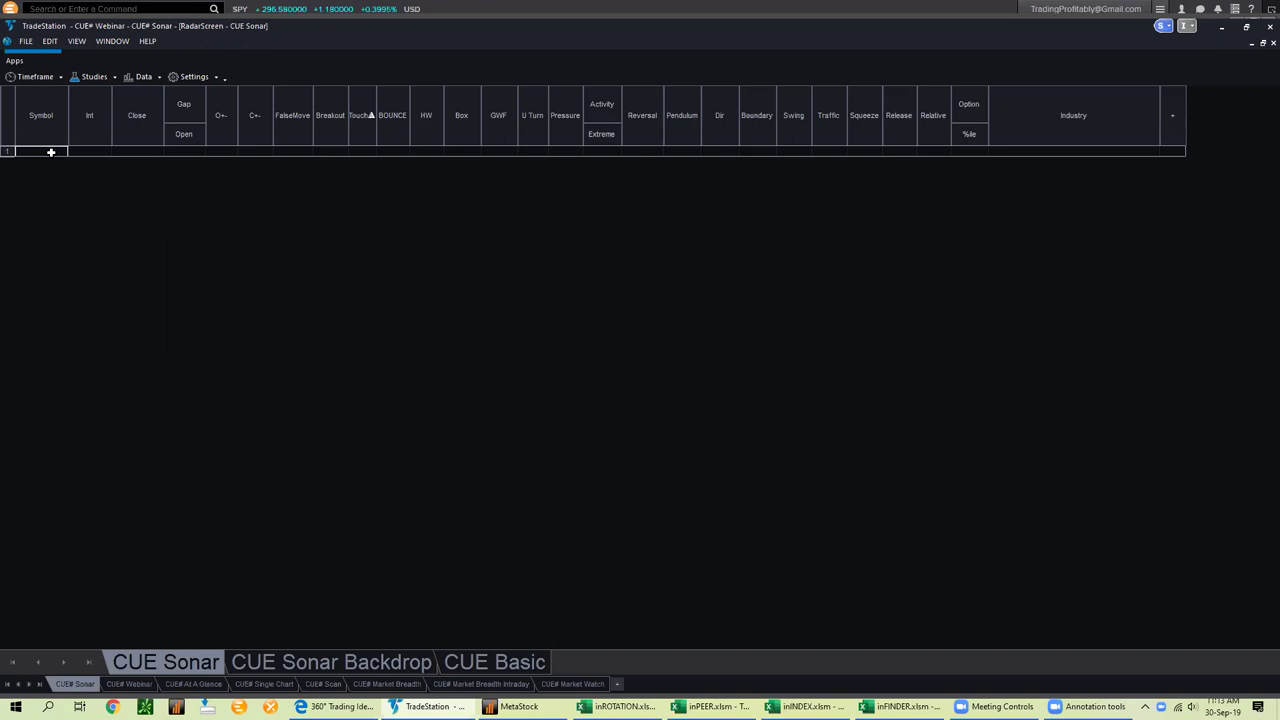
Add SPY and QQQ as symbols in the CUE Sonar RadarScreen
text(spy)
key(Return)
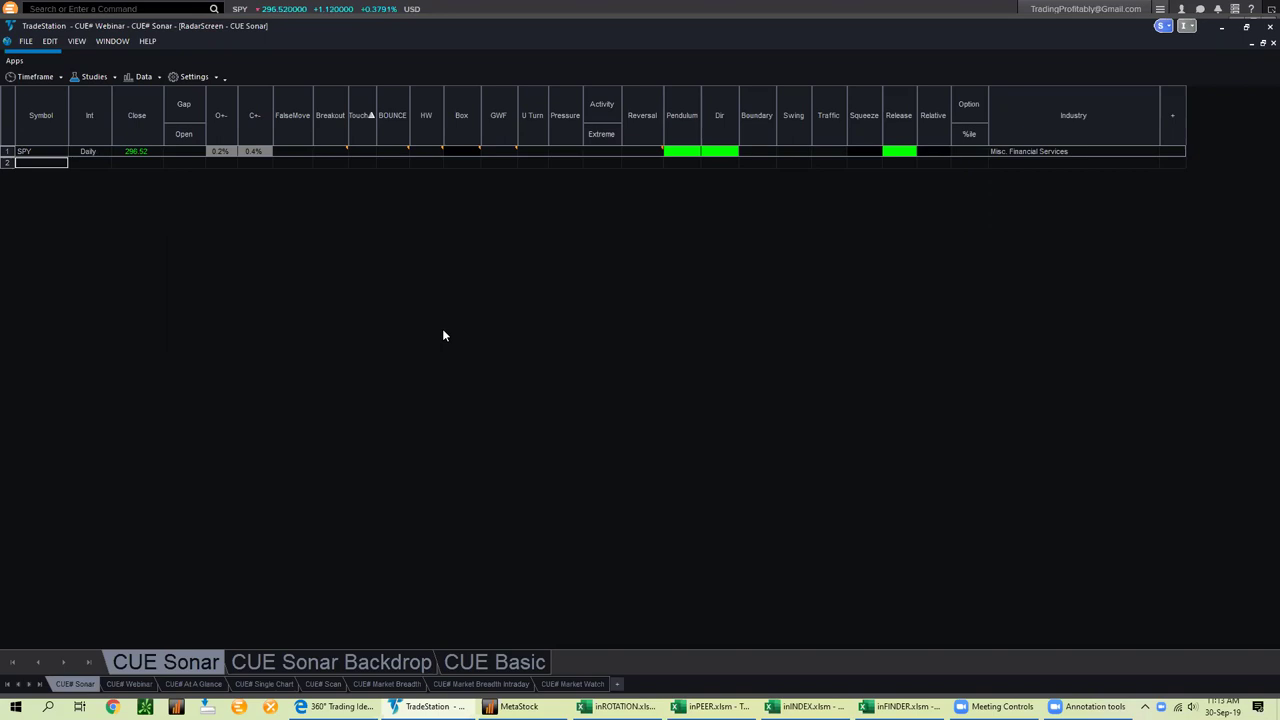
text(qqq)
key(Return)
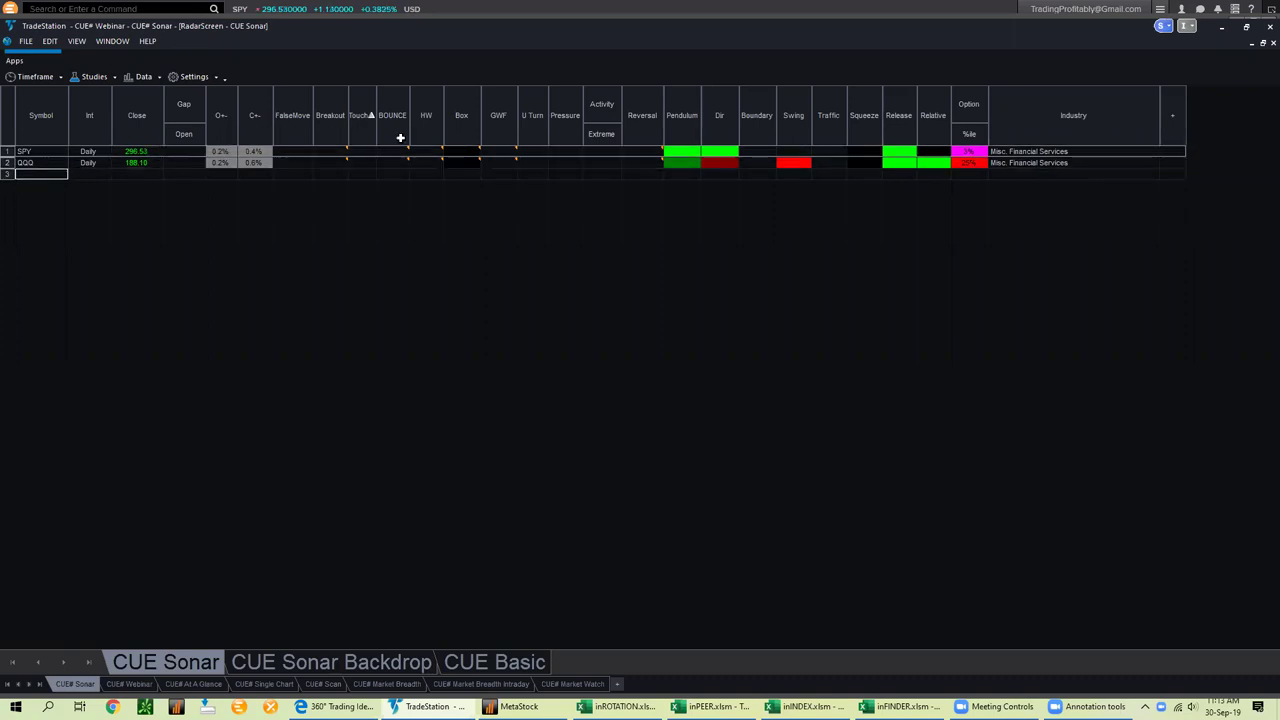
click(503, 160)
click(56, 176)
Review the BOUNCE, HW, Box and GWF signal columns for SPY and QQQ
click(405, 130)
click(430, 128)
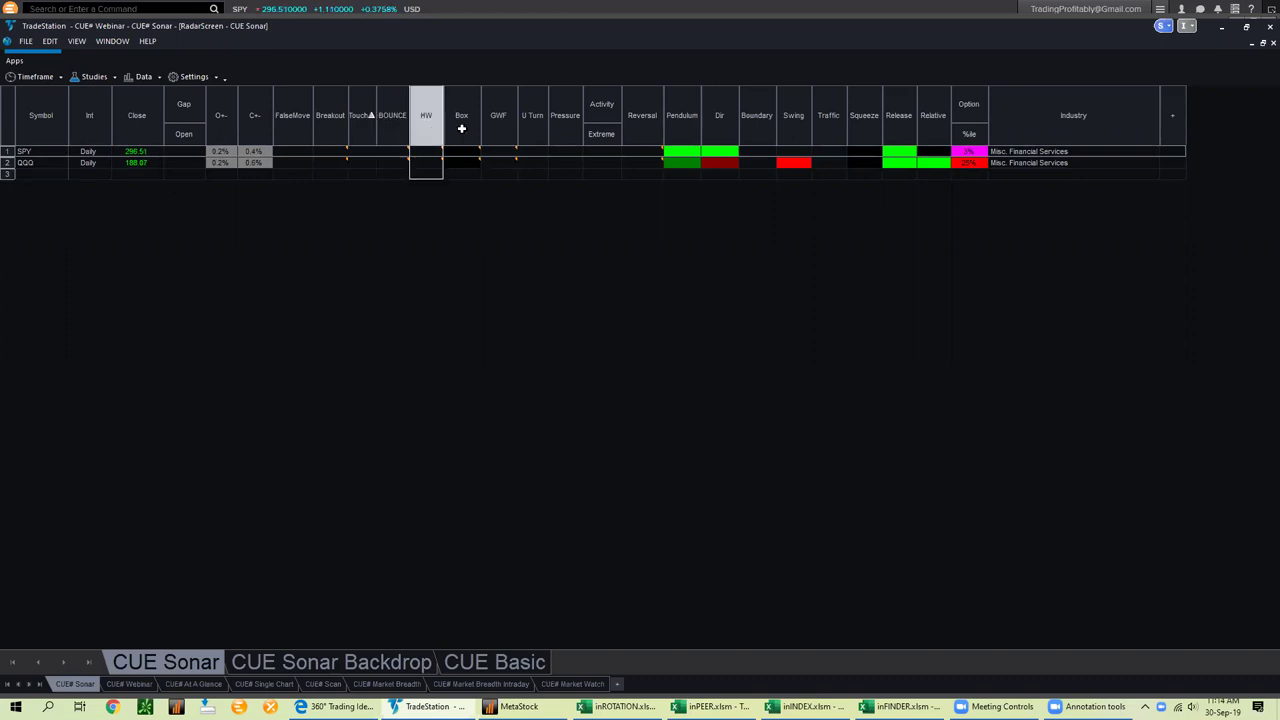
click(461, 128)
click(499, 122)
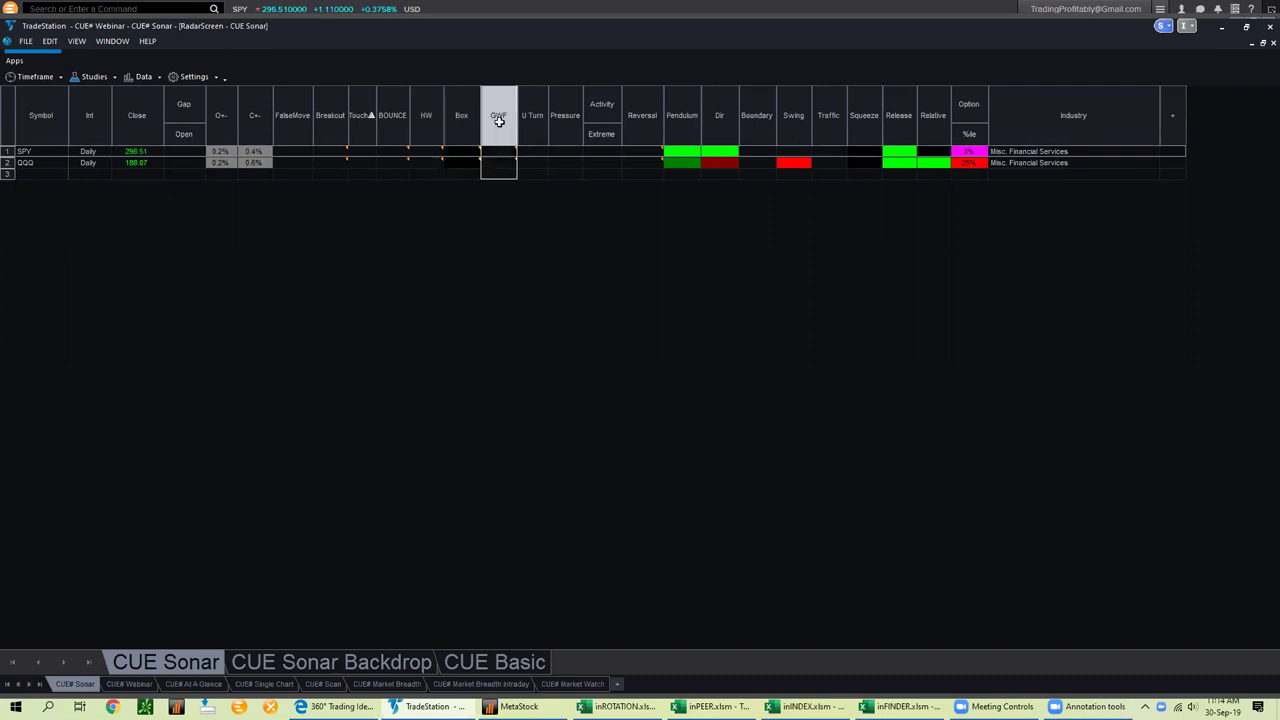
click(511, 188)
click(444, 161)
click(130, 178)
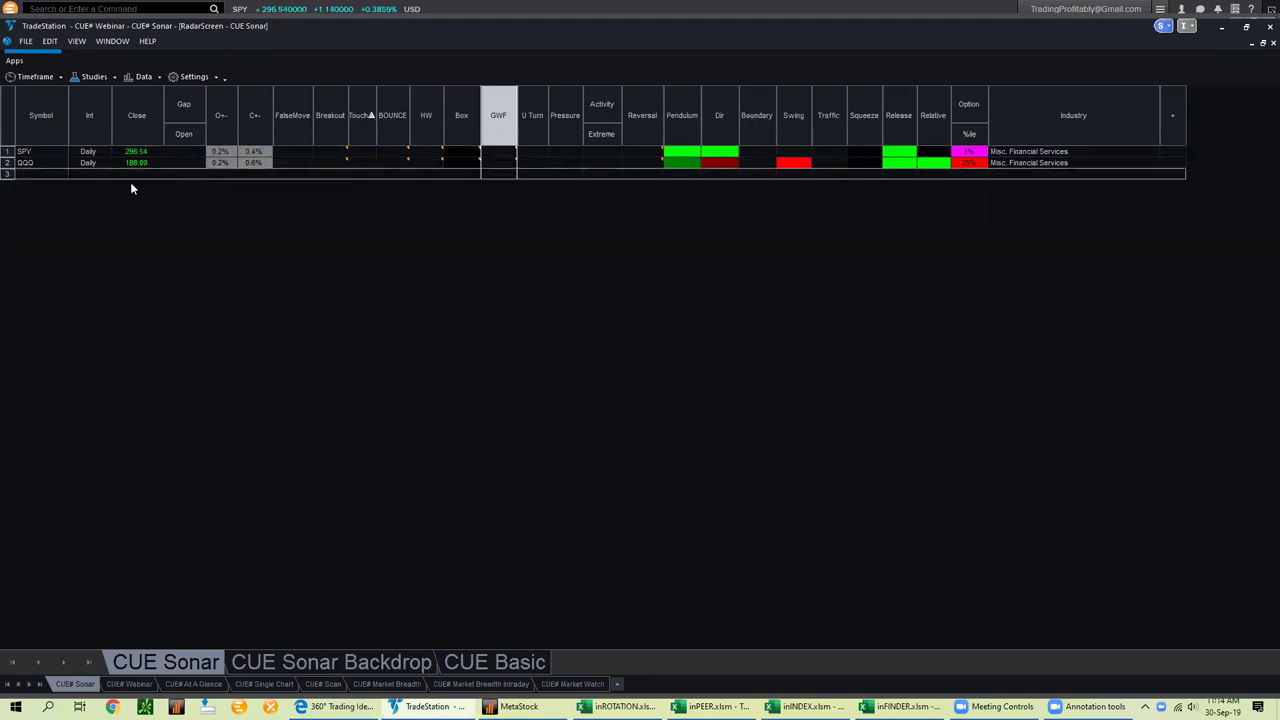
click(40, 175)
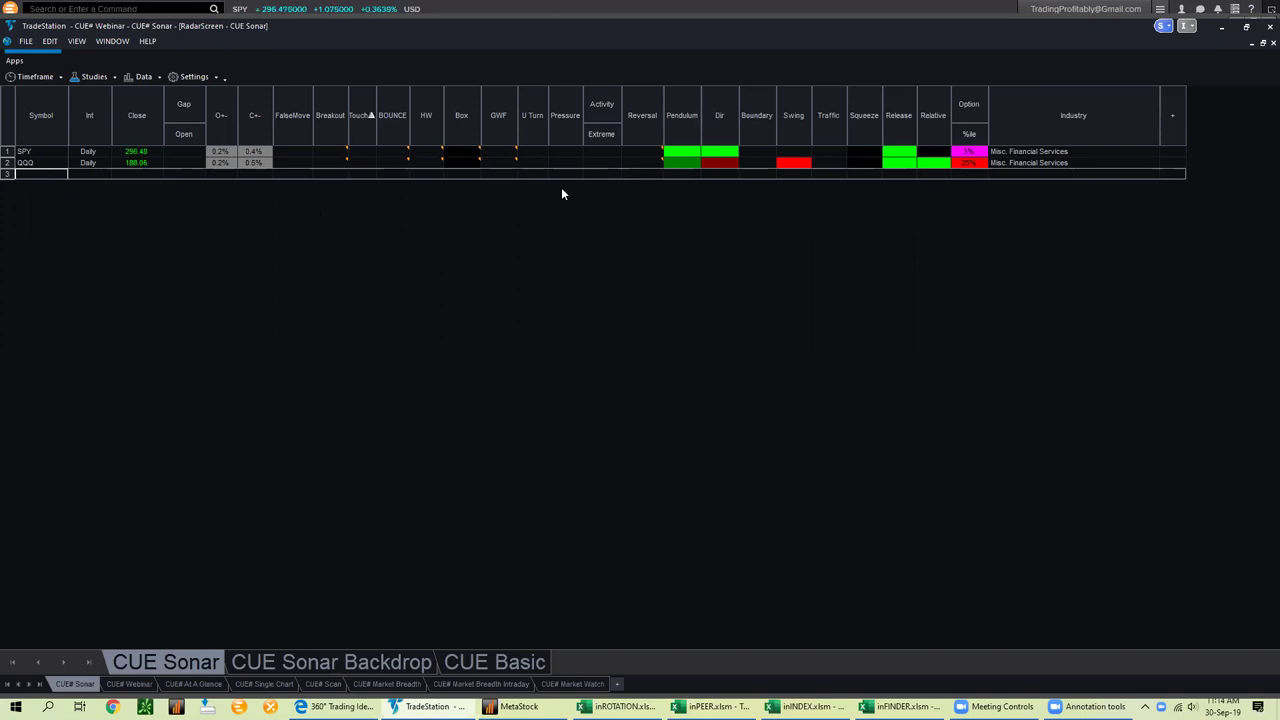
Check SPY's and QQQ's signal readings, then bring up the inFINDER workbook
click(688, 155)
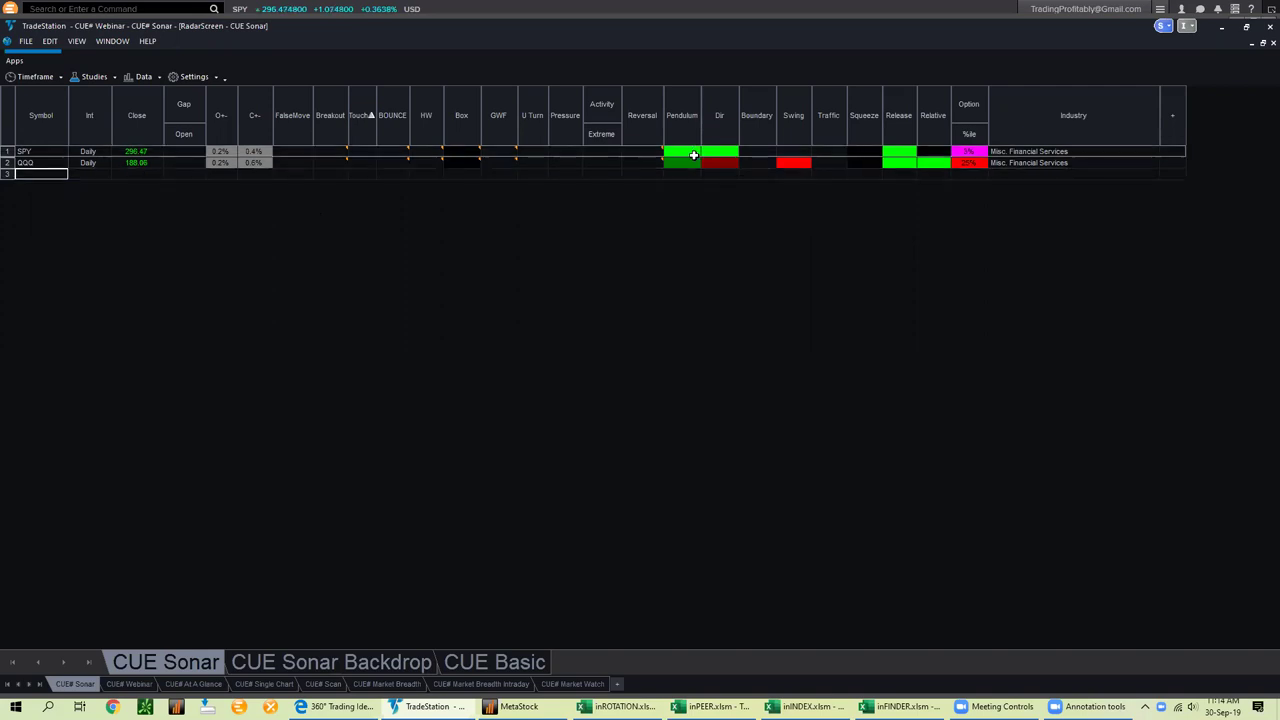
click(721, 162)
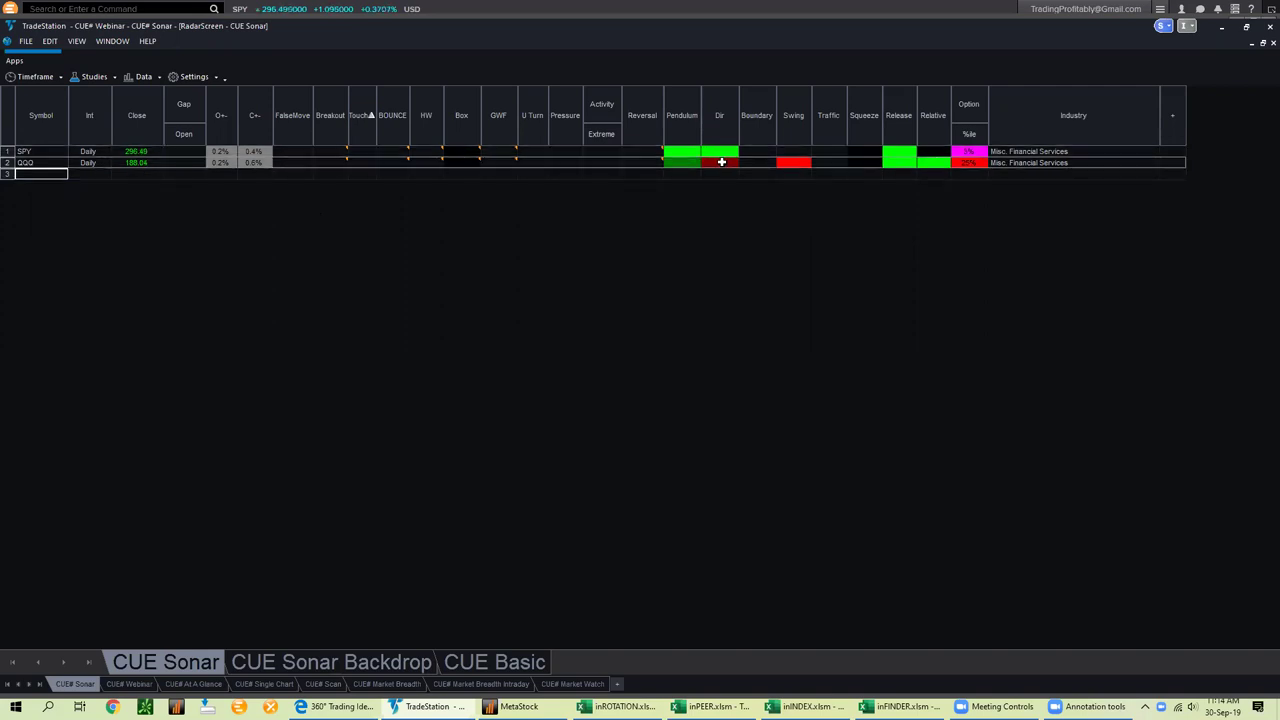
click(529, 261)
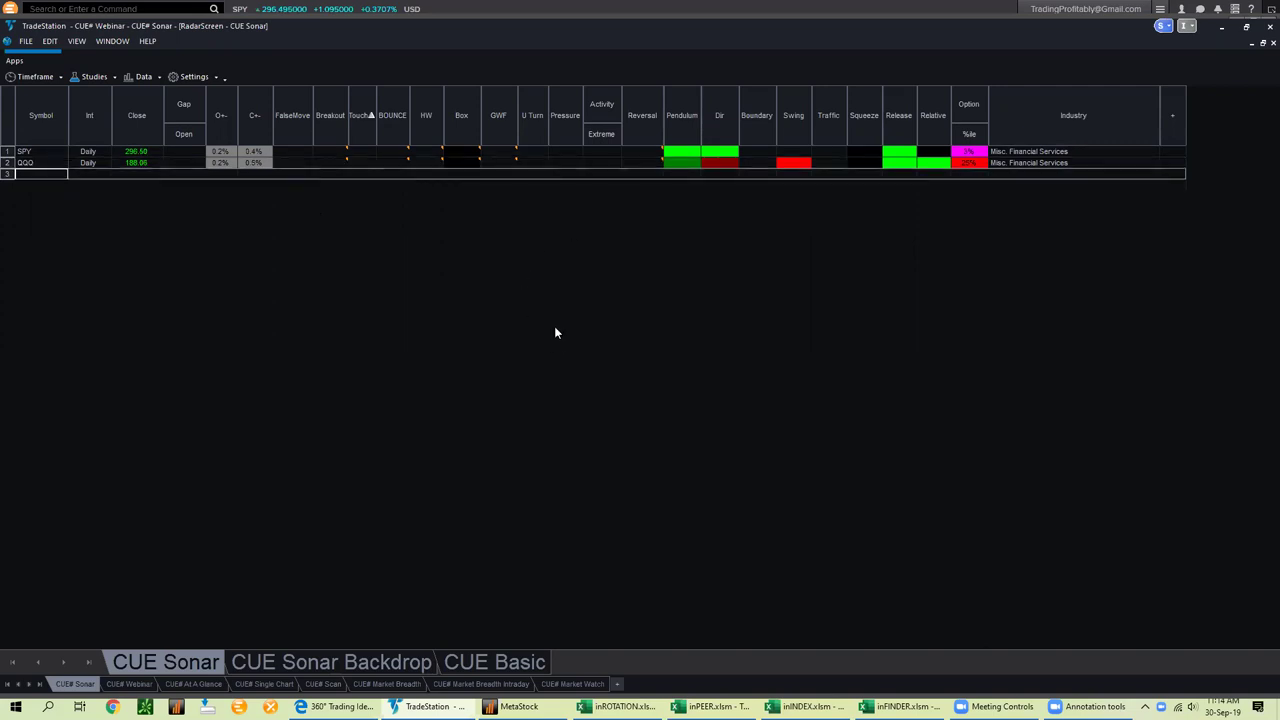
click(45, 172)
click(903, 706)
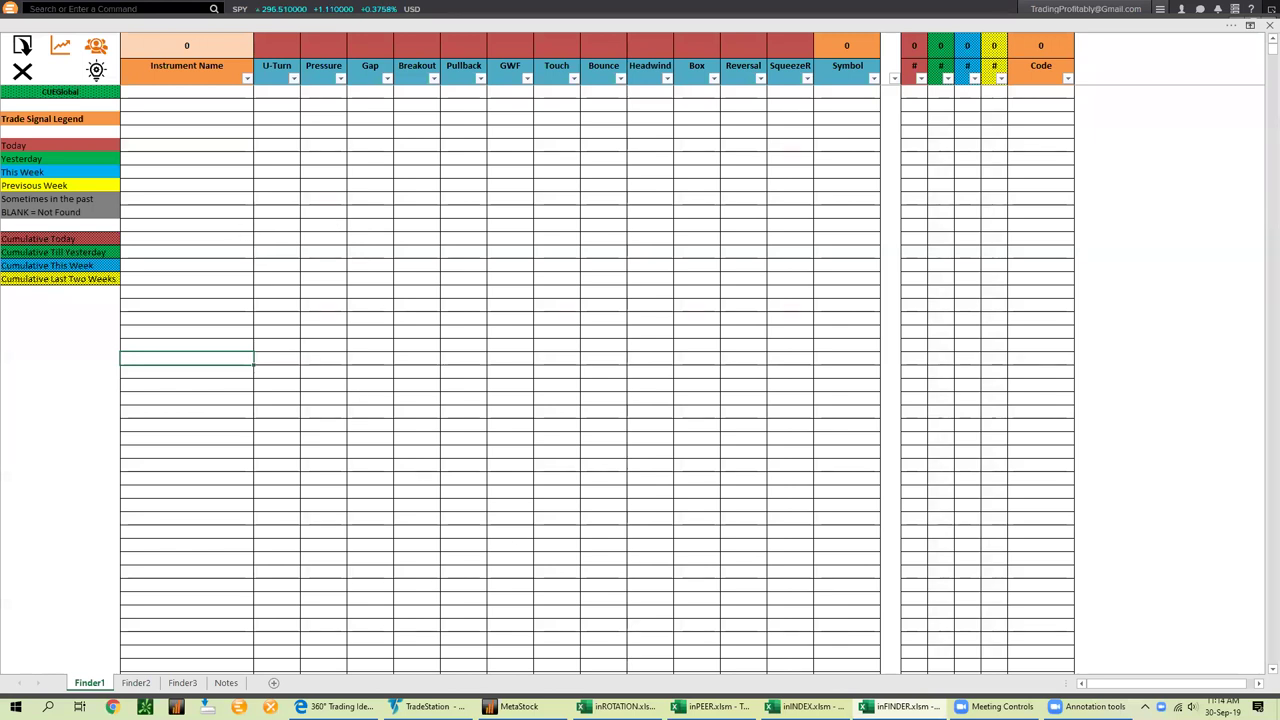
Show the results of the '! IN Finder - Short If Down' exploration in MetaStock
click(505, 706)
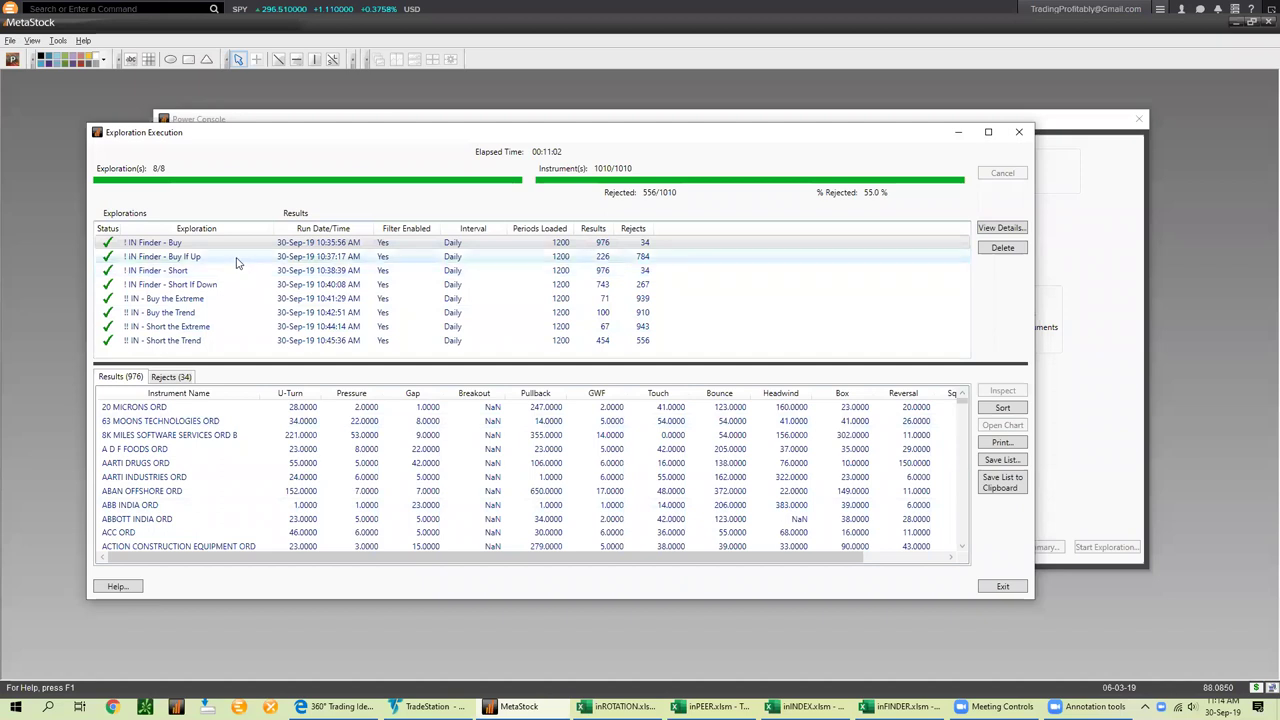
click(185, 272)
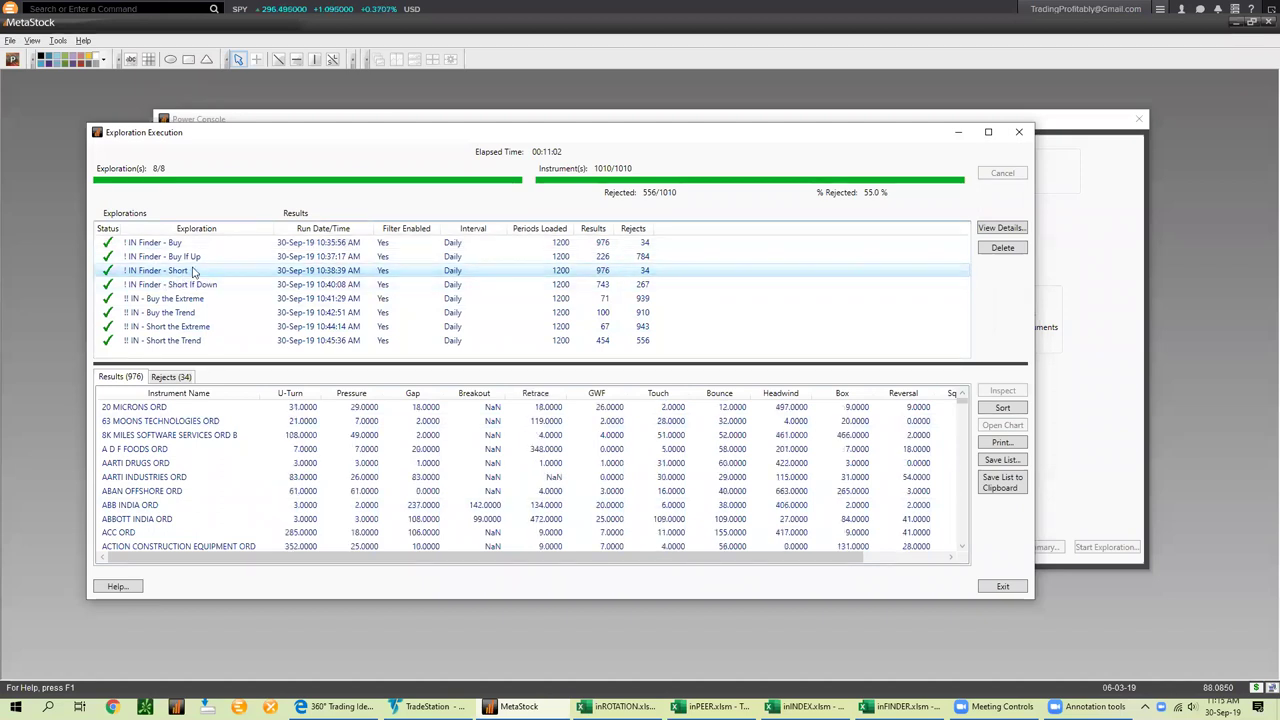
click(180, 271)
click(173, 286)
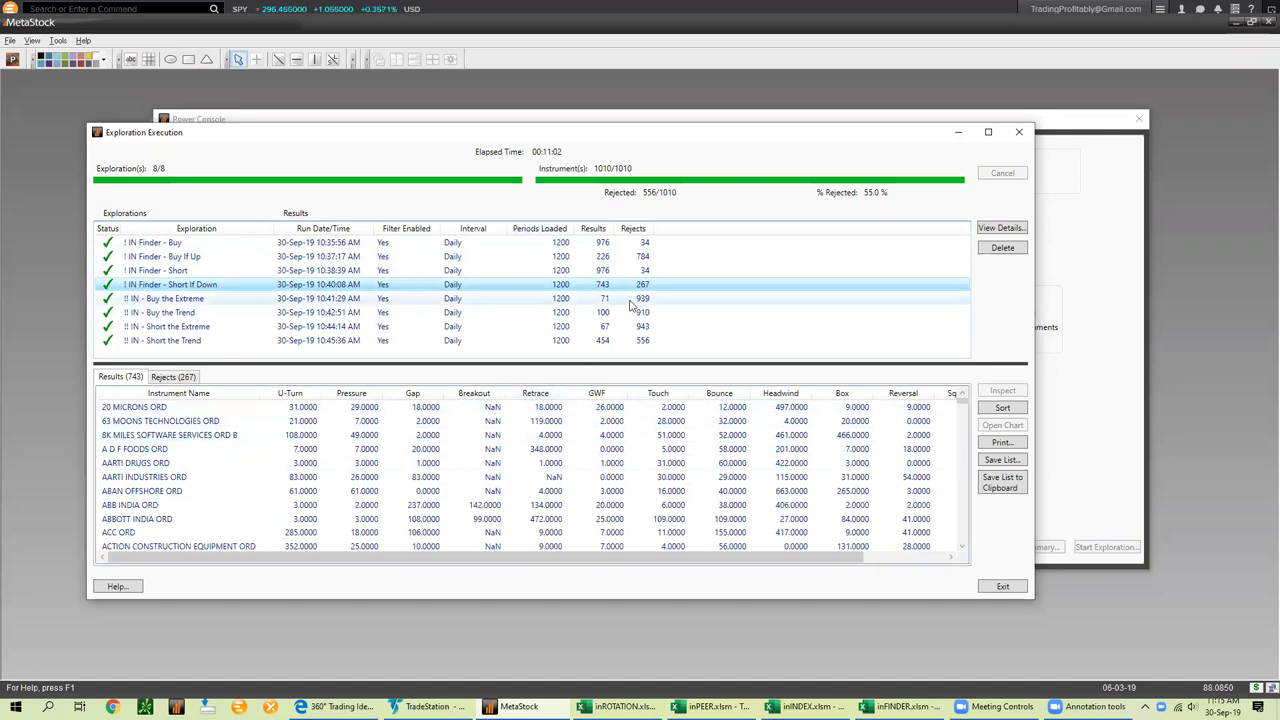
Copy all 743 exploration results and bring the inFINDER workbook back to the front
right_click(525, 443)
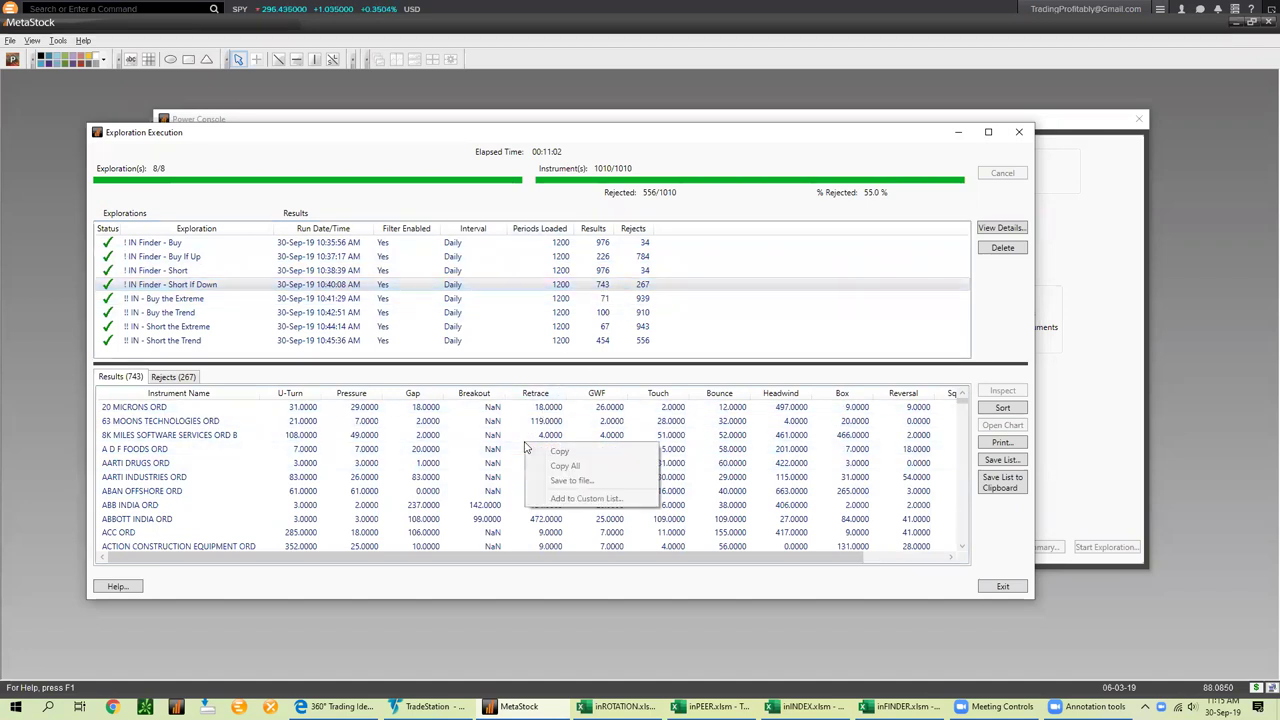
right_click(473, 460)
click(511, 483)
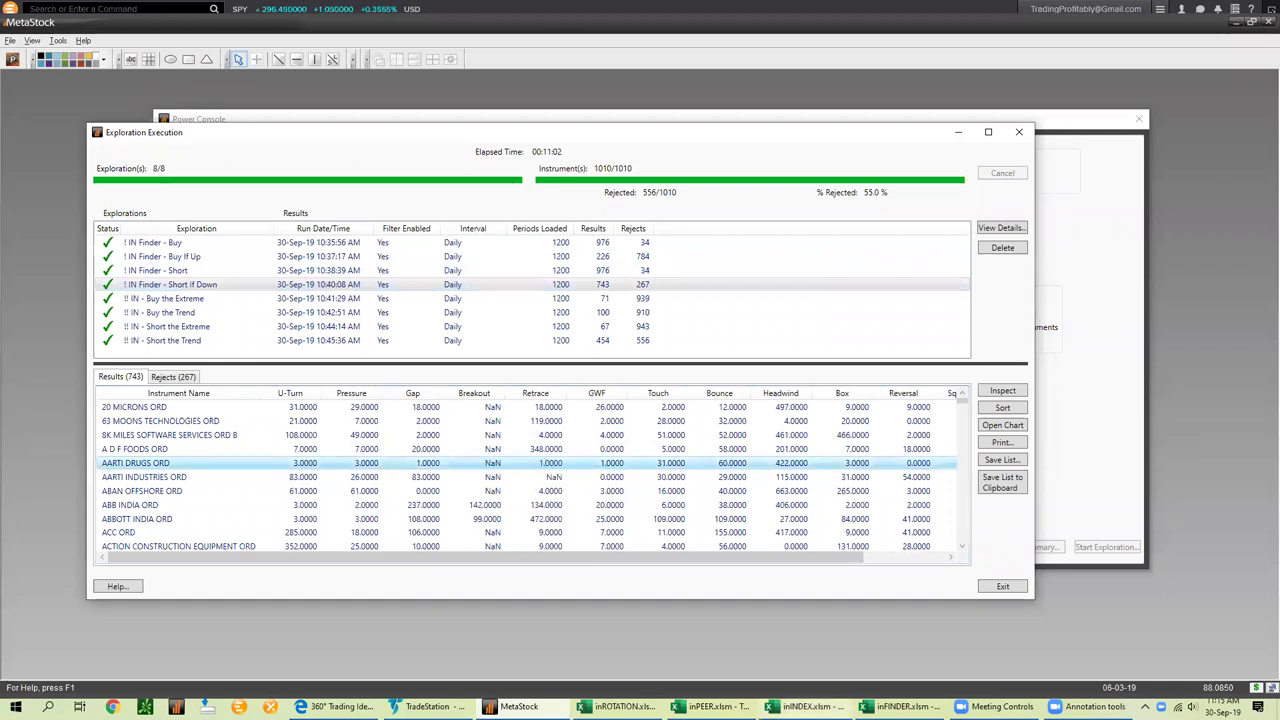
click(900, 706)
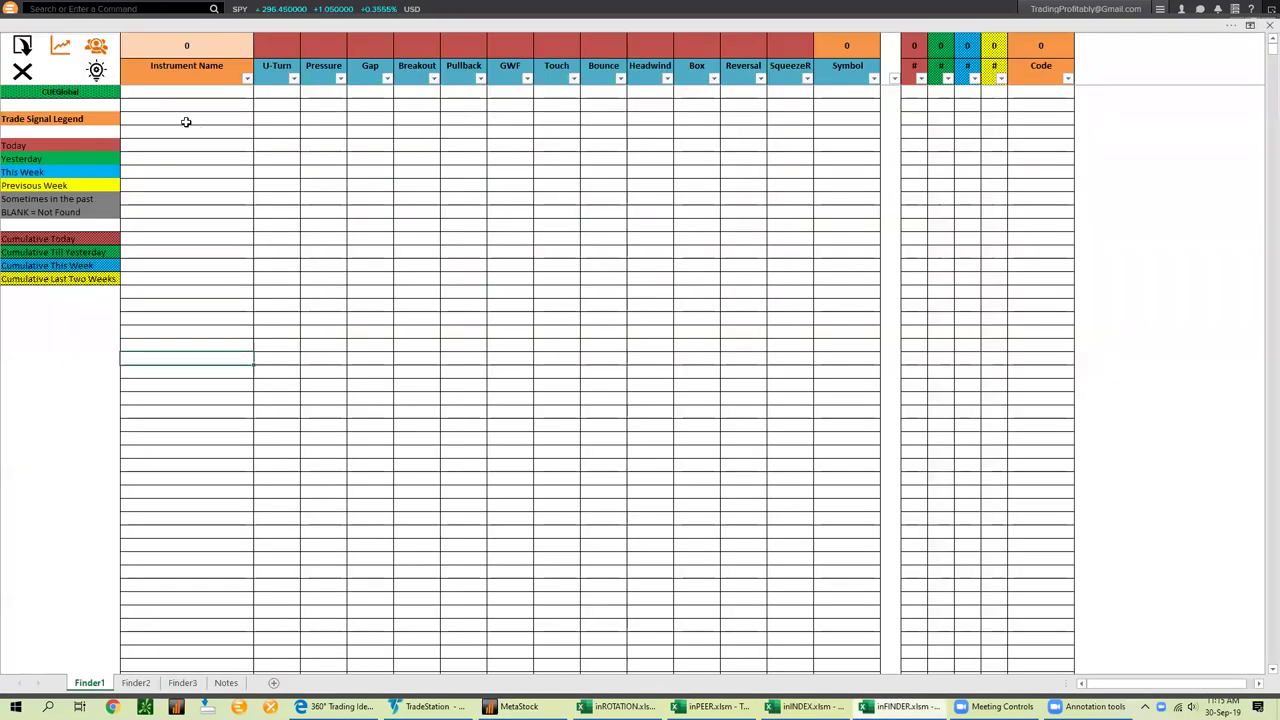
Paste the copied results into Finder1 and review the Today, Yesterday, This Week and Previous Week legend
click(22, 45)
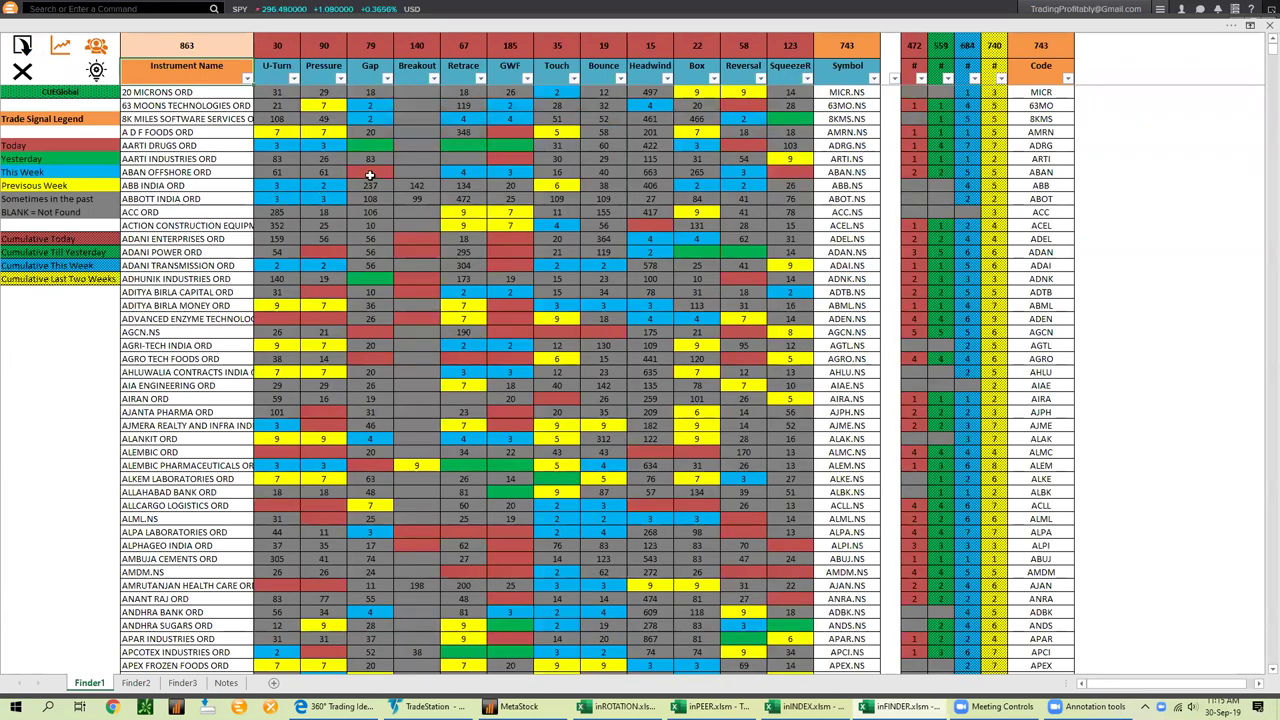
click(34, 145)
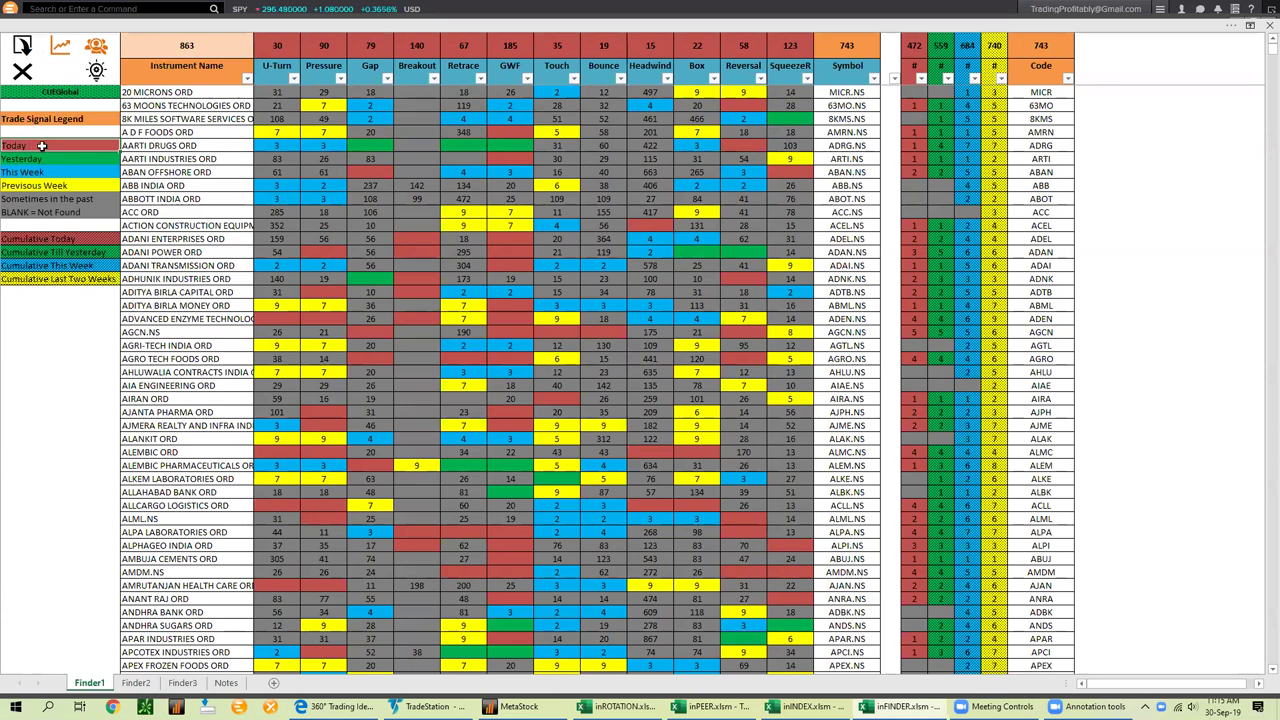
click(46, 159)
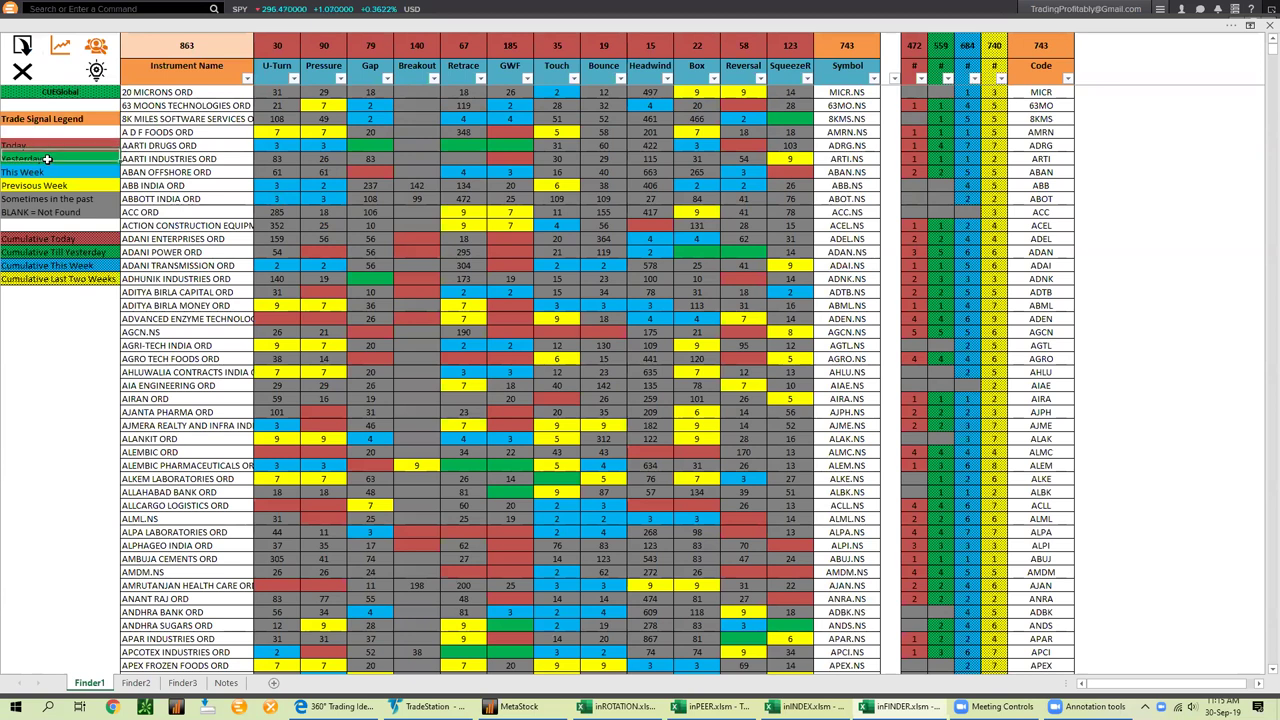
click(46, 172)
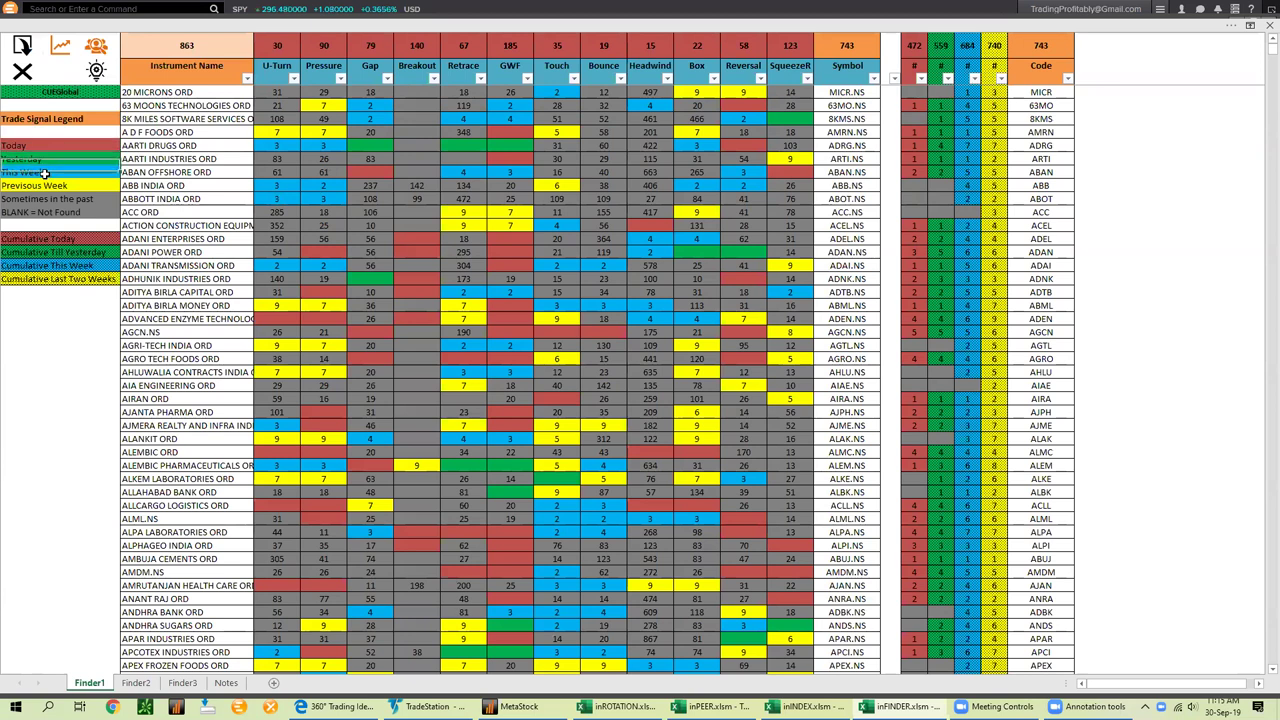
click(49, 185)
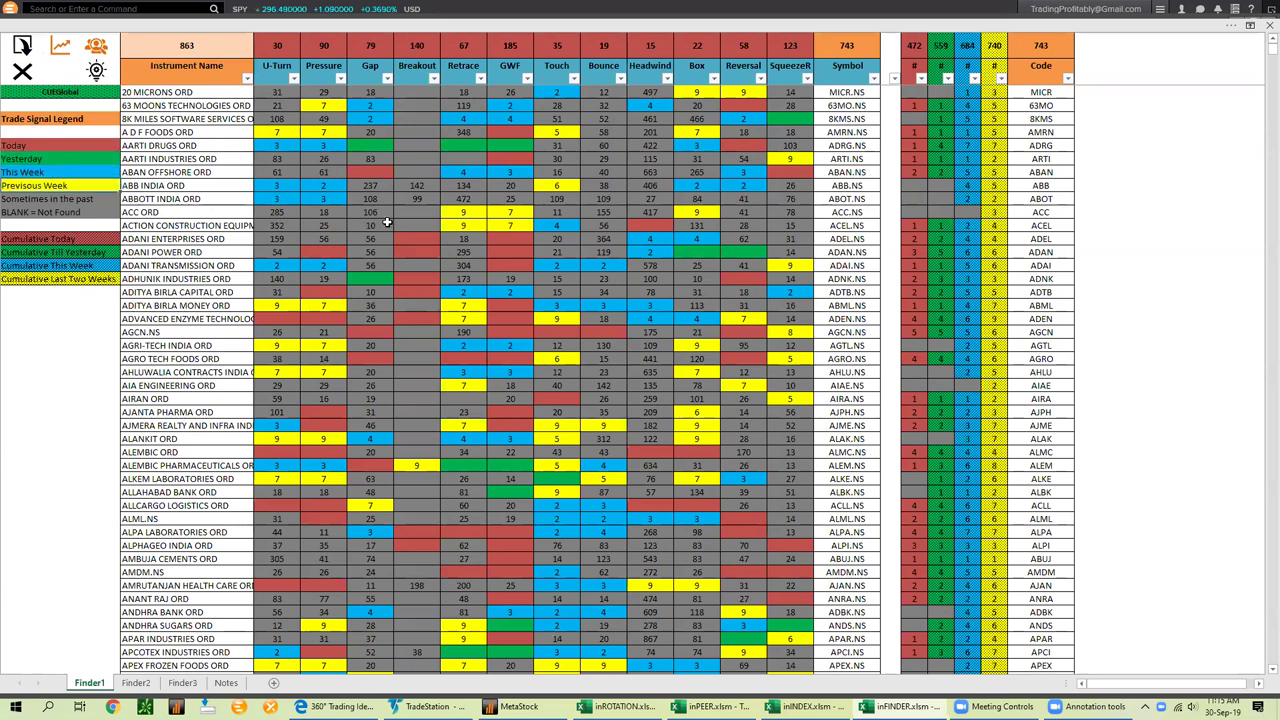
Highlight instrument names from 20 MICRONS ORD to AGCN.NS, then select the Breakout column
drag(176, 92, 176, 406)
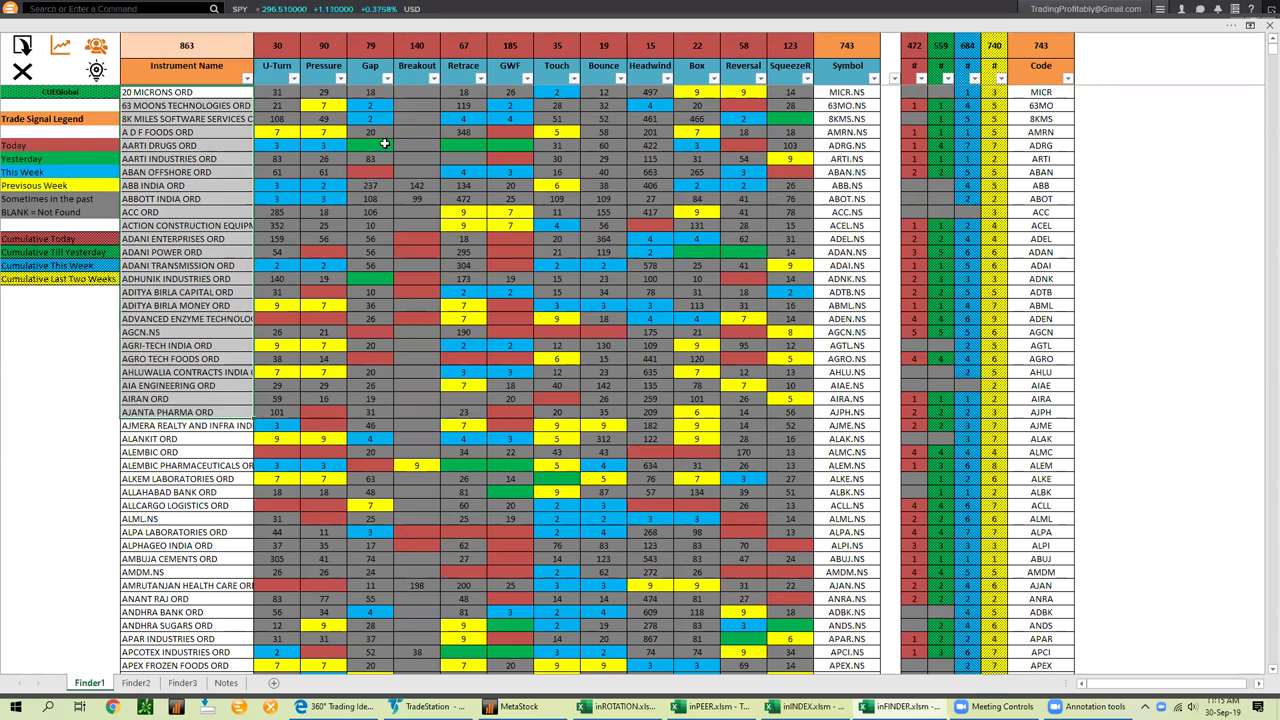
click(205, 105)
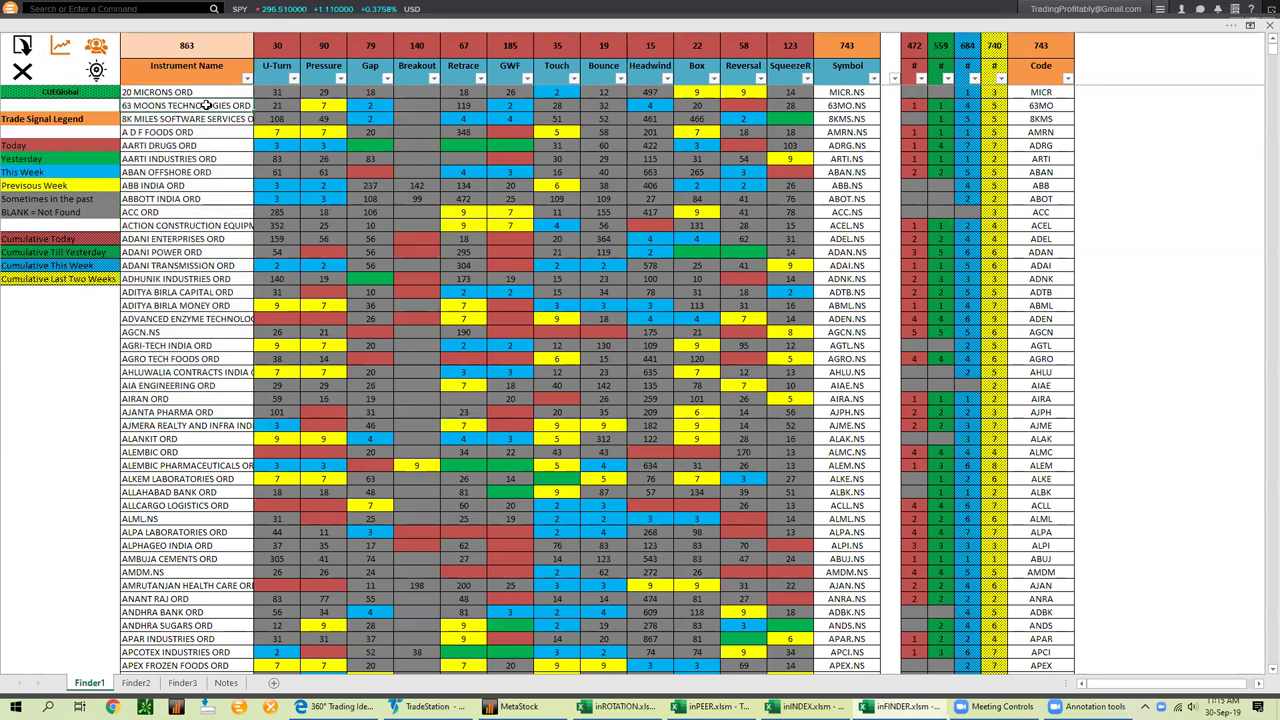
click(409, 73)
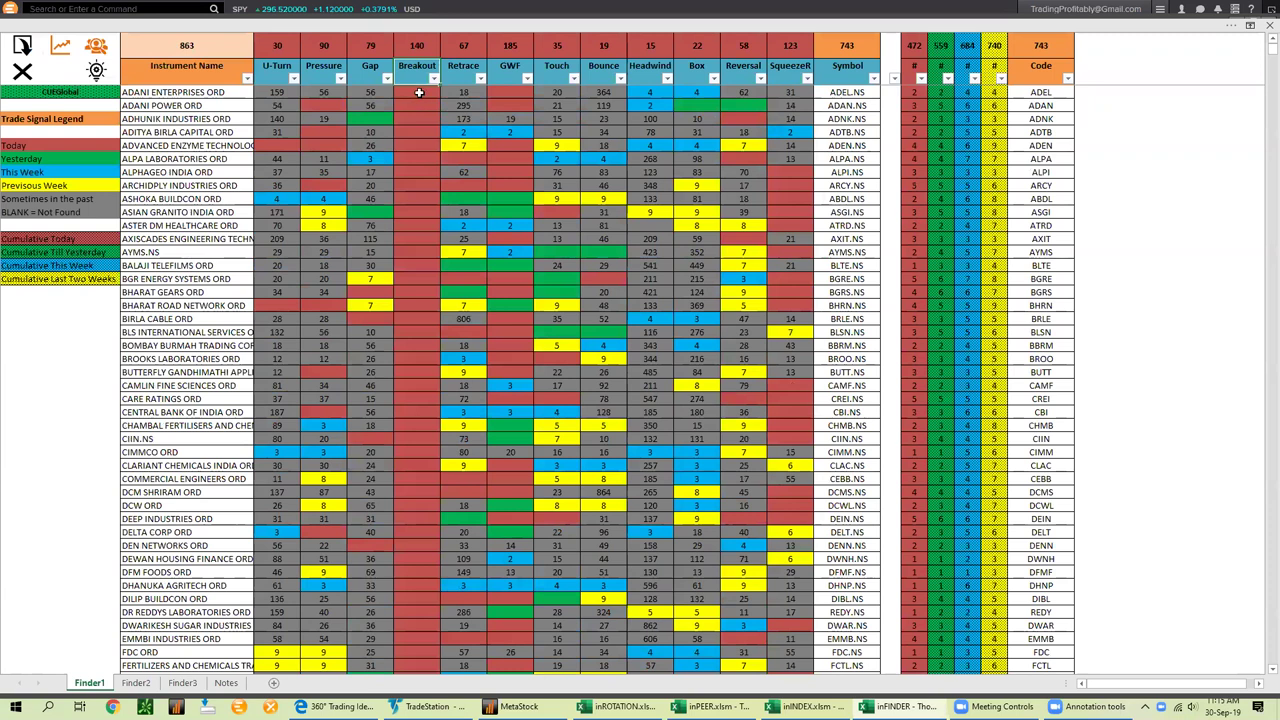
Highlight the red Today breakouts from ADANI ENTERPRISES to AXISCADES, then return to MetaStock's results
drag(419, 92, 416, 240)
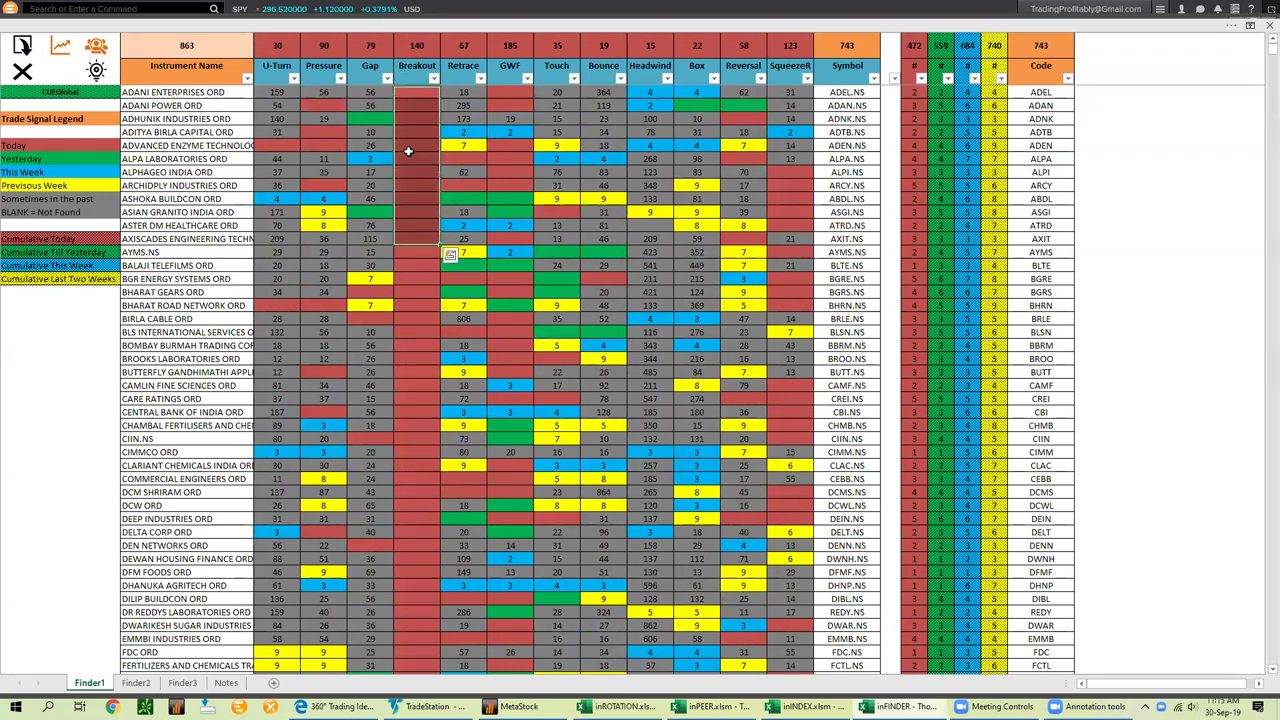
click(416, 46)
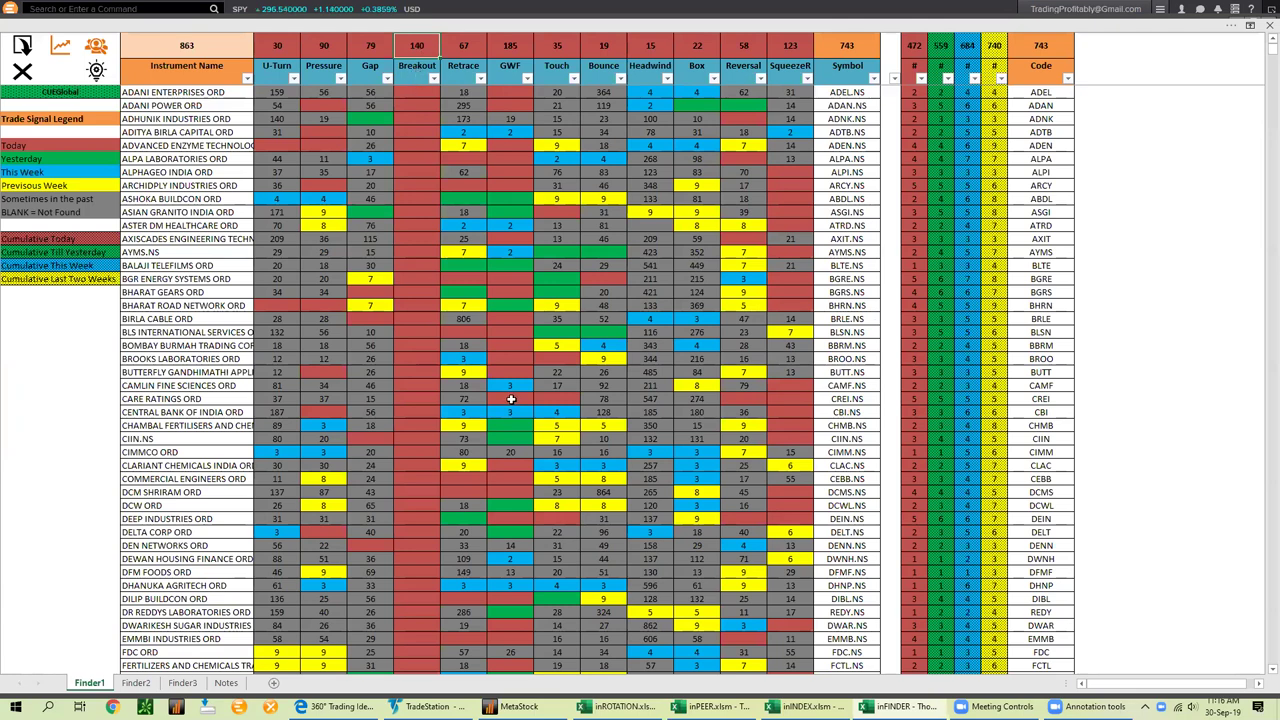
click(519, 706)
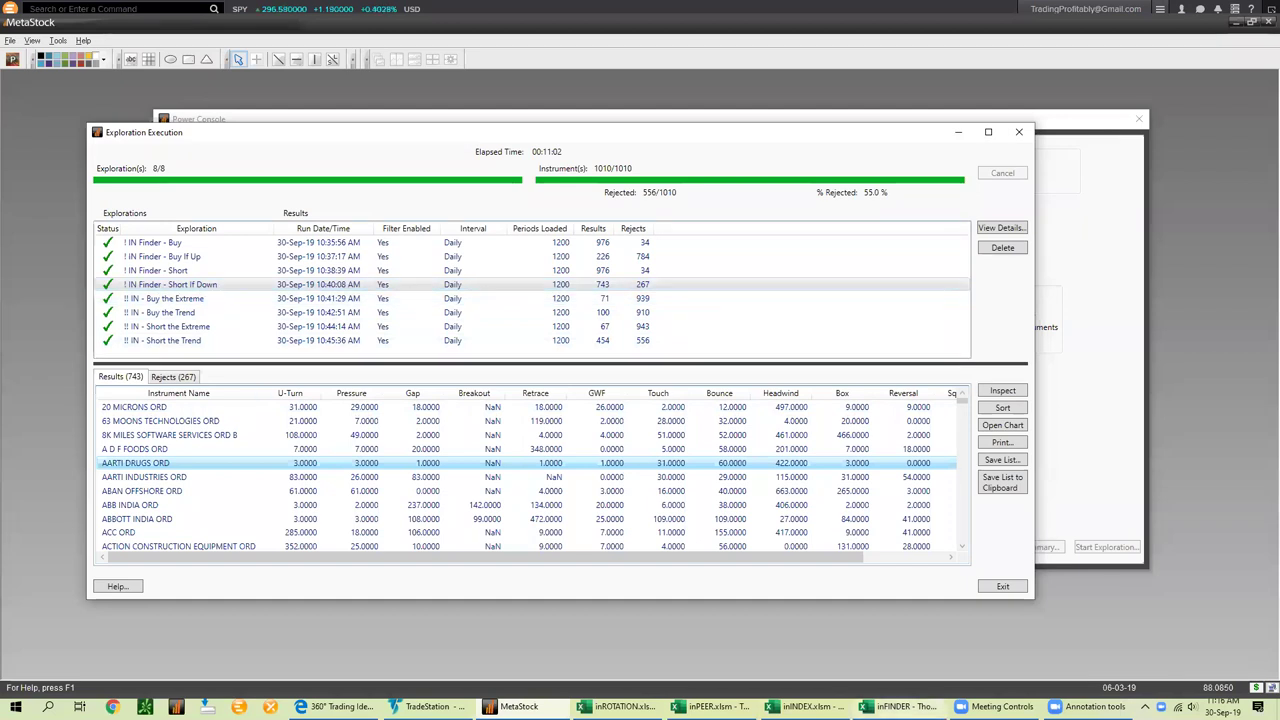
Glance at TradeStation's RadarScreen and return to the inFINDER Finder1 sheet
click(903, 706)
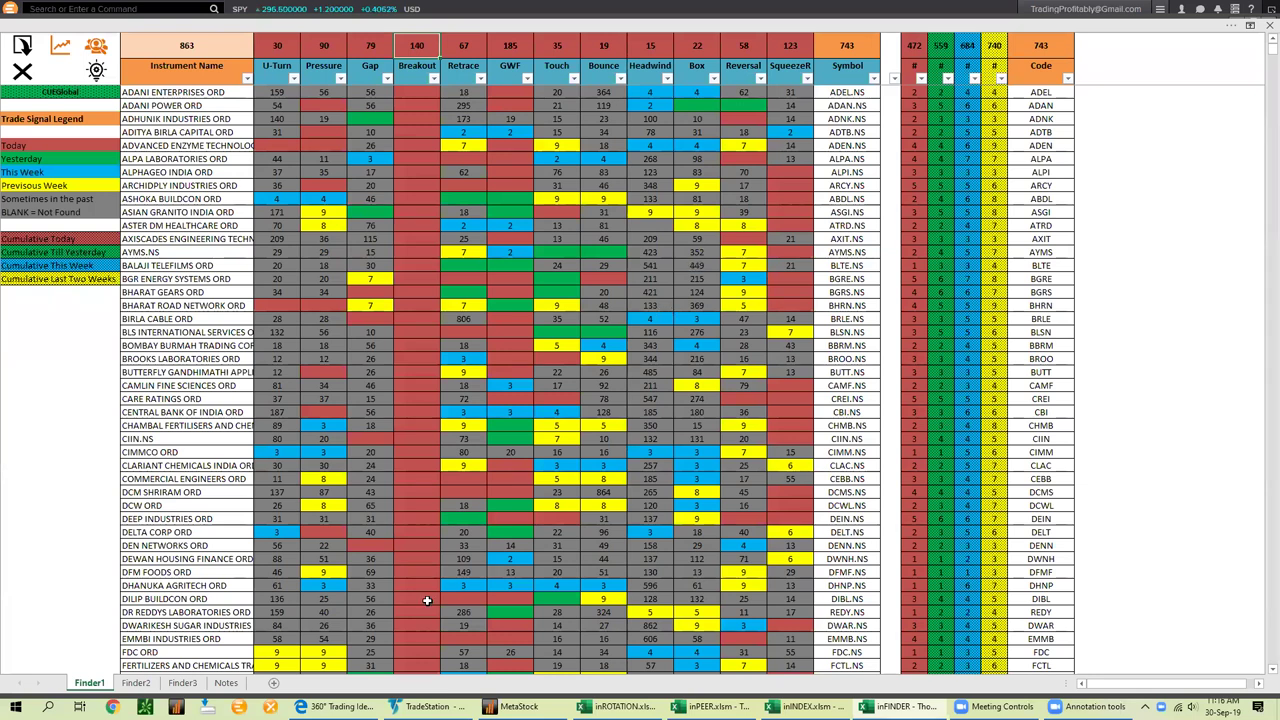
click(427, 706)
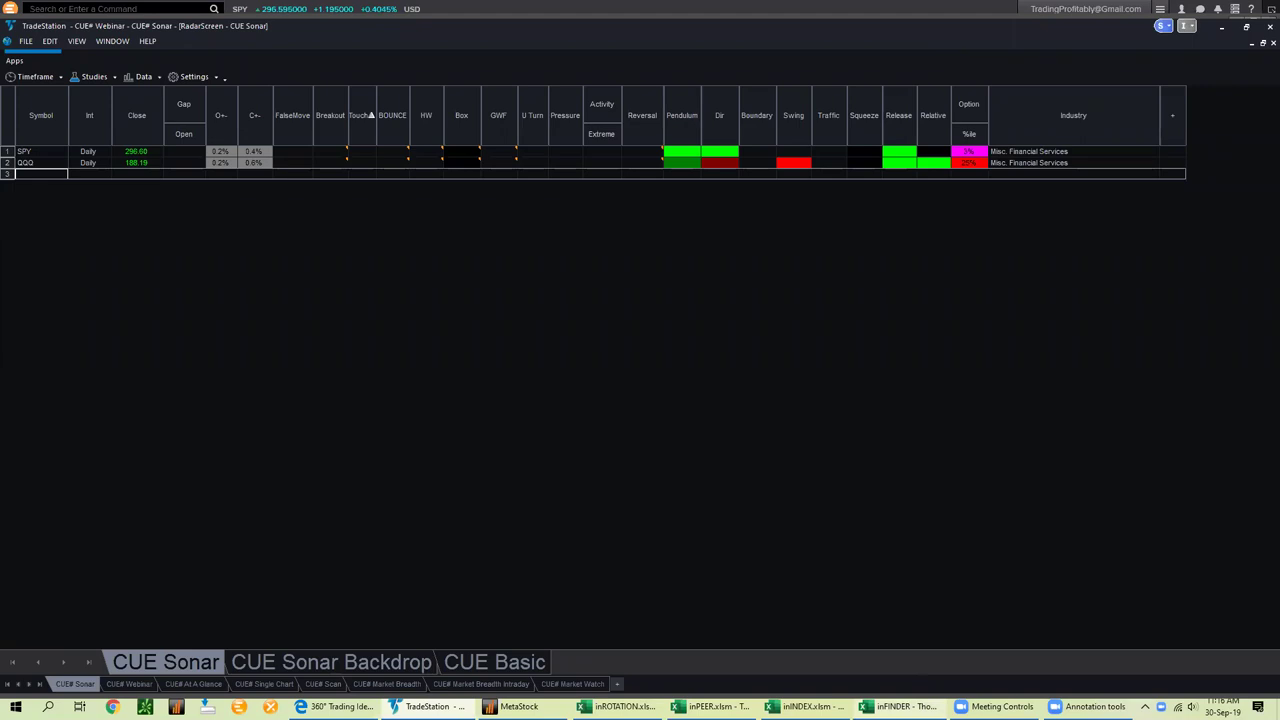
key(alt+Tab)
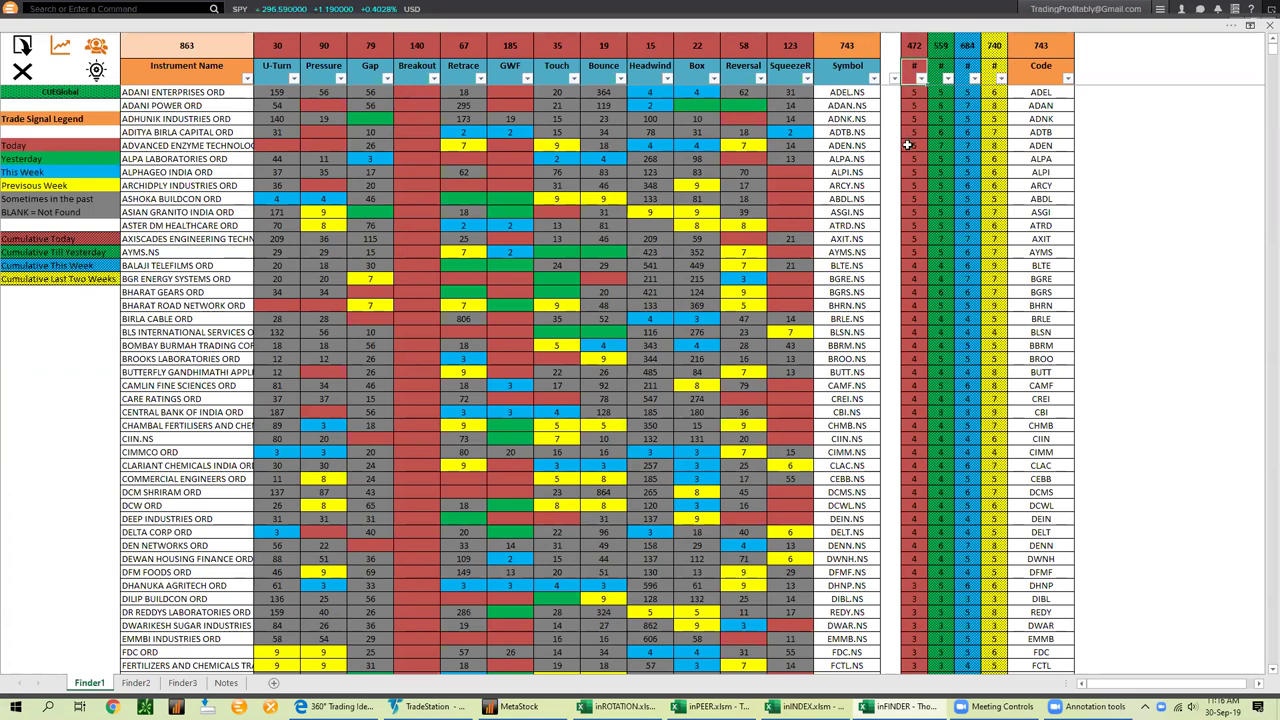
Mark the top-count rows ARCY to SKME, then select the leading ARCHIDPLY INDUSTRIES ORD row
drag(914, 95, 909, 204)
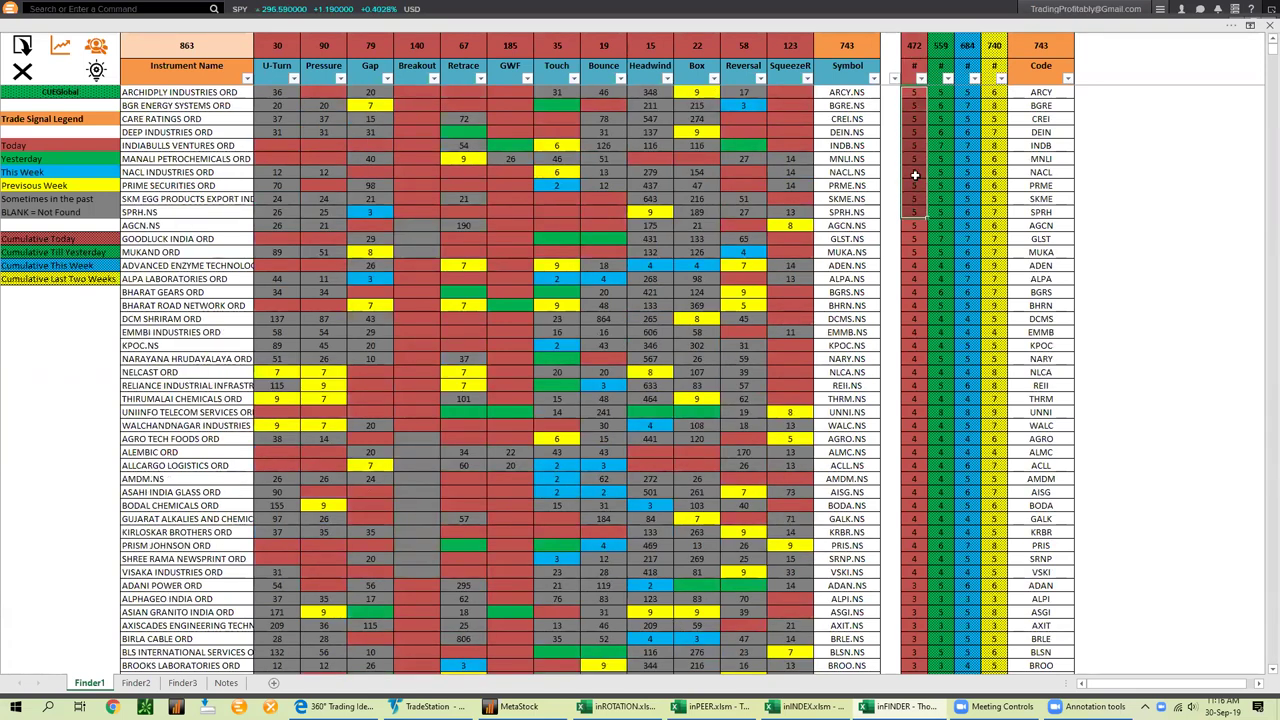
click(914, 66)
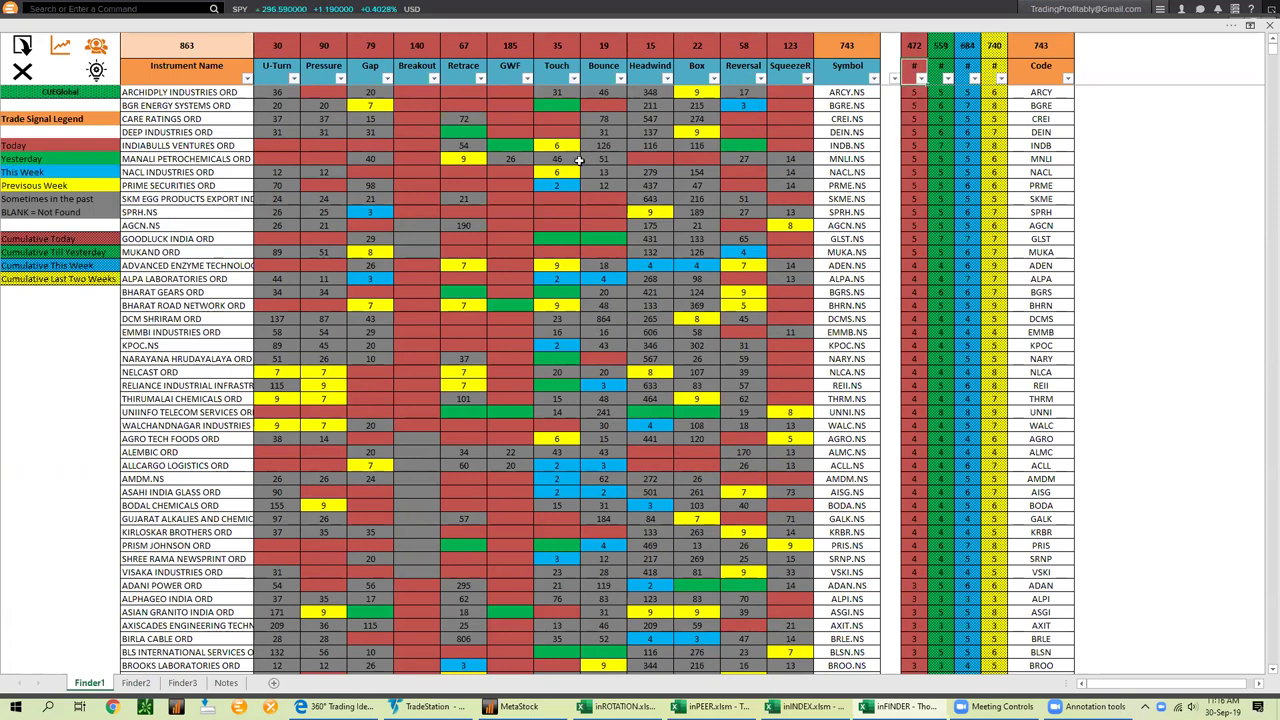
click(175, 91)
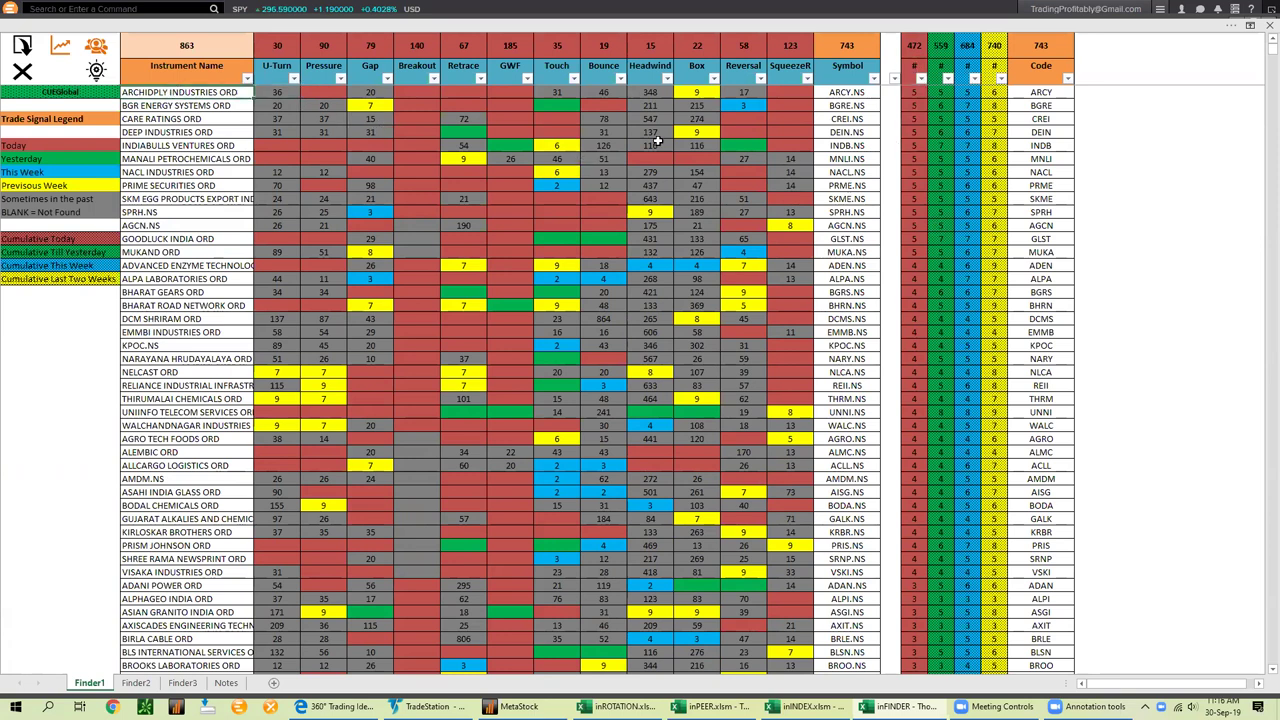
click(864, 93)
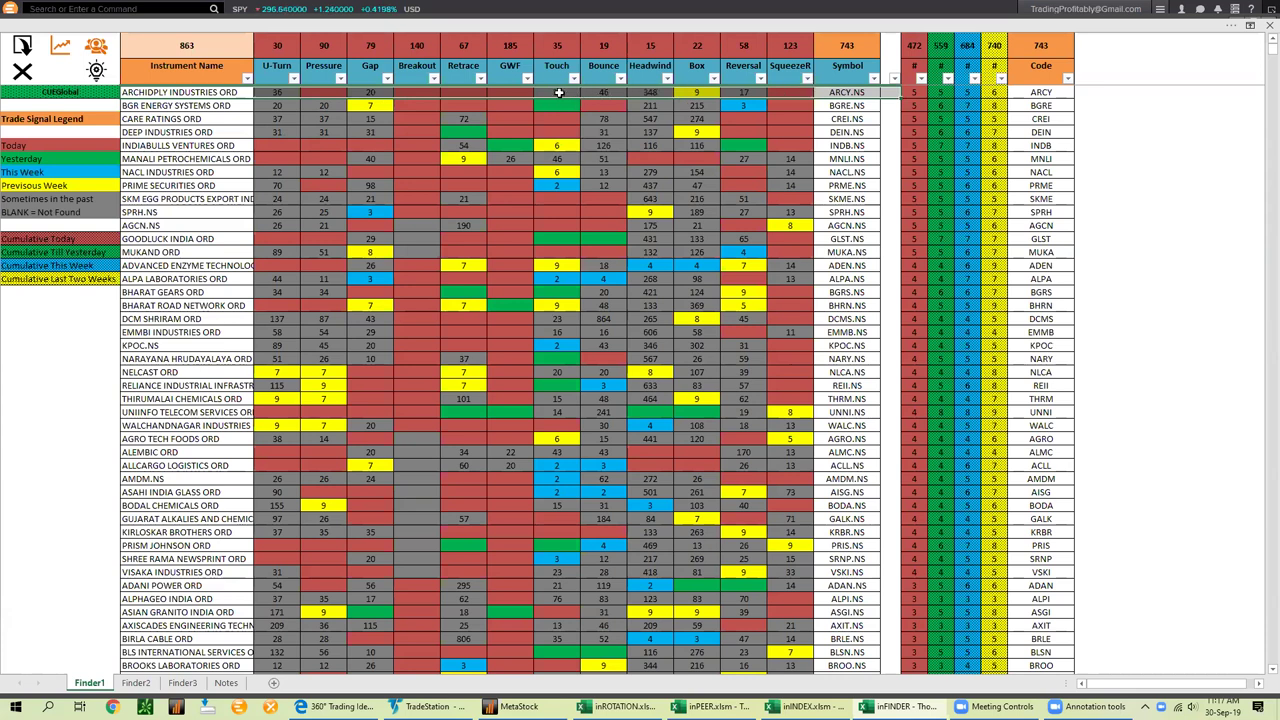
click(417, 105)
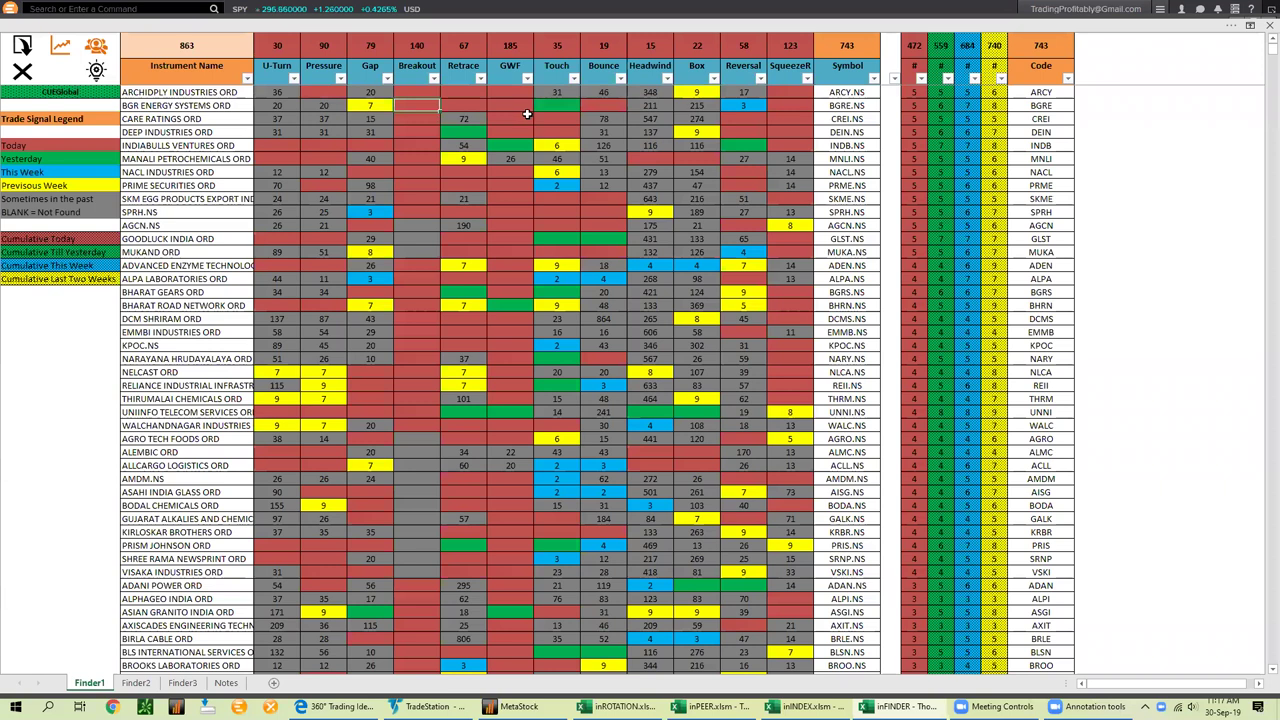
click(96, 70)
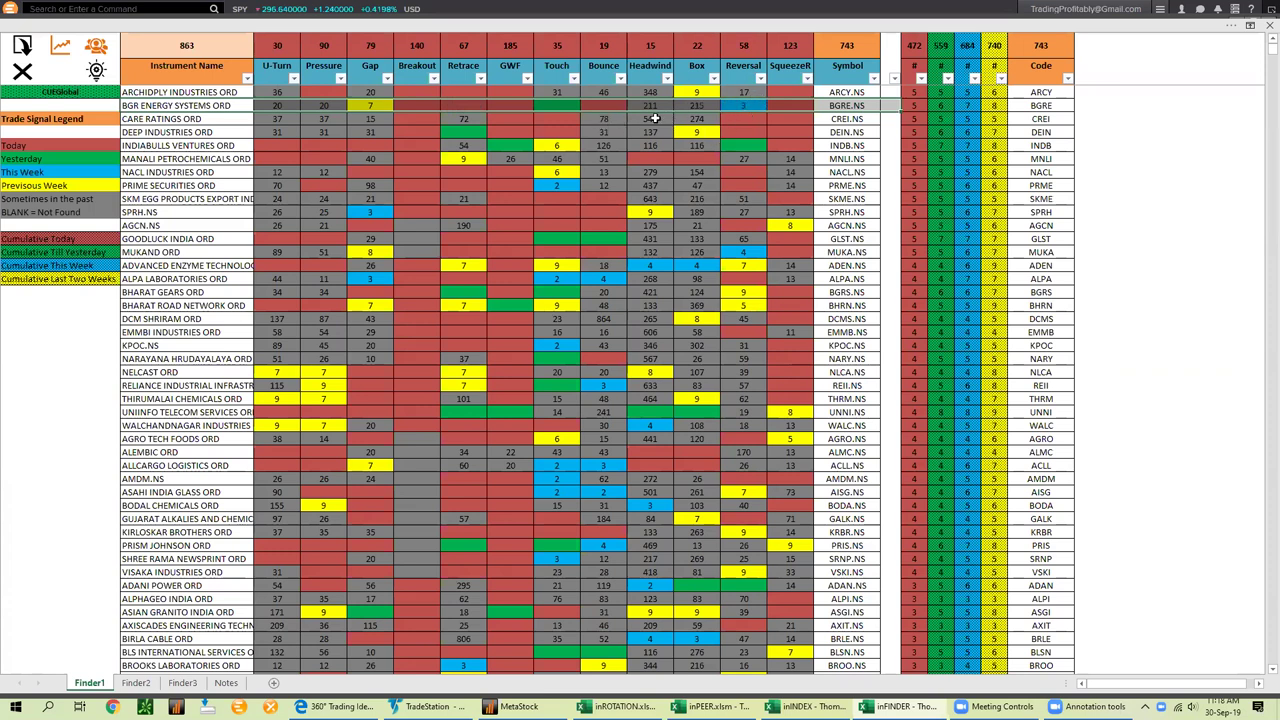
Sort Finder1 by the 684 count column, largest to smallest, then move to TradeStation
click(966, 66)
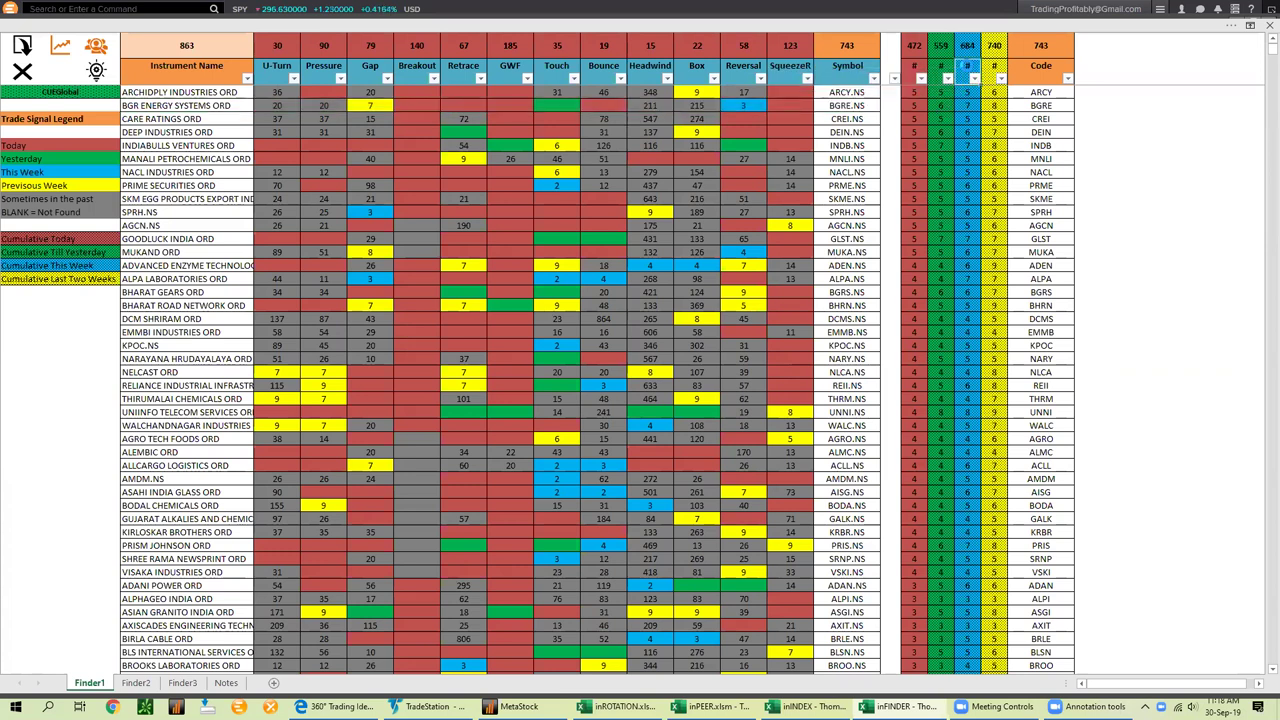
click(968, 64)
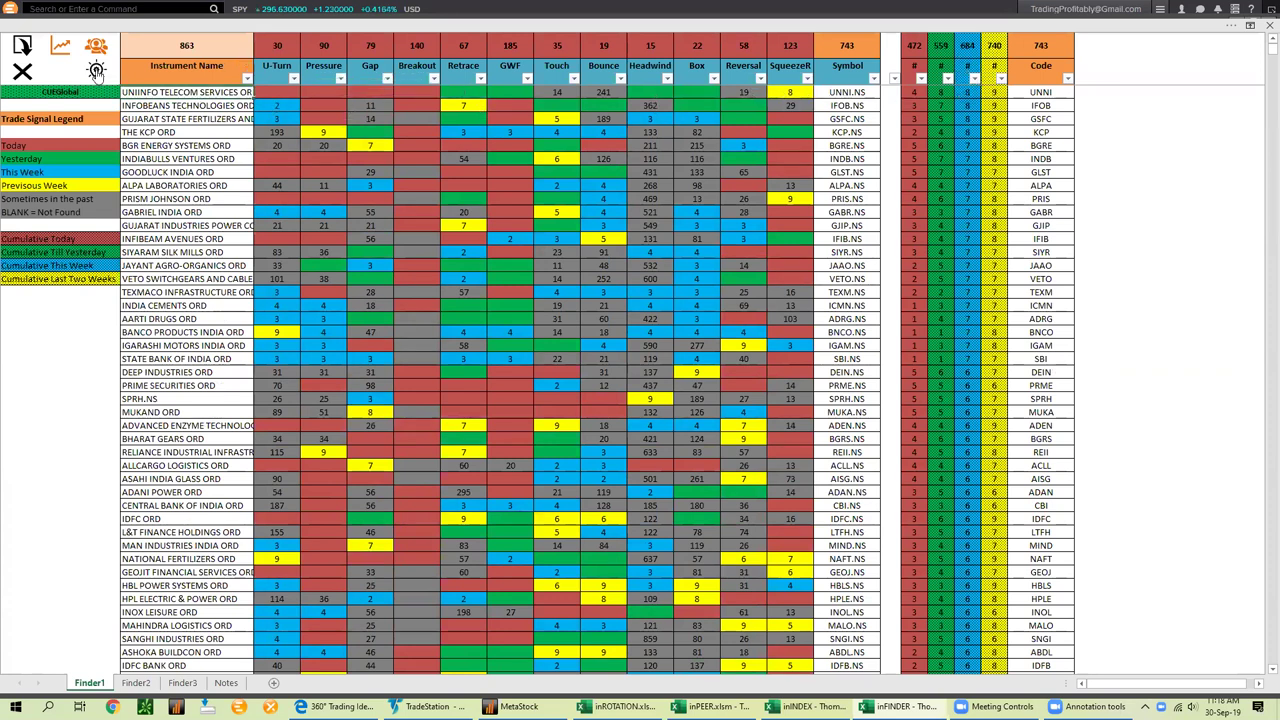
click(96, 70)
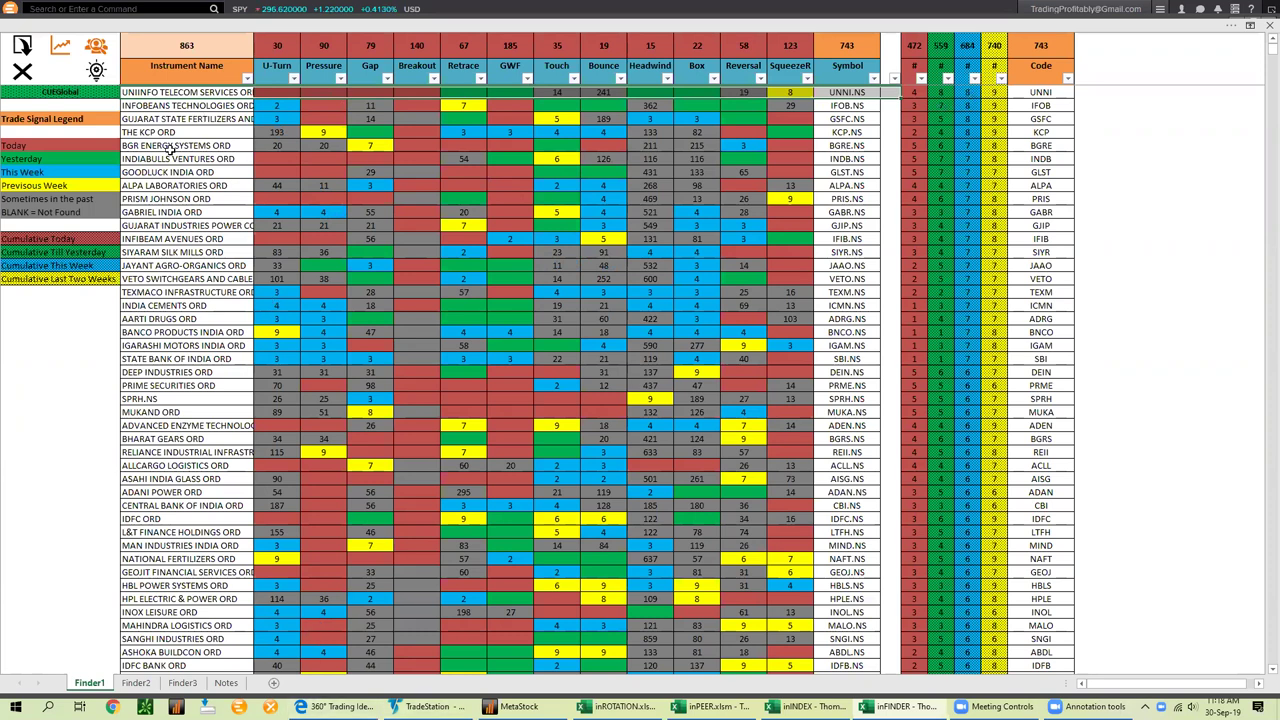
click(30, 8)
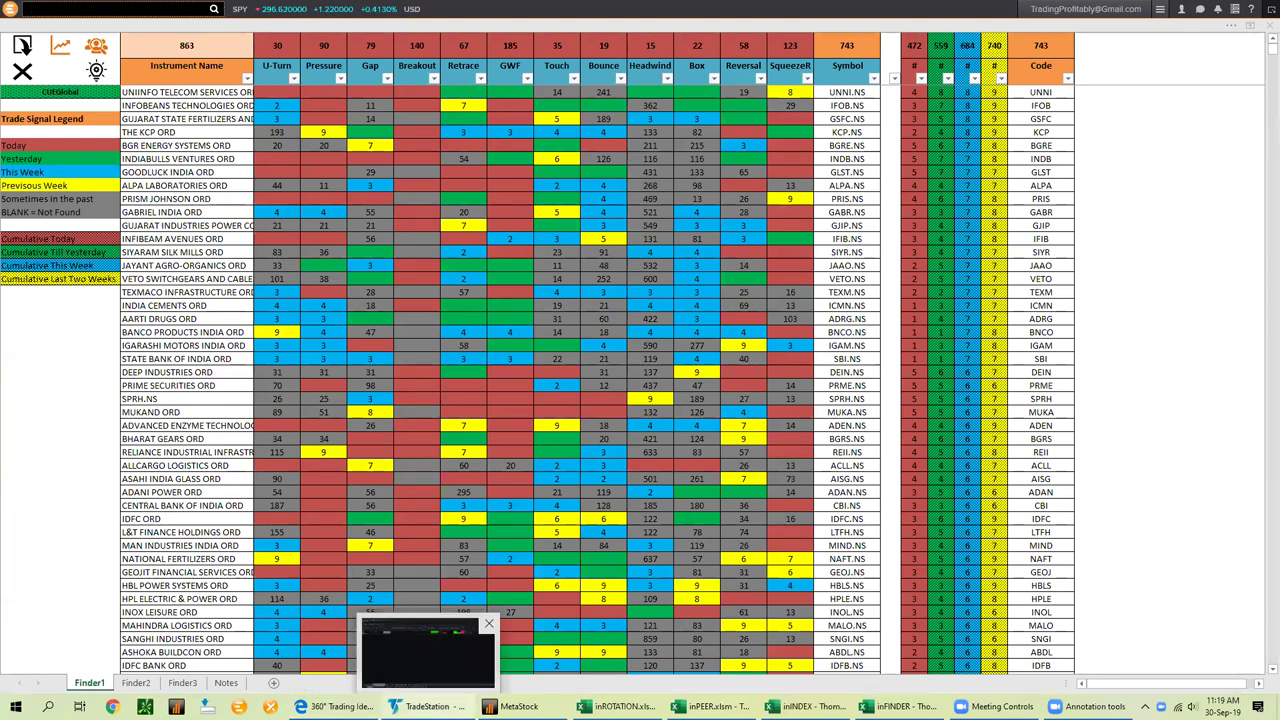
click(401, 686)
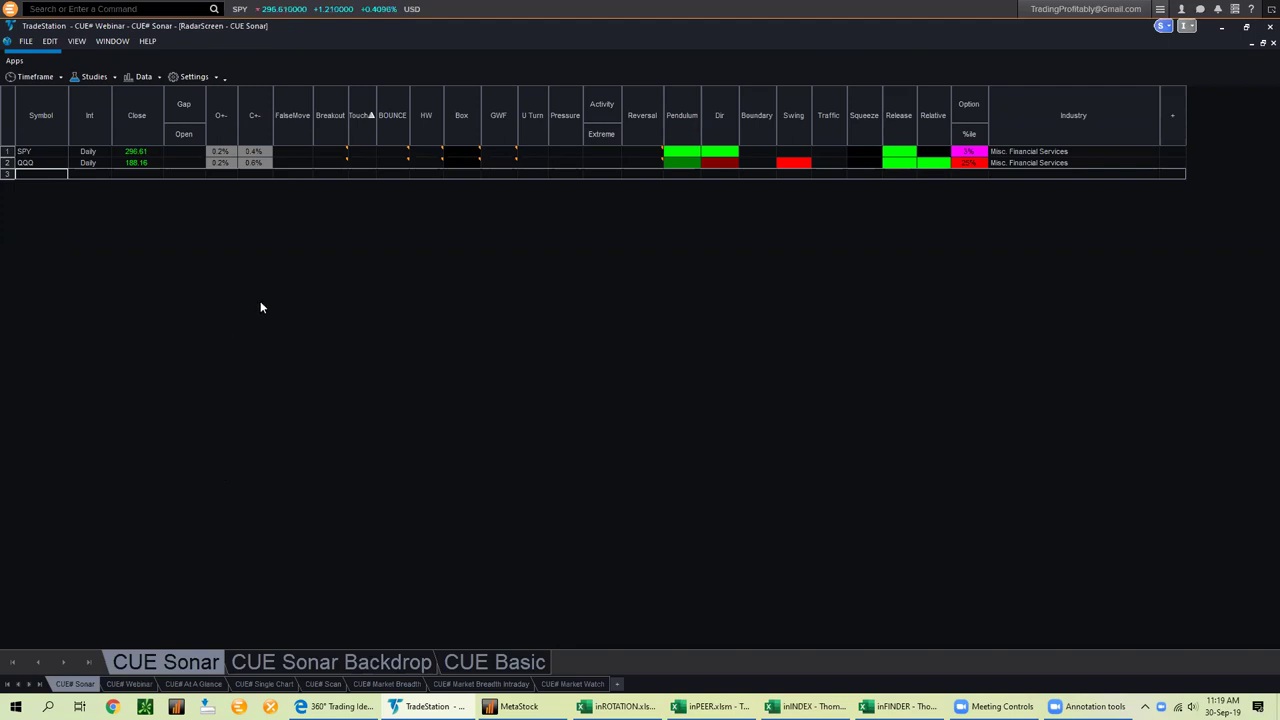
Narrow the Industry column on CUE# Scan, then bring up the CUE# At A Glance DIA charts
click(325, 686)
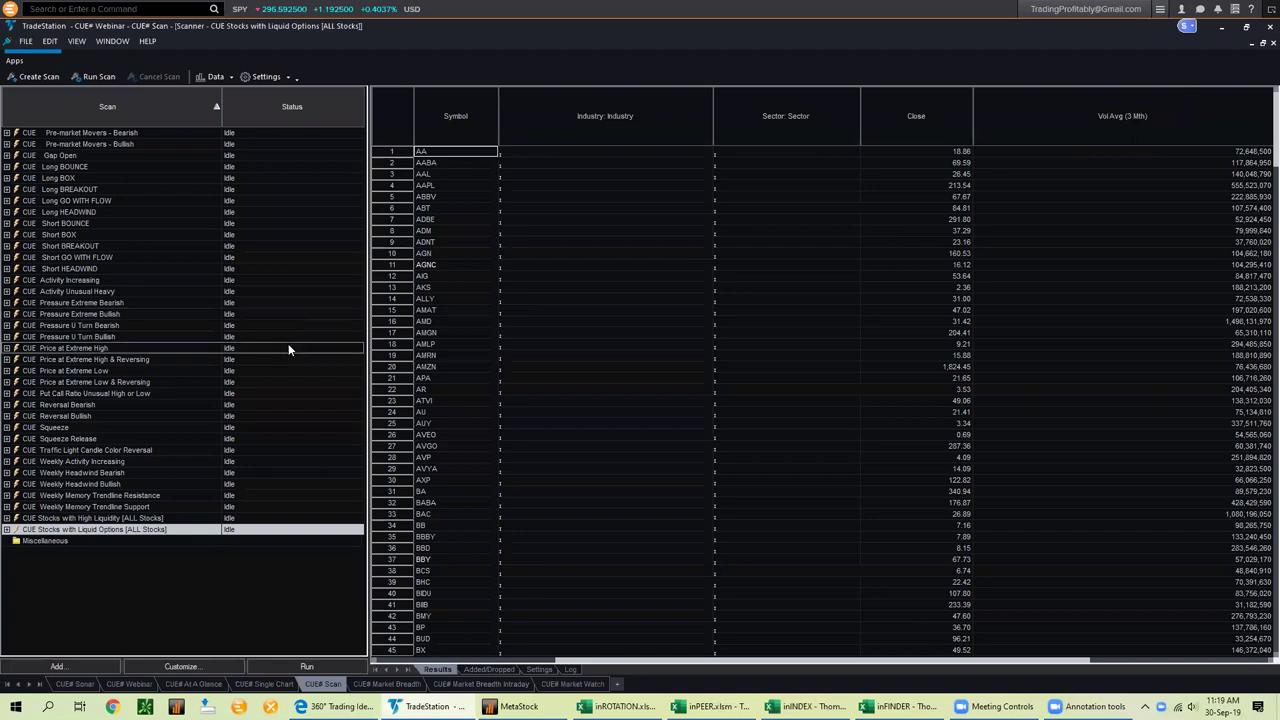
drag(714, 114, 628, 136)
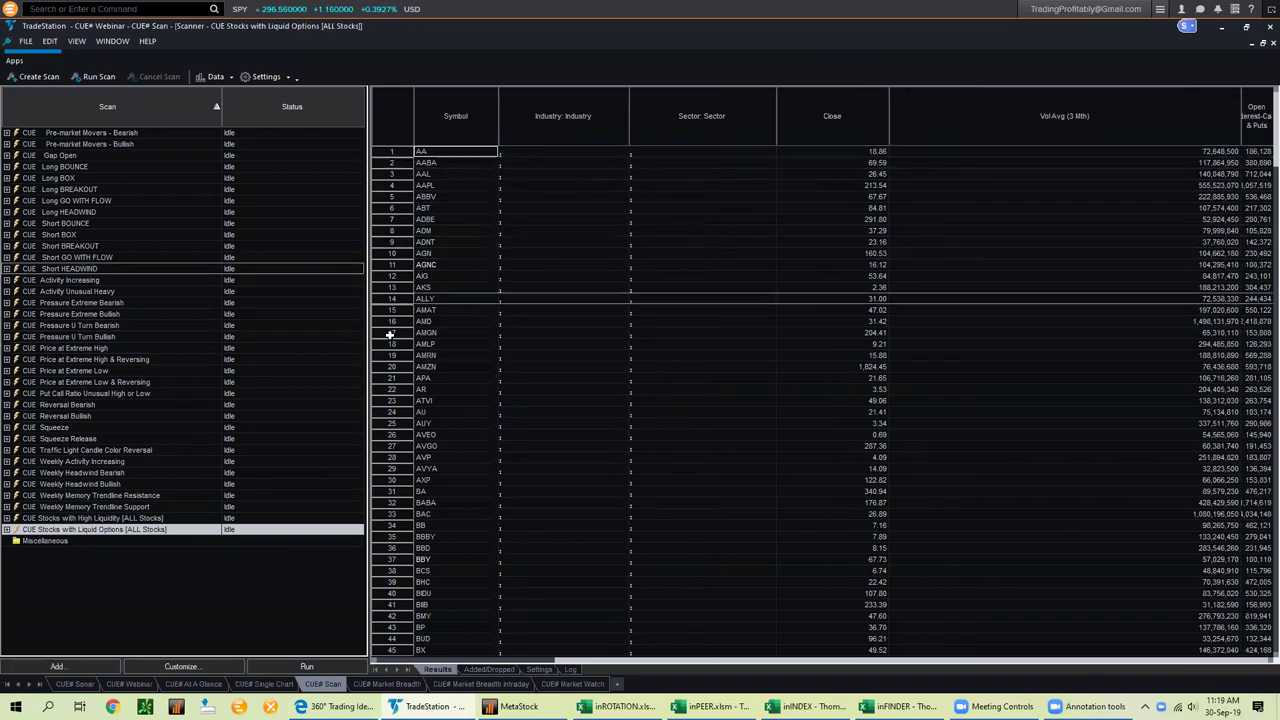
click(76, 685)
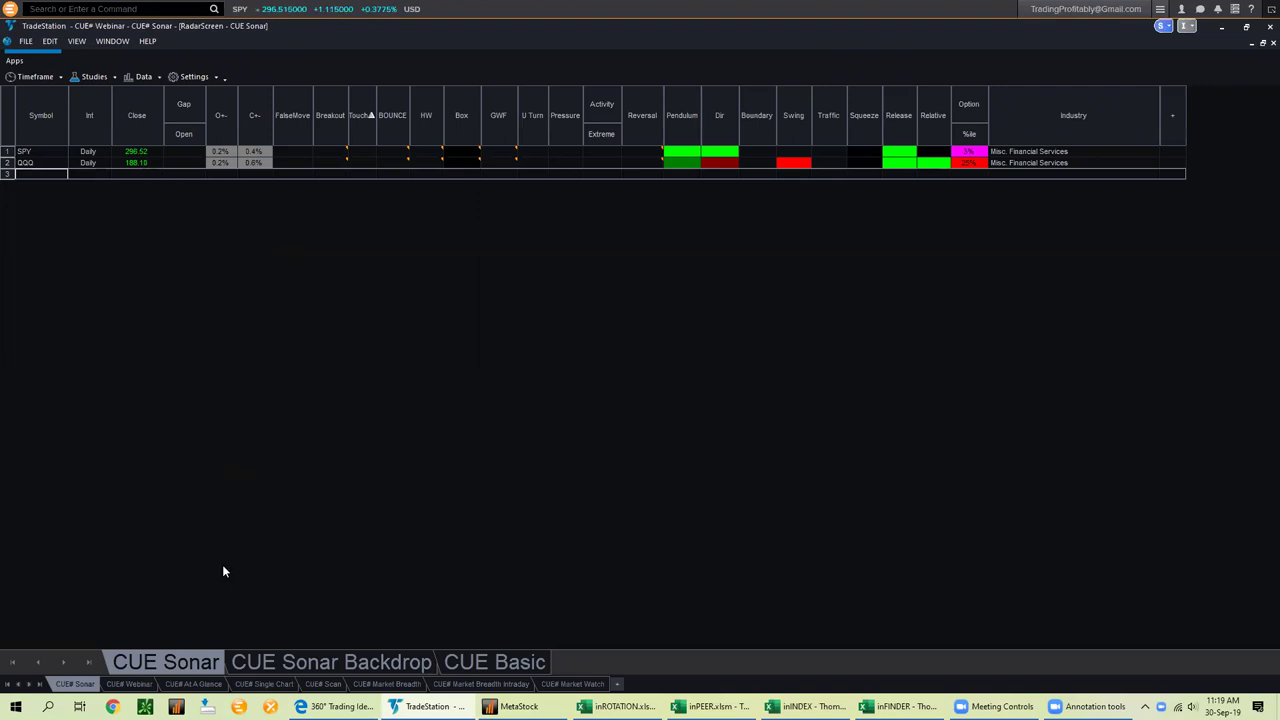
click(193, 684)
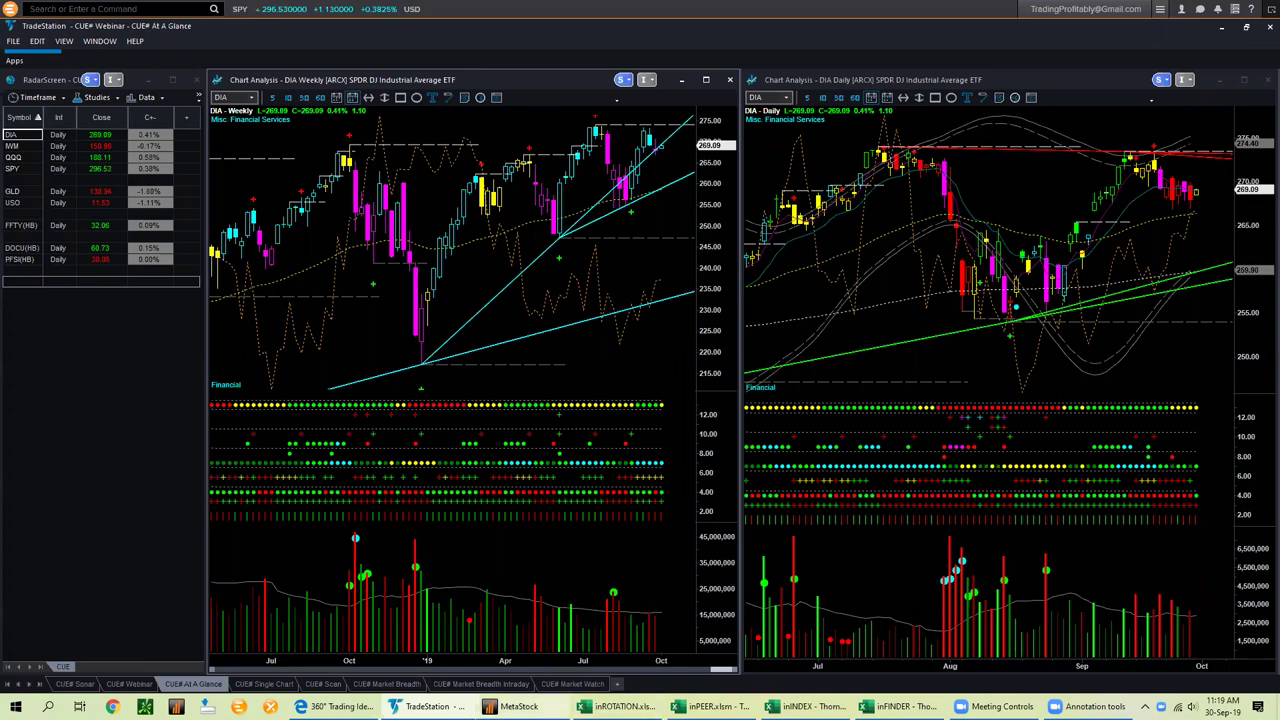
Close MetaStock's Exploration Execution window and bring up the inROTATION Stock sheet
click(515, 706)
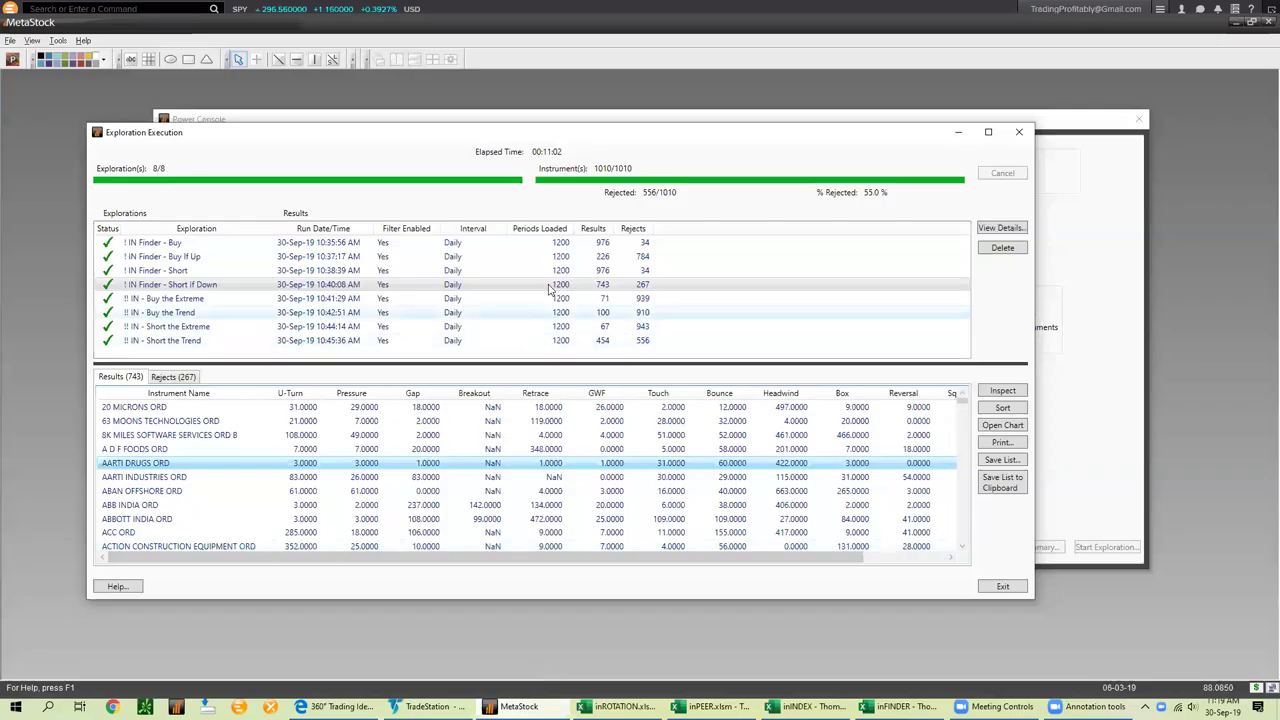
click(957, 131)
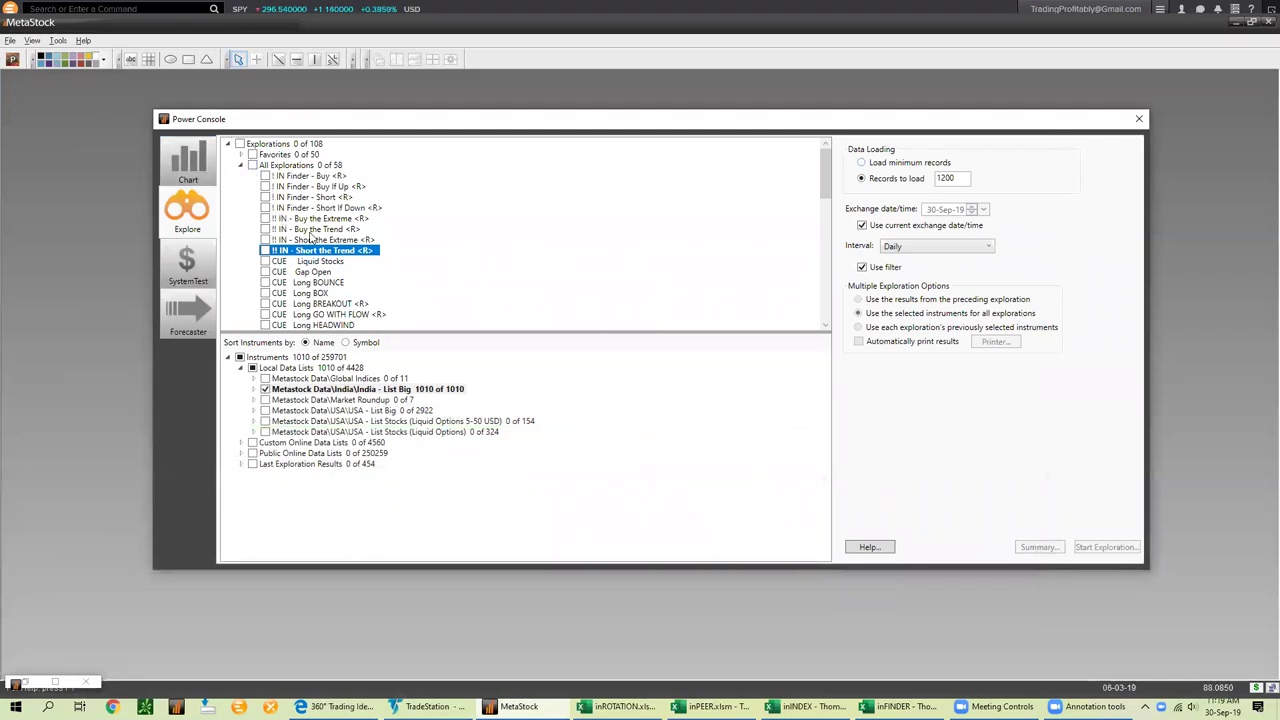
click(620, 706)
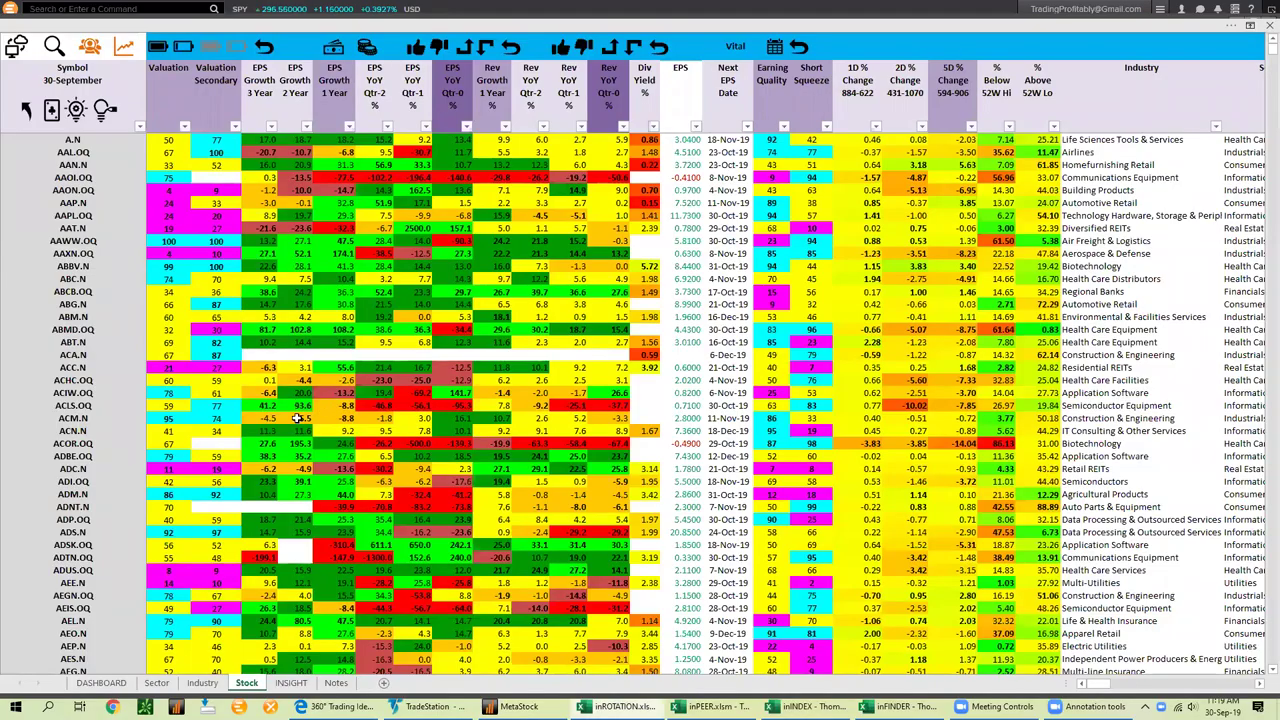
Check the Sector and Industry rank sheets, then move through inPEER and inINDEX to inFINDER's Finder1 grid
click(157, 683)
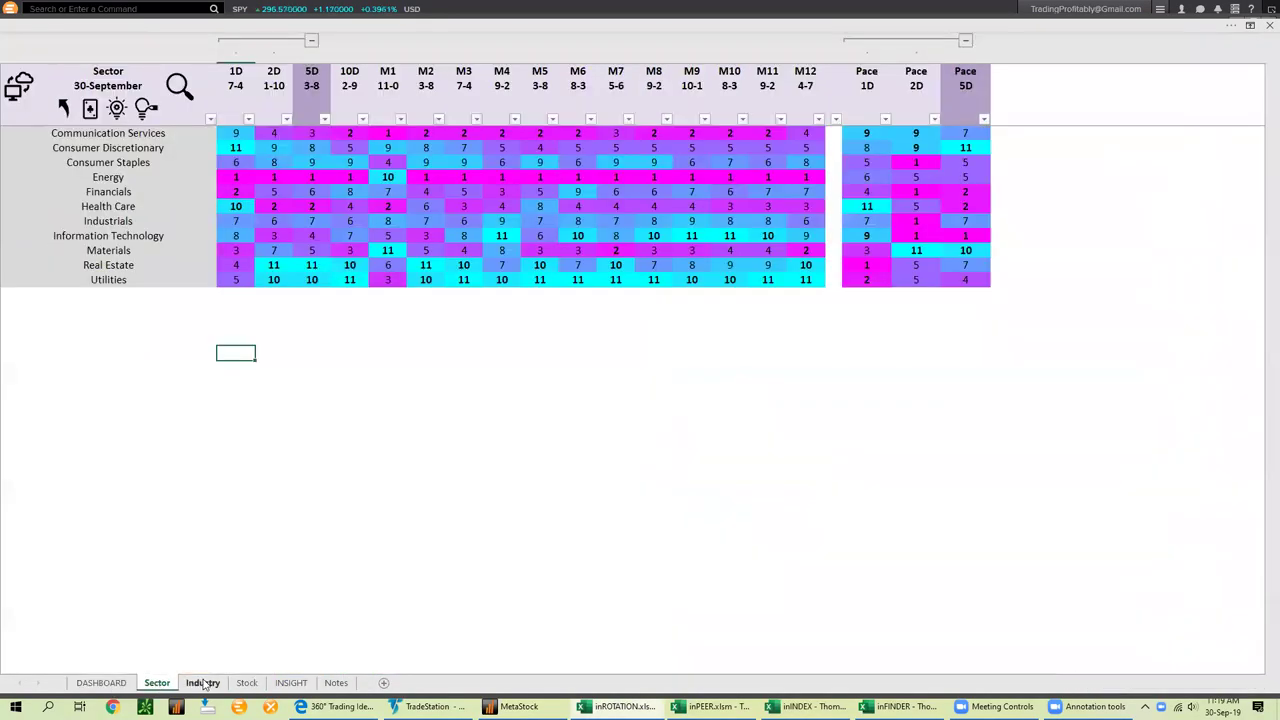
click(203, 683)
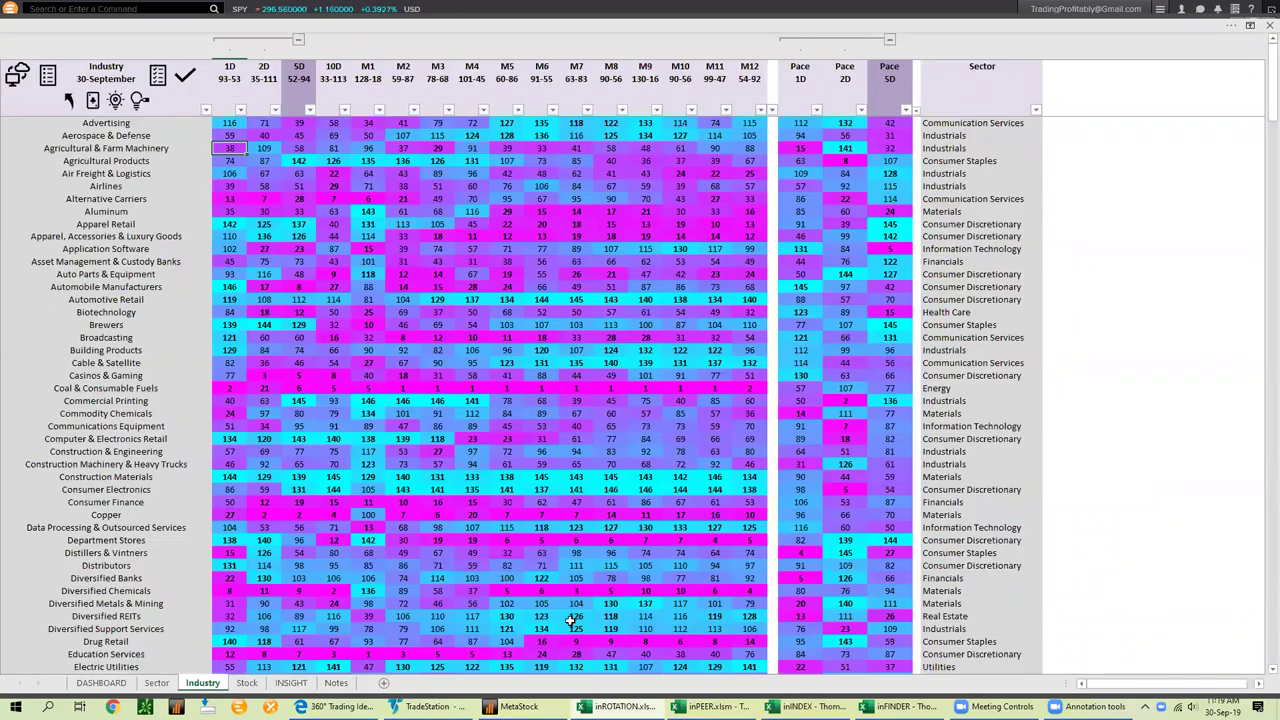
click(712, 706)
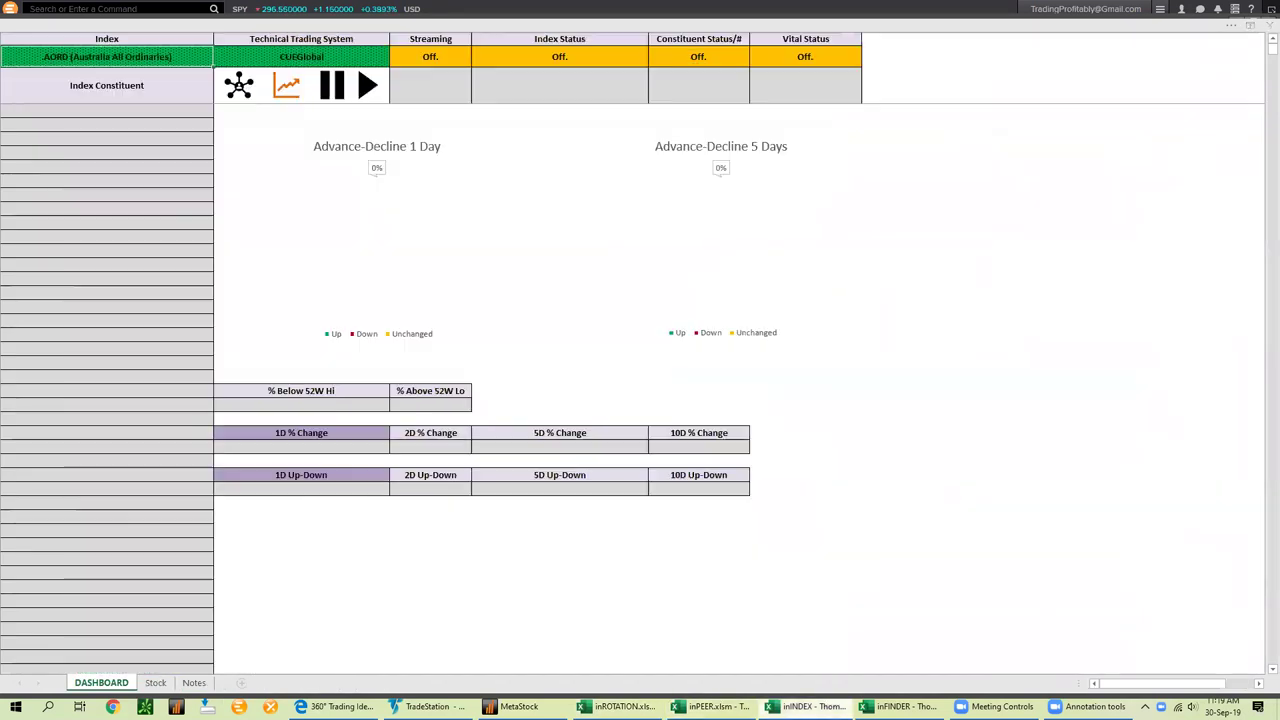
click(808, 706)
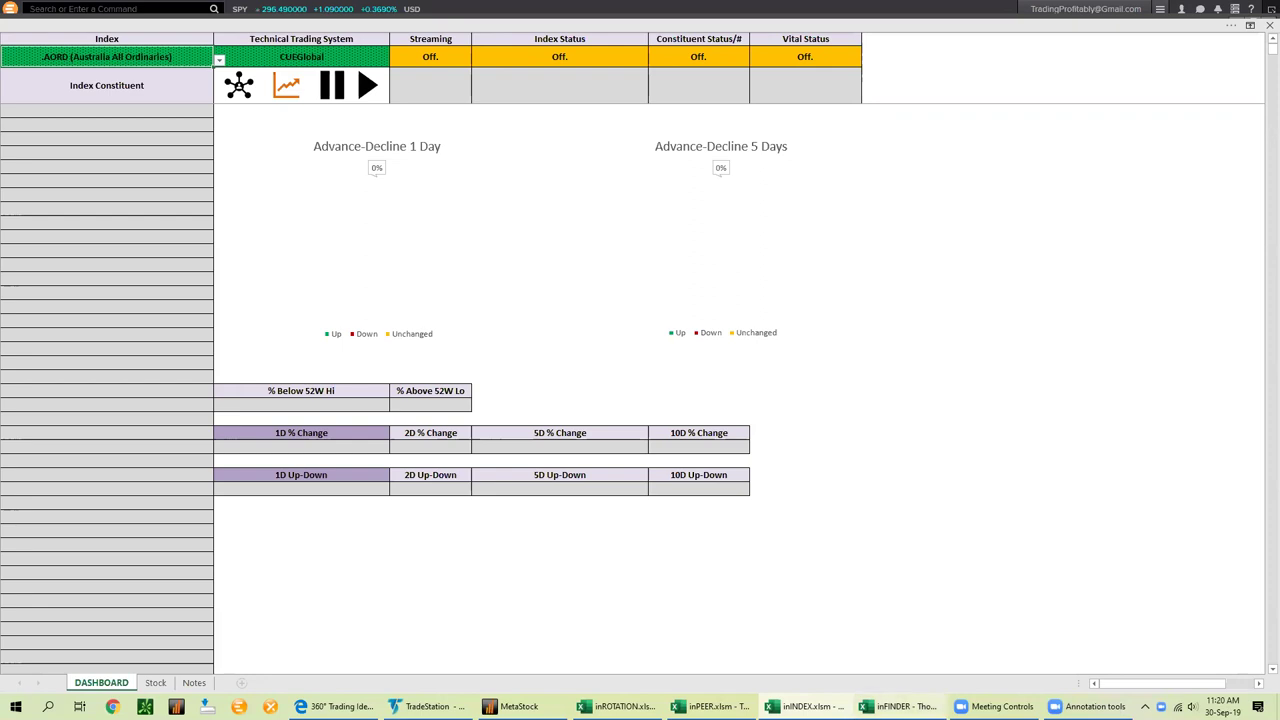
click(886, 702)
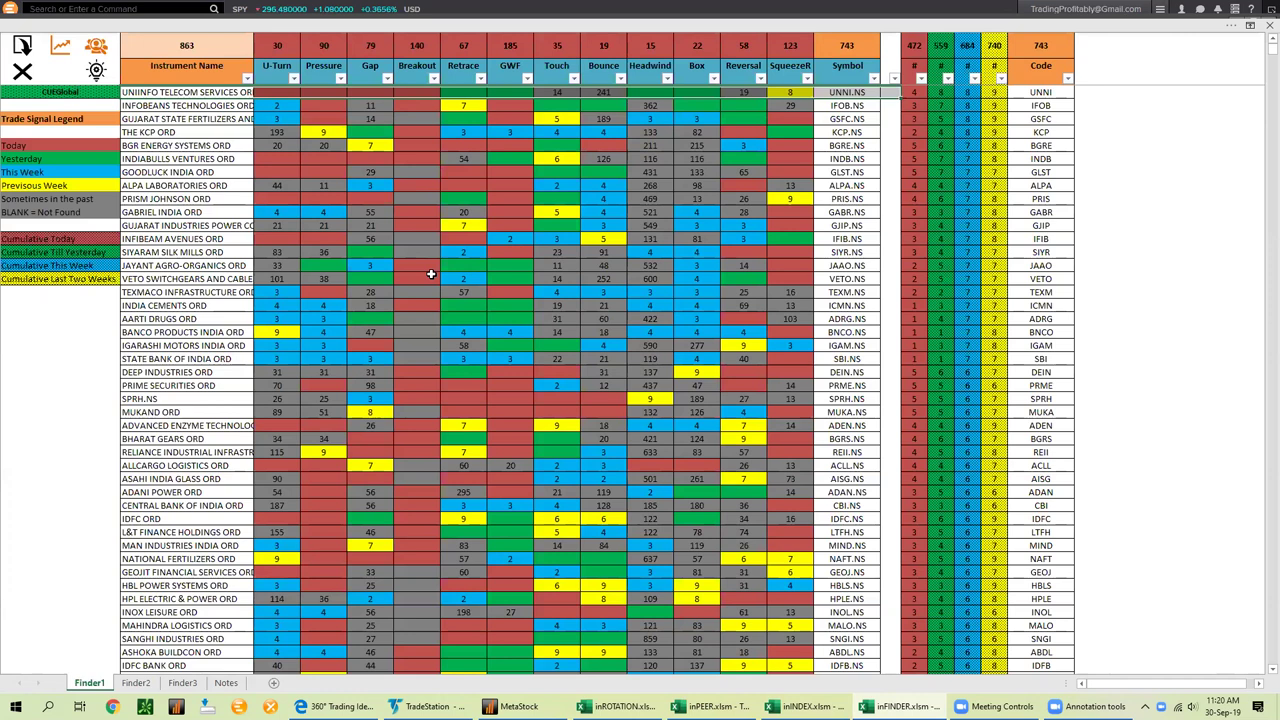
click(72, 317)
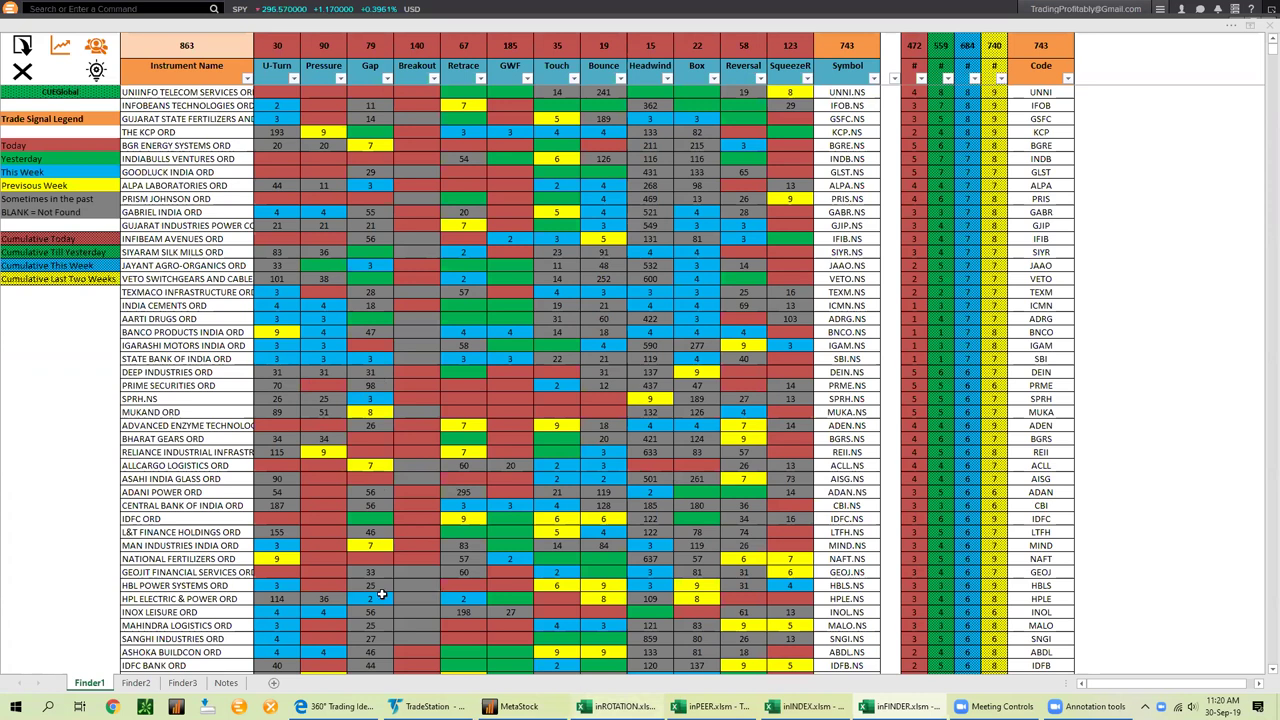
key(ctrl+Tab)
View the DASHBOARD charts, then the Sector ranking table updated to 9-2, 30-Sep
click(113, 689)
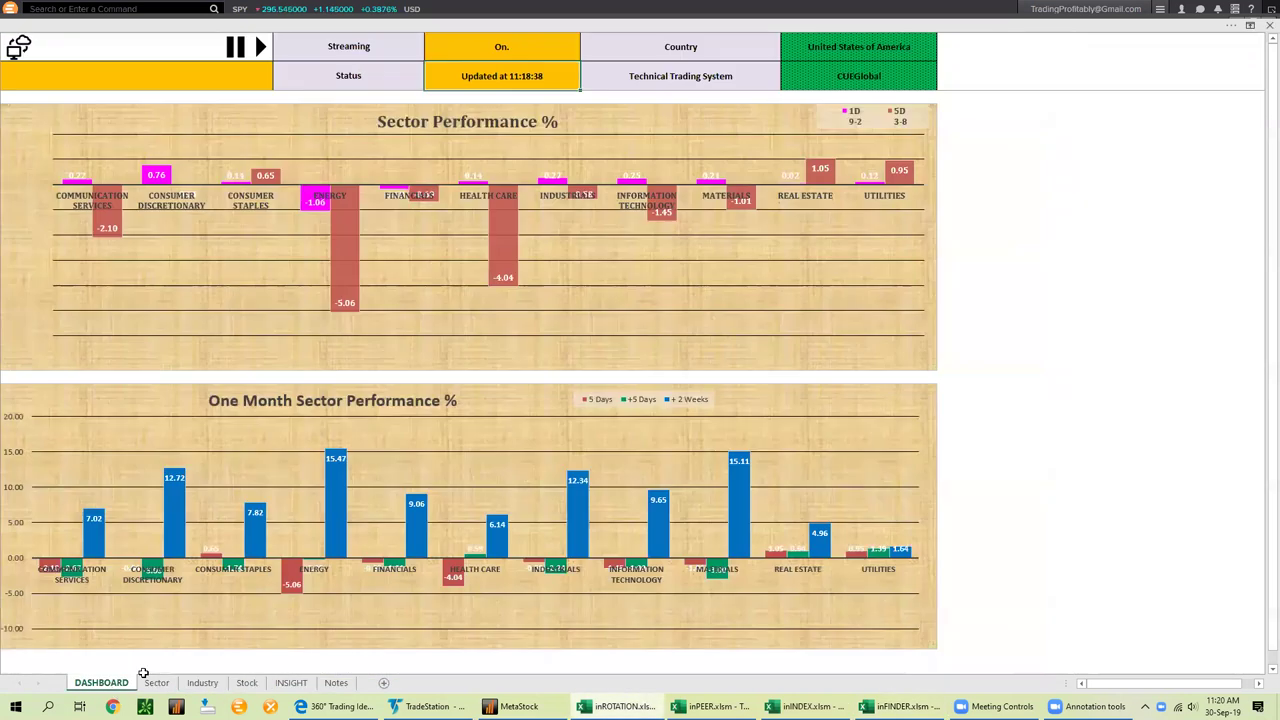
click(160, 684)
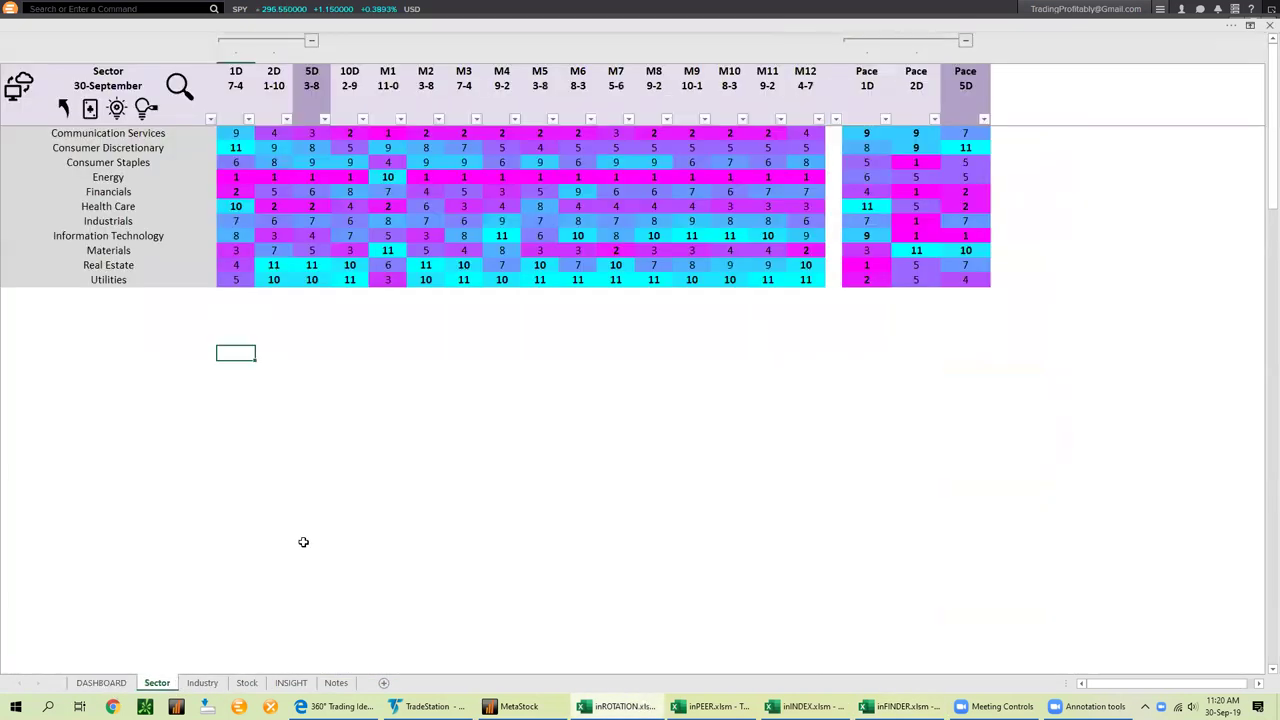
click(91, 328)
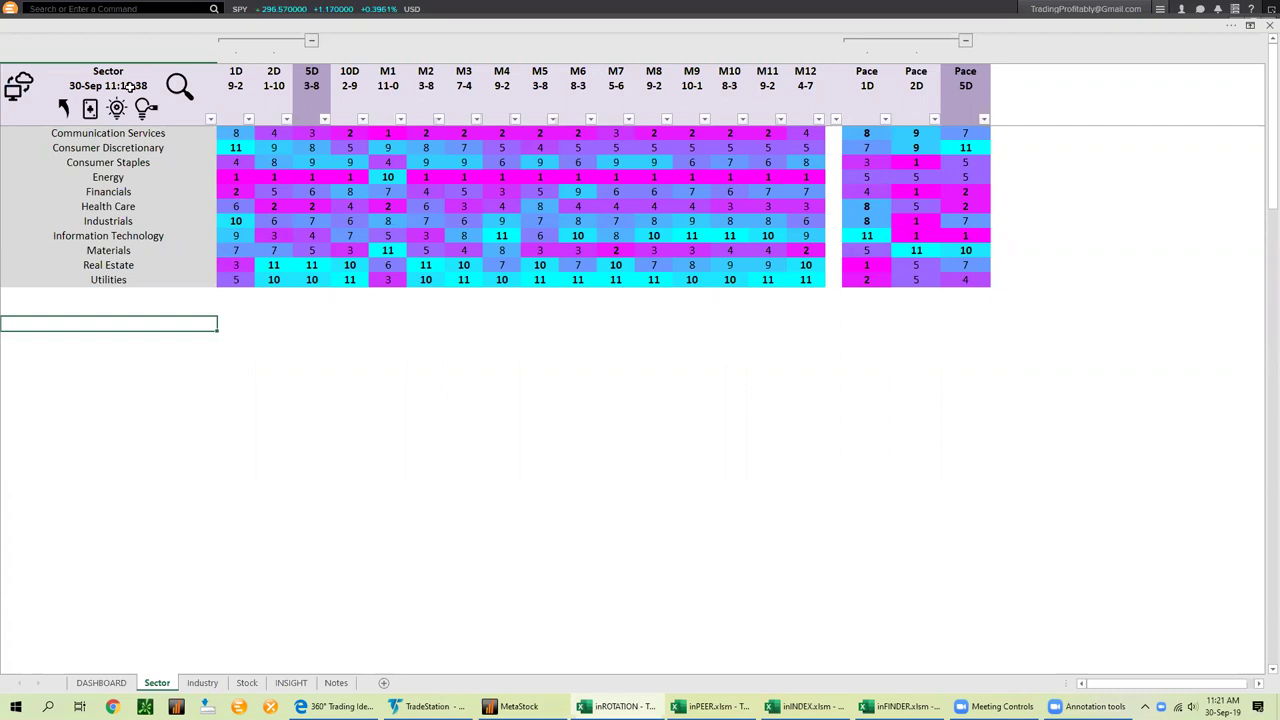
Sort the sectors by 1D rank and highlight the Energy, Financials, Industrials and Consumer Discretionary rows
click(237, 88)
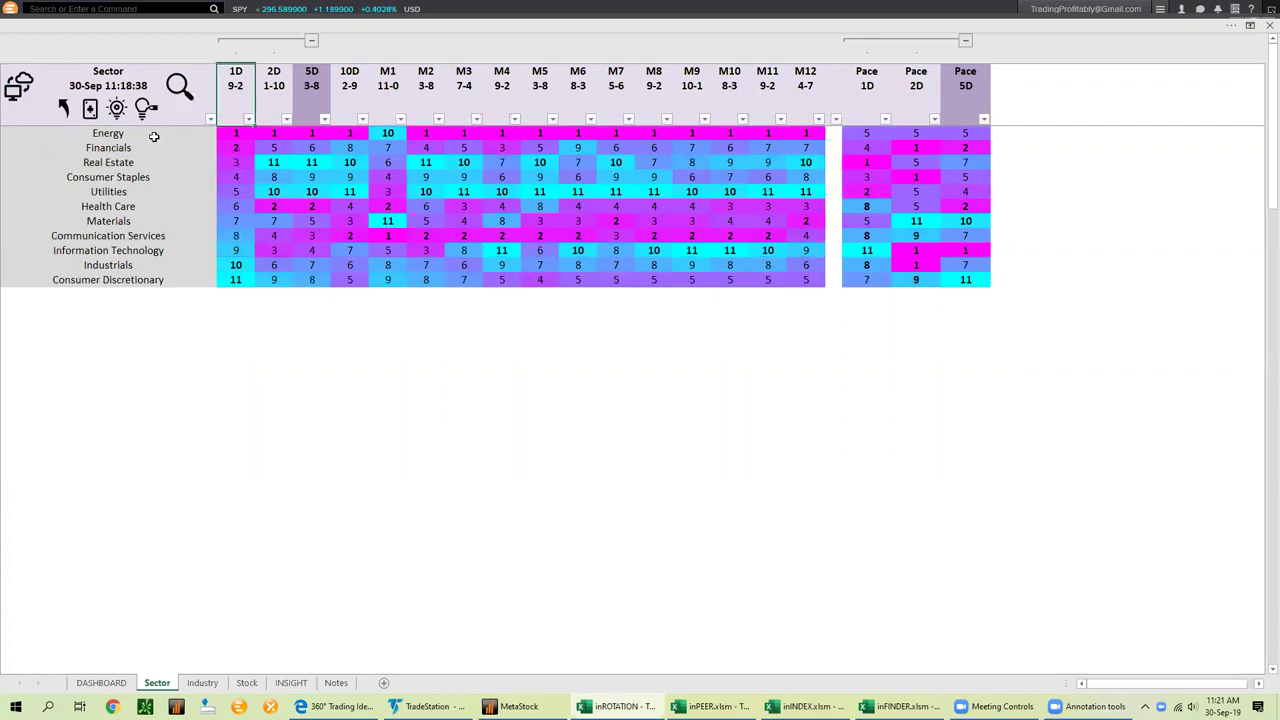
drag(148, 134, 148, 145)
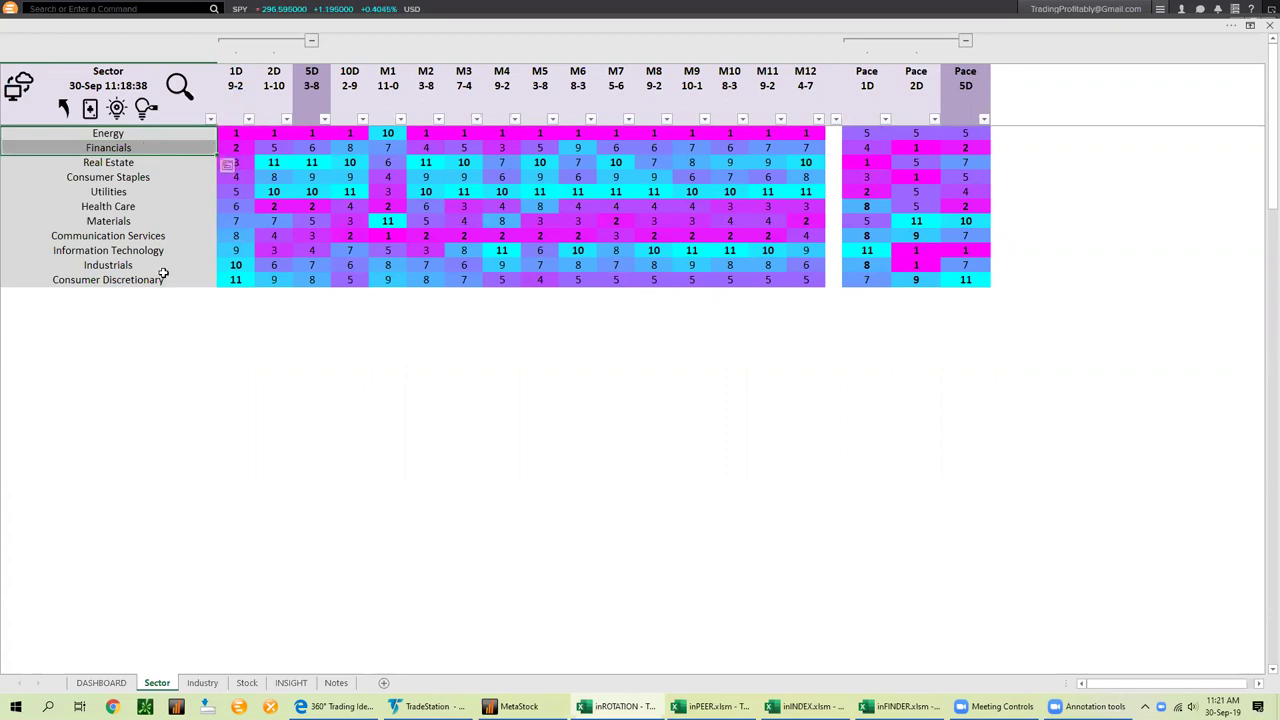
drag(160, 265, 189, 289)
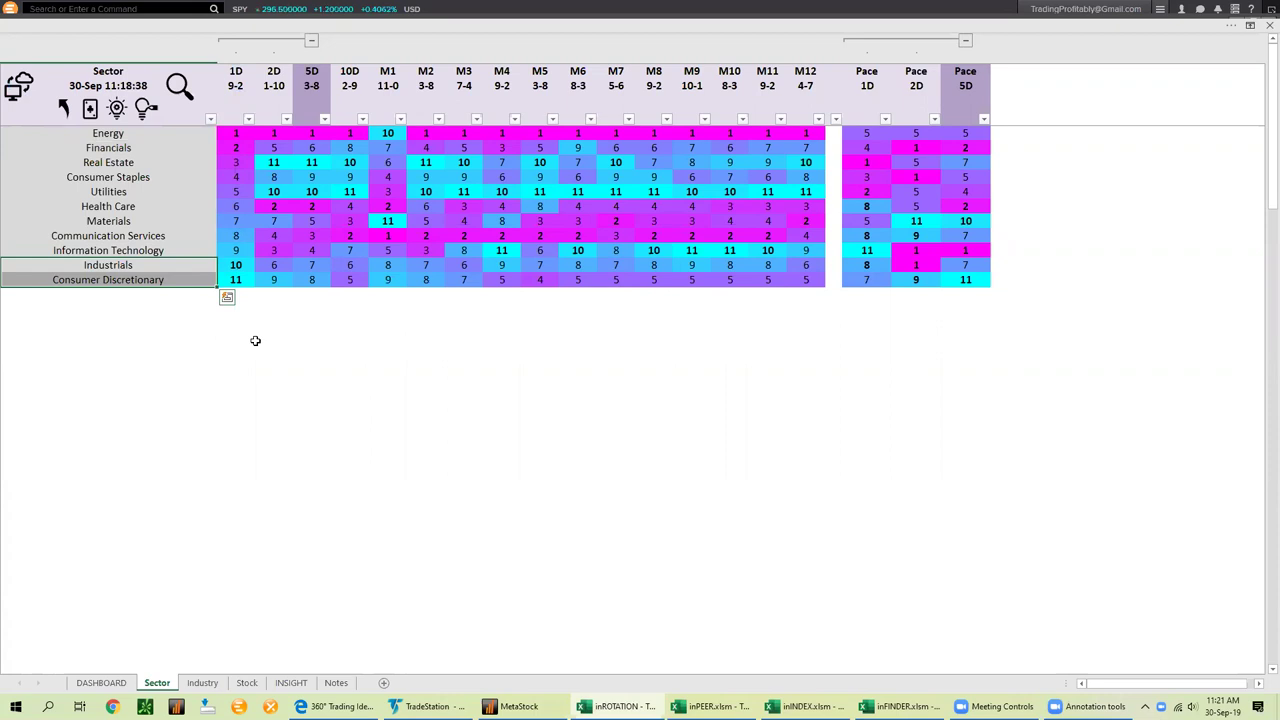
click(143, 147)
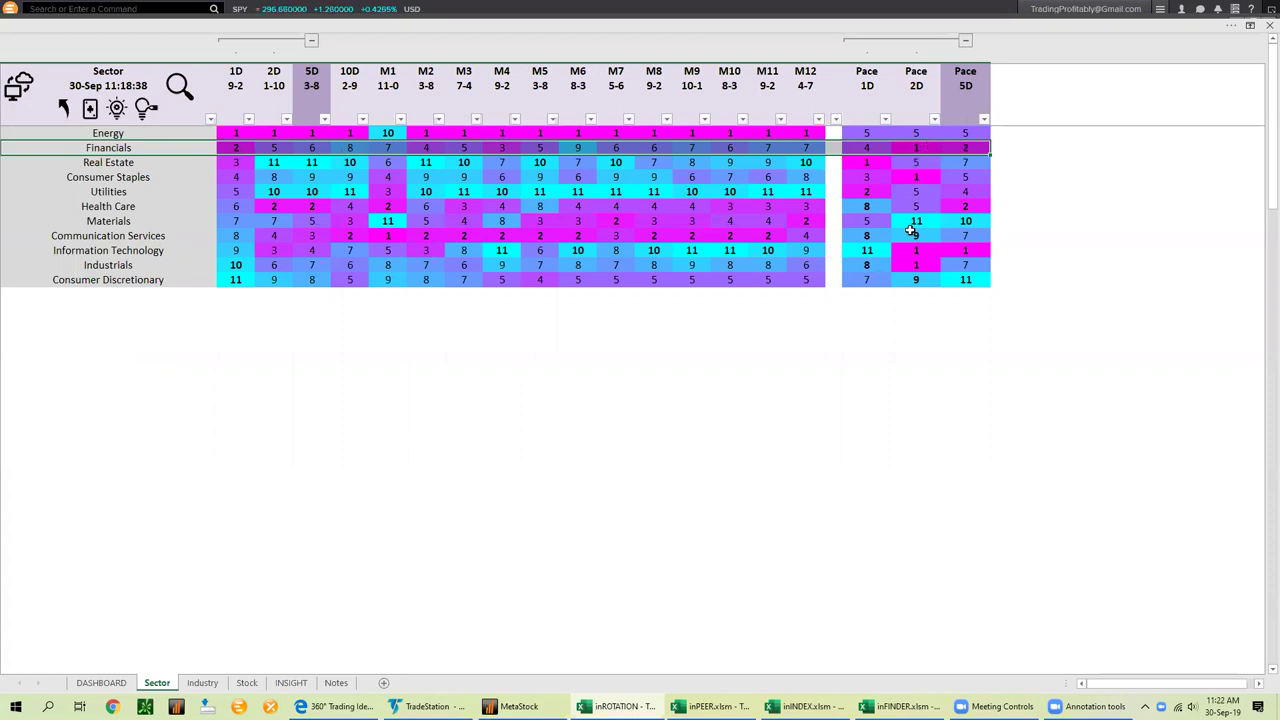
click(145, 148)
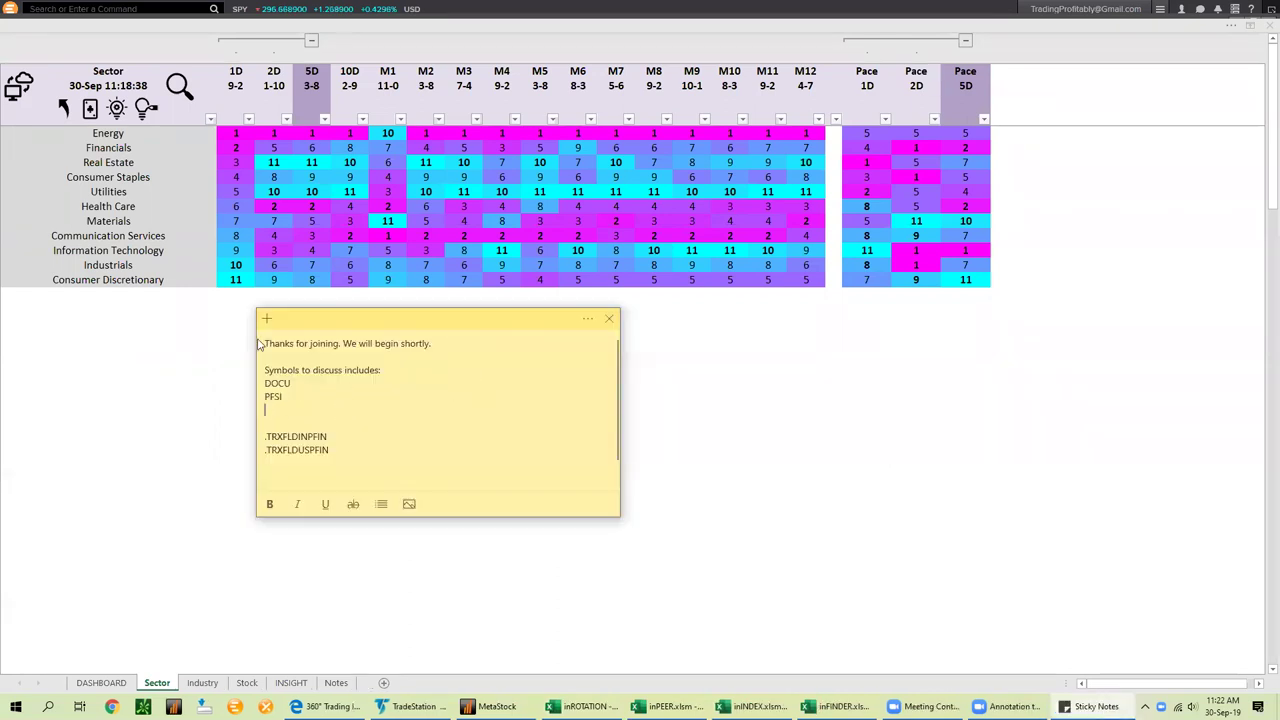
Highlight DOCU and PFSI in the symbols sticky note, then close the note
click(127, 149)
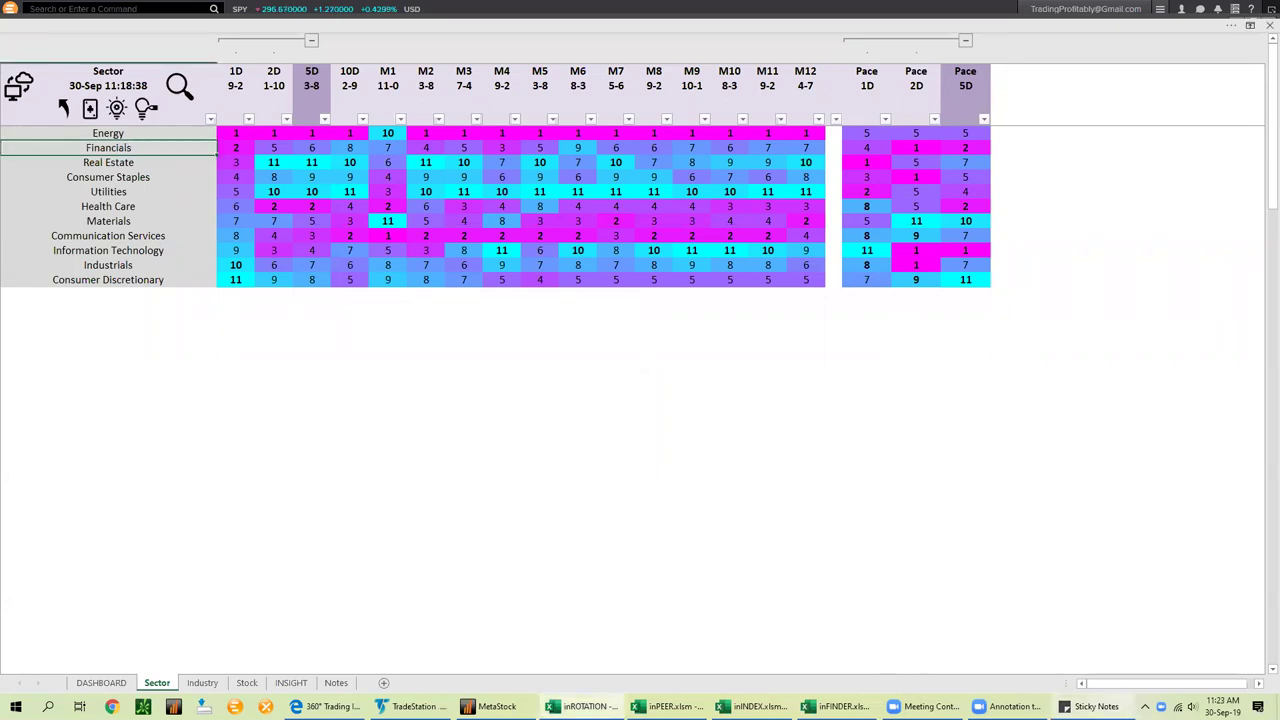
click(1097, 706)
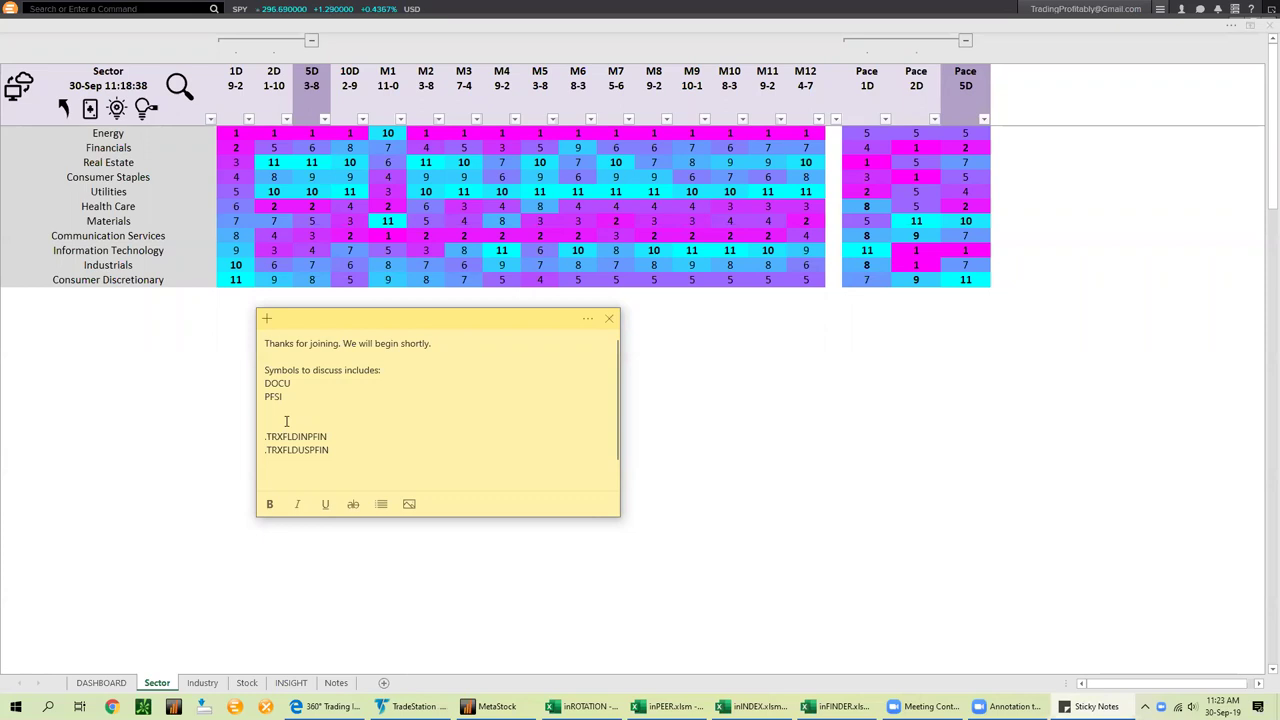
drag(294, 398, 264, 397)
key(alt+F4)
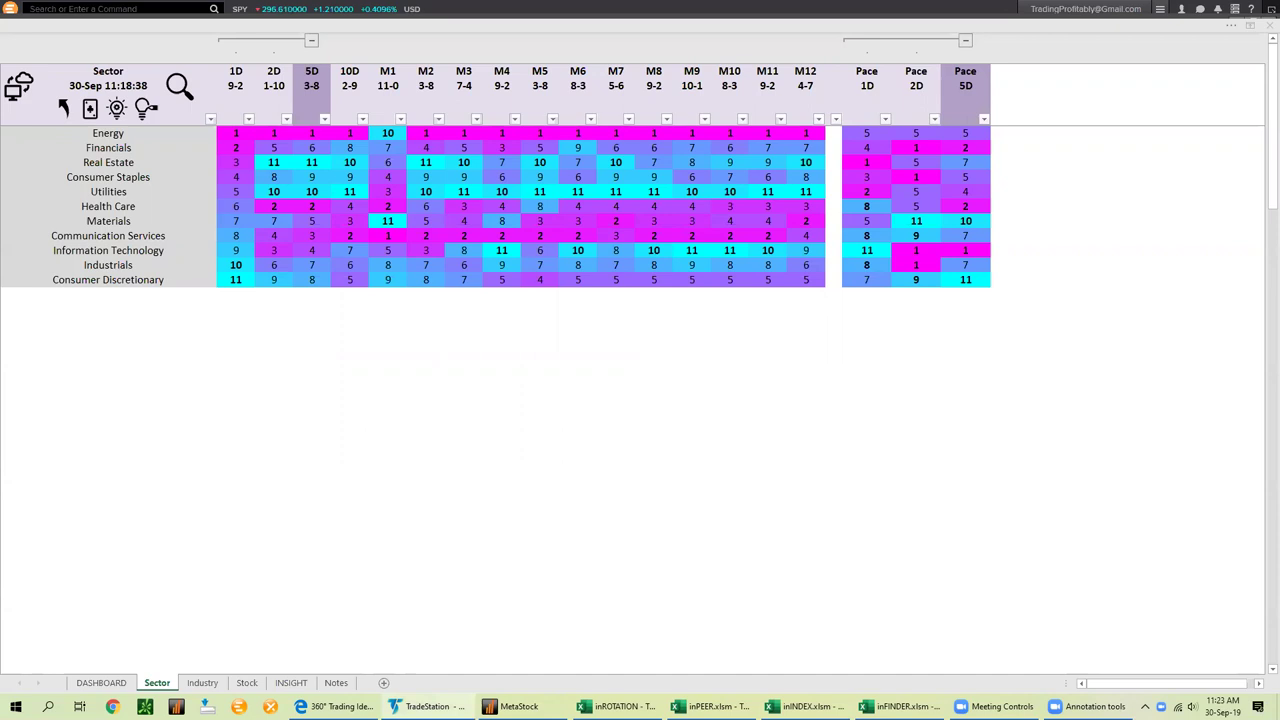
Enter PFSI as the symbol in the TradeStation CUE# Sonar RadarScreen
click(427, 706)
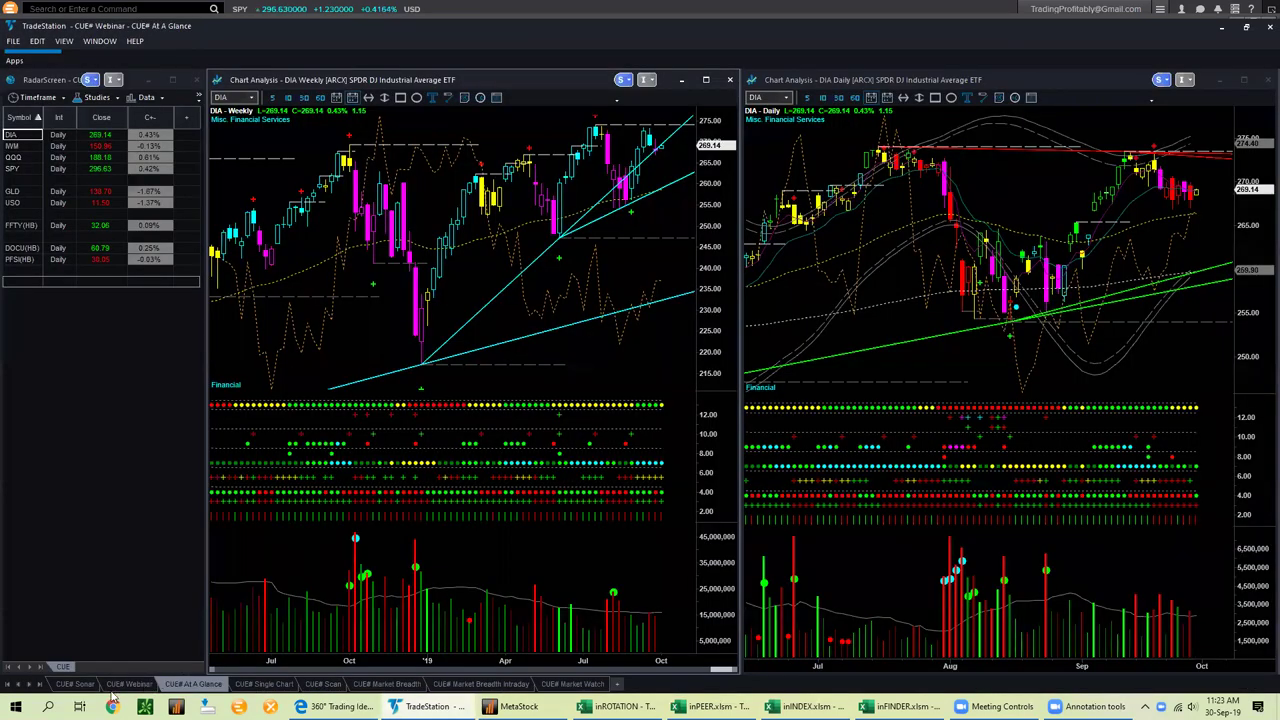
click(75, 684)
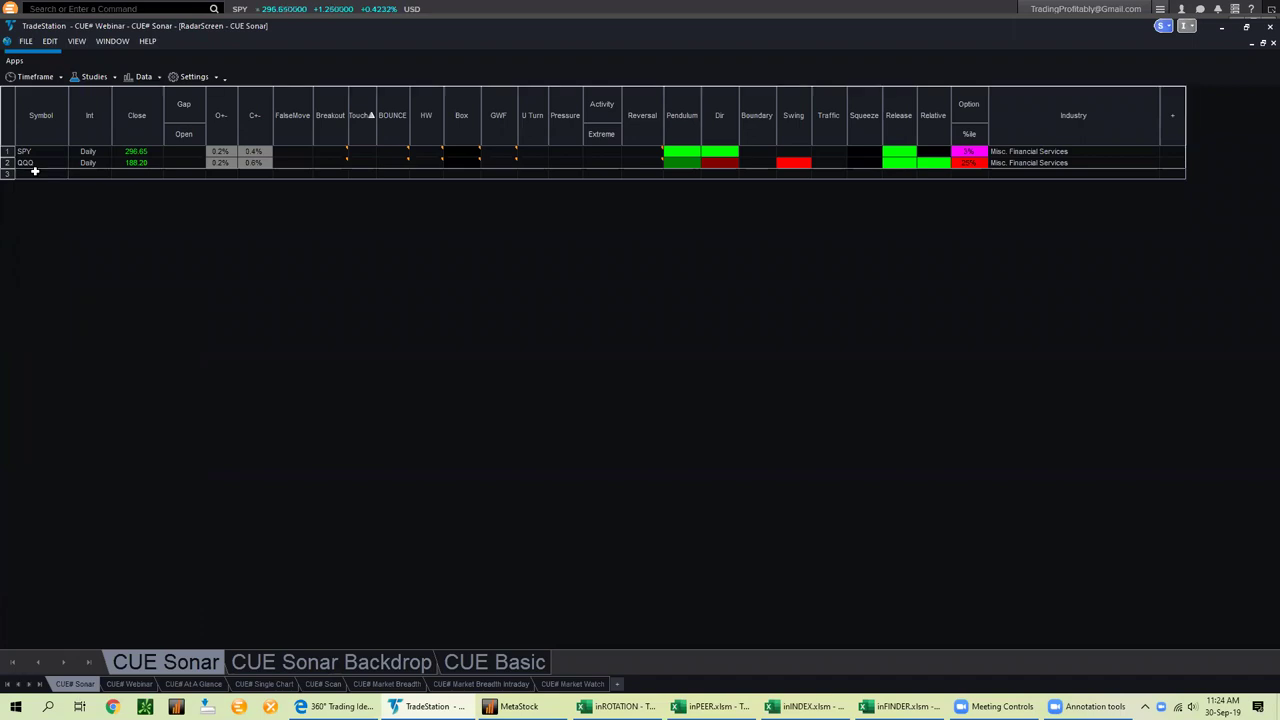
text(pfsi)
key(Return)
key(Return)
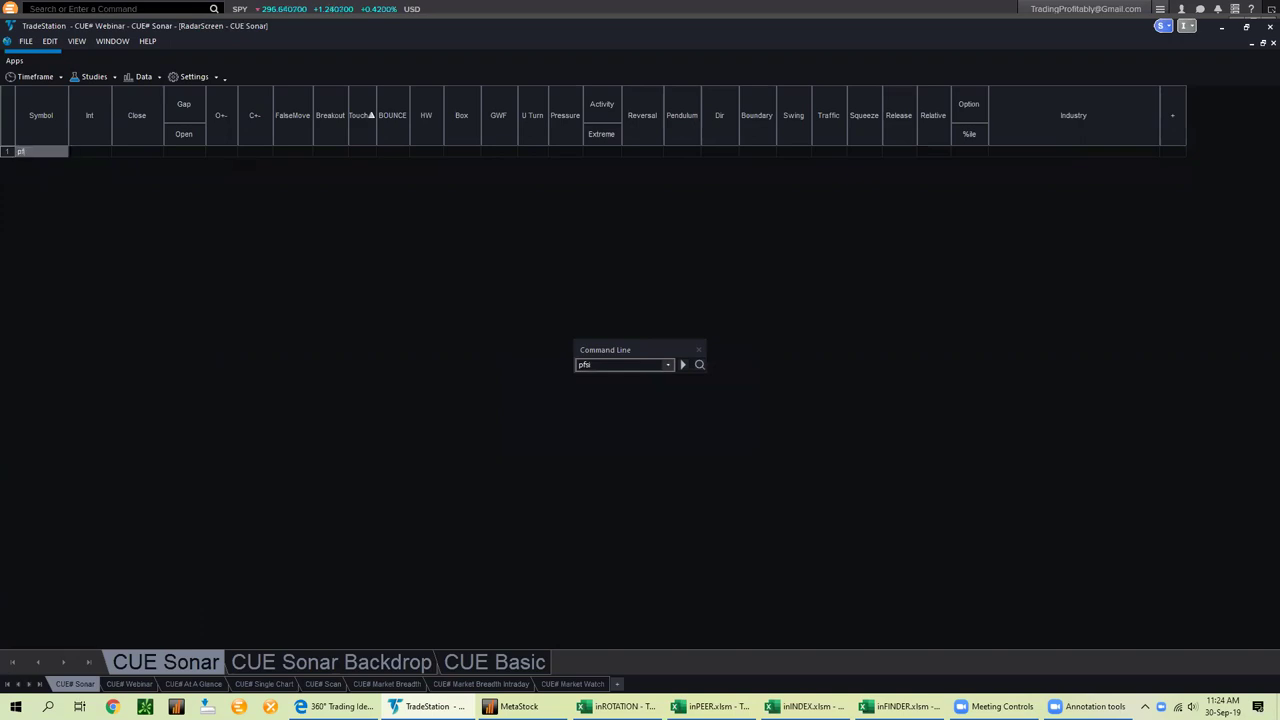
text(pfsi)
key(Return)
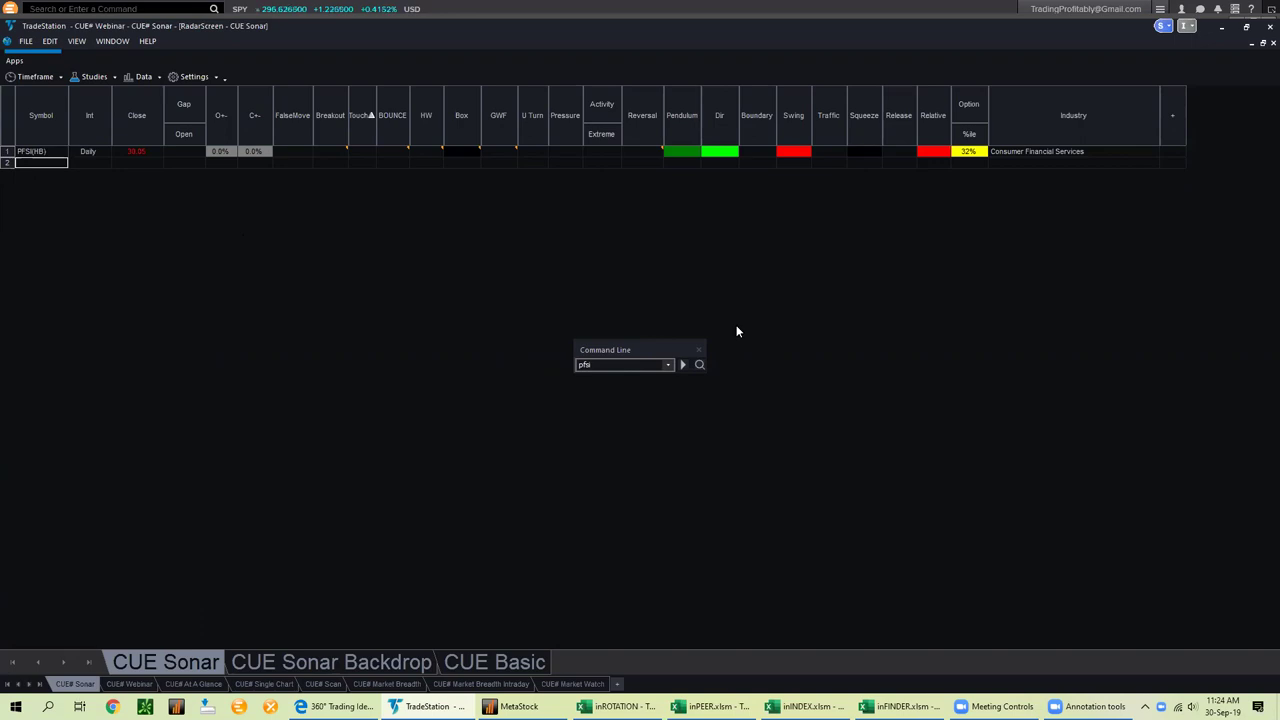
Point out PFSI's Pendulum, Dir and red Relative readings, then close the Command Line box
drag(633, 235, 676, 158)
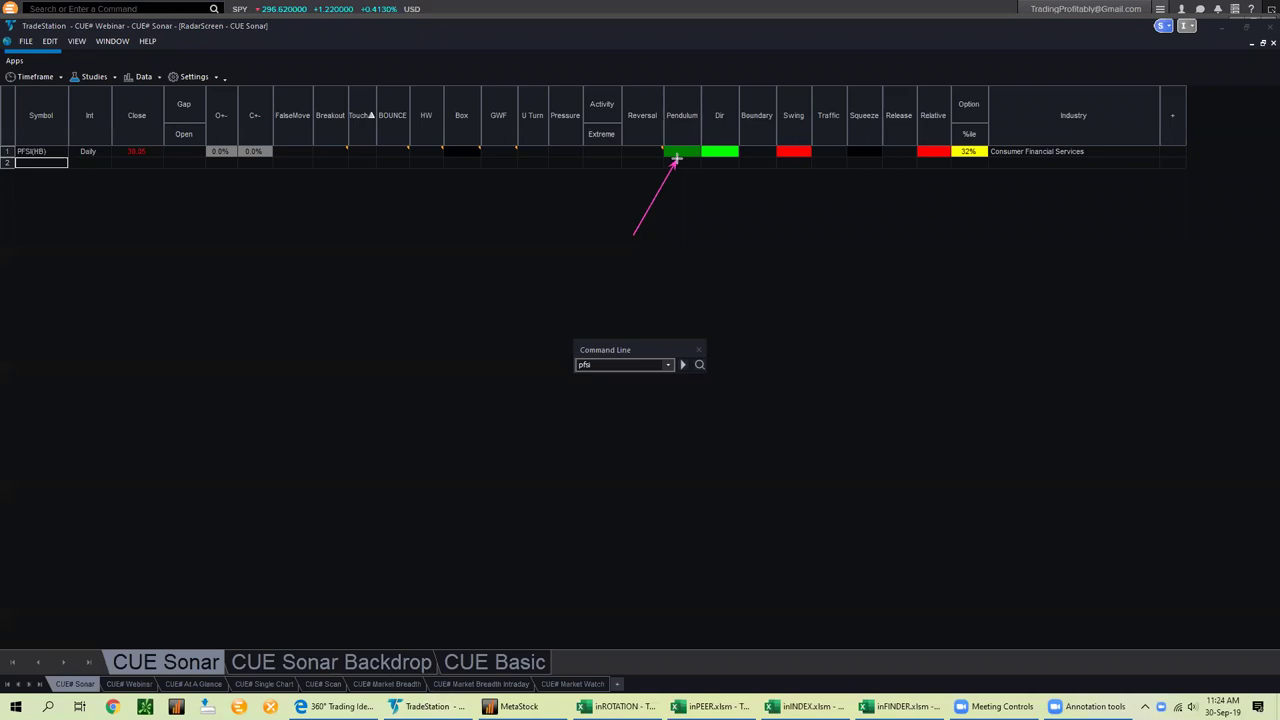
drag(709, 212, 730, 152)
drag(884, 208, 921, 162)
drag(952, 194, 933, 160)
click(692, 352)
click(36, 151)
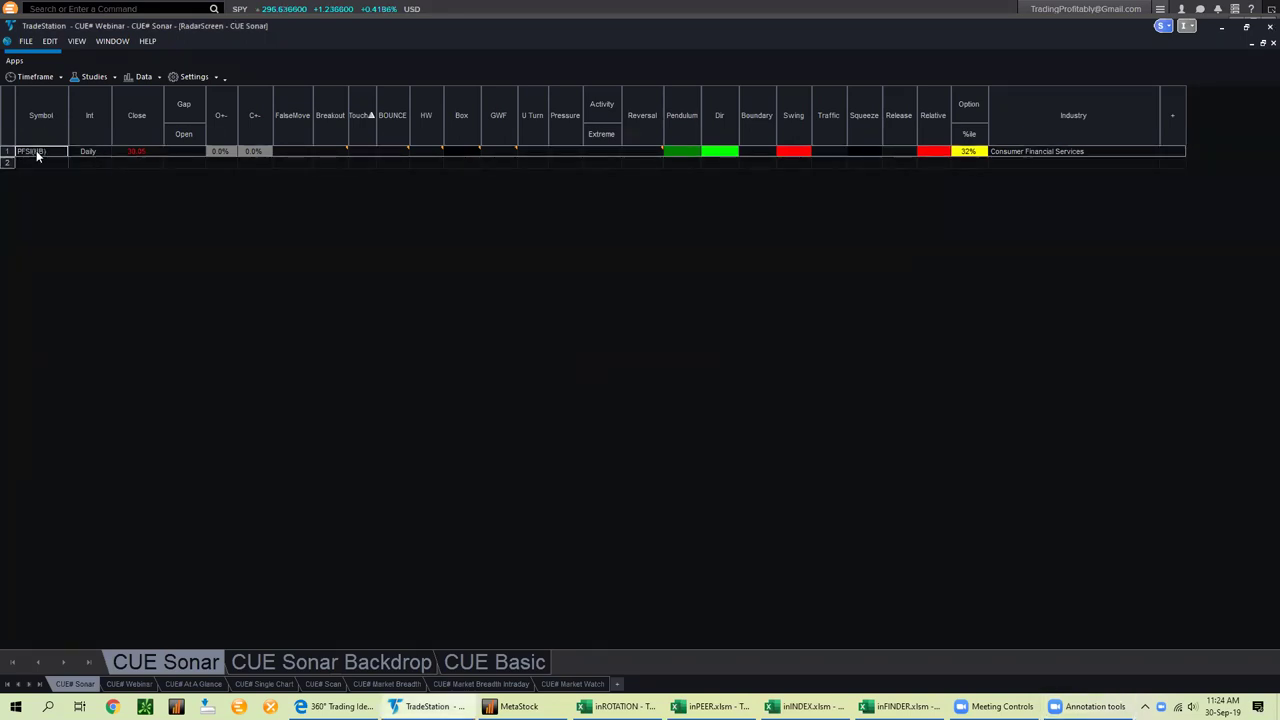
click(193, 684)
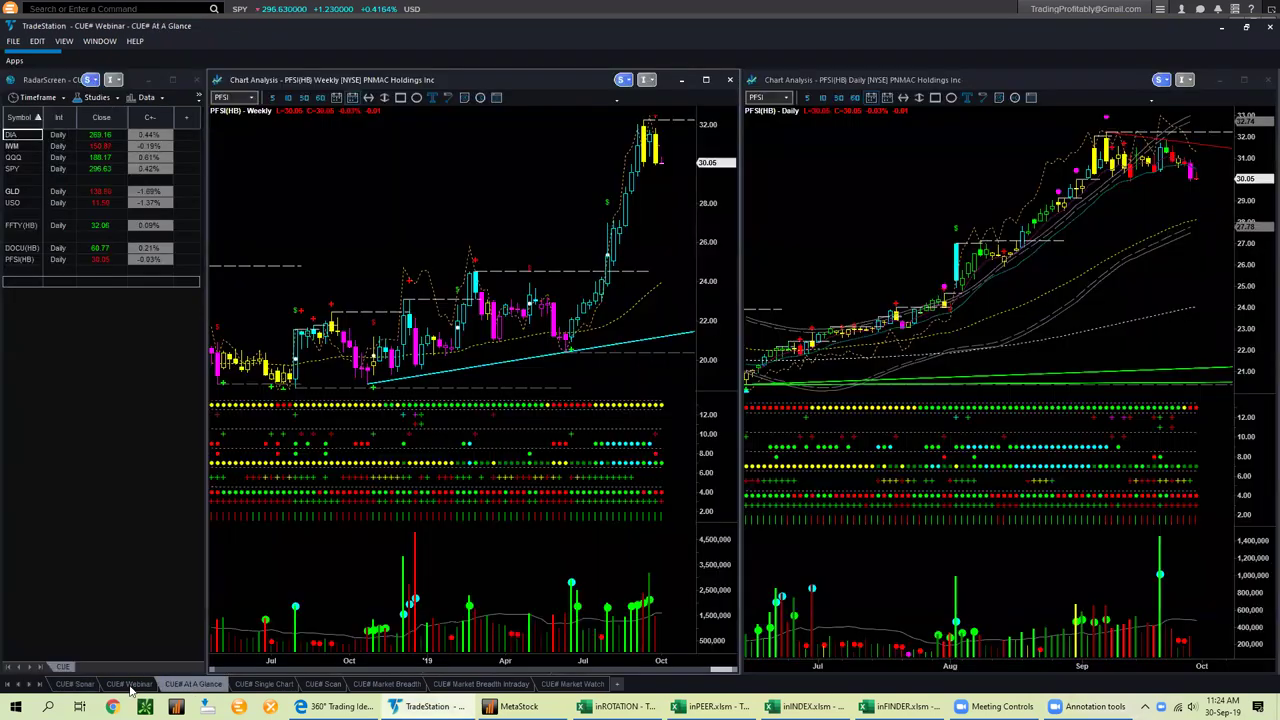
Show the PFSI weekly and daily charts and mark the weekly rally, breakout and highs
click(129, 684)
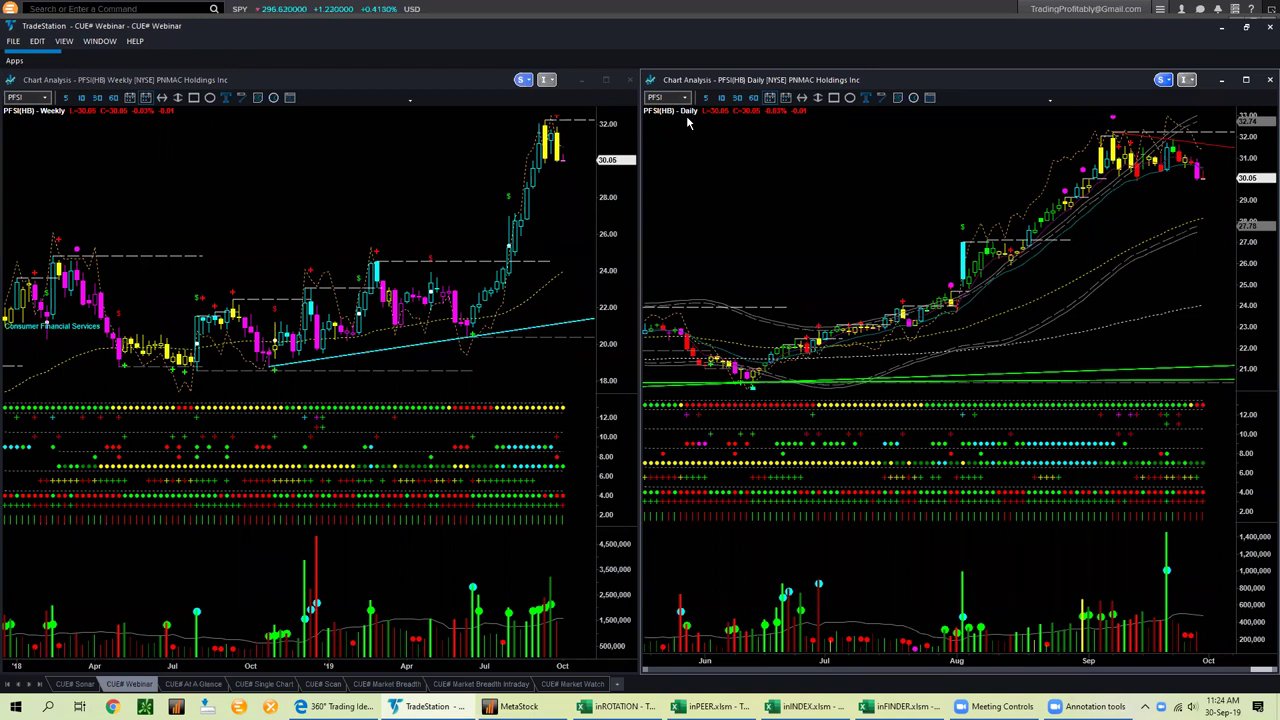
drag(1262, 175, 1258, 182)
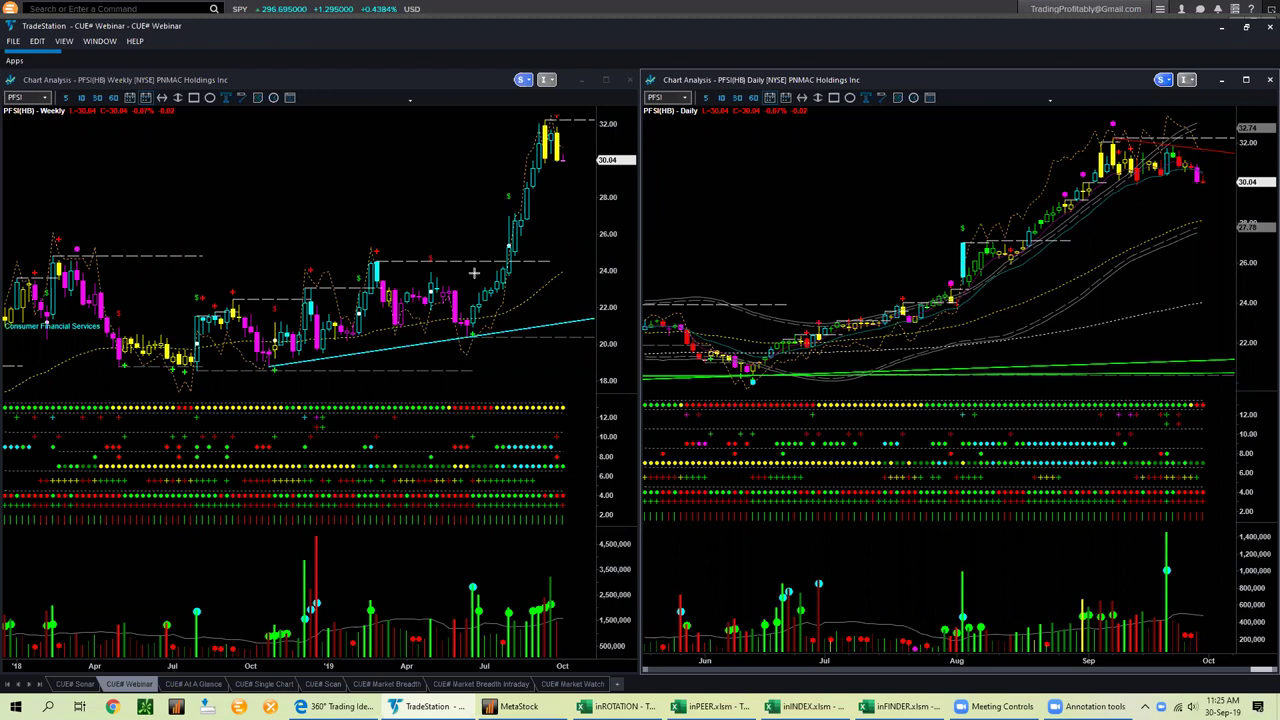
mouse_move(473, 326)
mouse_down()
mouse_move(526, 216)
mouse_move(535, 130)
mouse_up()
drag(425, 188, 506, 245)
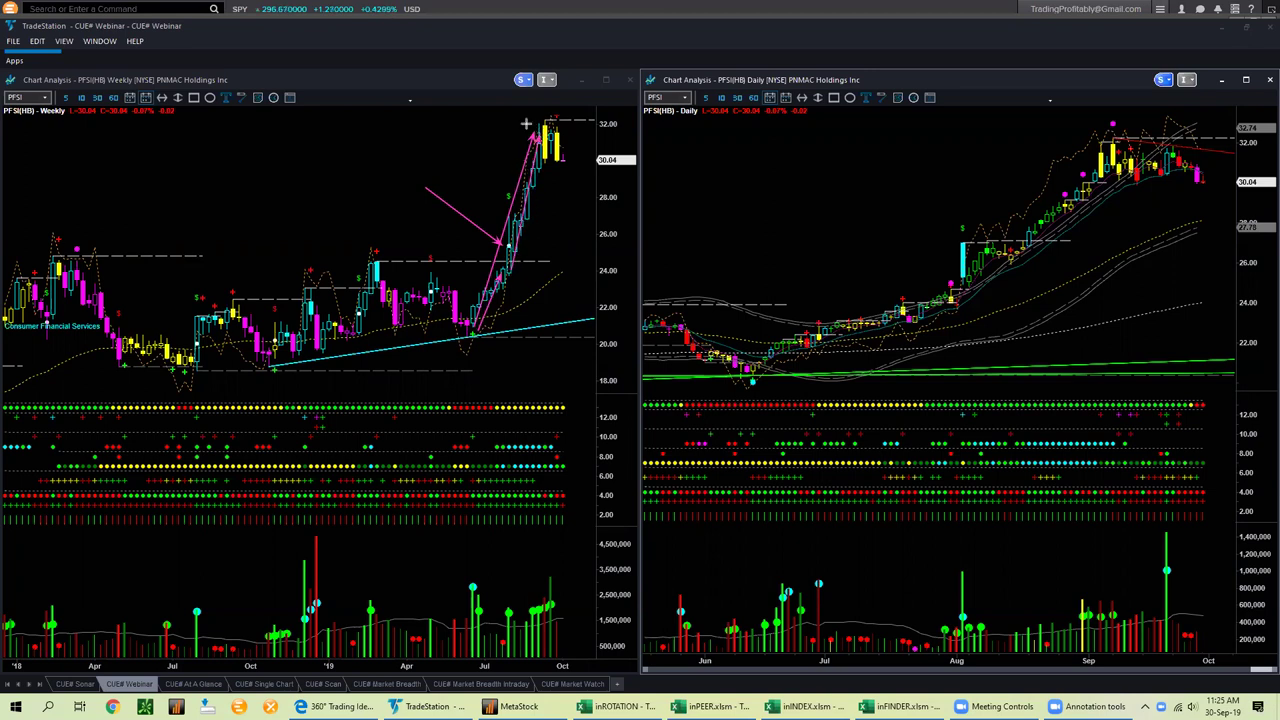
drag(472, 322, 563, 319)
drag(521, 131, 548, 131)
drag(488, 90, 546, 126)
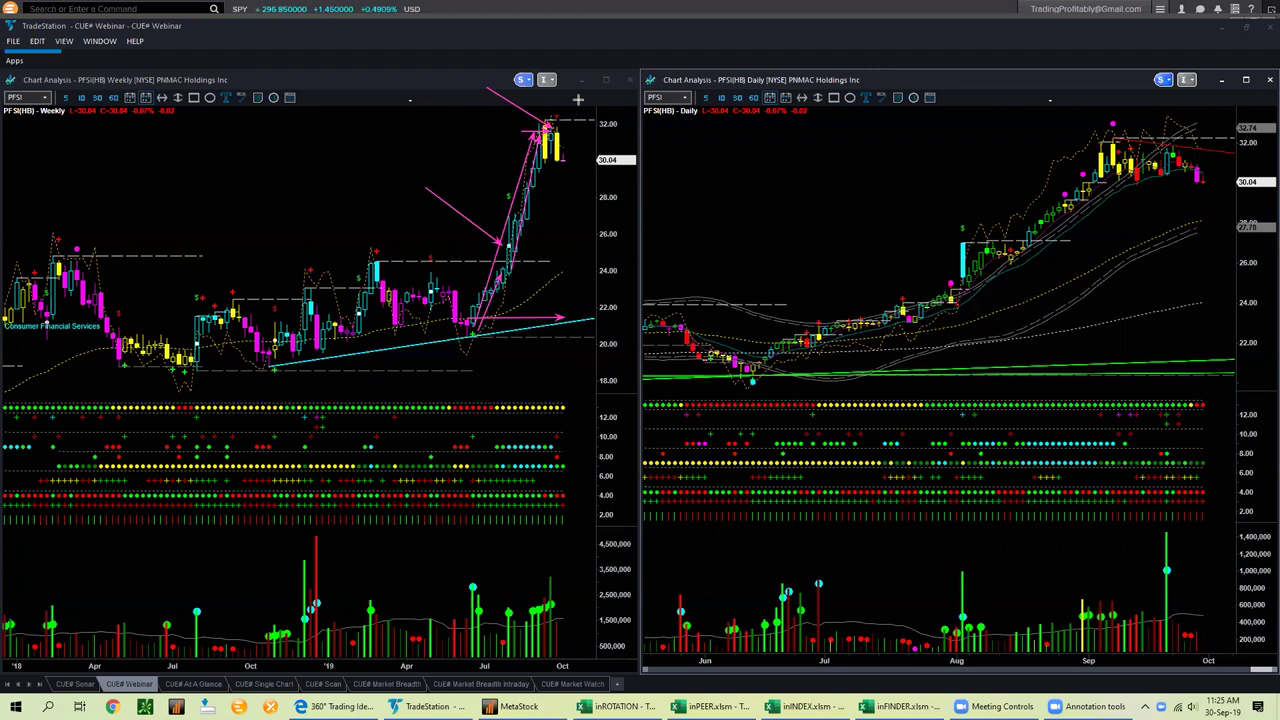
drag(577, 97, 556, 121)
Annotate the daily chart with arrows at the top candles, daily high and uptrend
drag(1068, 76, 1110, 120)
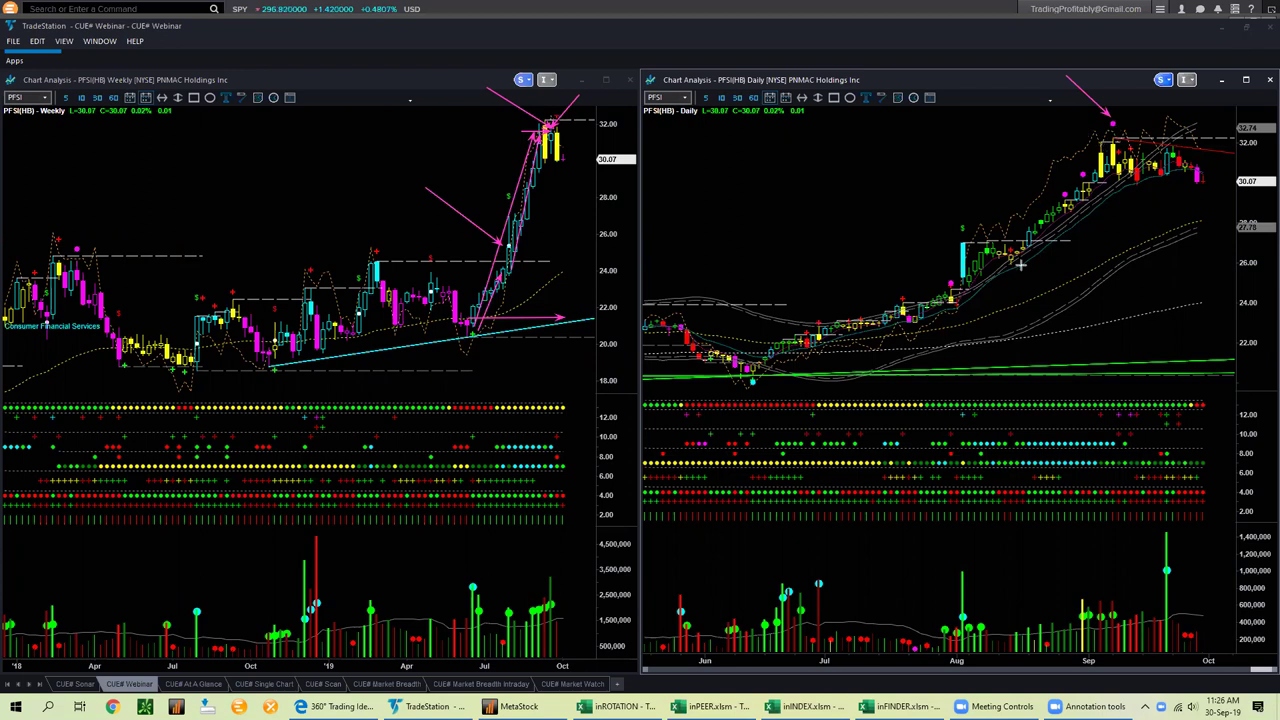
drag(980, 293, 1152, 164)
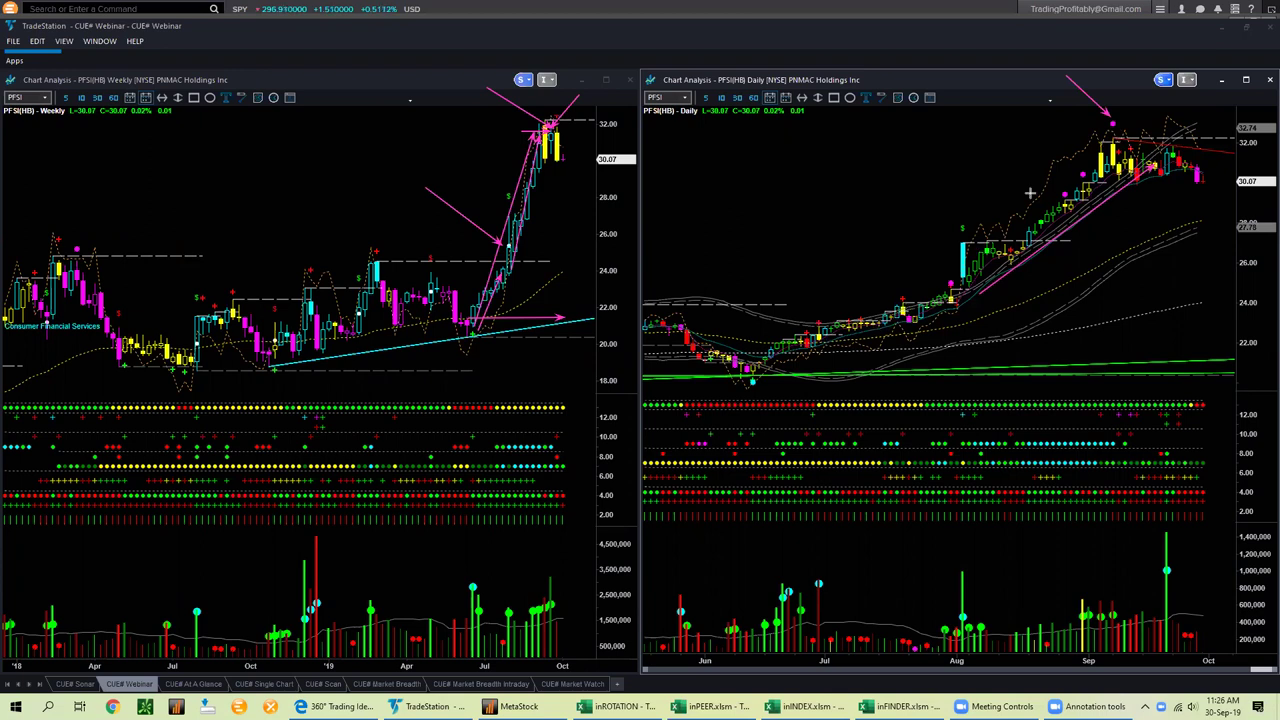
drag(1112, 91, 1140, 148)
drag(1042, 117, 1105, 123)
mouse_move(981, 227)
mouse_down()
mouse_move(1097, 134)
mouse_move(1150, 131)
mouse_move(1205, 160)
mouse_move(1150, 141)
mouse_up()
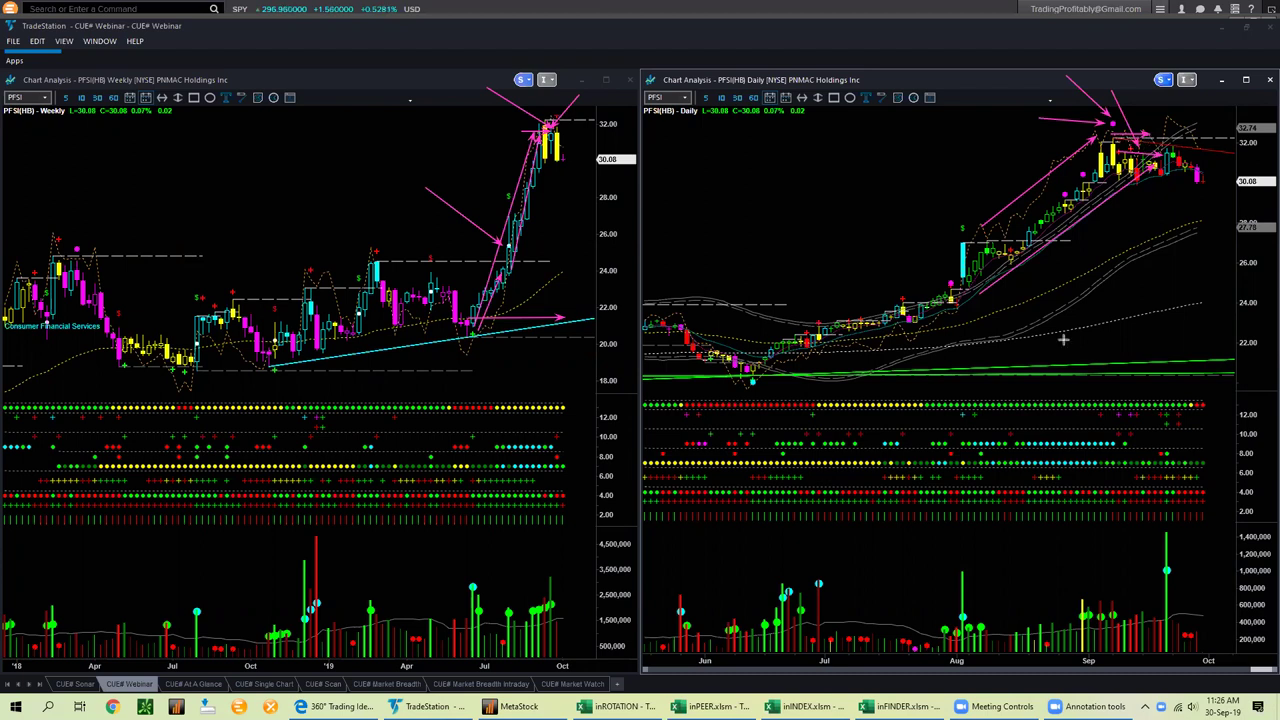
Clear old markups and draw arrows at the daily chart's recent highs and top candle
key(e)
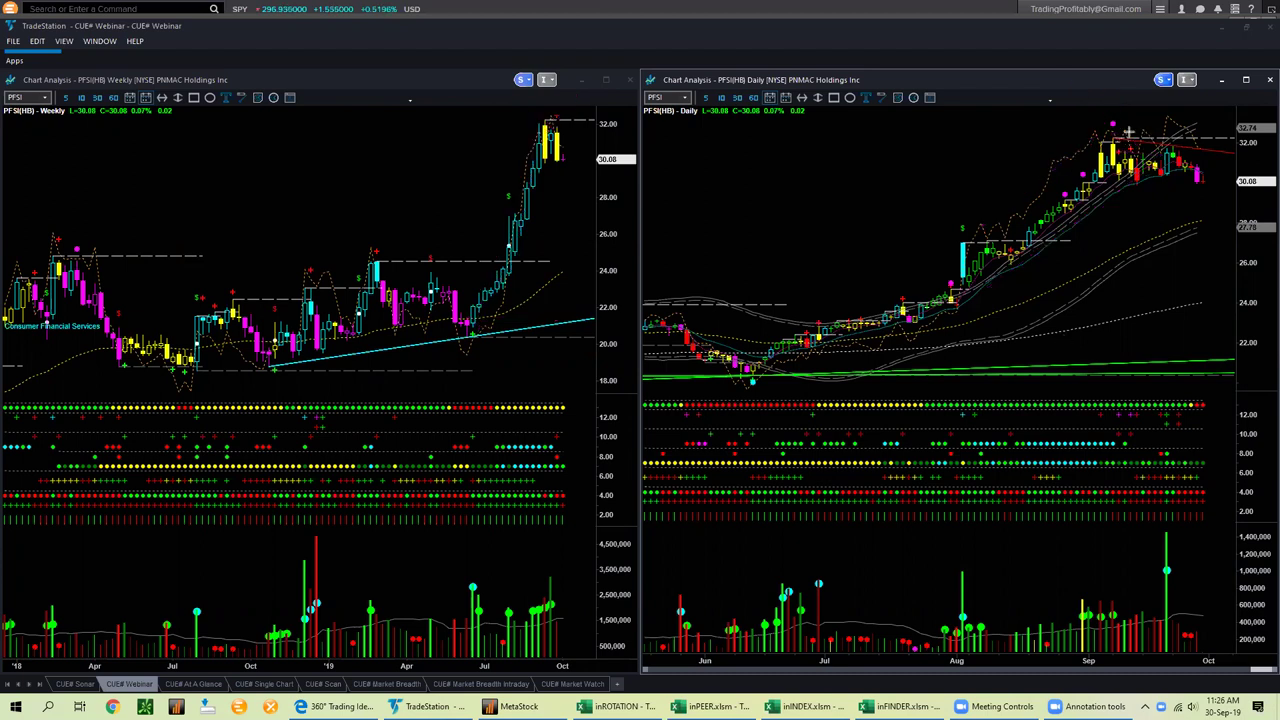
drag(1128, 133, 1238, 149)
drag(1118, 136, 1190, 143)
drag(1229, 108, 1200, 161)
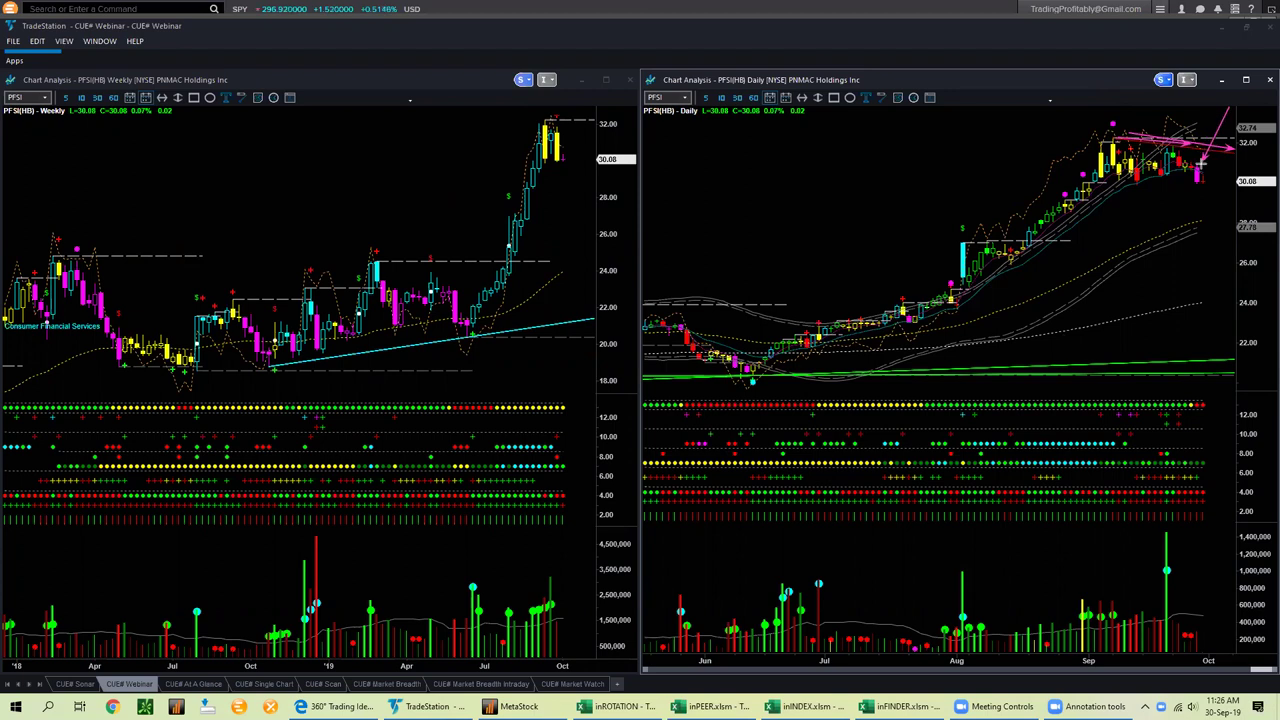
drag(1122, 133, 1240, 148)
drag(1039, 120, 1103, 120)
Point arrows at the latest daily and weekly candles, then erase all the arrows
drag(1137, 200, 1188, 181)
drag(583, 103, 562, 132)
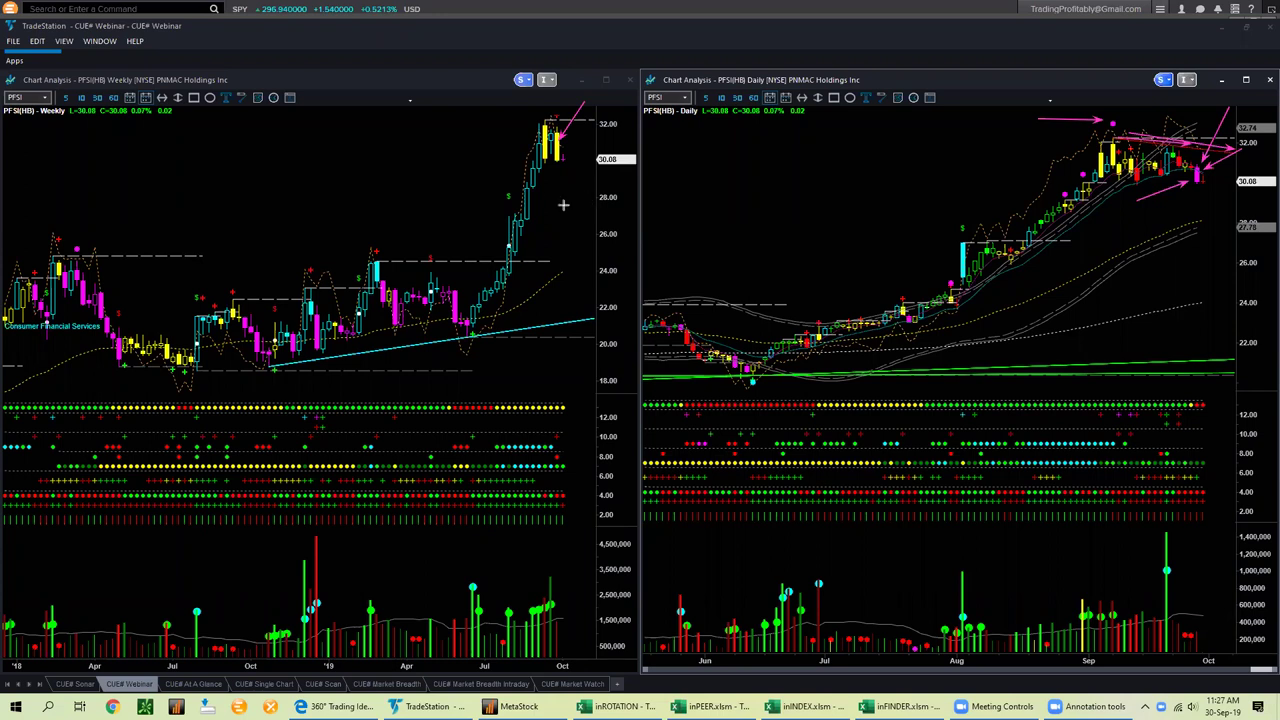
drag(552, 205, 556, 166)
key(e)
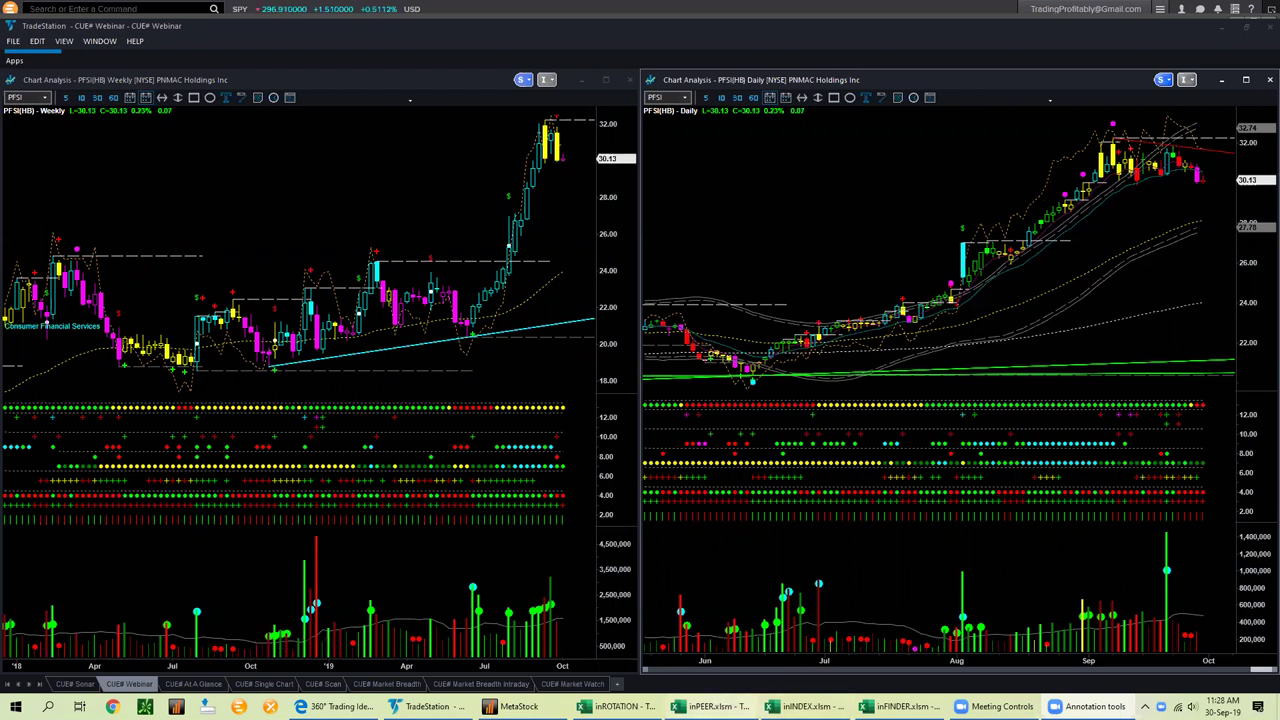
Set inPEER's Root Stock to pfsi.o and start streaming the peer data
click(712, 706)
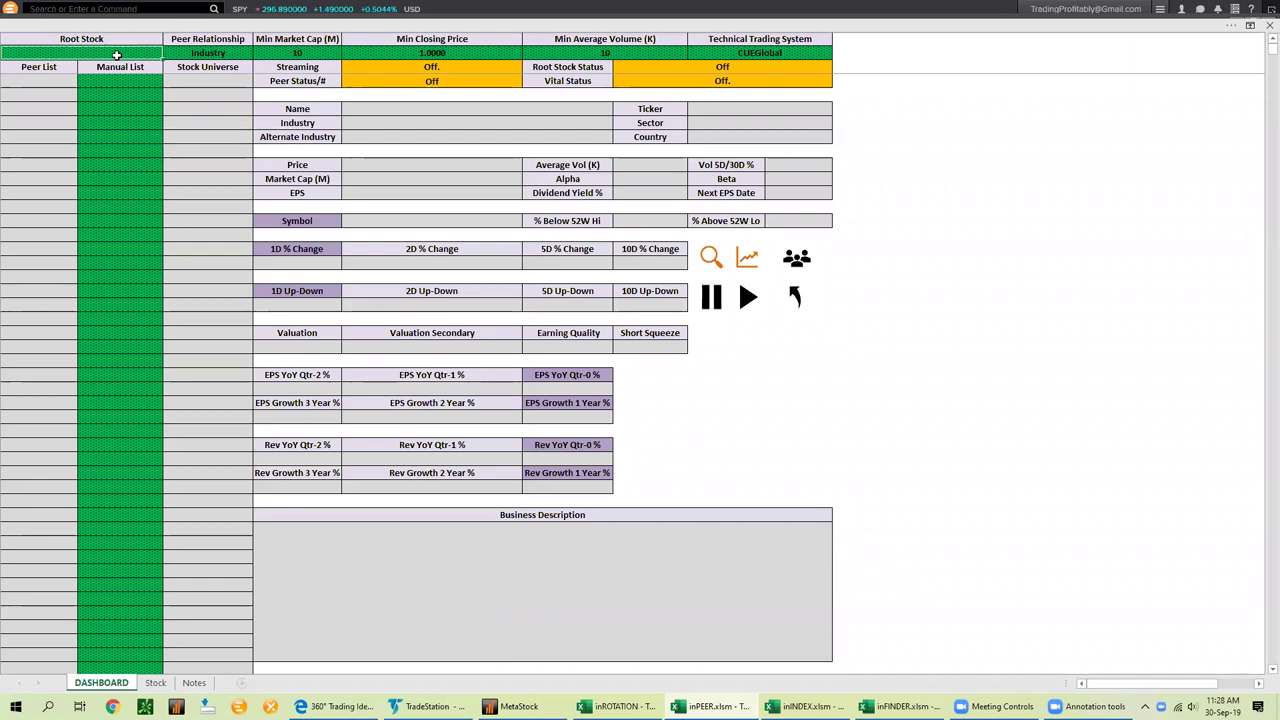
text(pf)
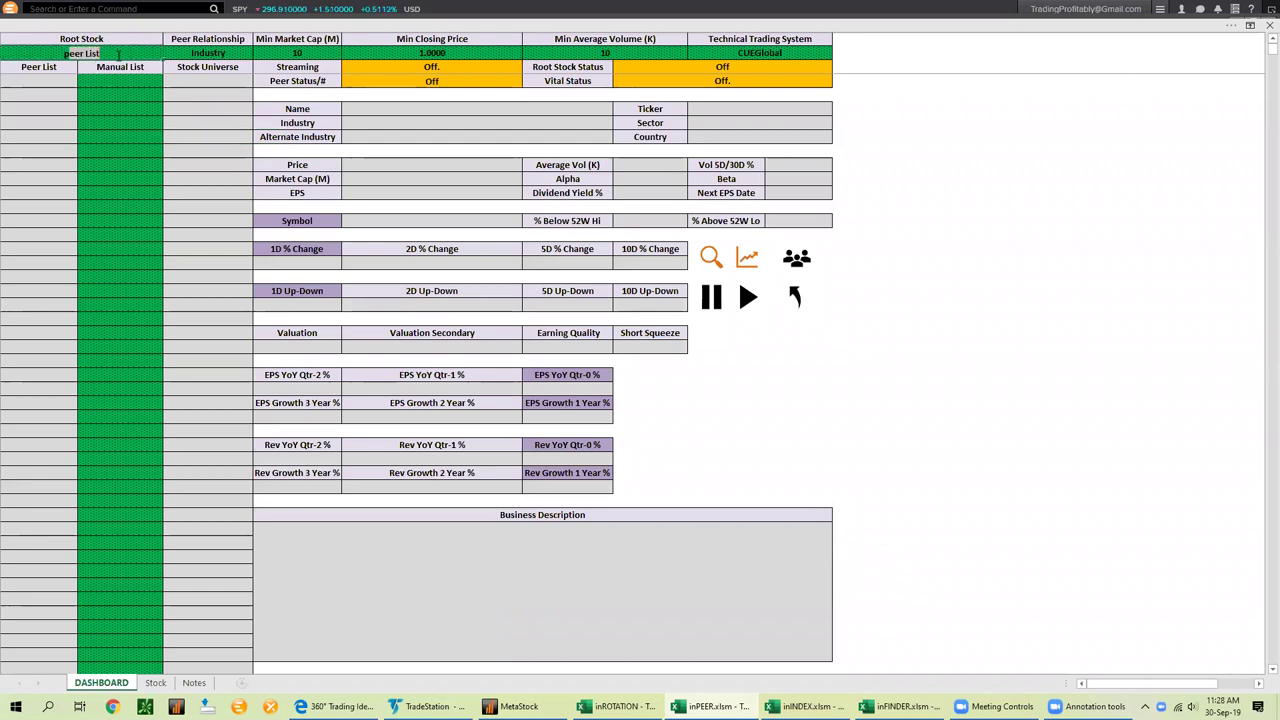
text(si.o)
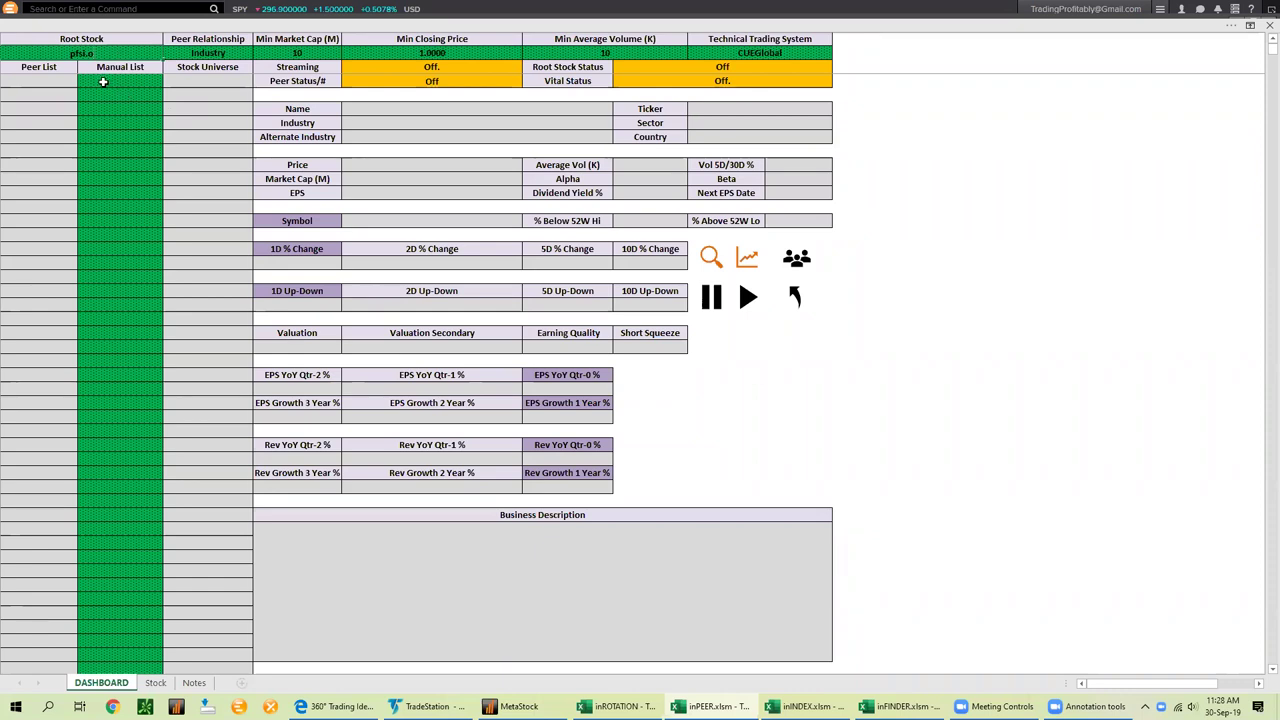
click(48, 80)
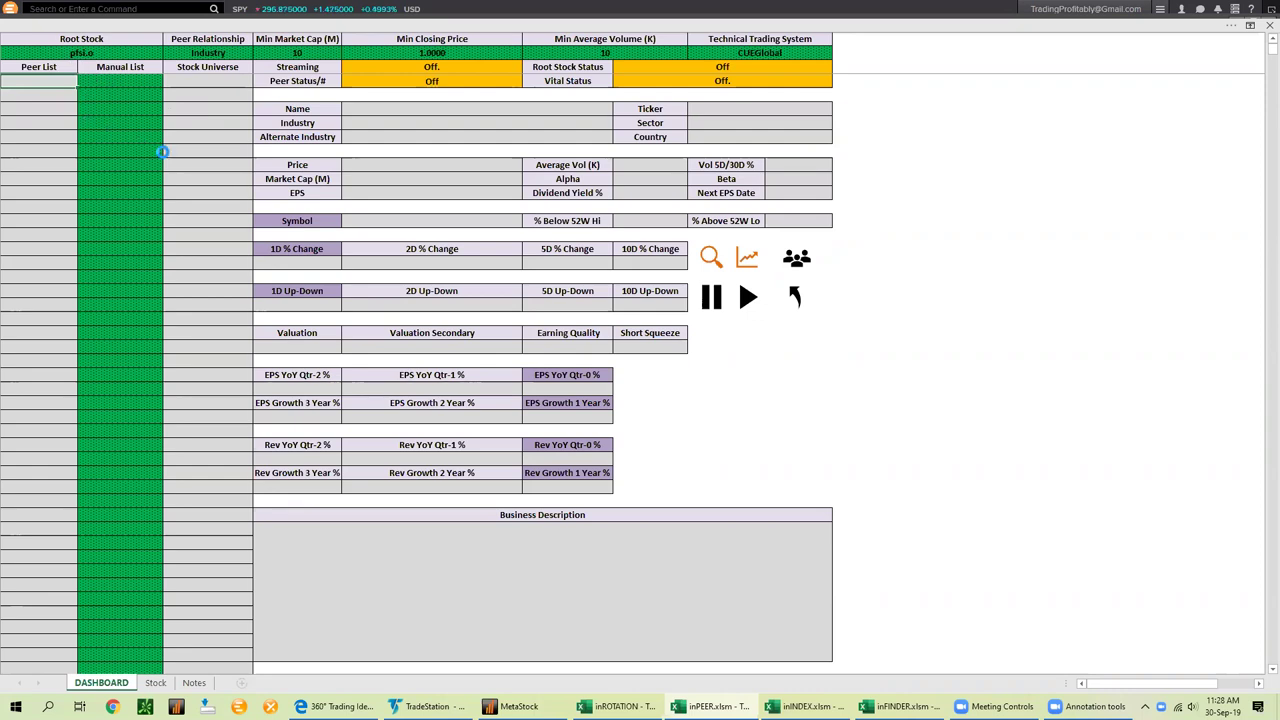
click(748, 298)
click(862, 318)
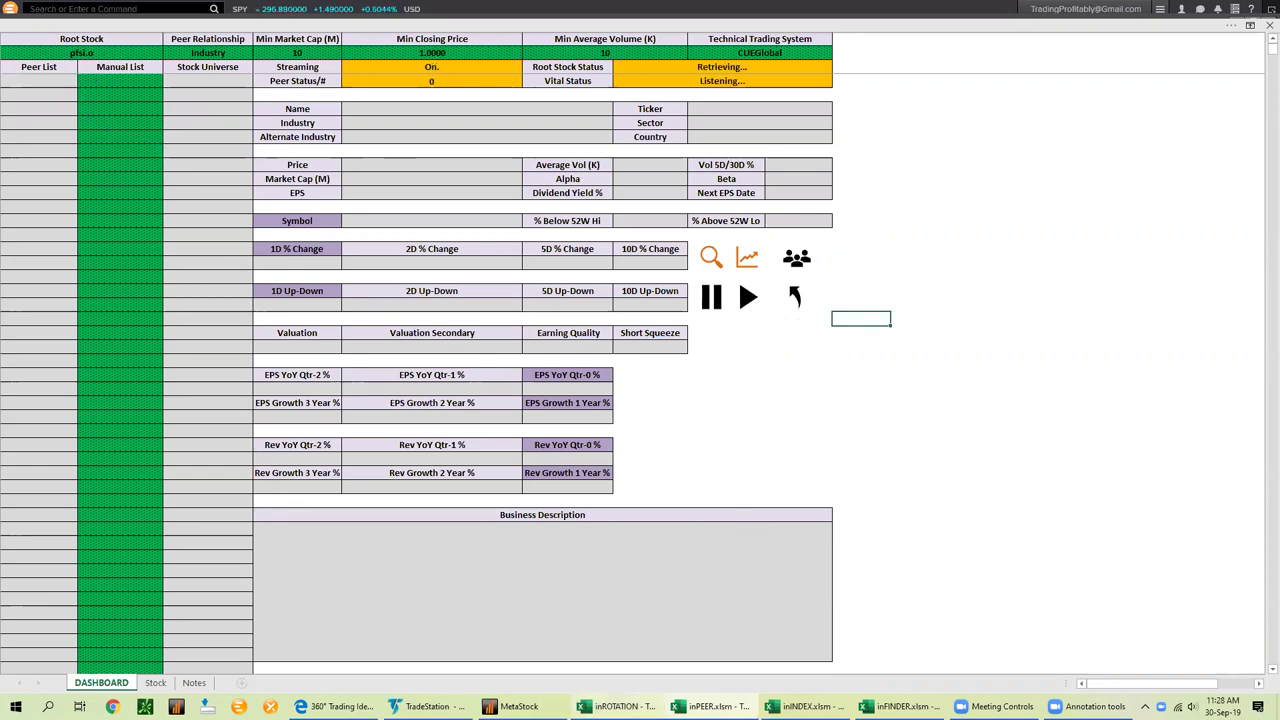
Check the Stock not found status and Peer Relationship, restart streaming, then bring up inROTATION
click(704, 68)
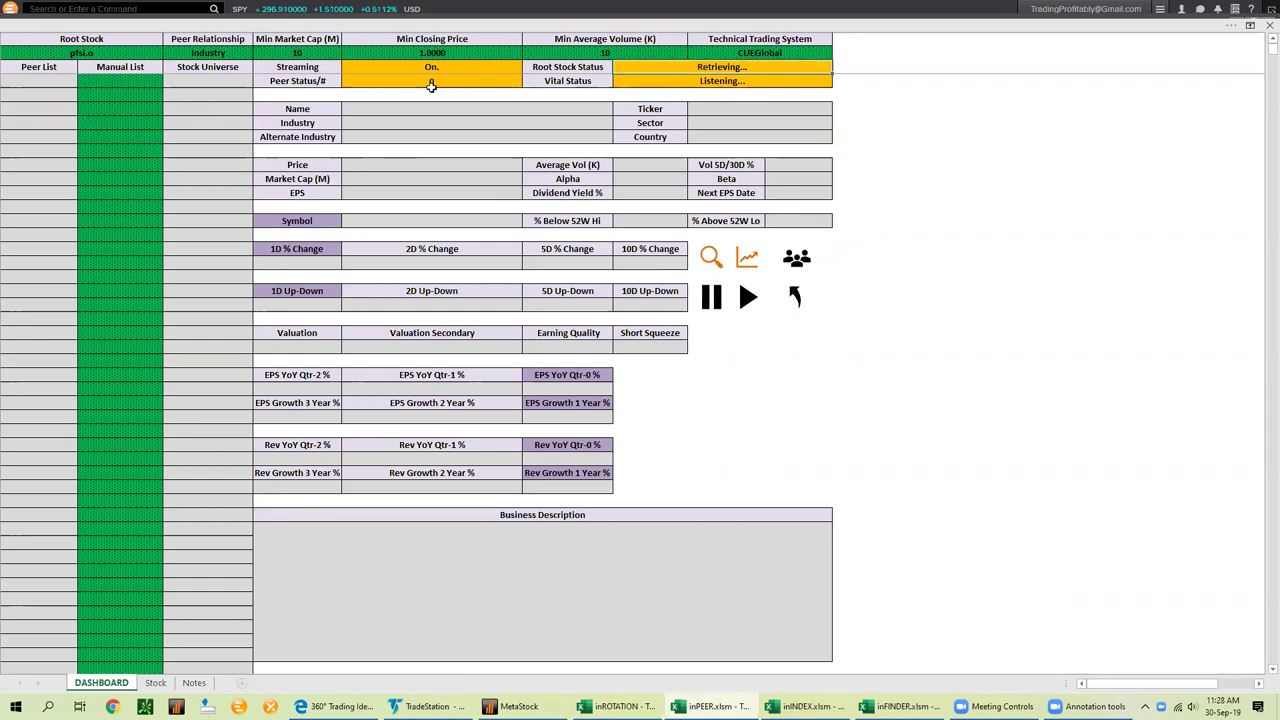
click(207, 53)
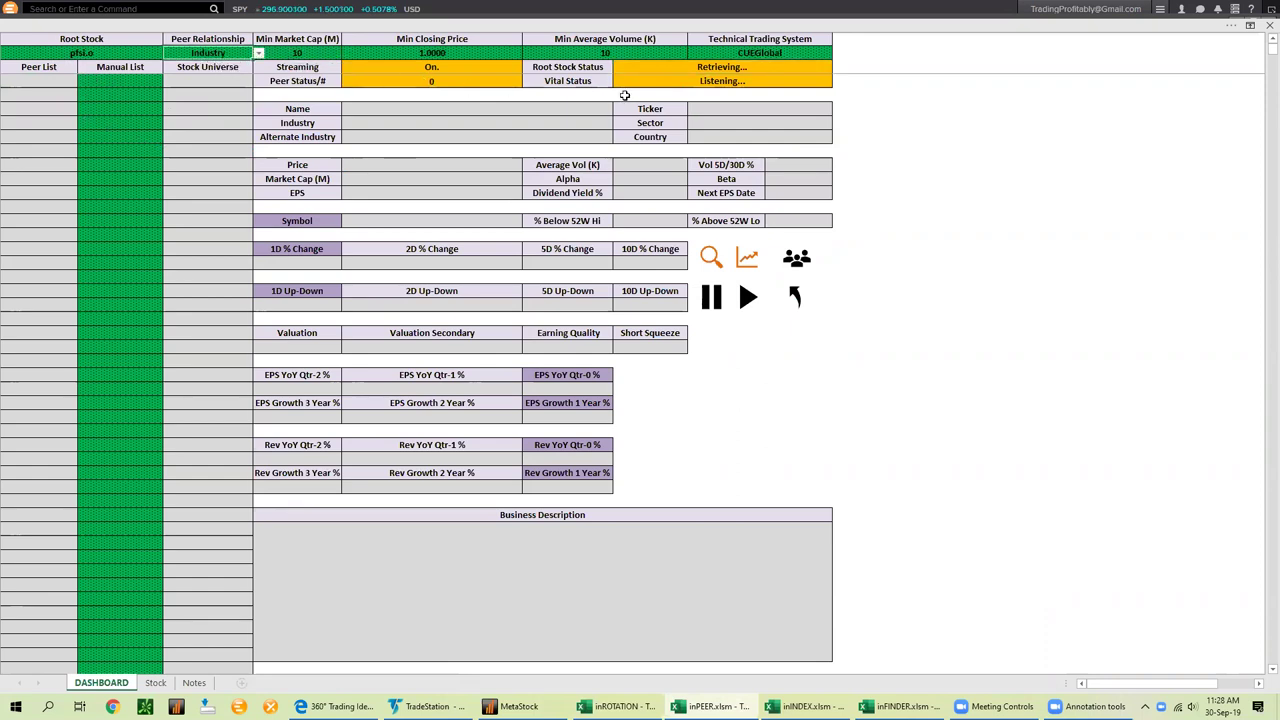
click(693, 68)
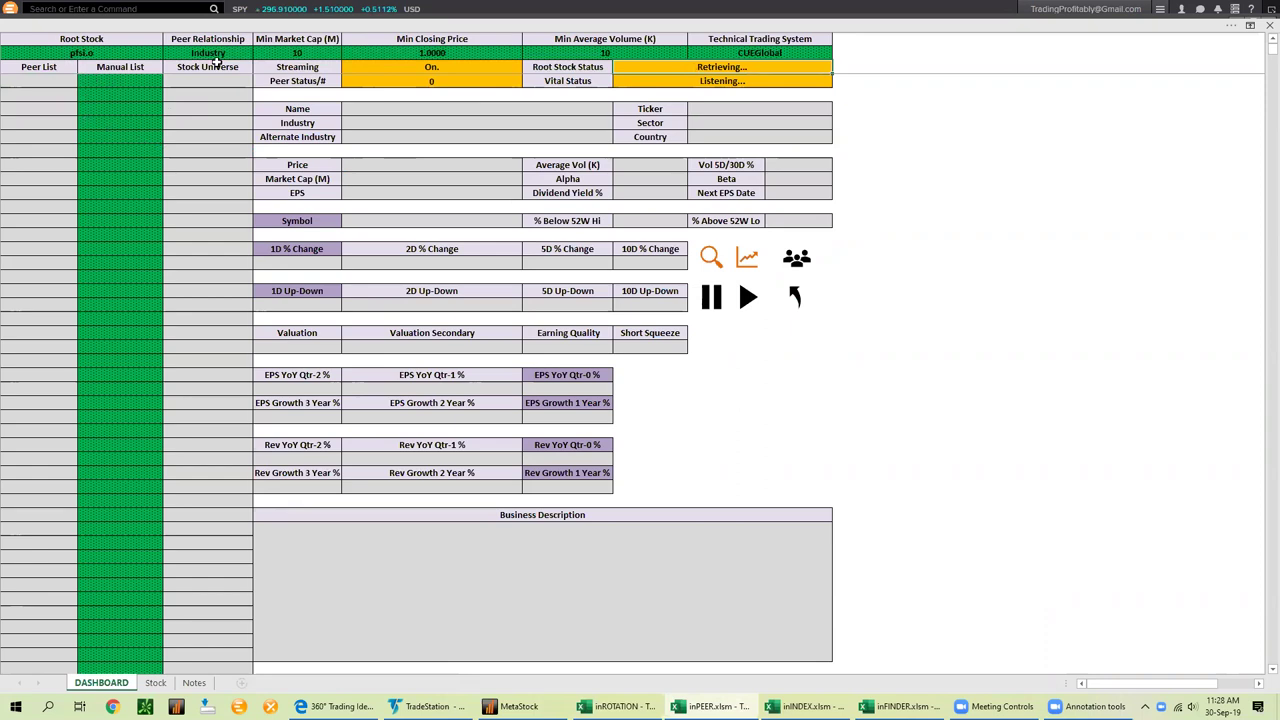
click(68, 53)
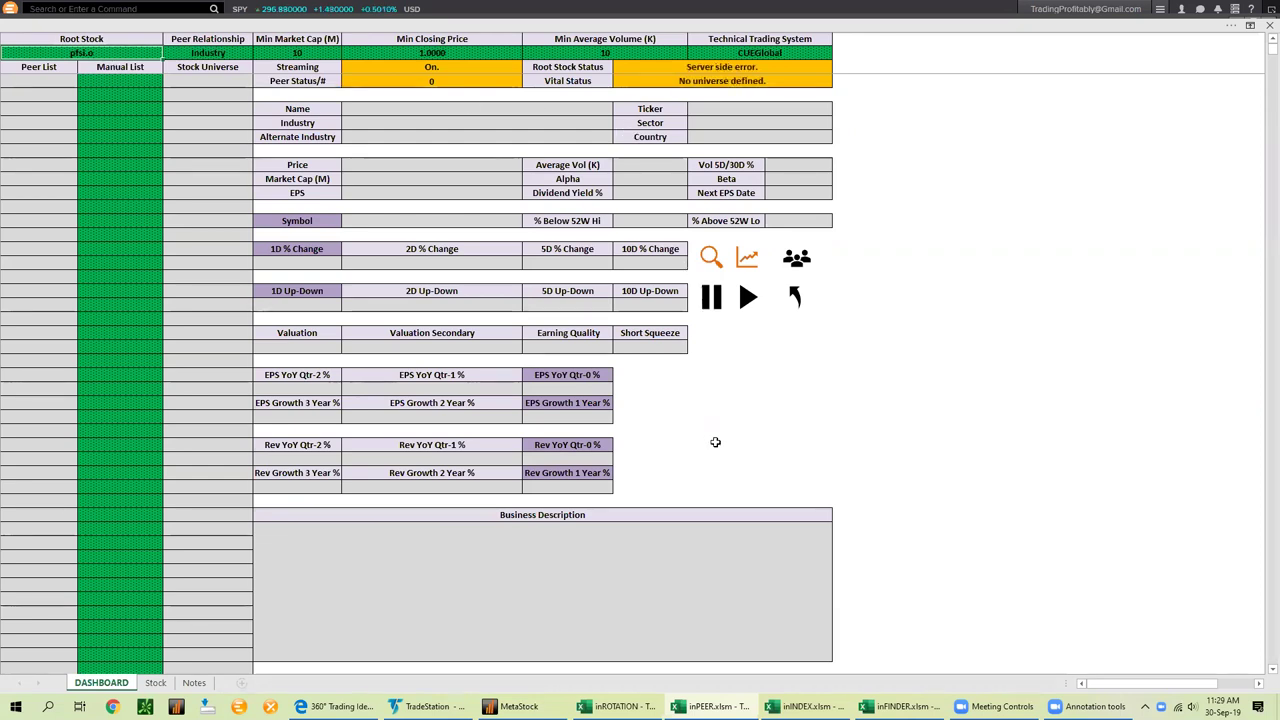
click(711, 297)
click(746, 300)
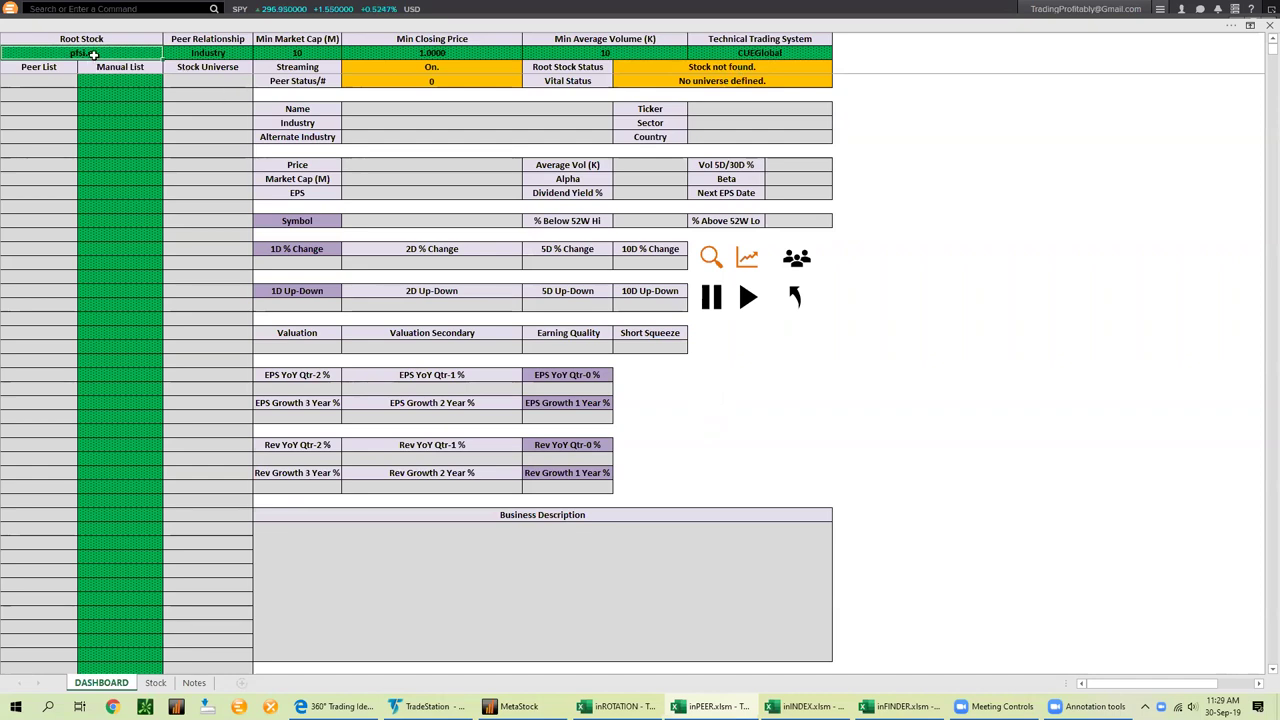
click(689, 67)
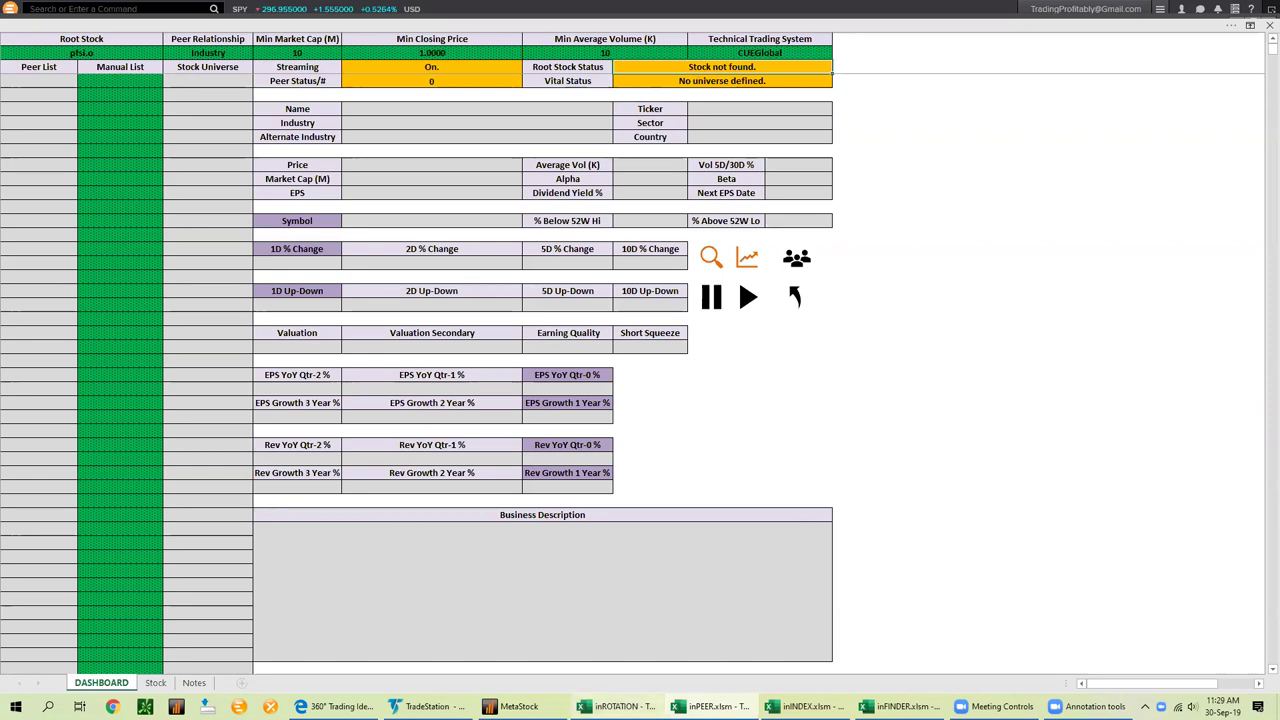
click(620, 706)
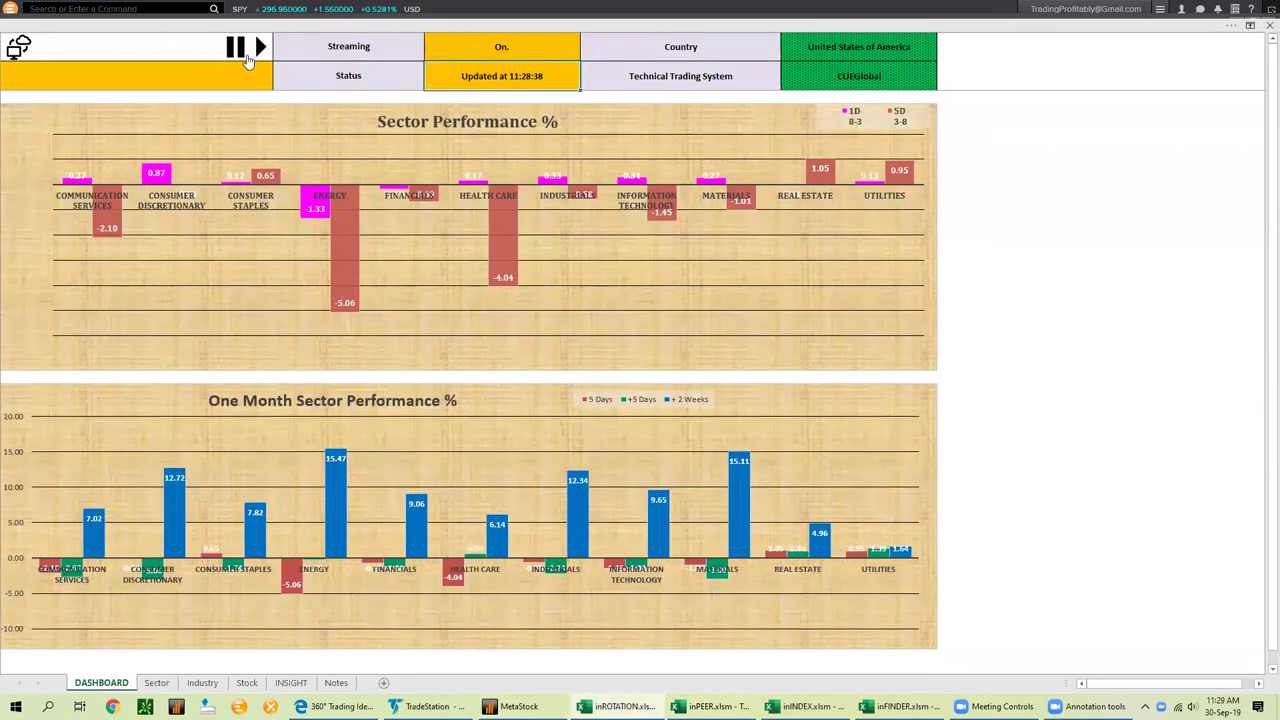
Pause inROTATION streaming, view its Sector, Industry and Stock sheets, and return to inPEER
click(234, 50)
click(157, 683)
click(201, 683)
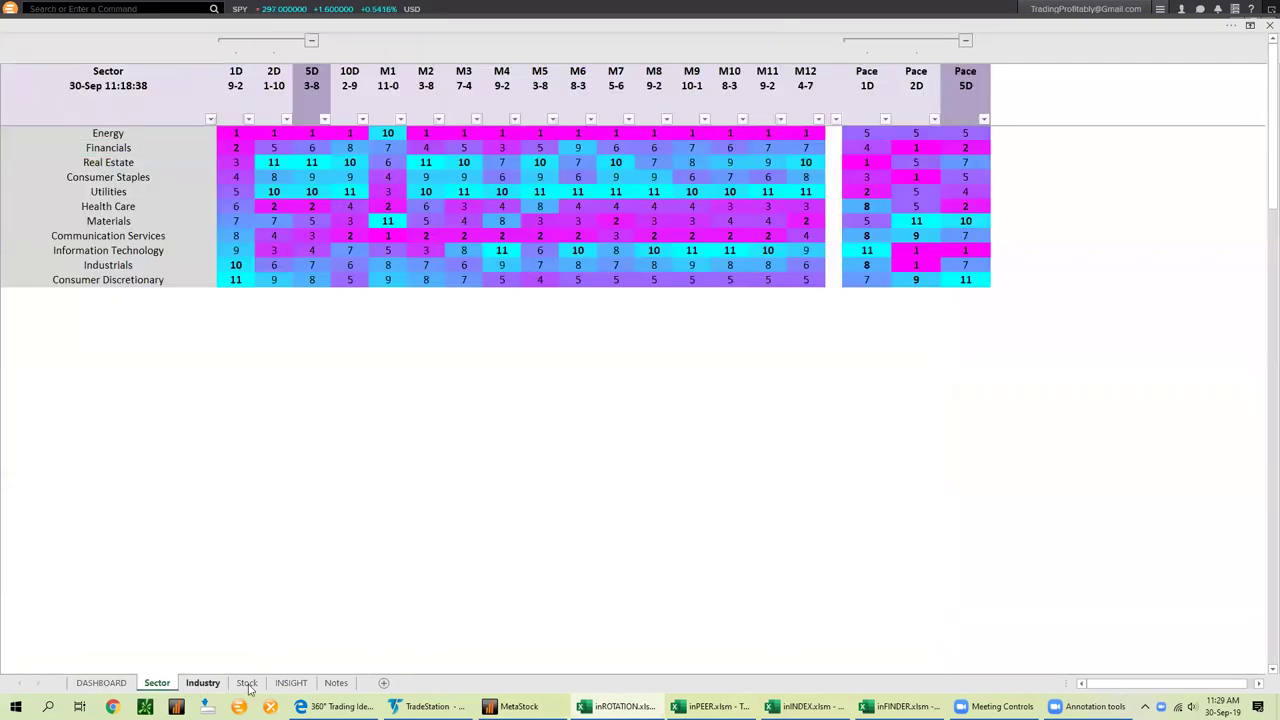
click(247, 684)
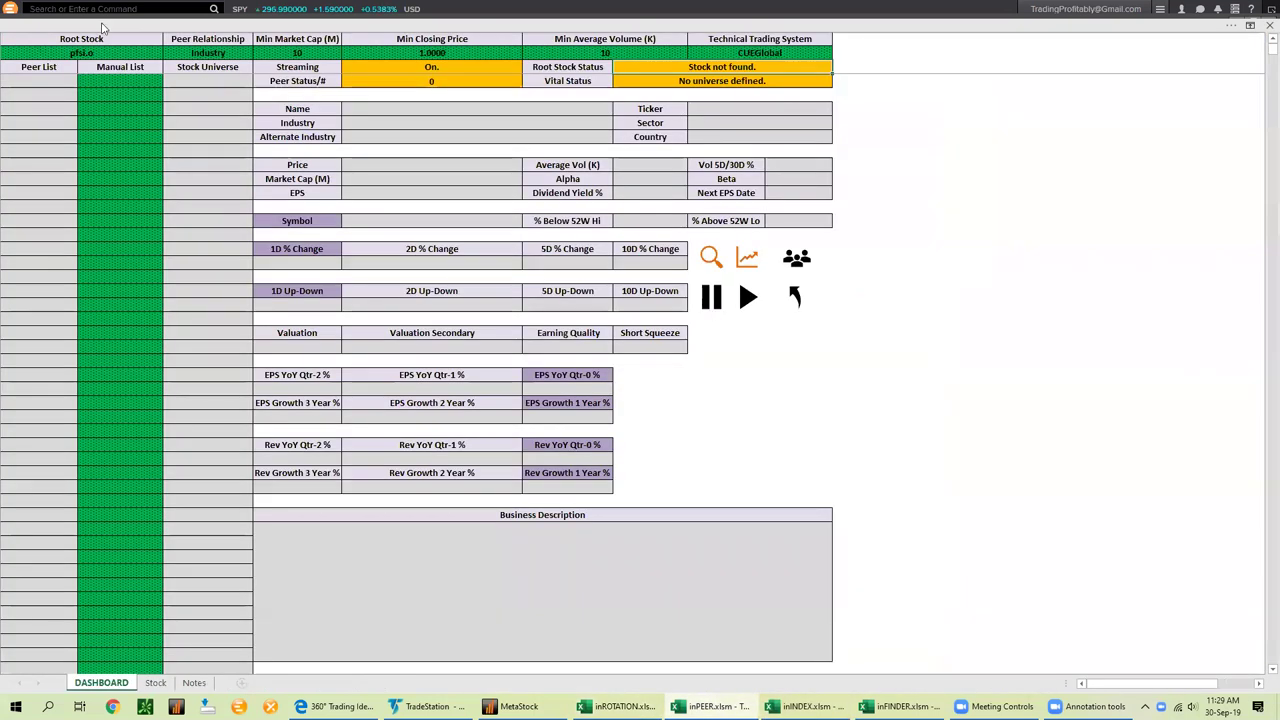
click(710, 706)
click(30, 9)
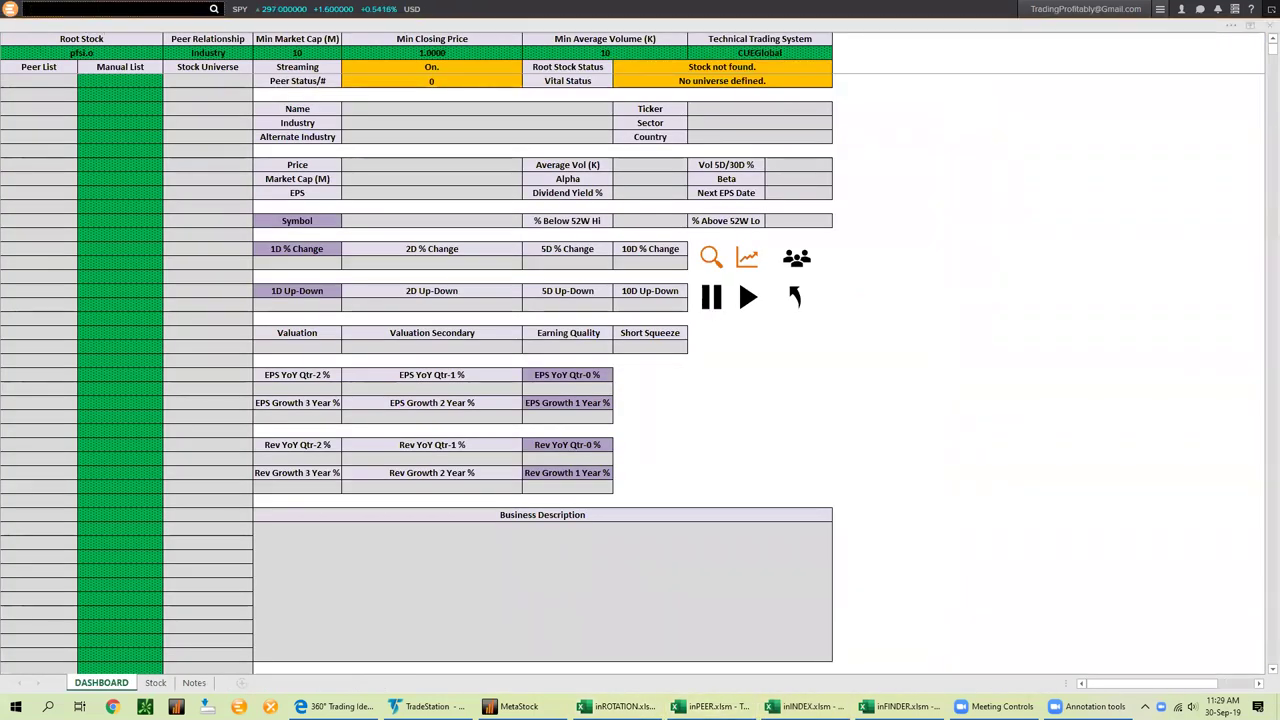
Search for pfsi and pick PennyMac Financial Services' PFSI.K listing
text(pfsi)
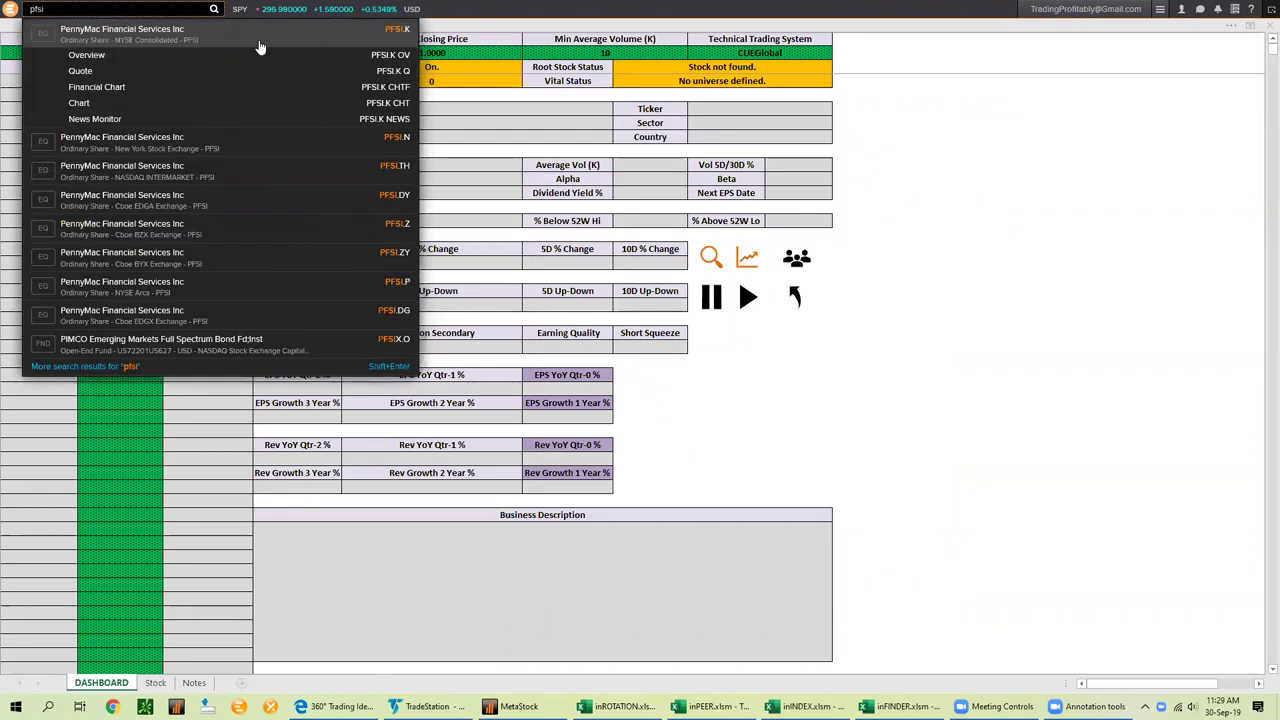
click(404, 40)
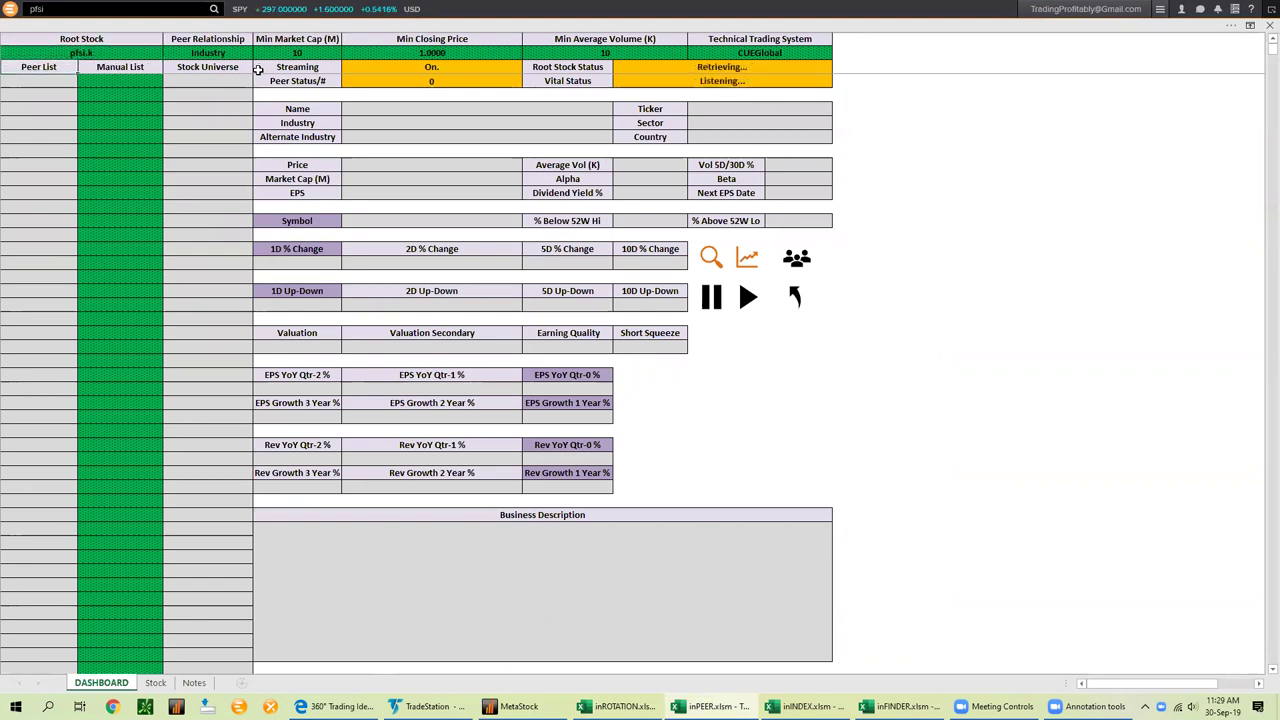
Review PFSI.K's 46 peers, the Min Market Cap and Min Average Volume of 10, and the company details
click(66, 9)
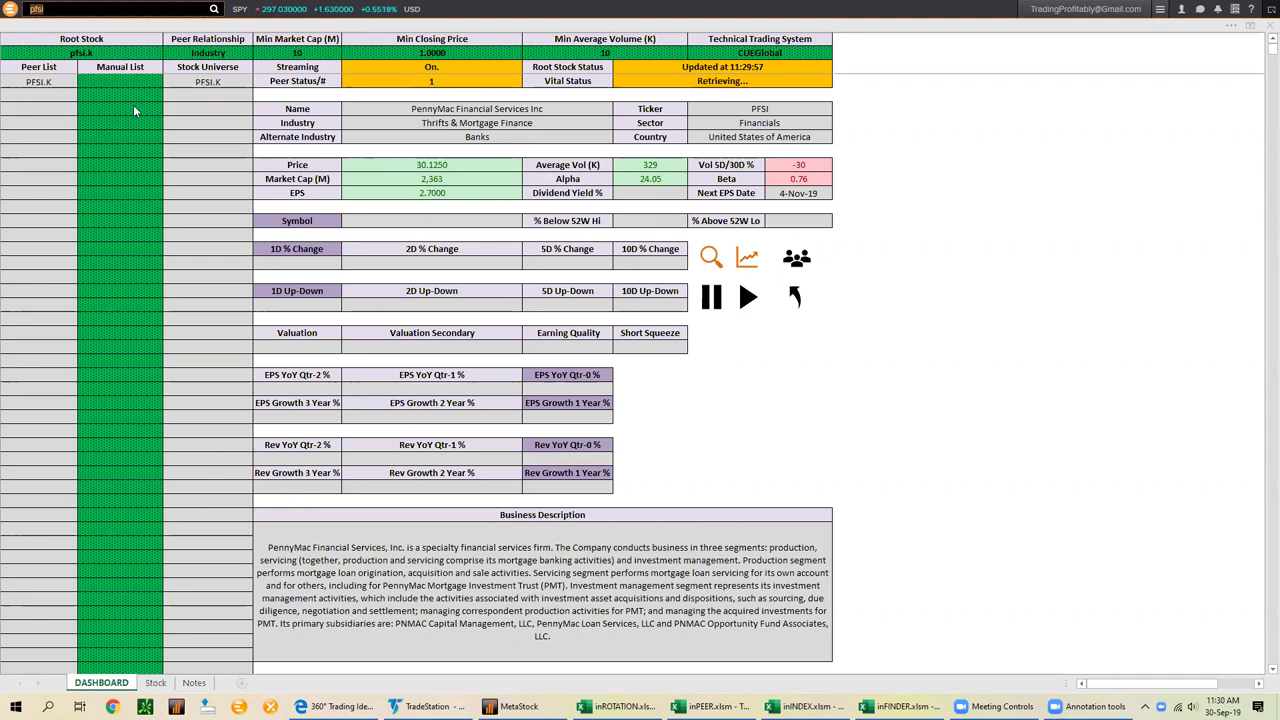
click(412, 83)
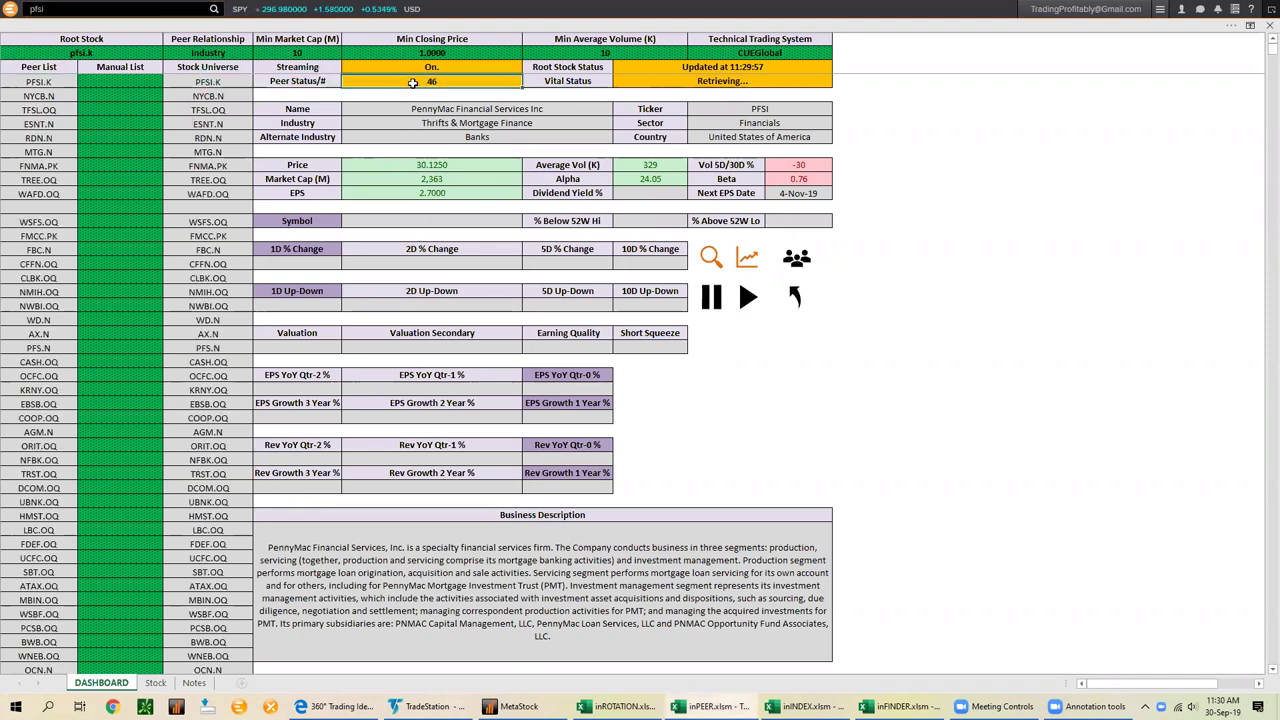
drag(35, 81, 50, 258)
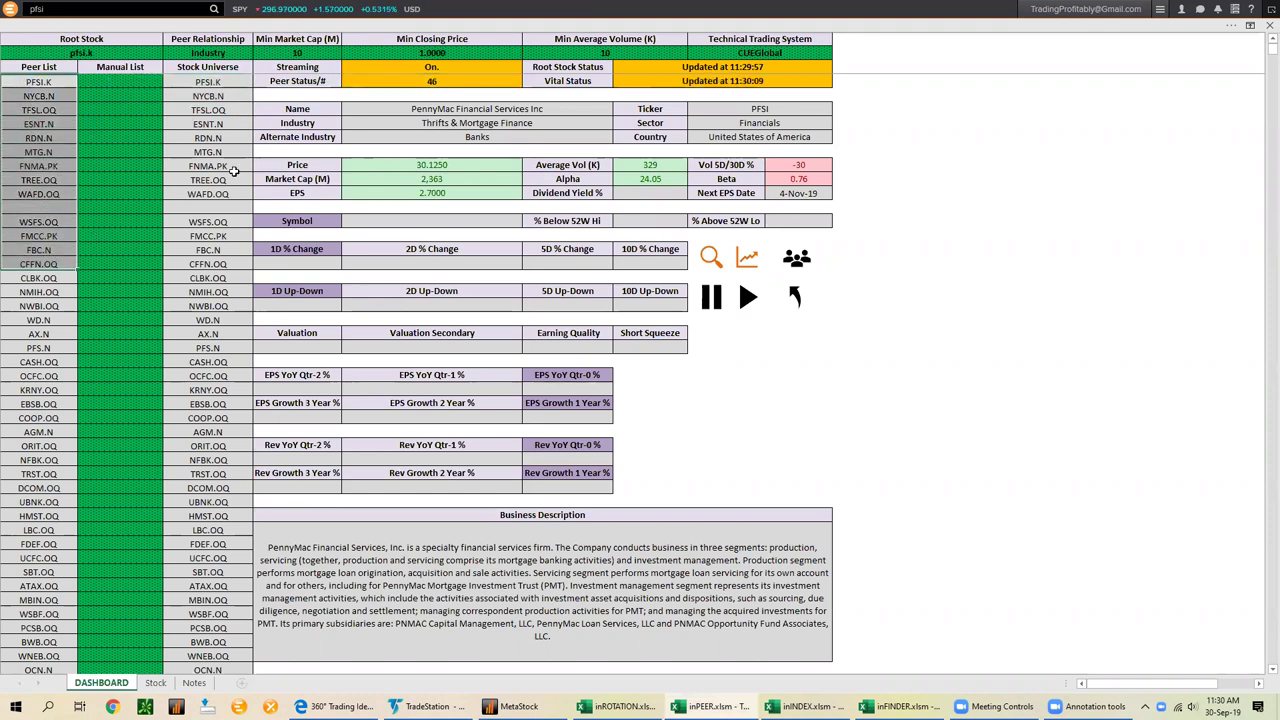
click(305, 53)
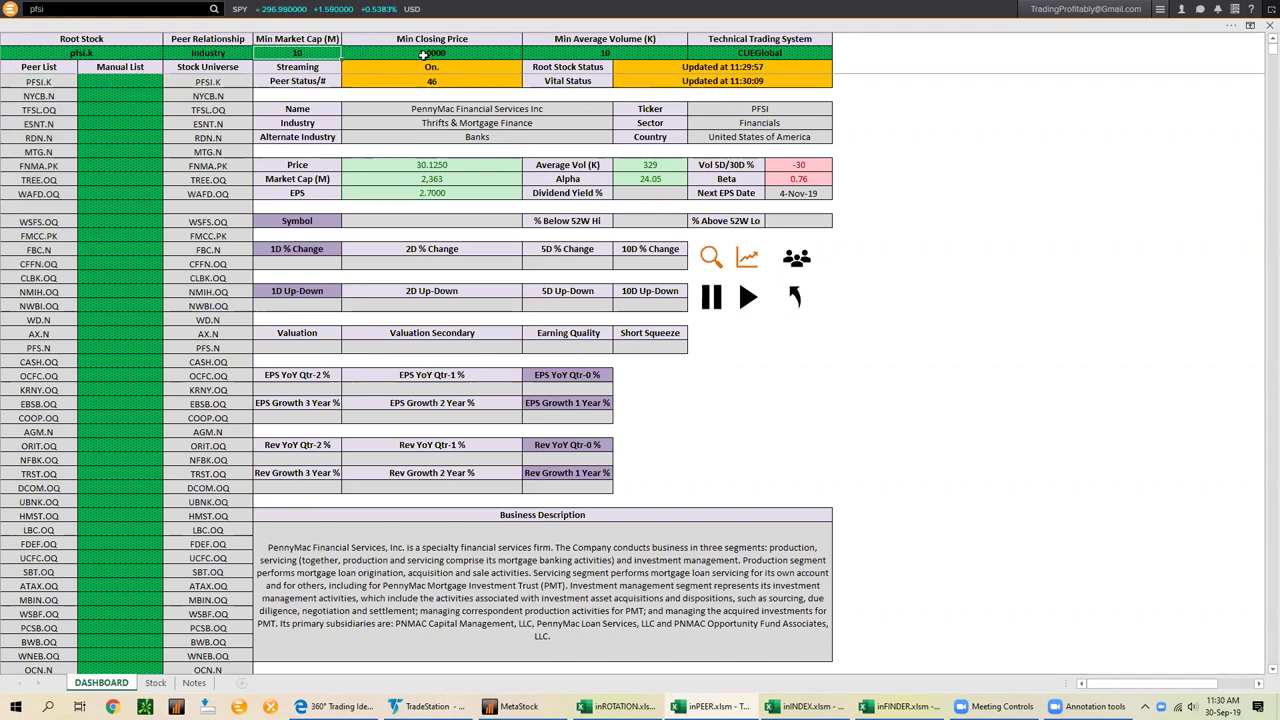
click(601, 52)
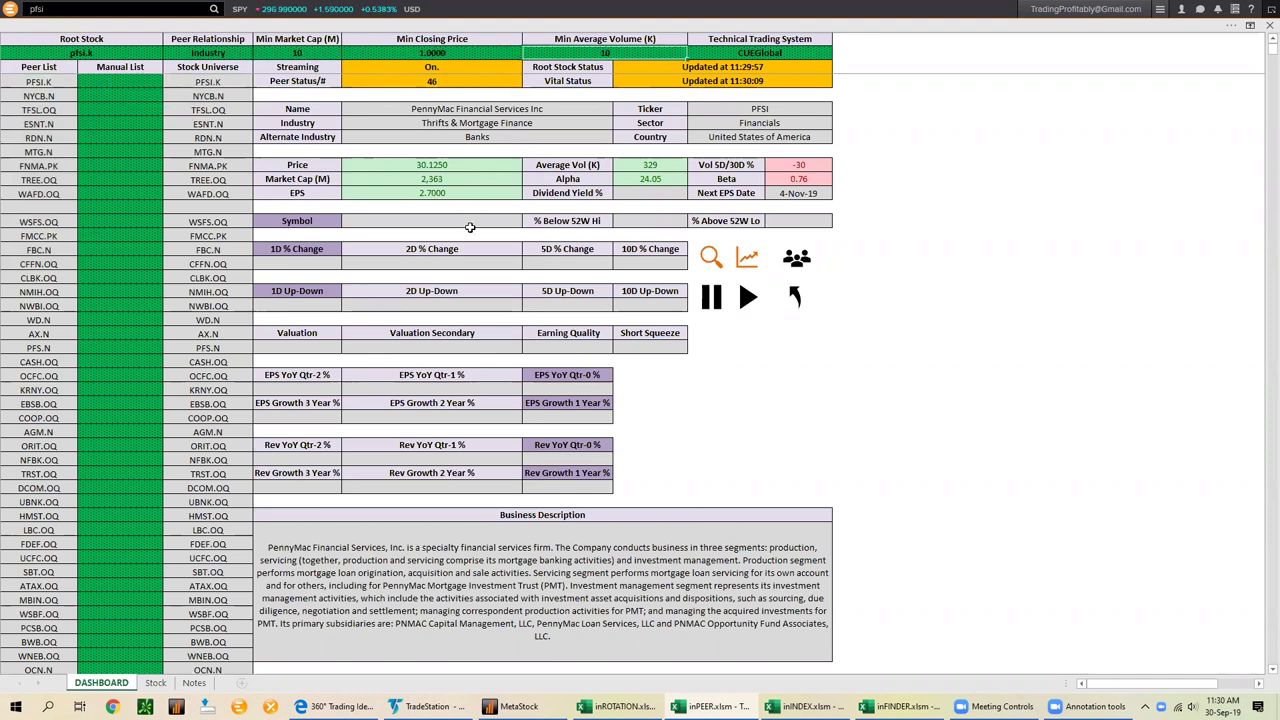
click(447, 546)
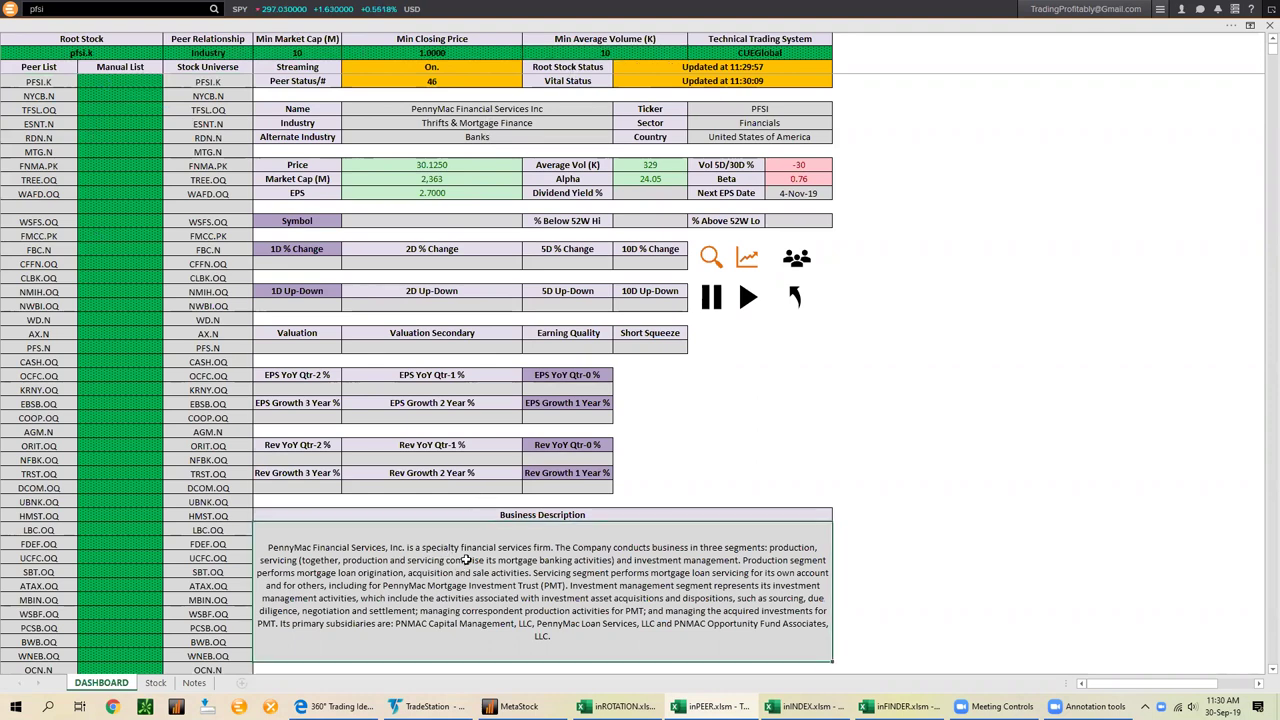
click(458, 108)
click(462, 121)
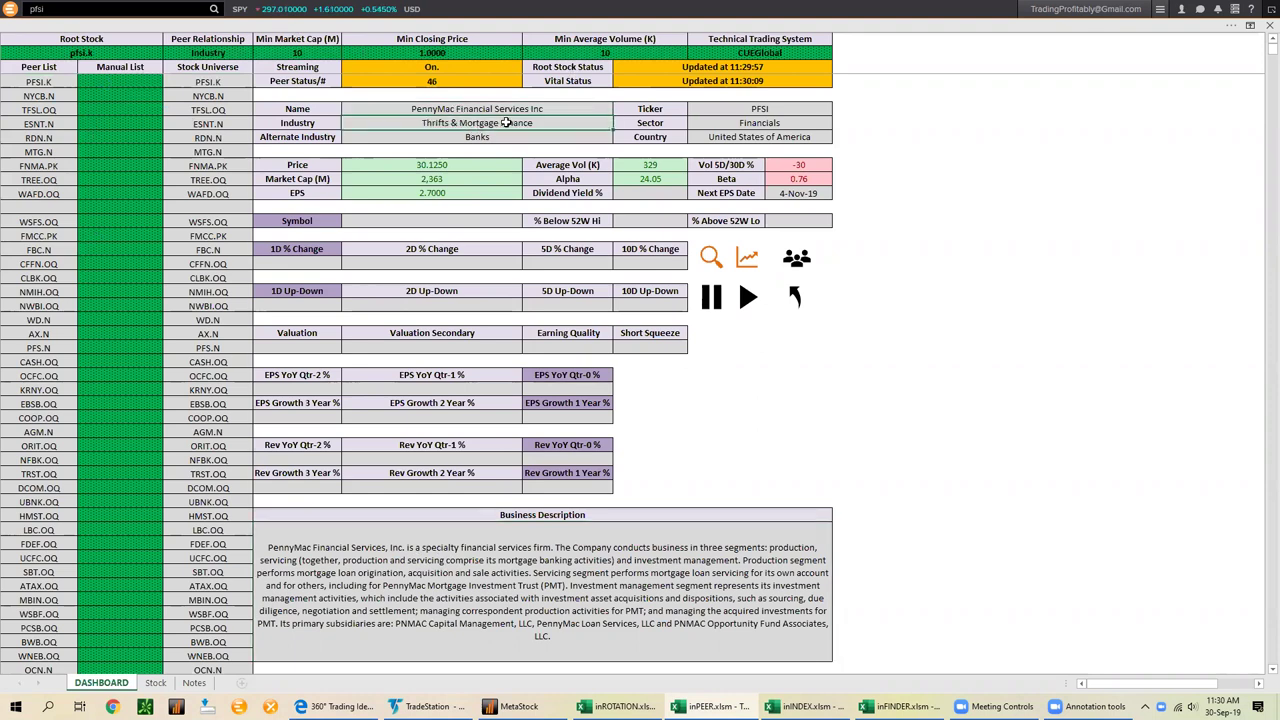
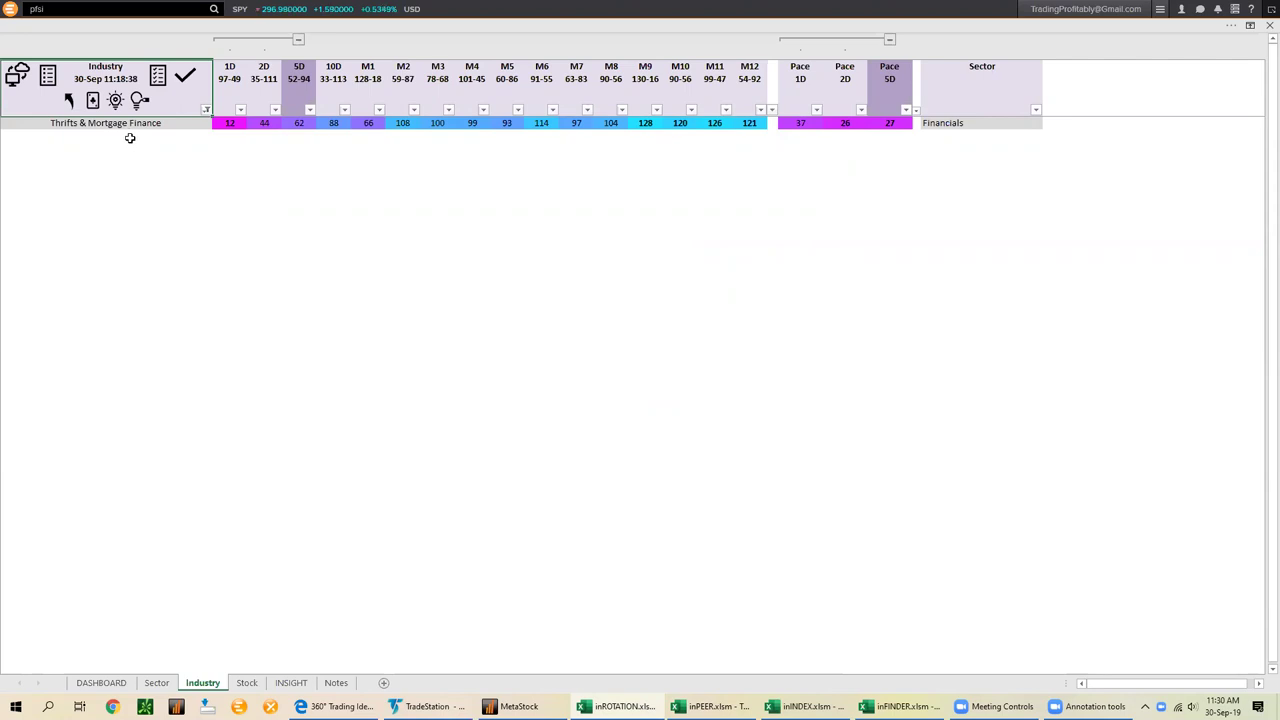
Arrow the Thrifts & Mortgage Finance ranking row and its 2D rank 44, then bring up PFSI's dashboard
click(123, 125)
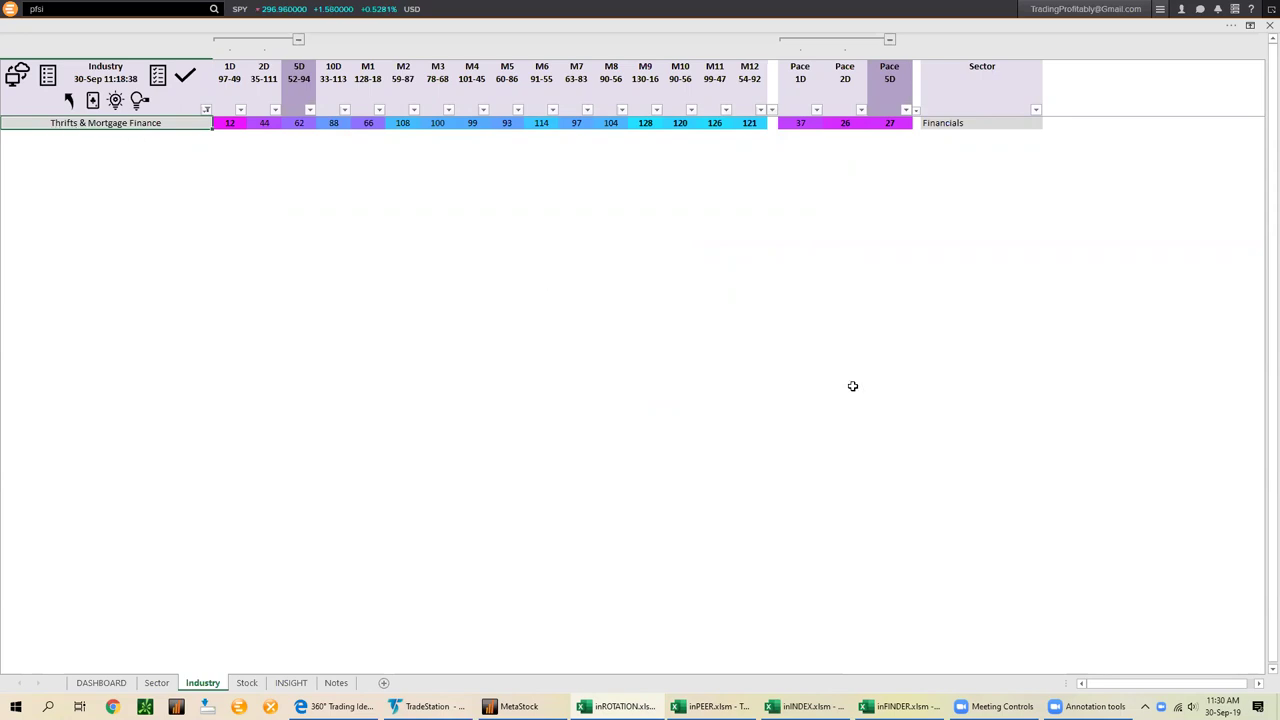
drag(656, 135, 226, 138)
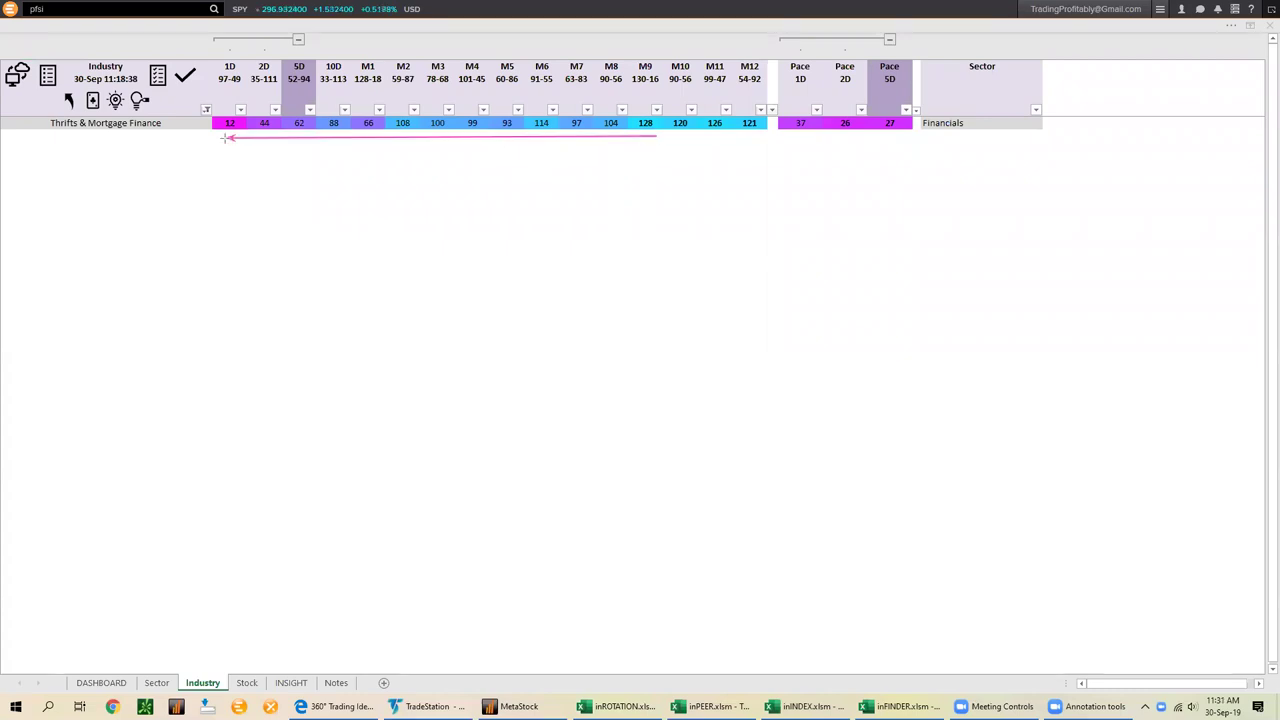
drag(221, 204, 263, 132)
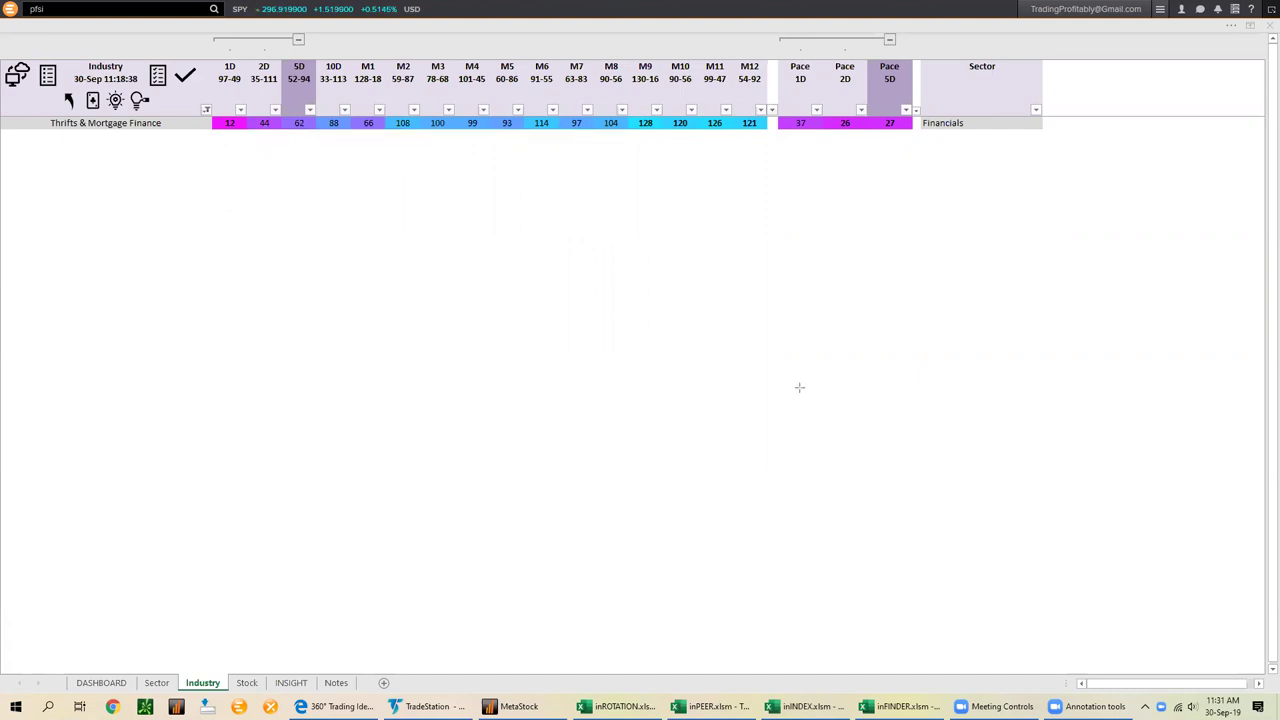
click(128, 122)
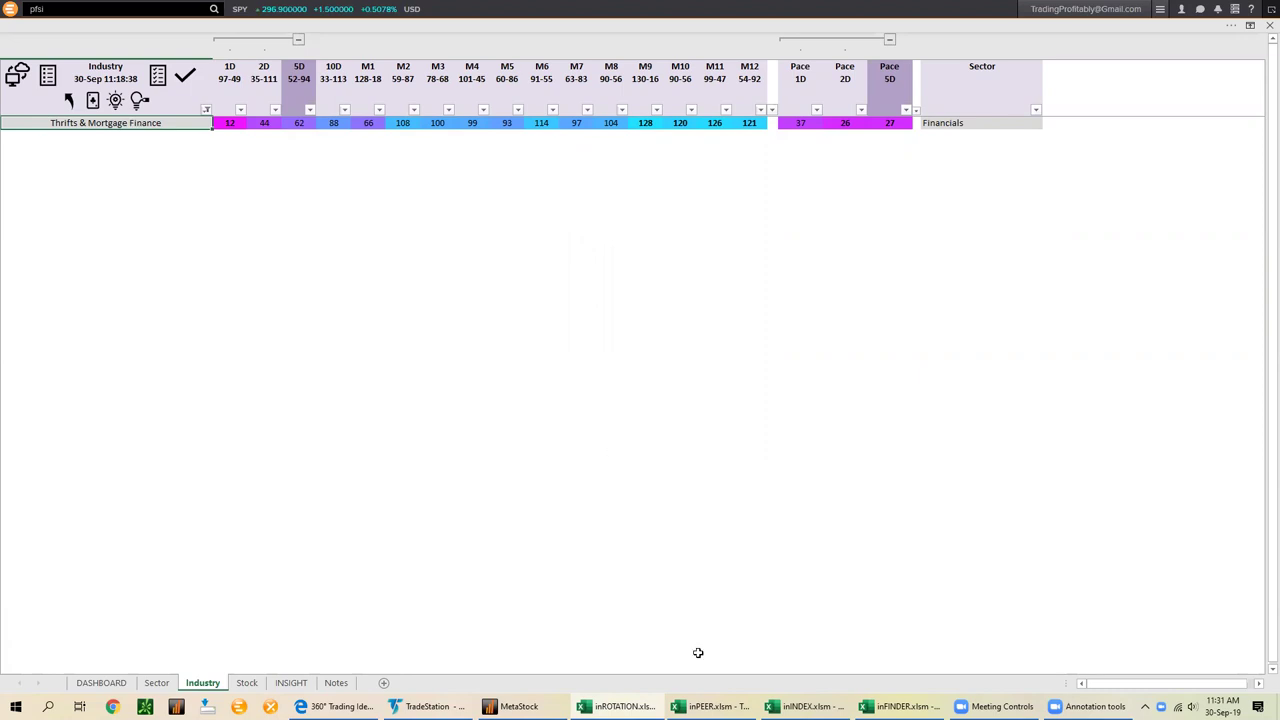
click(712, 705)
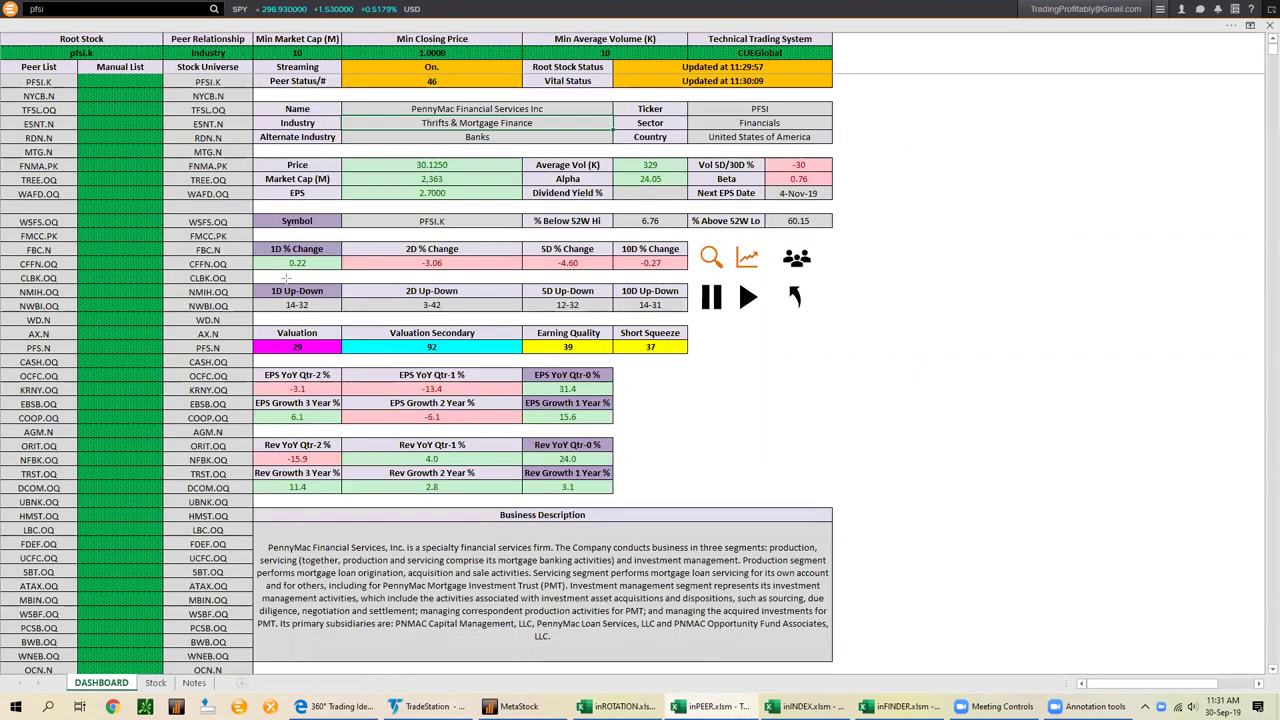
Point arrows at PFSI's industry, its ticker and the 4-Nov-19 earnings date
drag(364, 104, 393, 119)
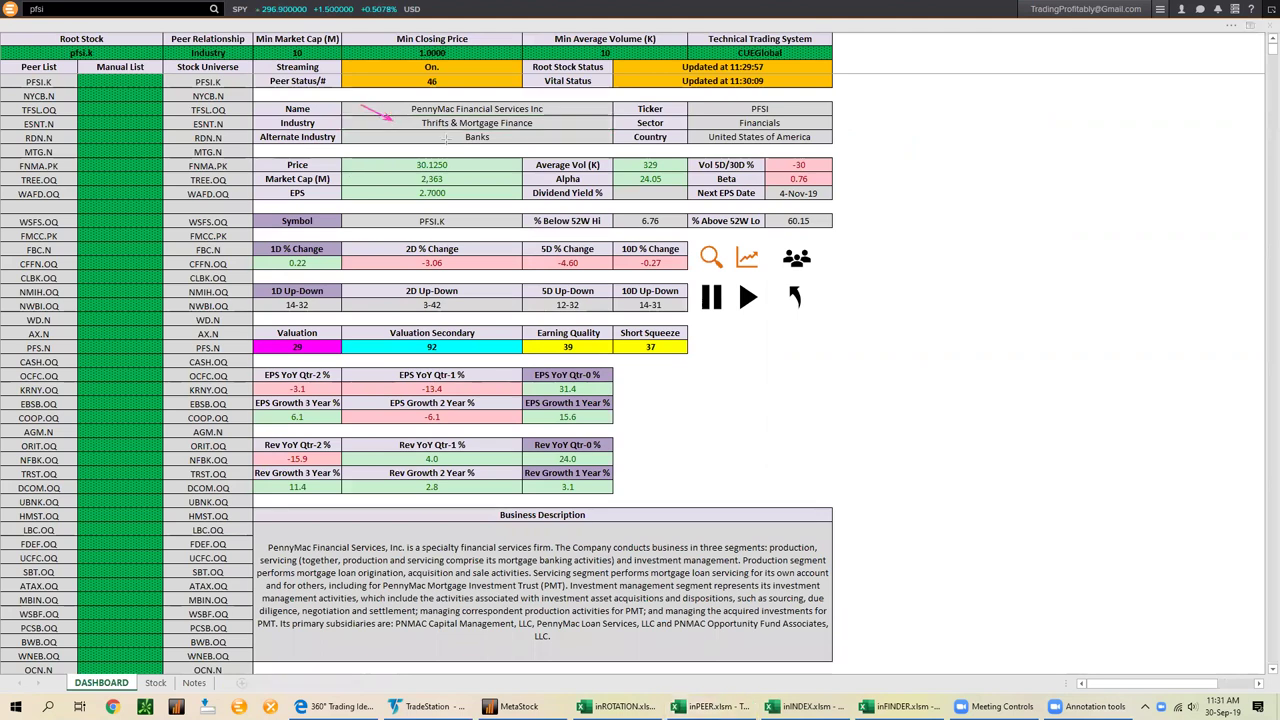
mouse_move(830, 92)
mouse_down()
mouse_move(794, 120)
mouse_move(845, 126)
mouse_move(830, 132)
mouse_up()
drag(858, 177, 822, 197)
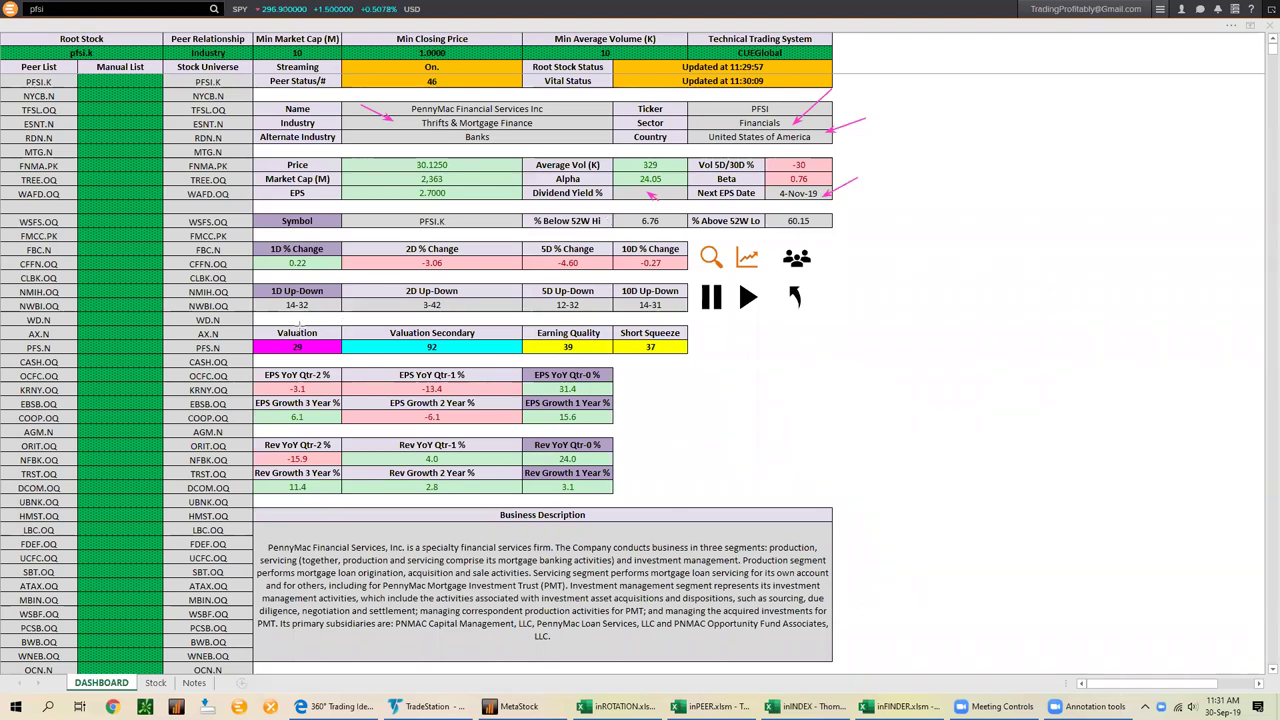
Arrow the 1D, 2D and 10D % change values and the 6.76 below-high, then clear them
drag(258, 265, 267, 262)
drag(375, 236, 400, 262)
mouse_move(689, 240)
mouse_down()
mouse_move(679, 266)
mouse_move(360, 269)
mouse_up()
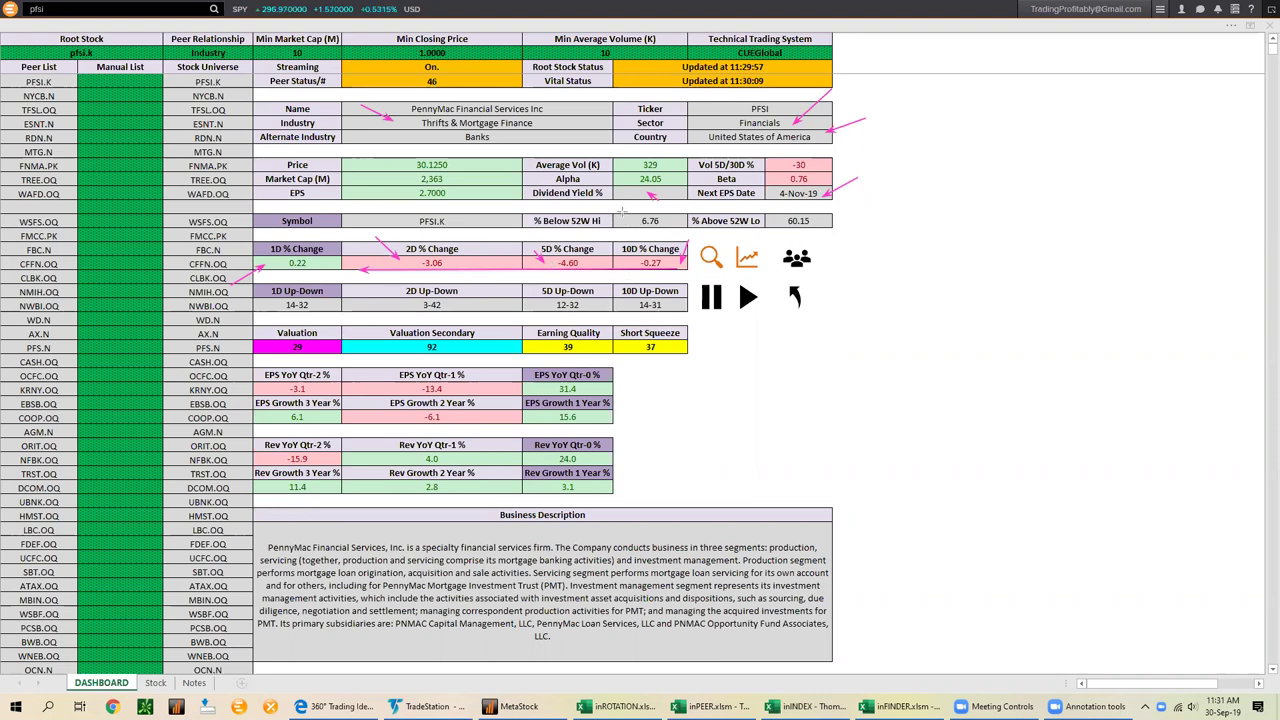
drag(607, 204, 639, 219)
key(e)
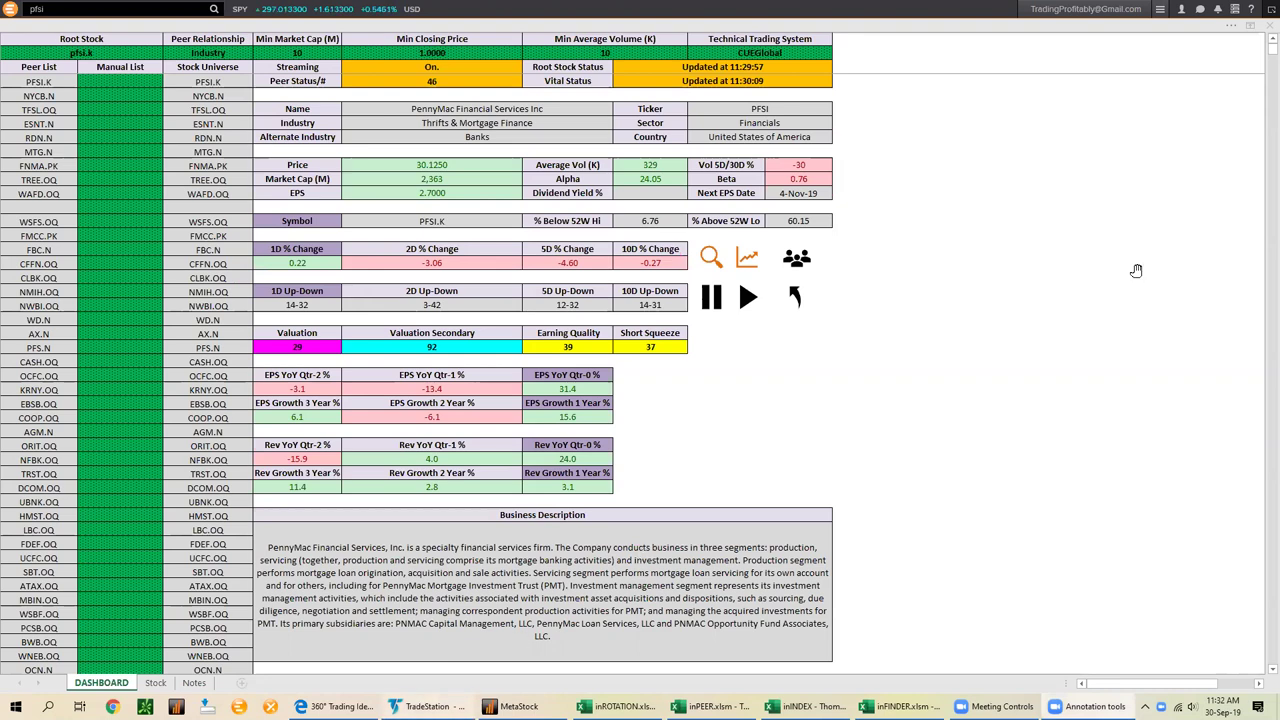
key(alt+Tab)
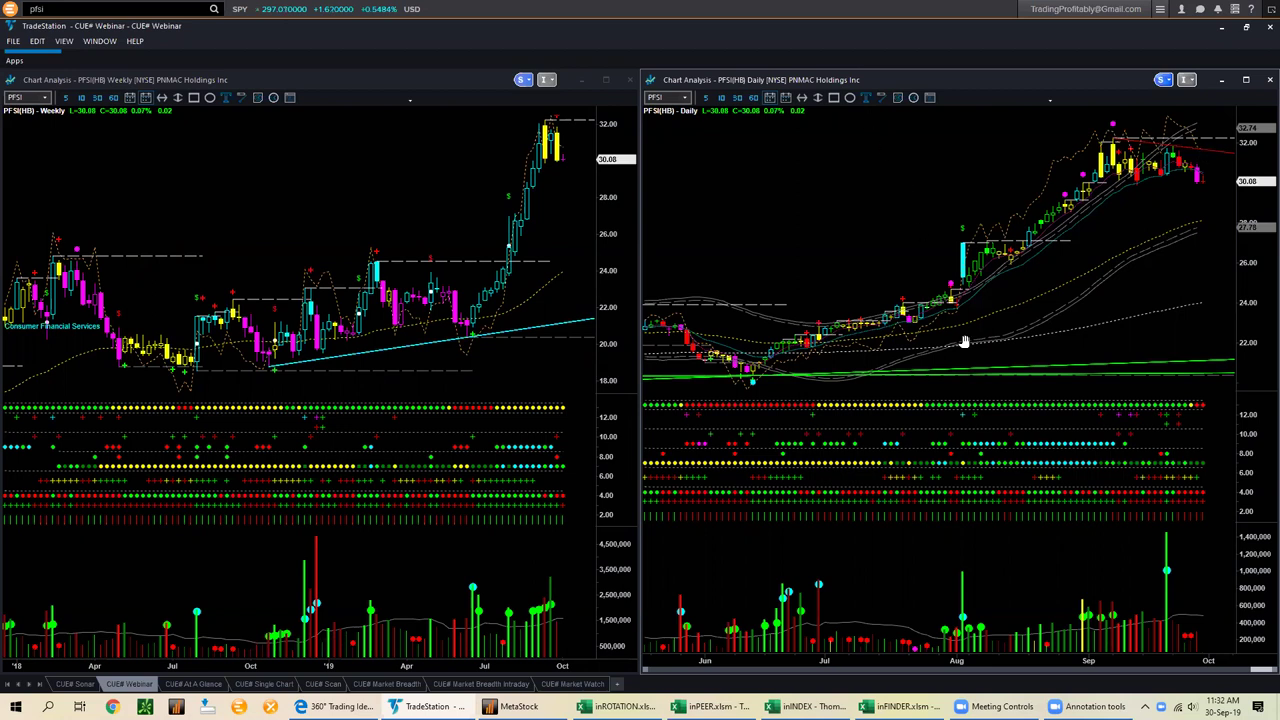
Mark the daily PFSI chart's recent high and latest close, then erase the markups
drag(1191, 143, 1241, 148)
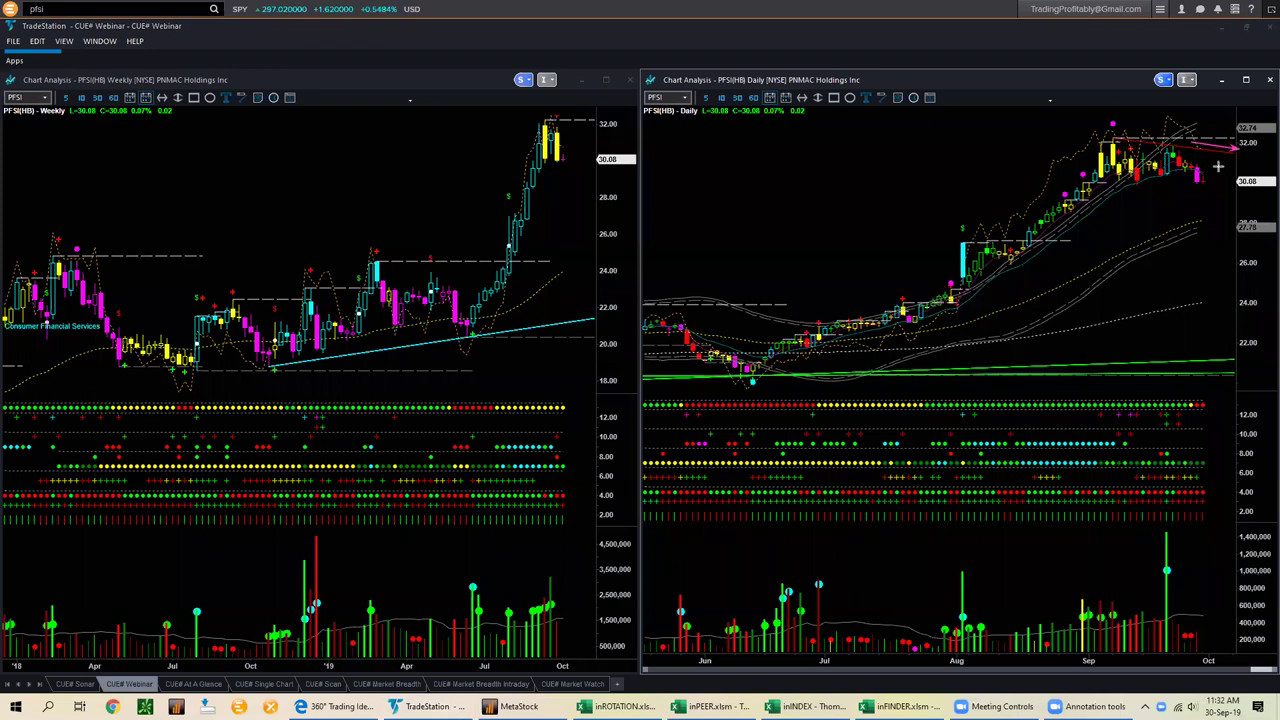
drag(1198, 183, 1248, 181)
key(Escape)
key(ctrl+Tab)
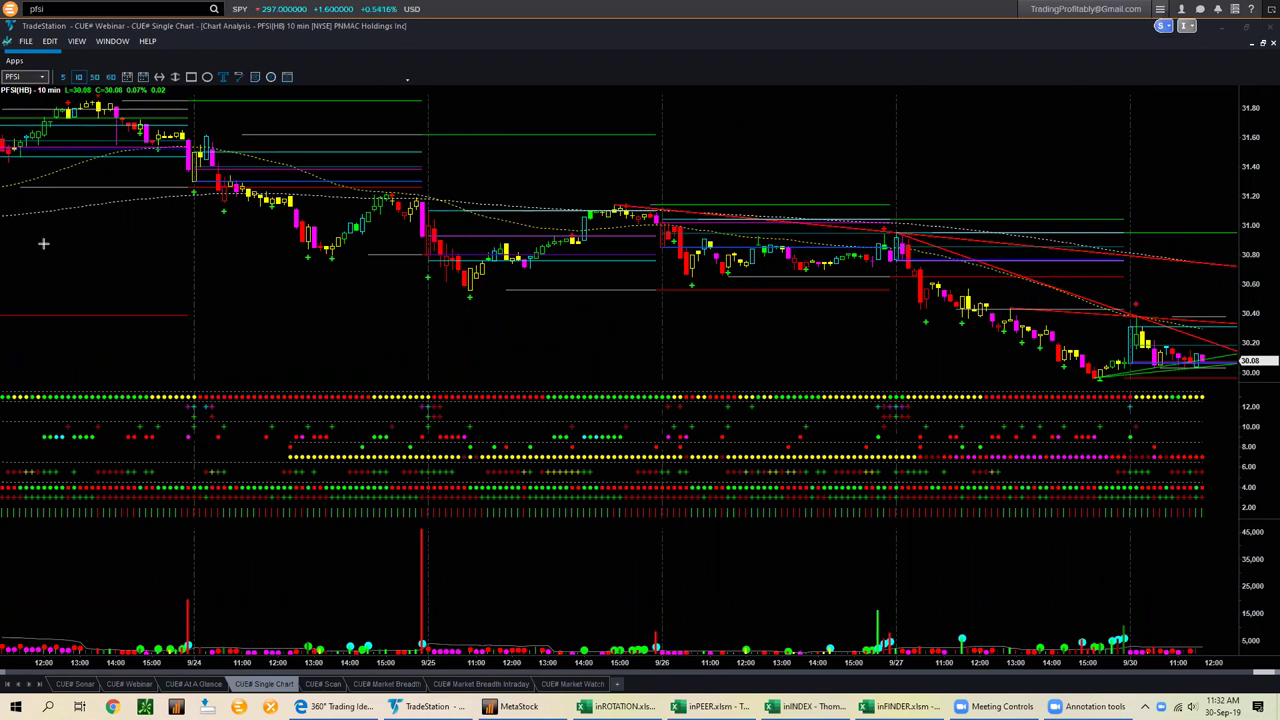
Arrow the early rally and the latest bars near 30.10, with a line at the latest price
drag(28, 235, 42, 100)
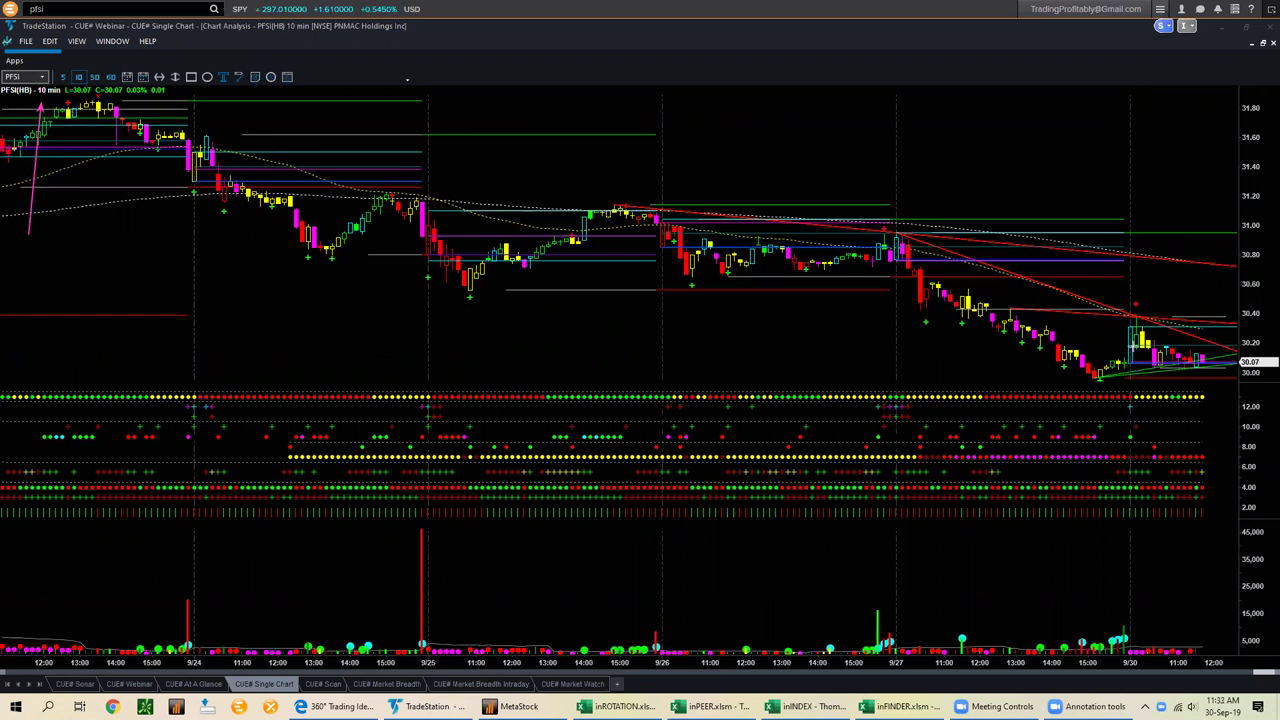
drag(1140, 326, 1205, 326)
drag(1135, 364, 1173, 365)
drag(1104, 383, 1162, 368)
drag(1214, 364, 1240, 356)
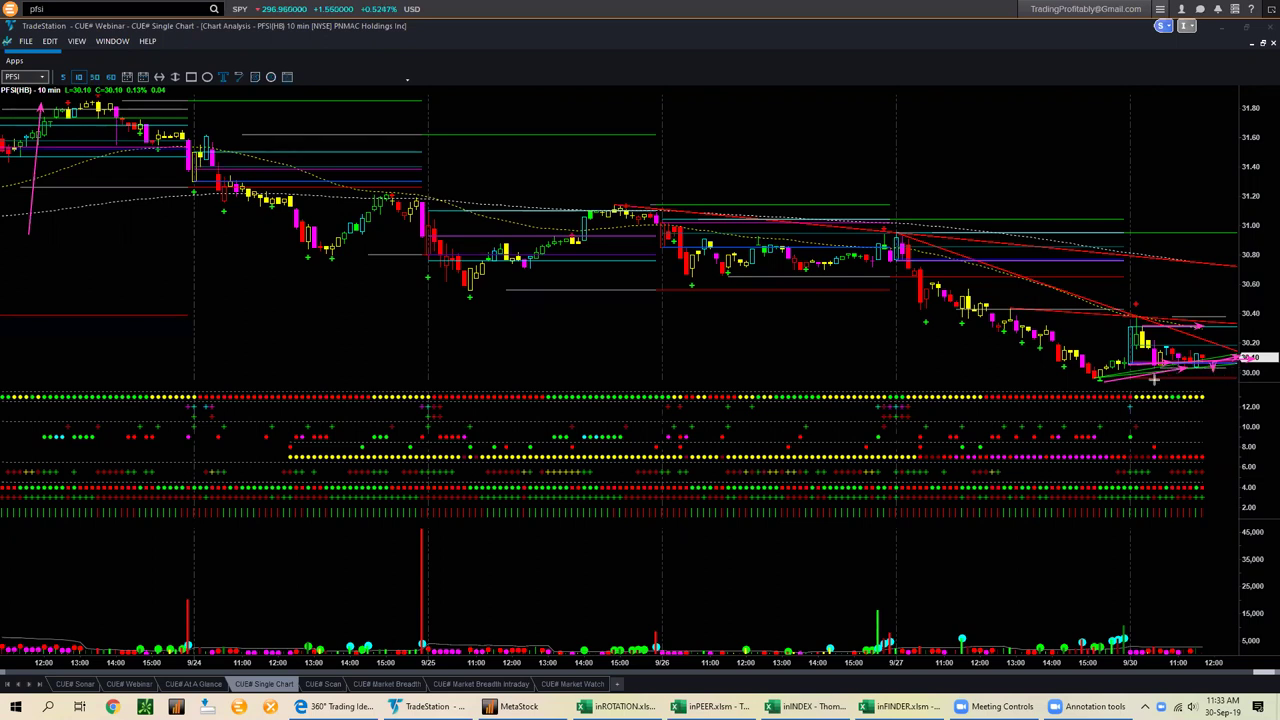
mouse_move(1151, 378)
mouse_down()
mouse_move(1254, 374)
mouse_move(1204, 376)
mouse_up()
Add more arrows at the latest bars and top-left rally, then erase all chart markups
click(1219, 385)
click(1204, 326)
drag(1151, 313, 1251, 318)
drag(1234, 322, 1233, 382)
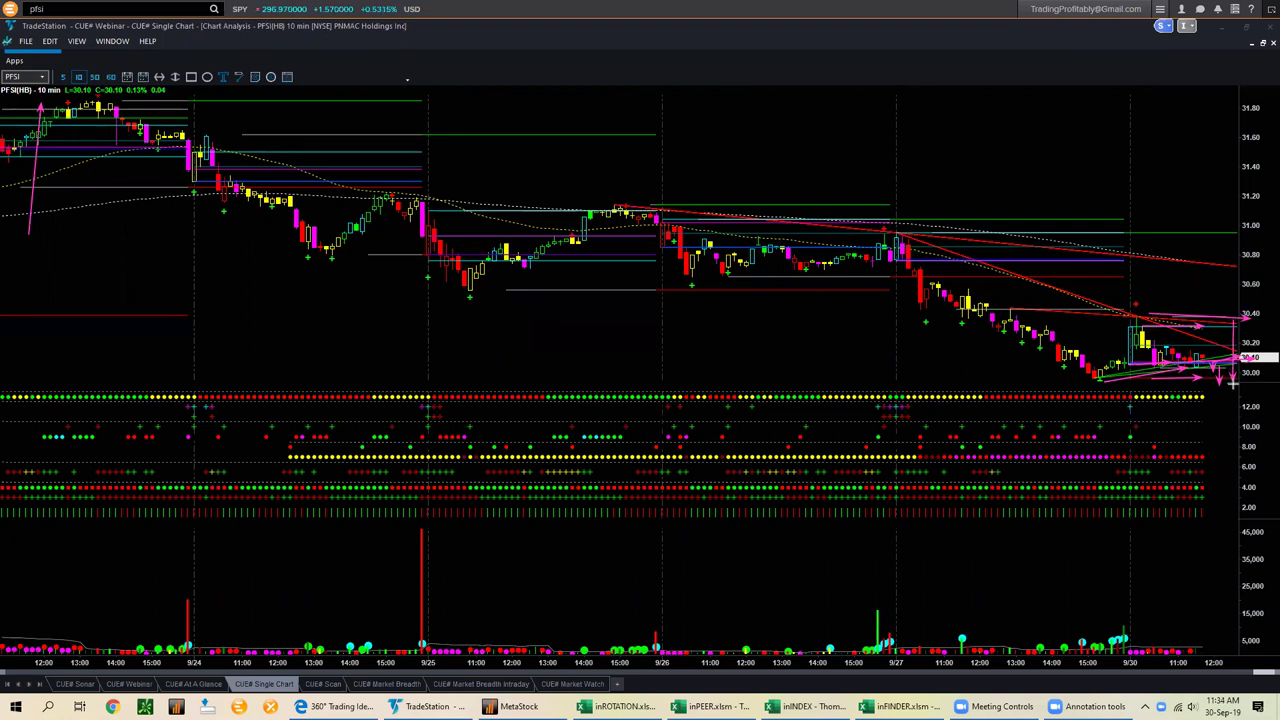
drag(82, 150, 54, 105)
key(Escape)
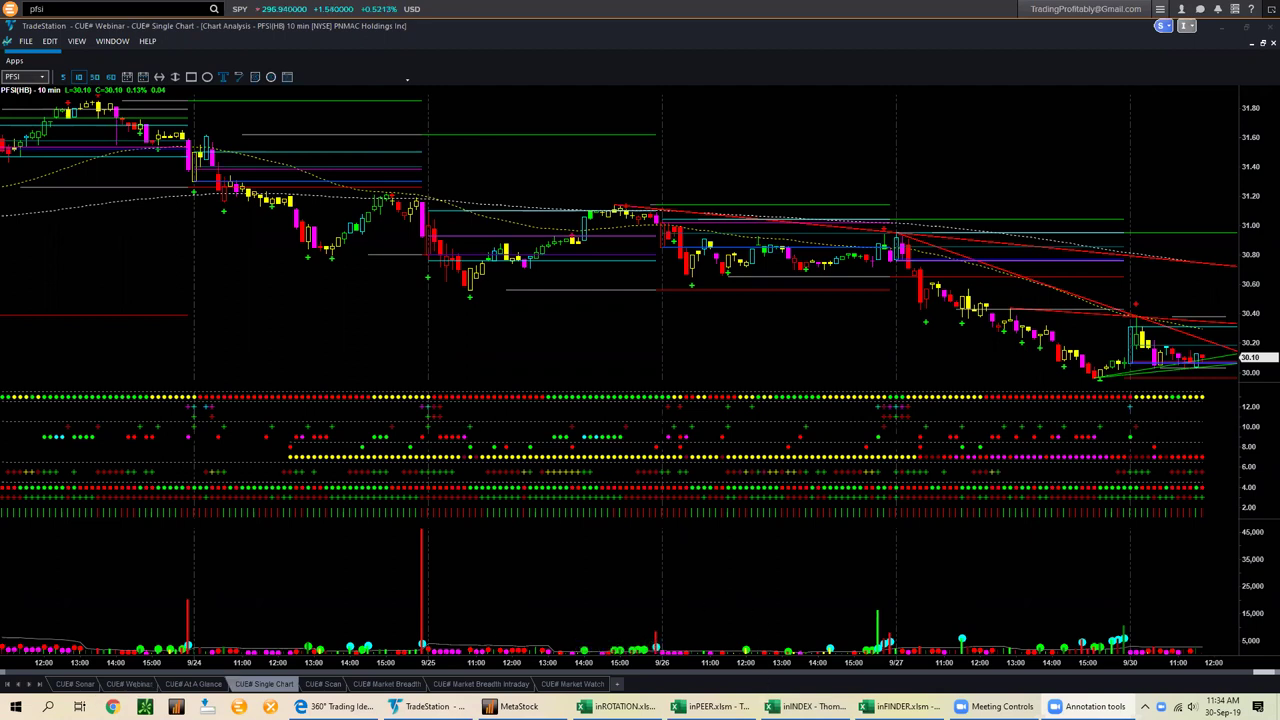
click(710, 706)
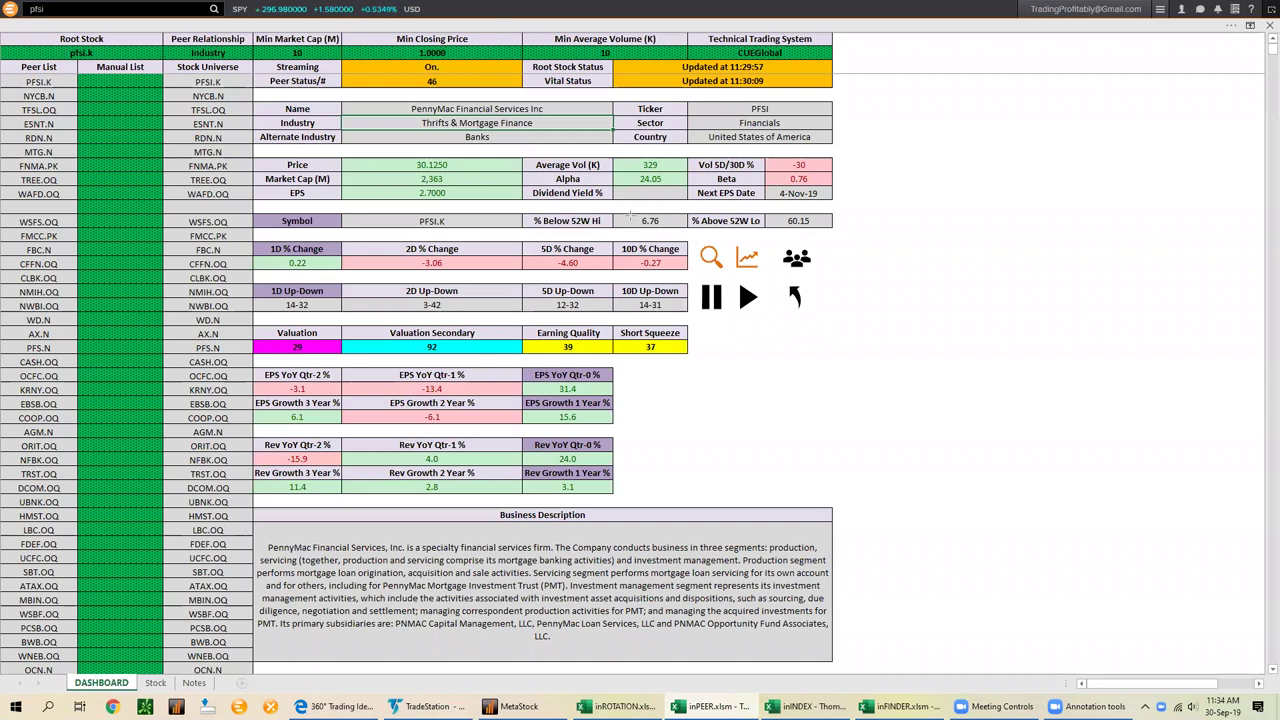
Start pen annotation and draw an arrow to PFSI's Valuation value
key(ctrl+shift+a)
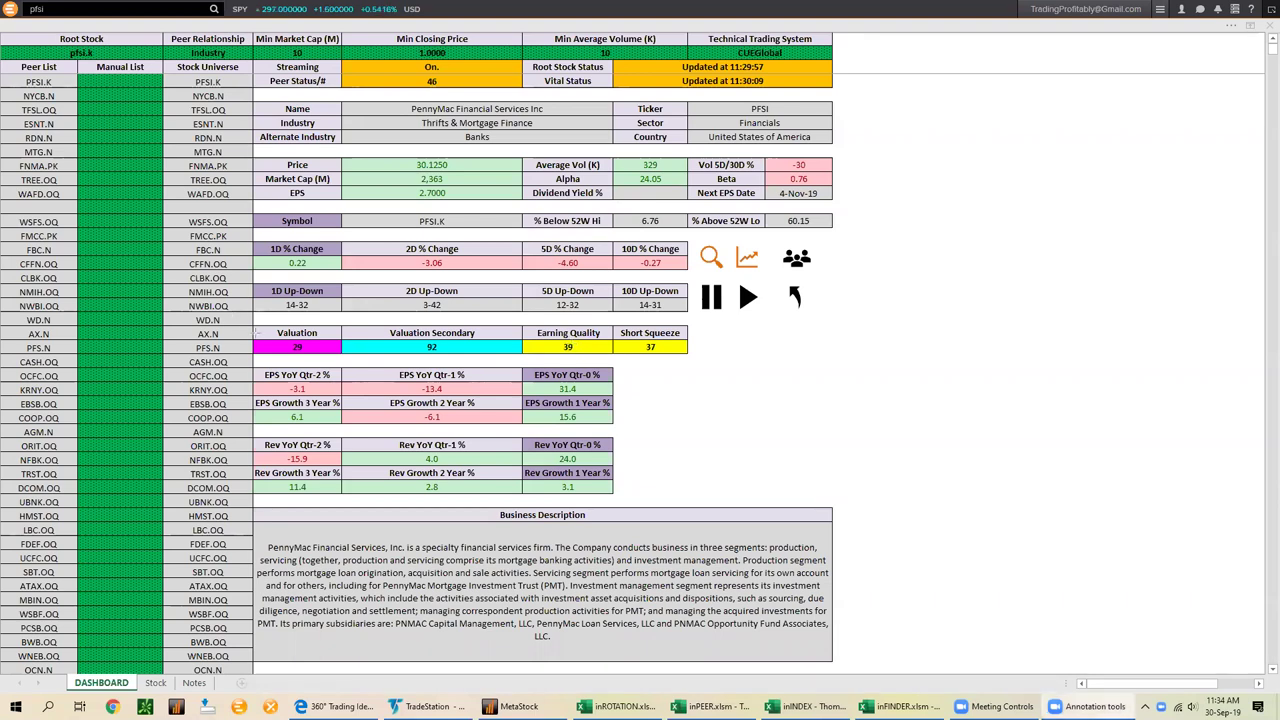
drag(237, 315, 262, 346)
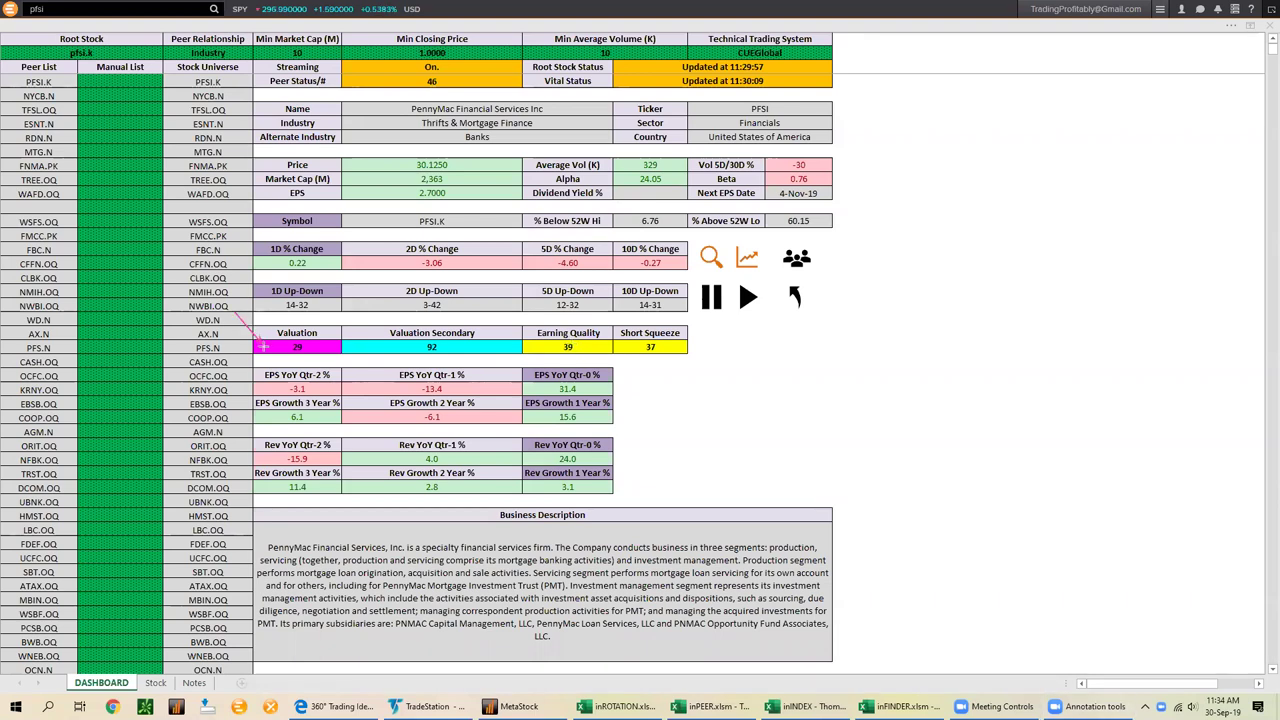
drag(262, 346, 266, 338)
Arrow the EPS growth figures, including EPS YoY Qtr-0 31.4 and the 6.1 growth value
drag(650, 369, 595, 387)
drag(470, 401, 562, 393)
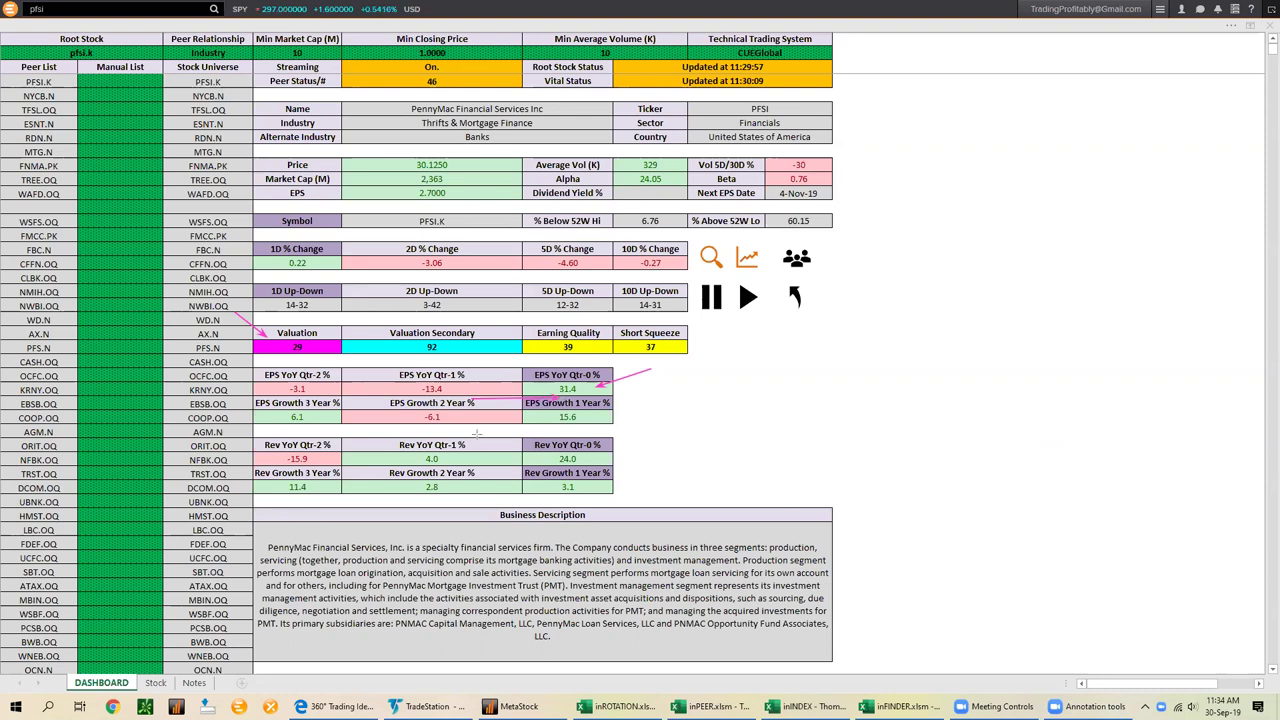
drag(290, 427, 568, 424)
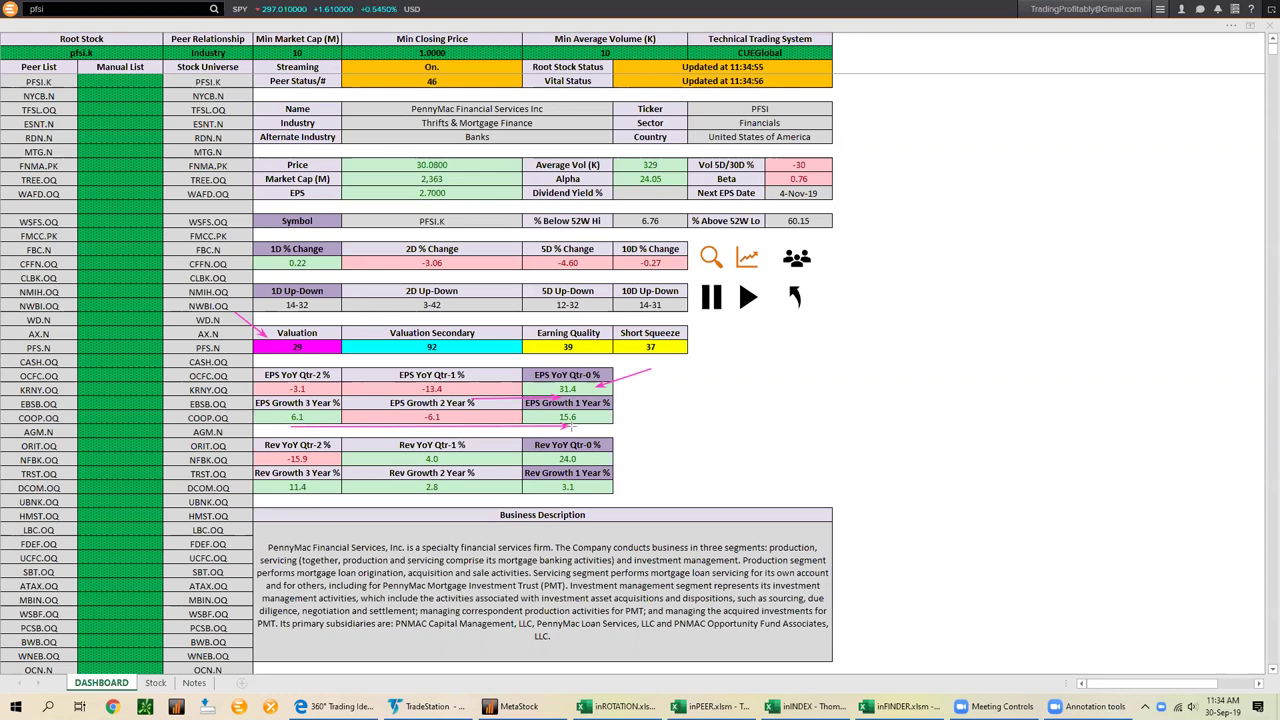
drag(272, 431, 297, 415)
drag(388, 430, 402, 422)
drag(532, 432, 548, 428)
drag(224, 390, 254, 403)
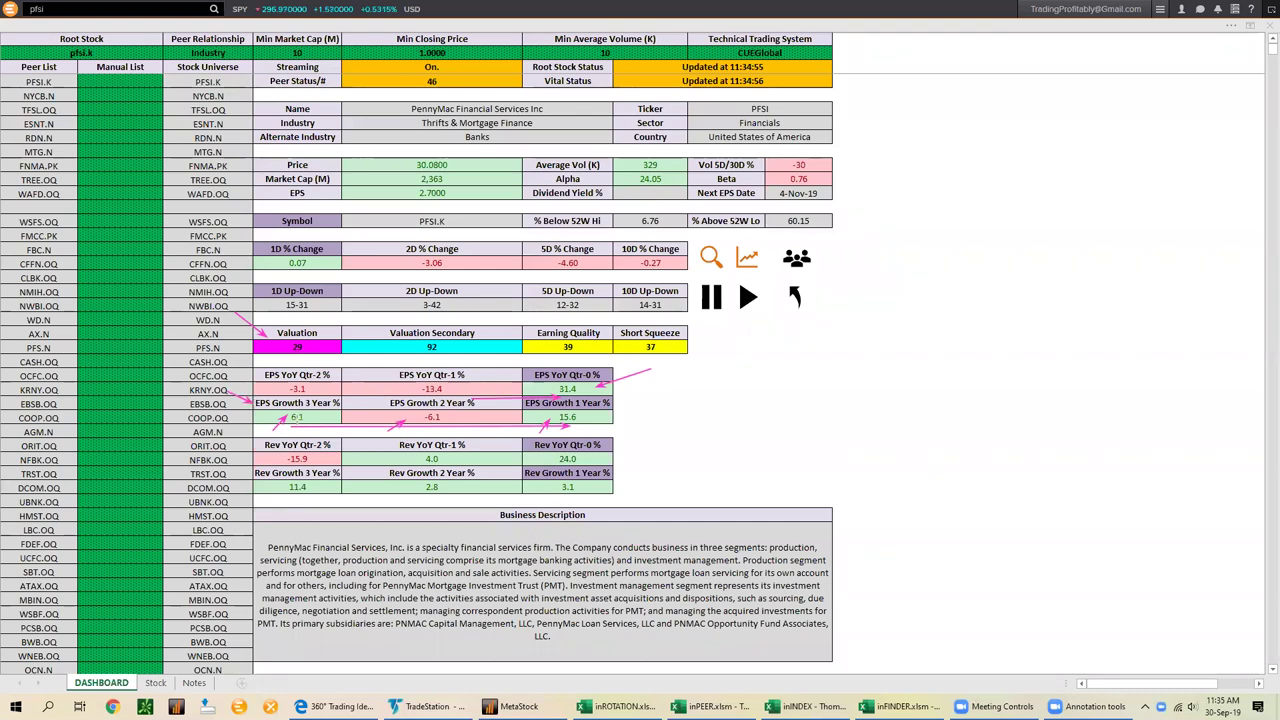
drag(369, 403, 398, 403)
drag(516, 403, 531, 403)
Re-mark Valuation, the 6.76 below-high and EPS YoY Qtr-0, then clear all dashboard markups
drag(234, 316, 259, 349)
drag(621, 203, 637, 218)
drag(632, 199, 641, 216)
drag(265, 311, 283, 341)
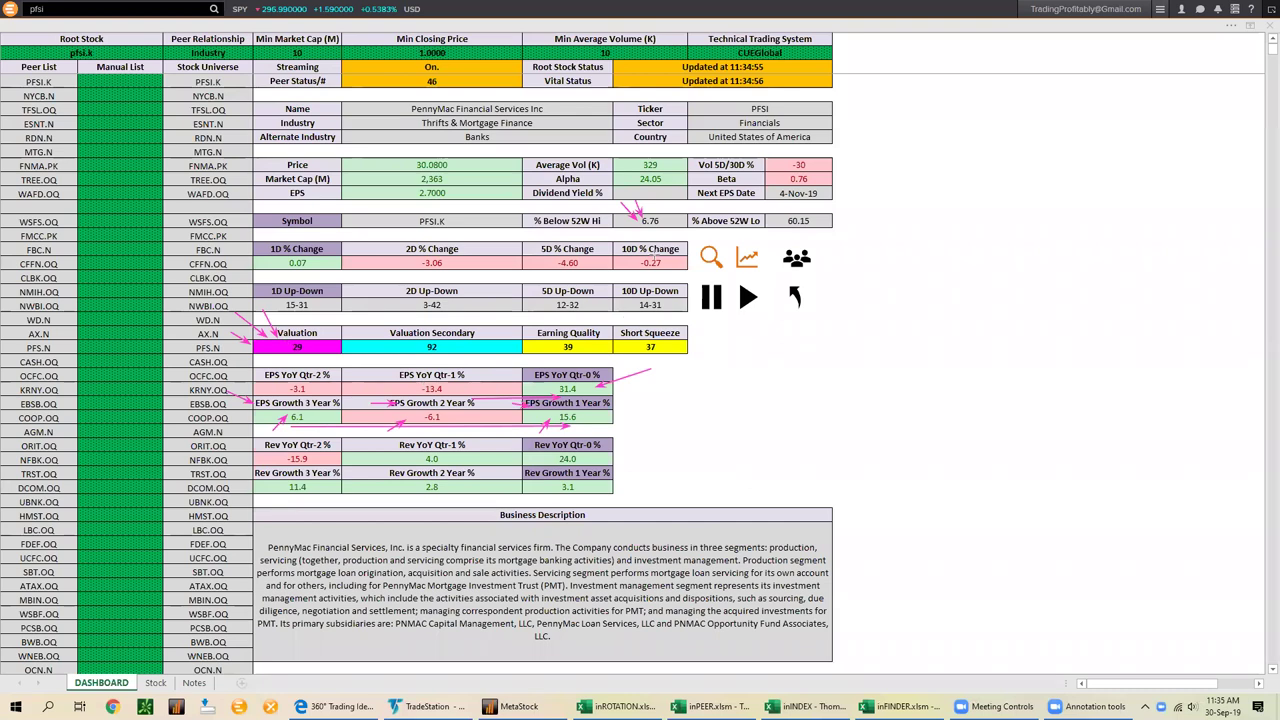
drag(654, 377, 606, 390)
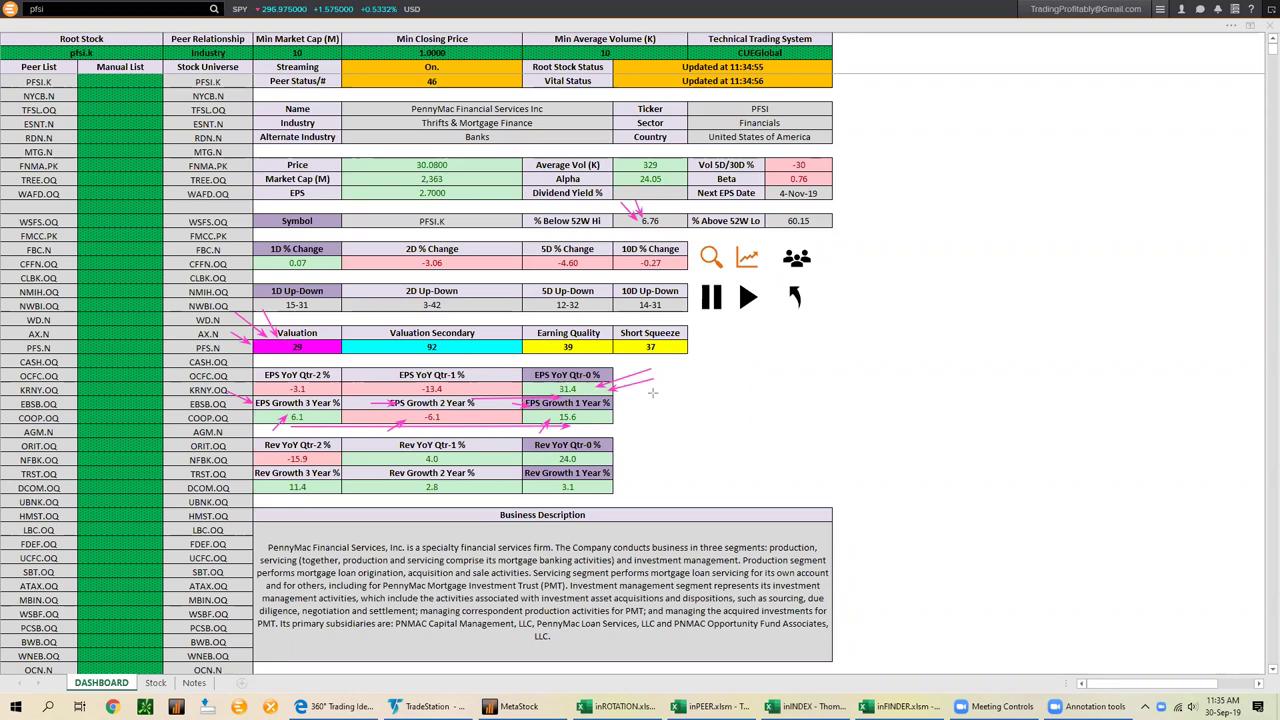
key(Escape)
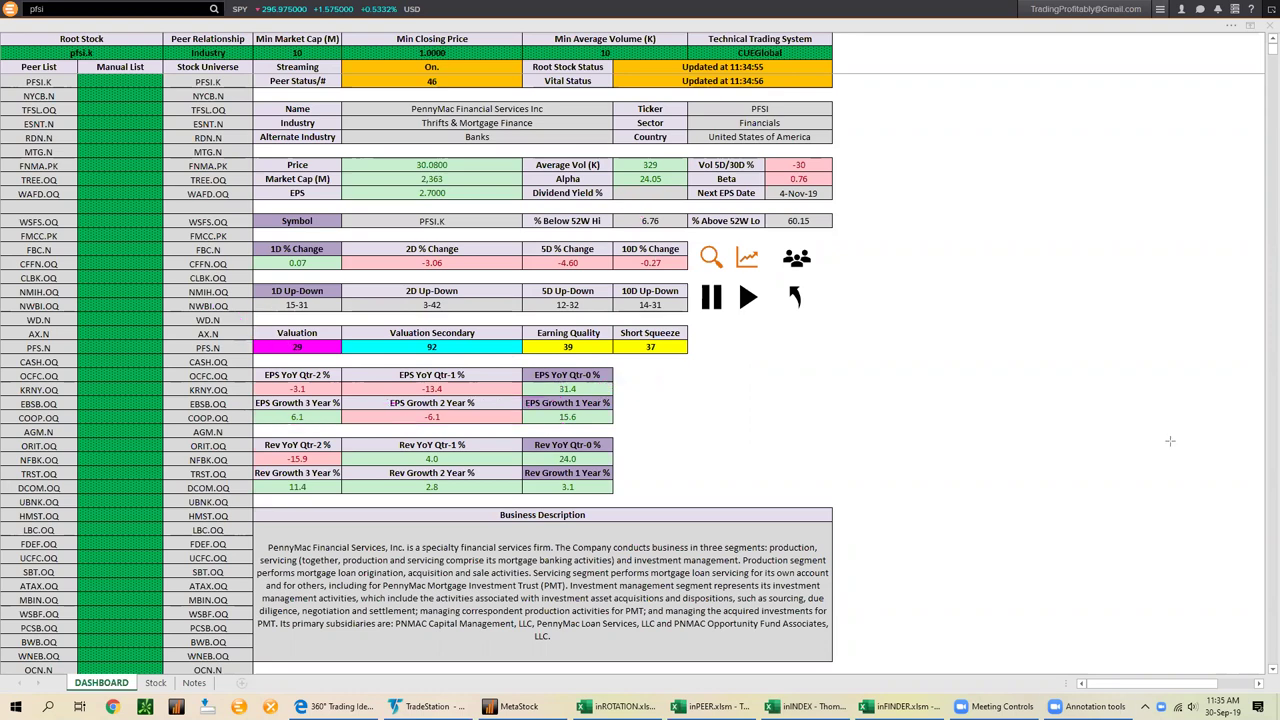
key(alt+Tab)
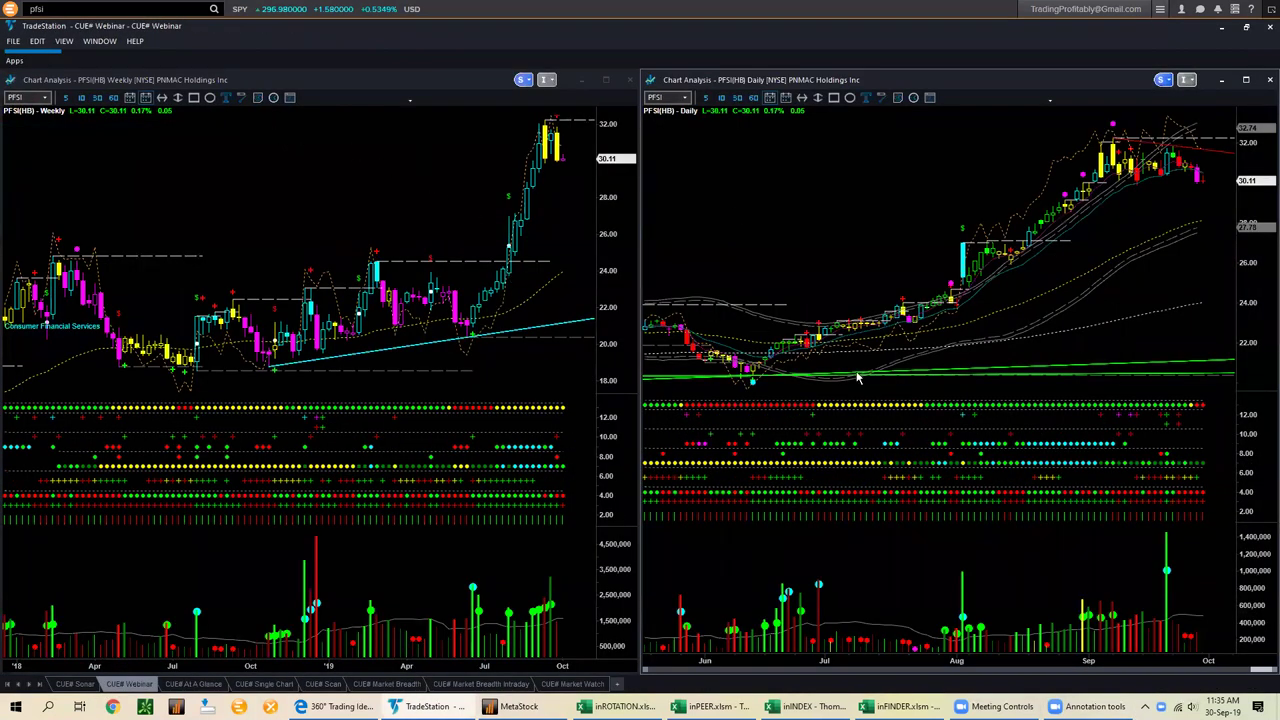
Arrow the weekly PFSI breakout, clear it, and return to the inPEER dashboard
mouse_move(440, 206)
mouse_down()
mouse_move(502, 251)
mouse_move(540, 132)
mouse_up()
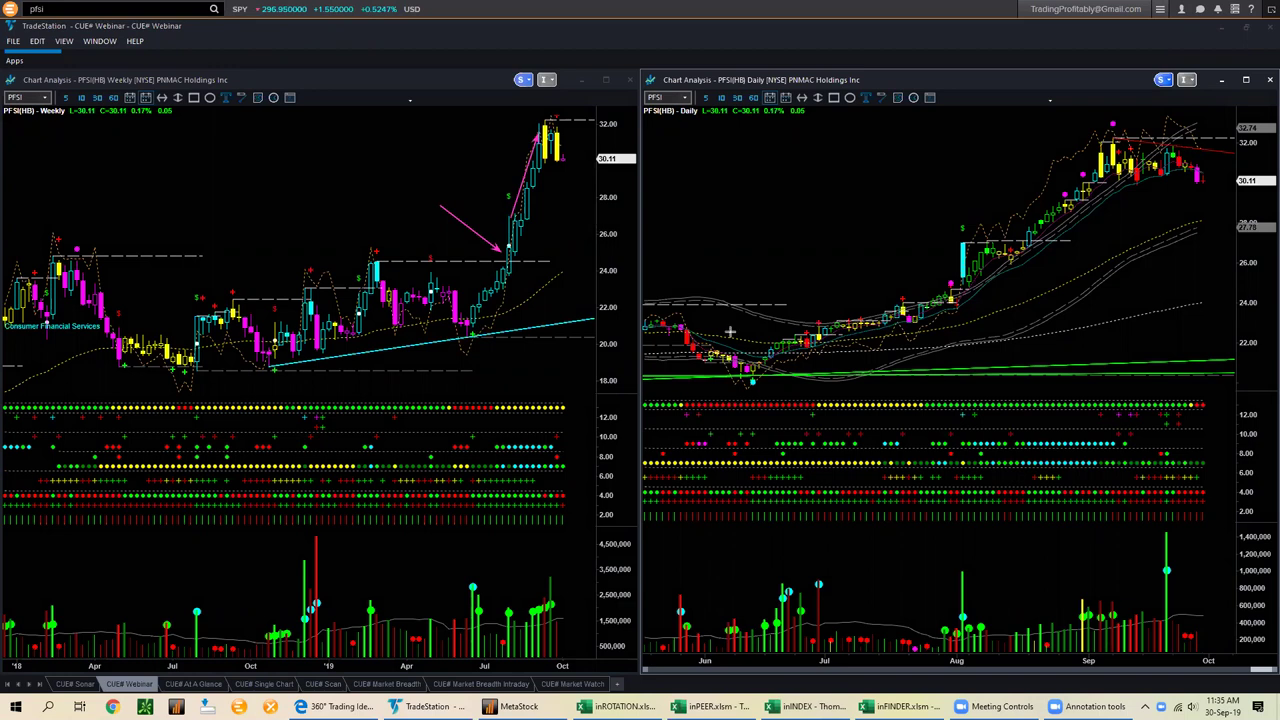
key(Escape)
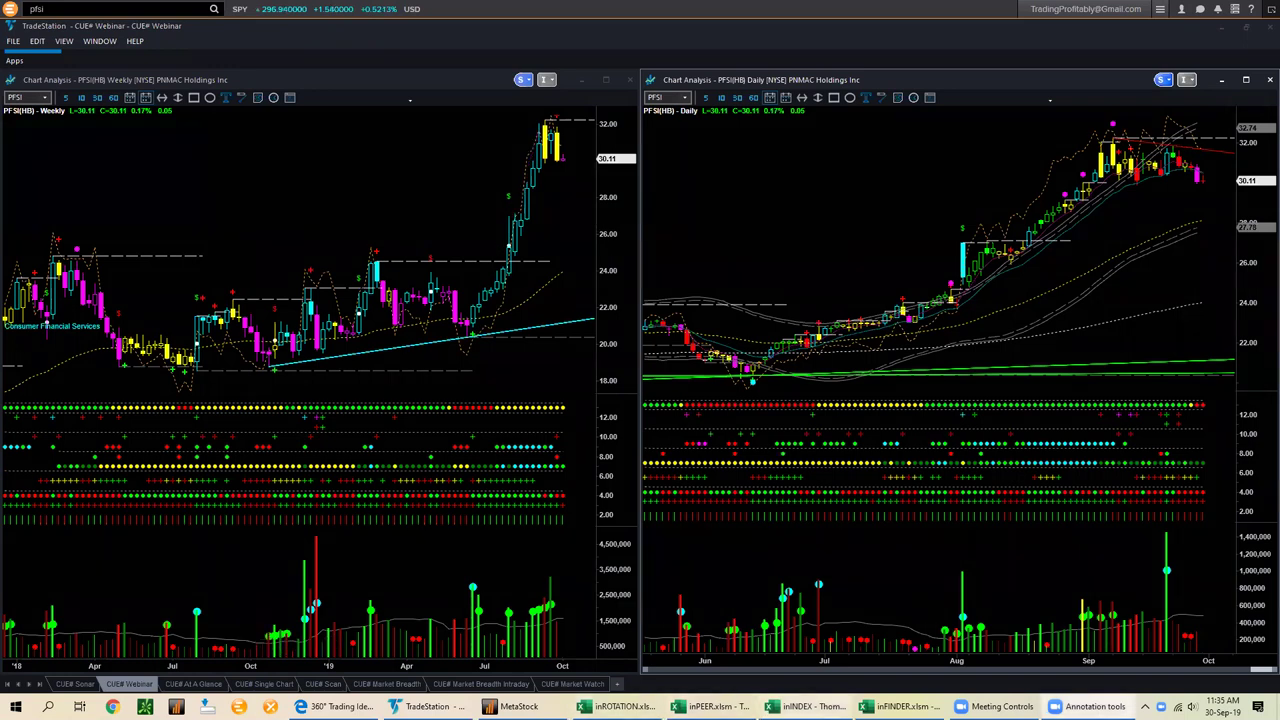
click(712, 706)
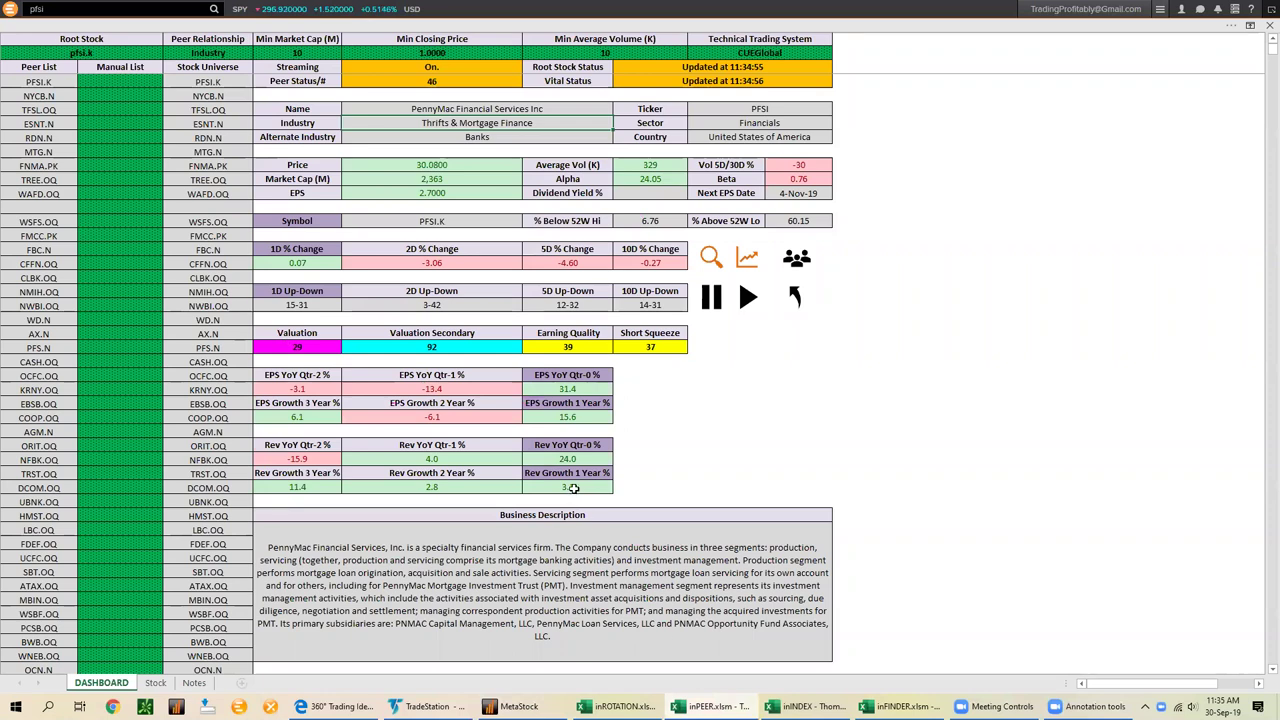
Open PFSI's industry ranking from the Valuation cell and check the Thrifts & Mortgage Finance 1D rank 12
click(302, 346)
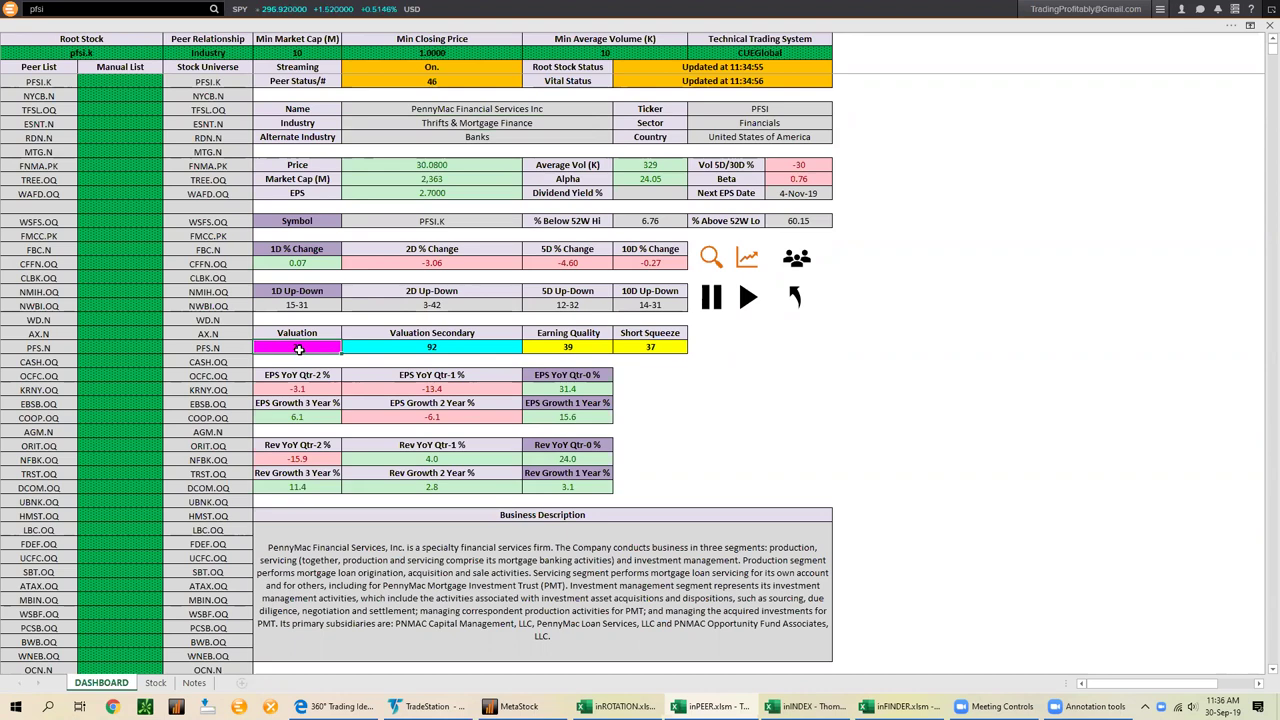
click(298, 348)
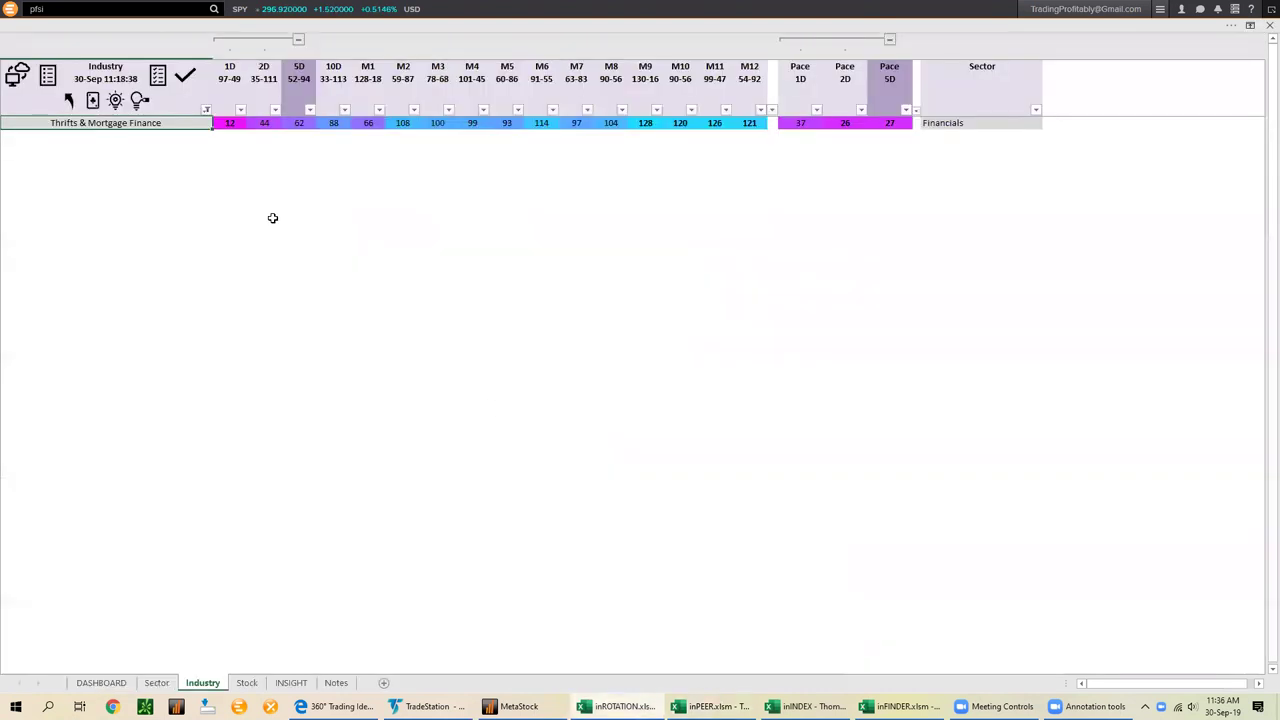
click(232, 123)
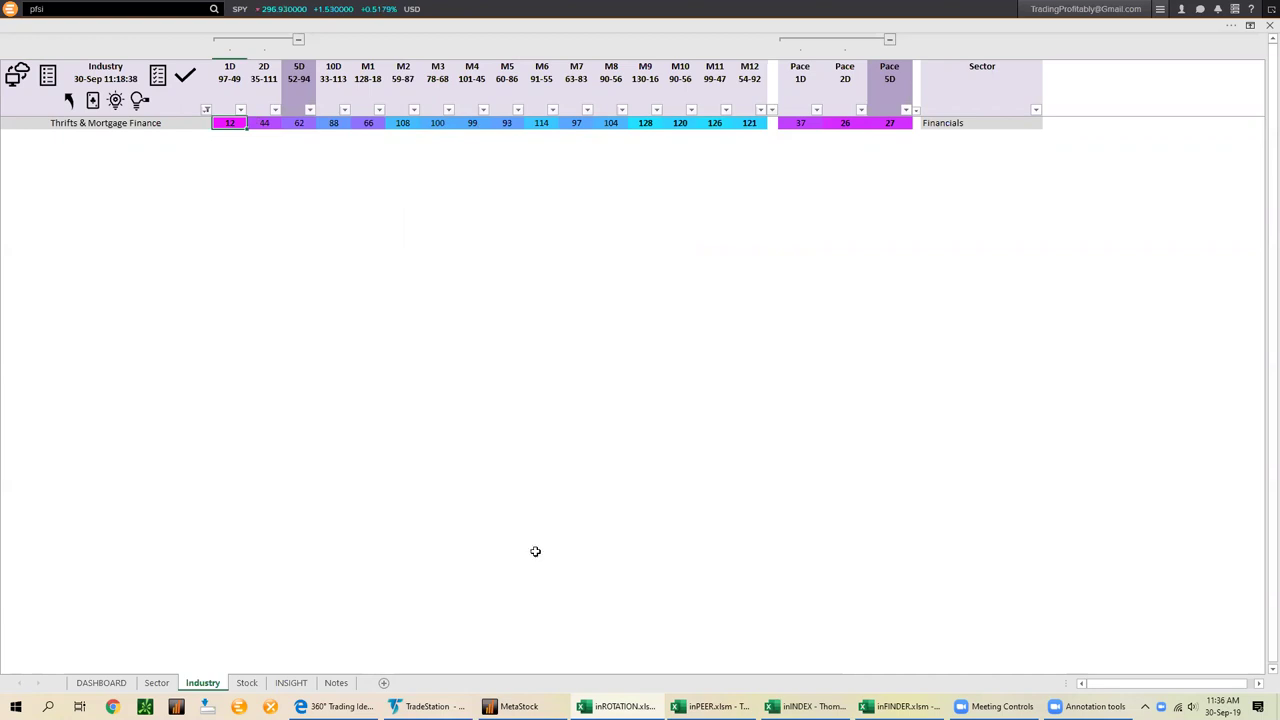
click(420, 706)
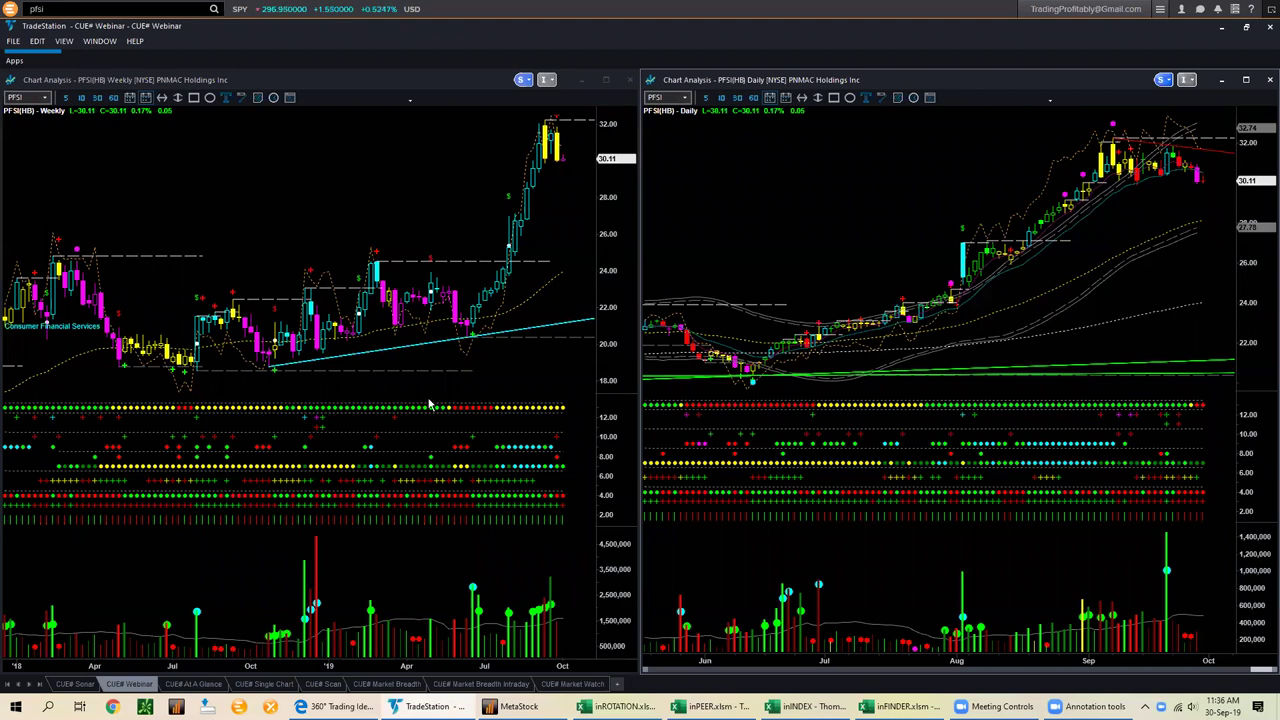
Review PFSI in the CUE# At A Glance and 10-minute CUE# Single Chart workspaces
click(213, 687)
click(264, 685)
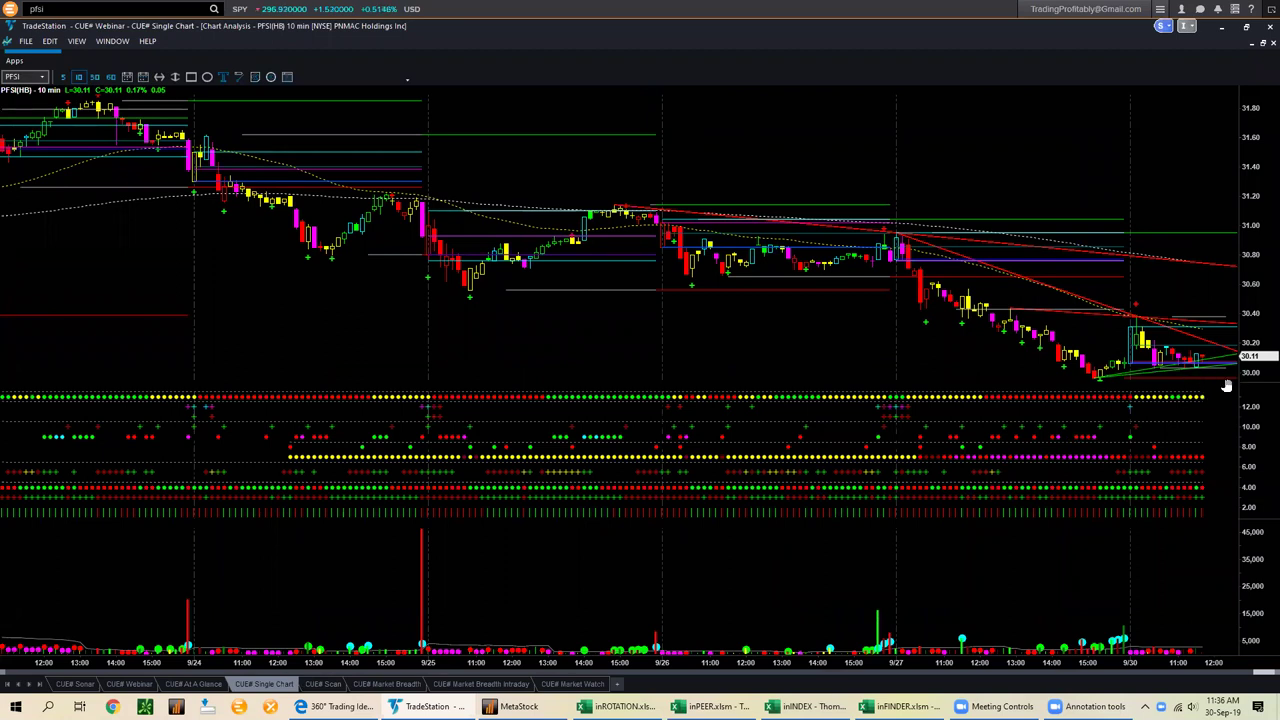
click(188, 685)
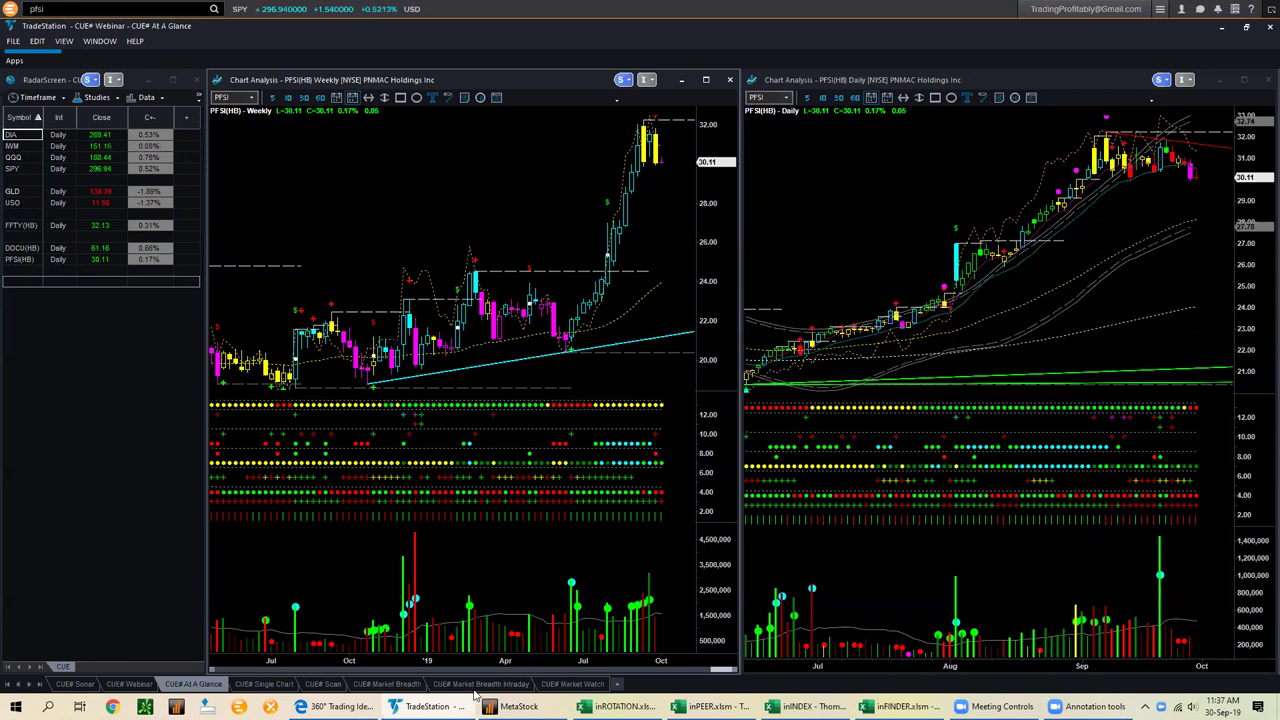
click(618, 706)
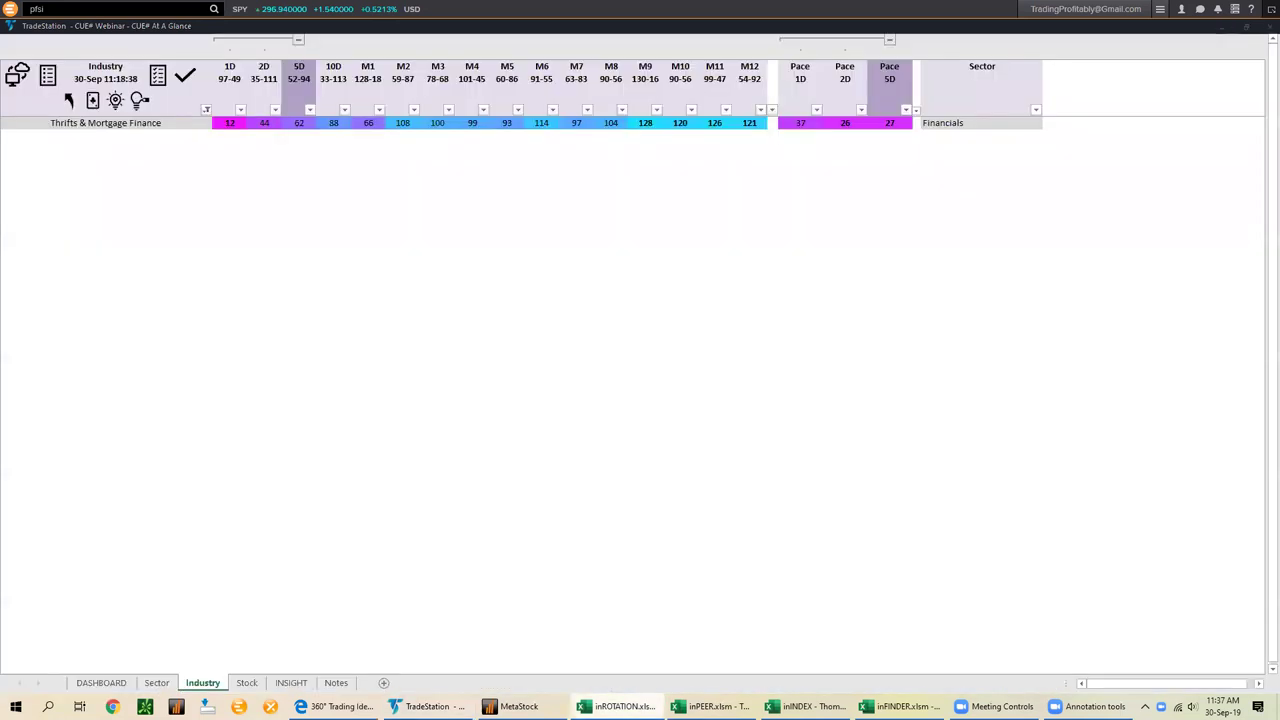
Refresh the Sector table, highlight the Financials row, and move to the Industry sheet
click(157, 683)
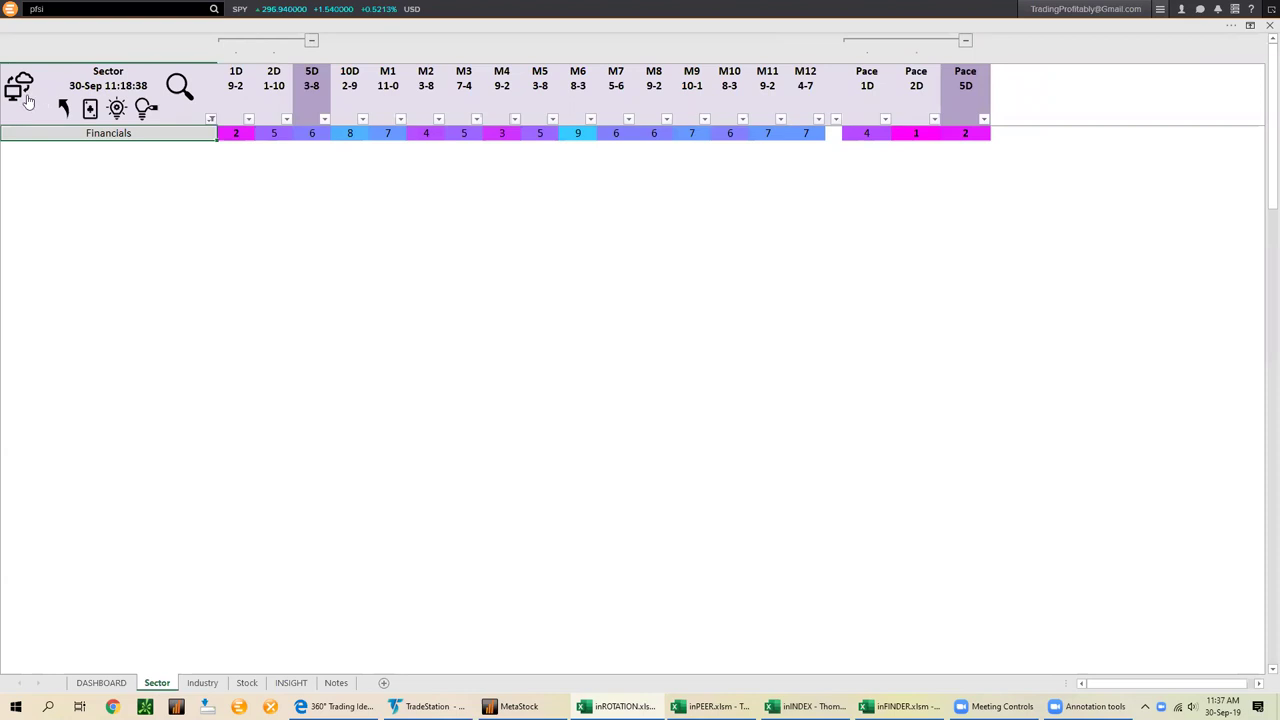
click(126, 134)
click(18, 88)
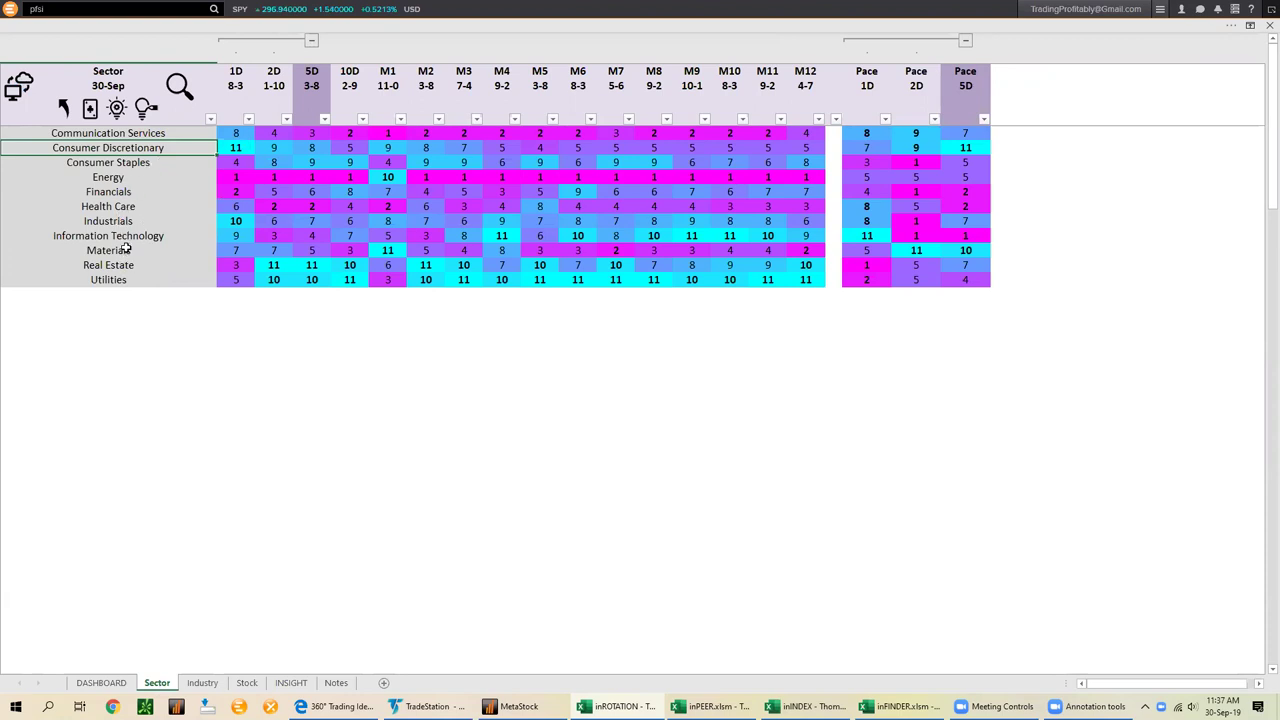
click(127, 192)
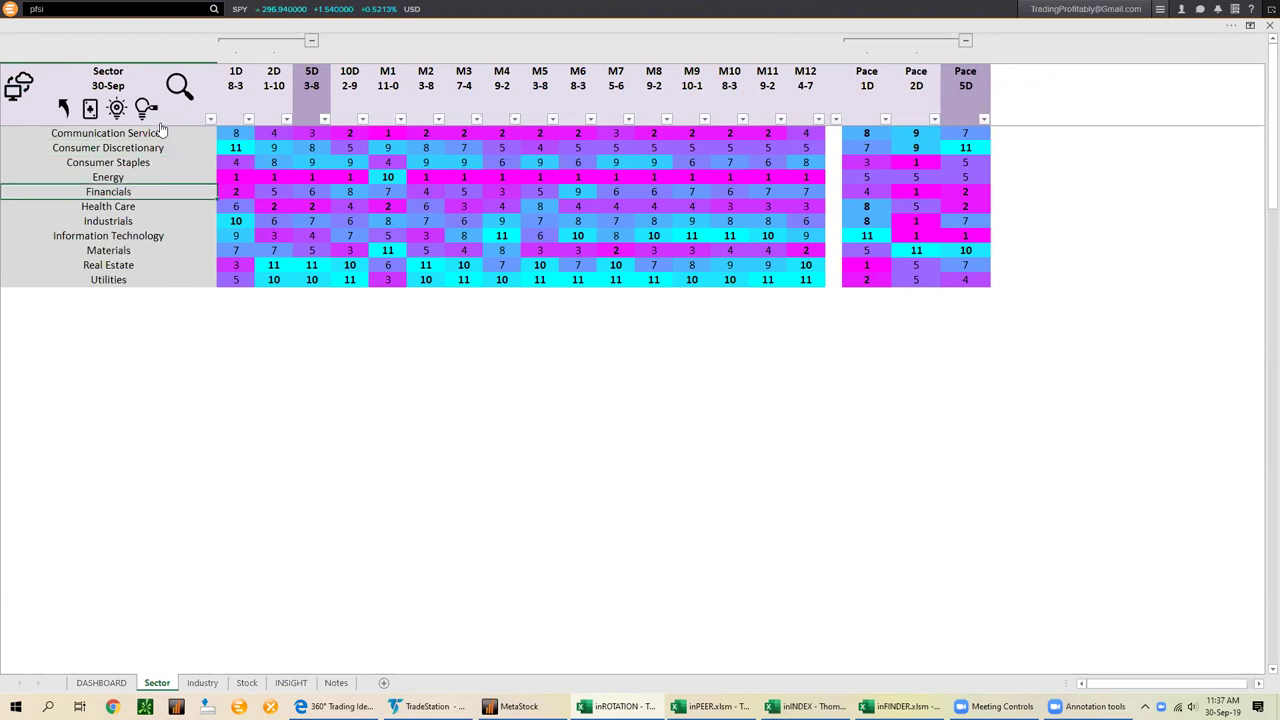
click(117, 109)
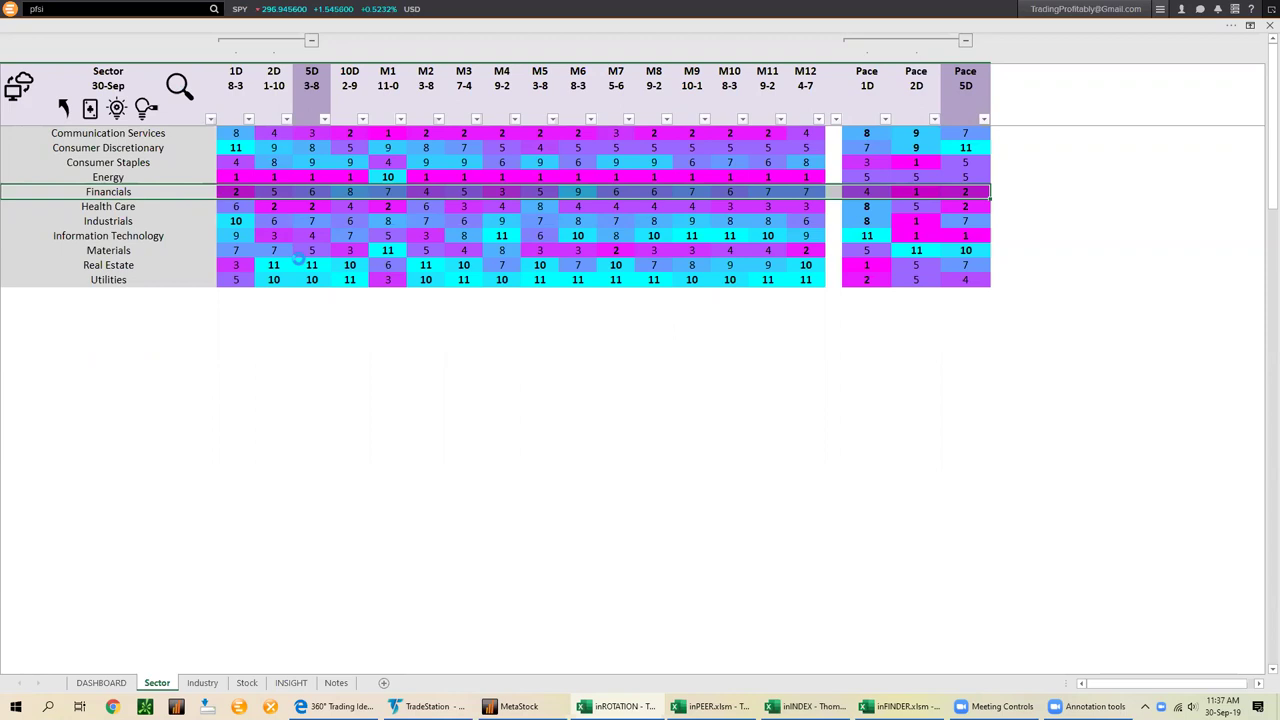
key(ctrl+Page_Down)
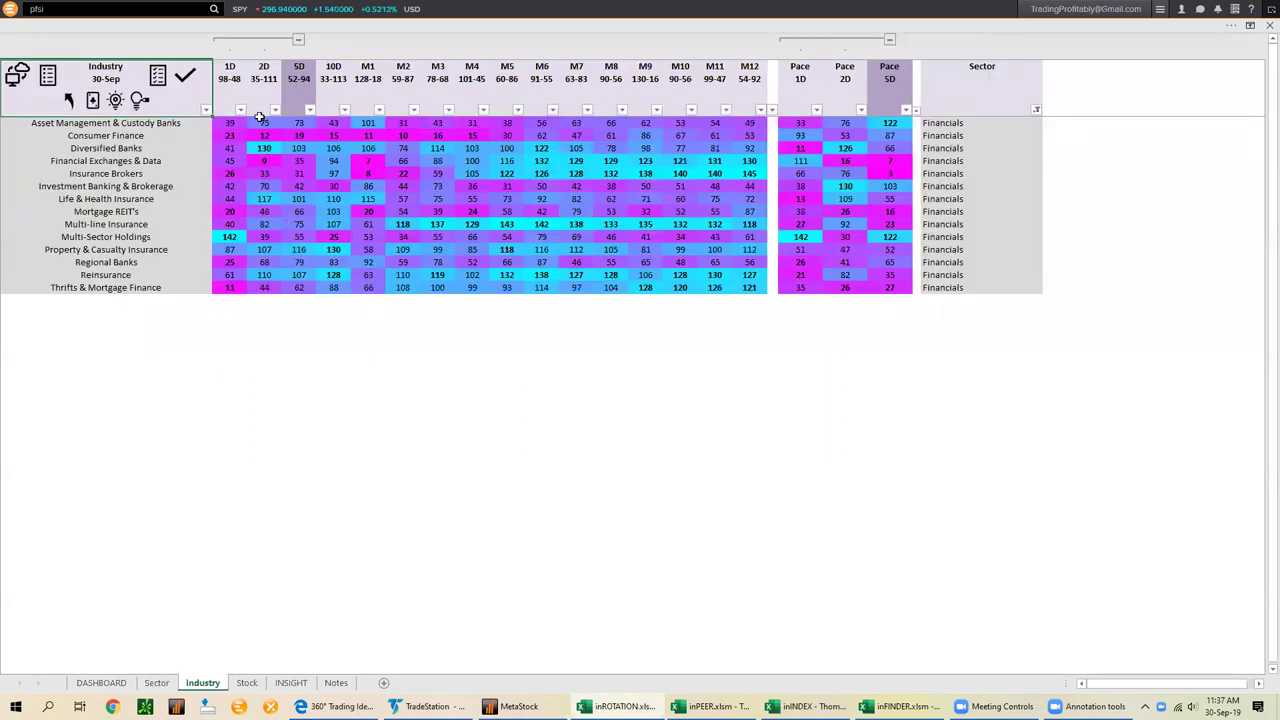
Sort the Financials industries by 1D rank with Thrifts & Mortgage Finance first, and shade the top five grey
click(169, 237)
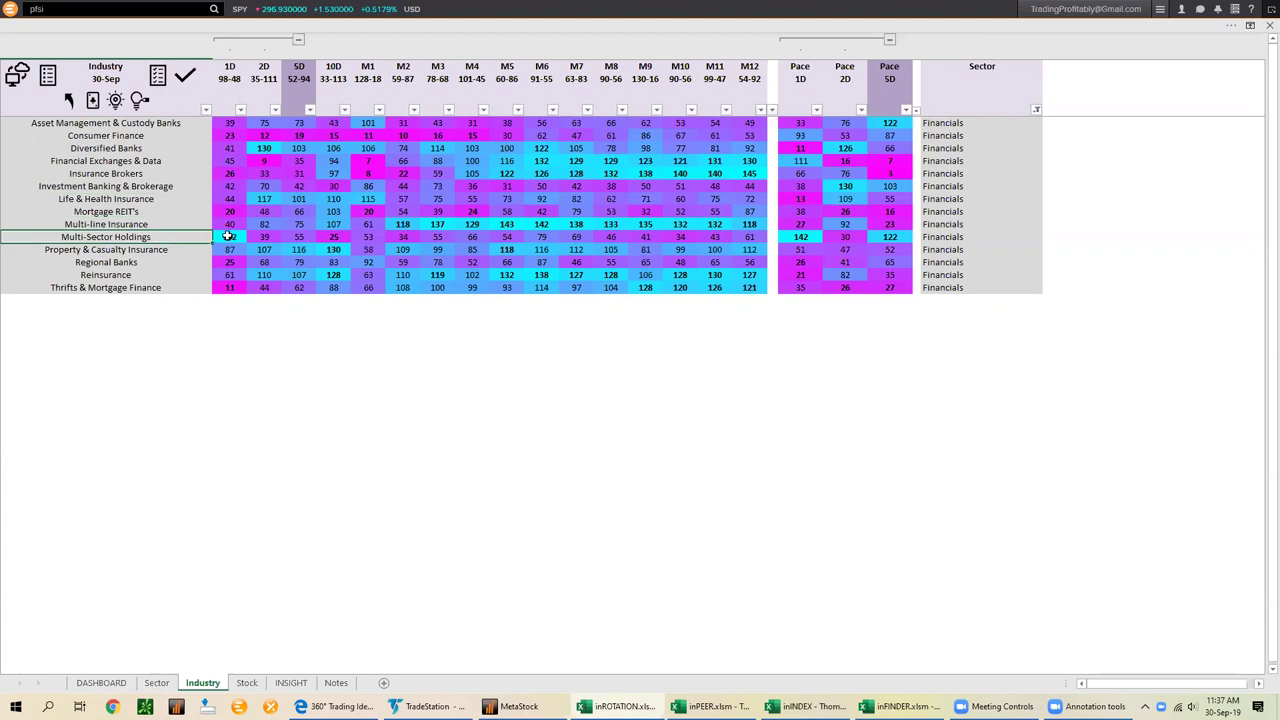
click(225, 80)
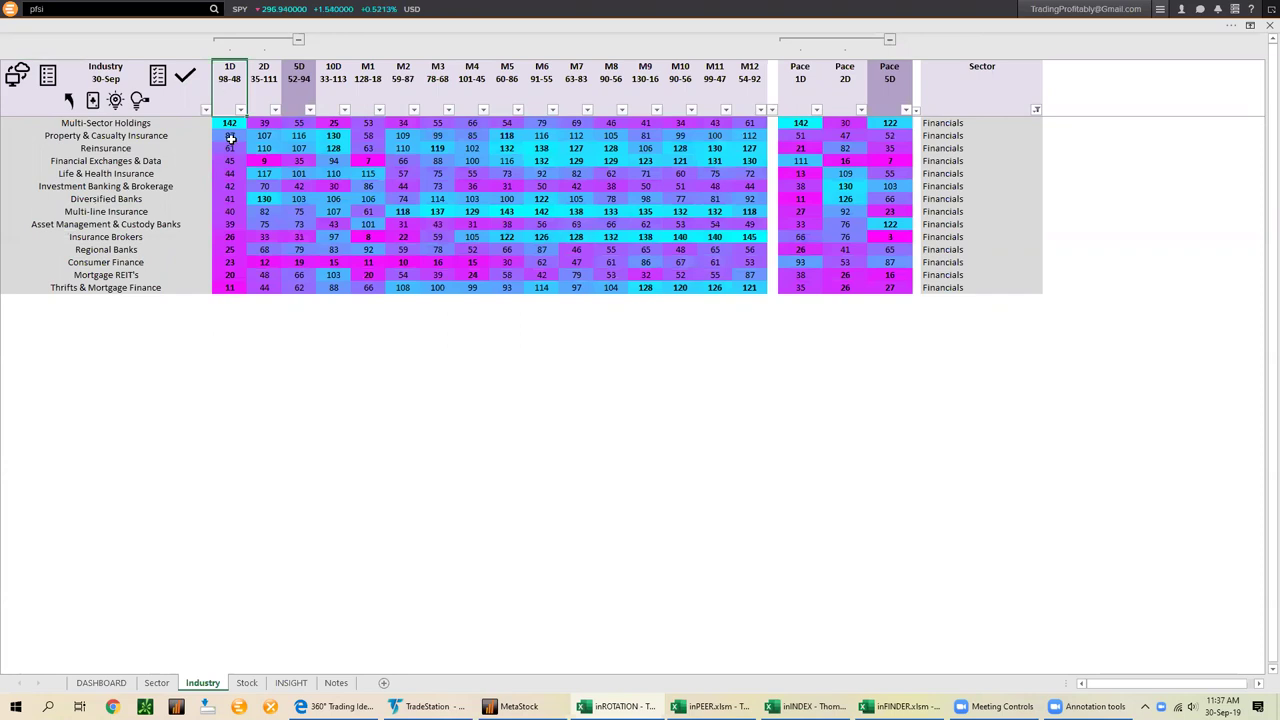
click(230, 88)
drag(230, 123, 237, 164)
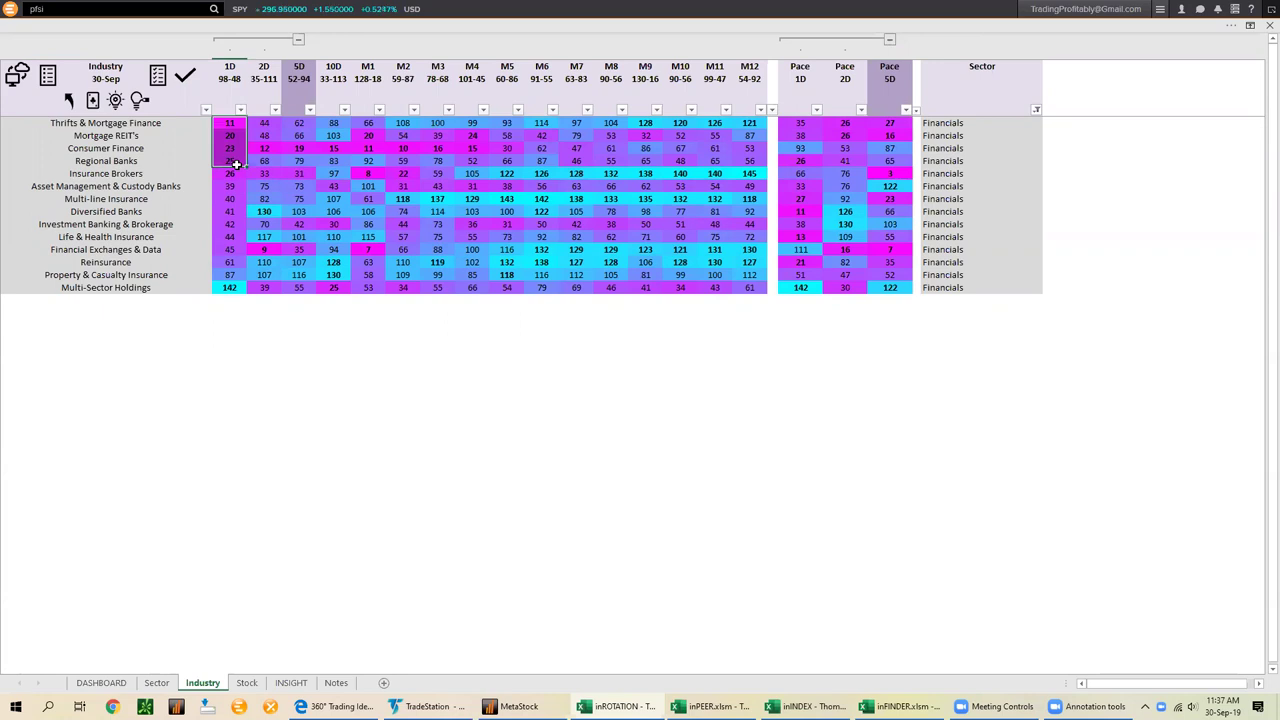
drag(237, 164, 238, 177)
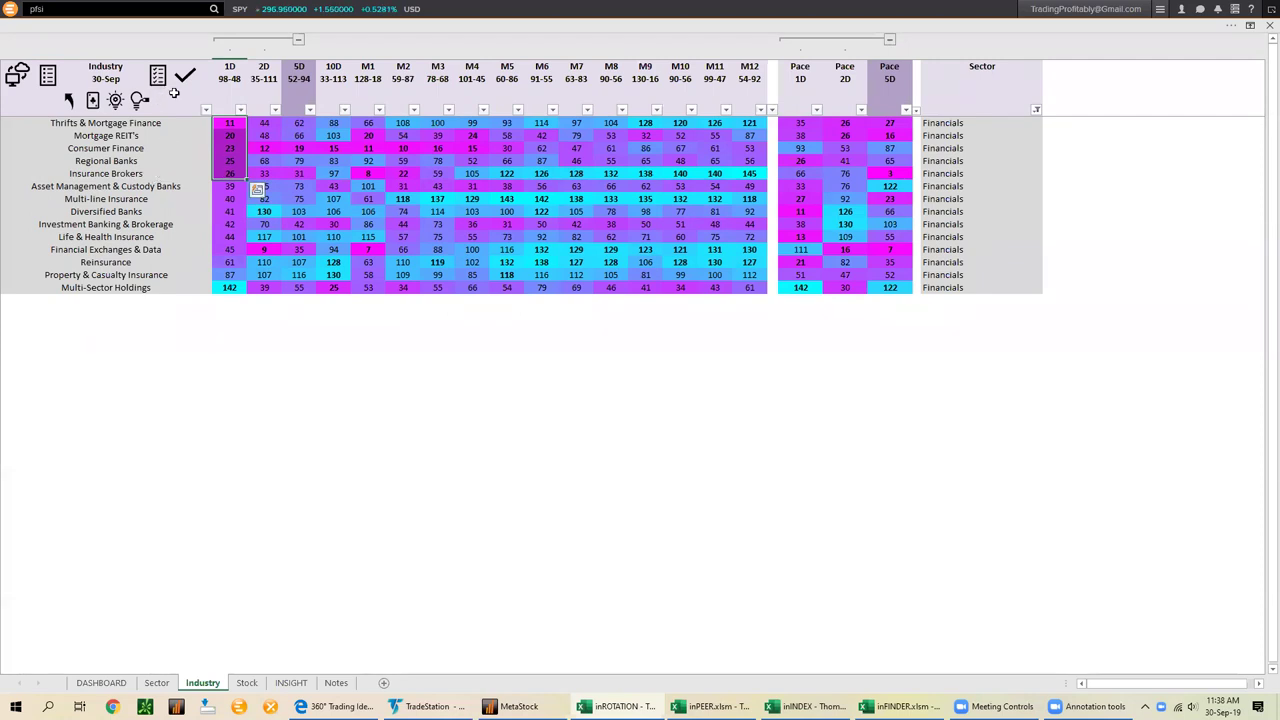
click(115, 100)
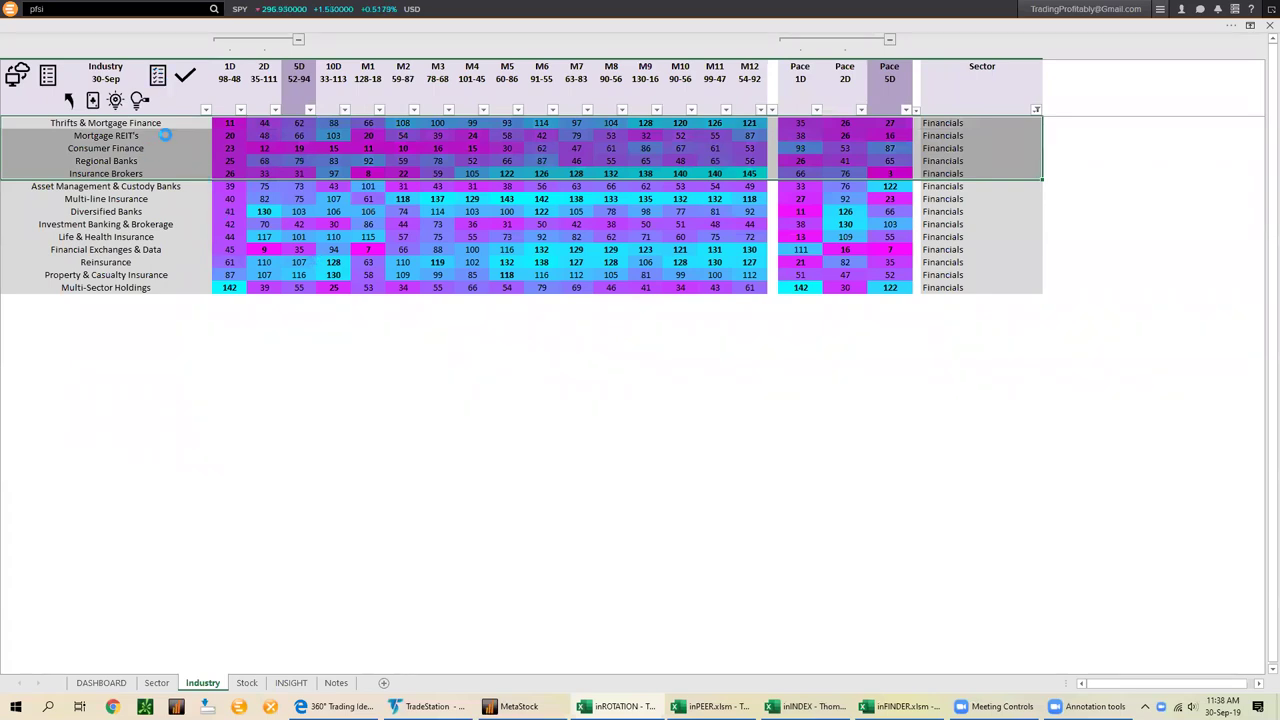
scroll(143, 155, down, 1)
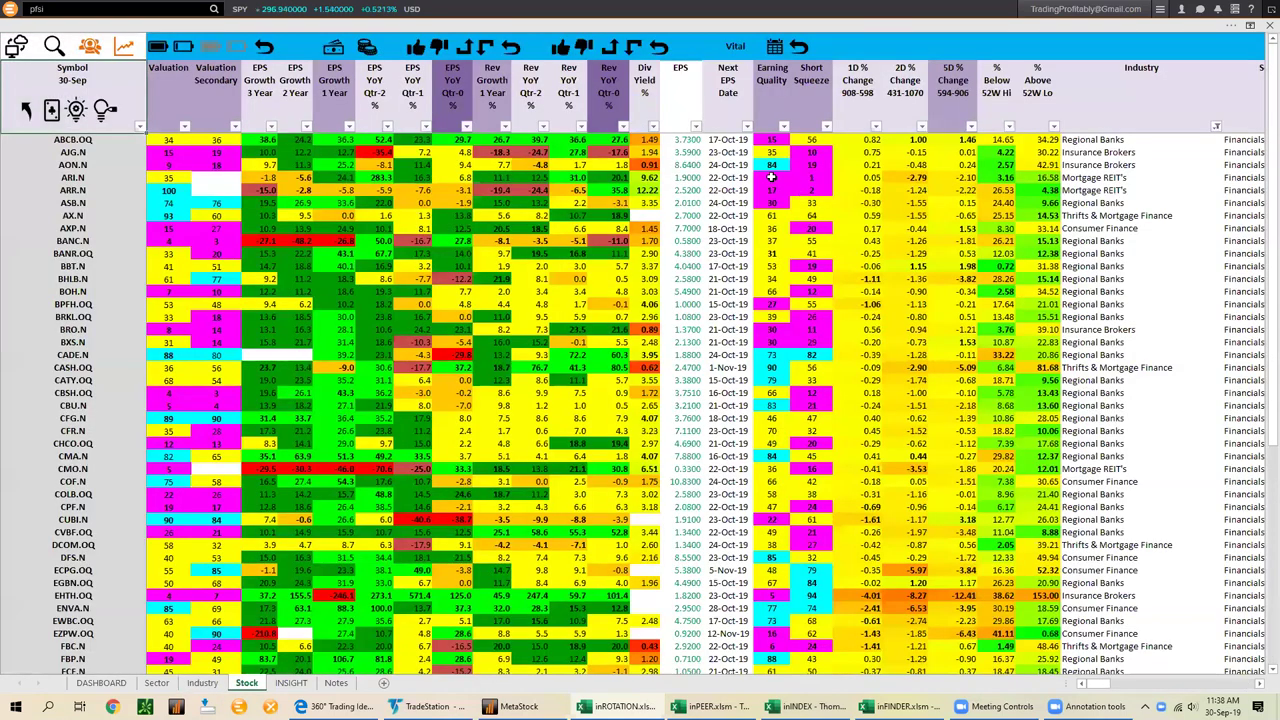
Select the Valuation scores of the Financials stocks from AJG.N through BANC.N
drag(151, 152, 168, 181)
click(166, 238)
drag(166, 244, 166, 246)
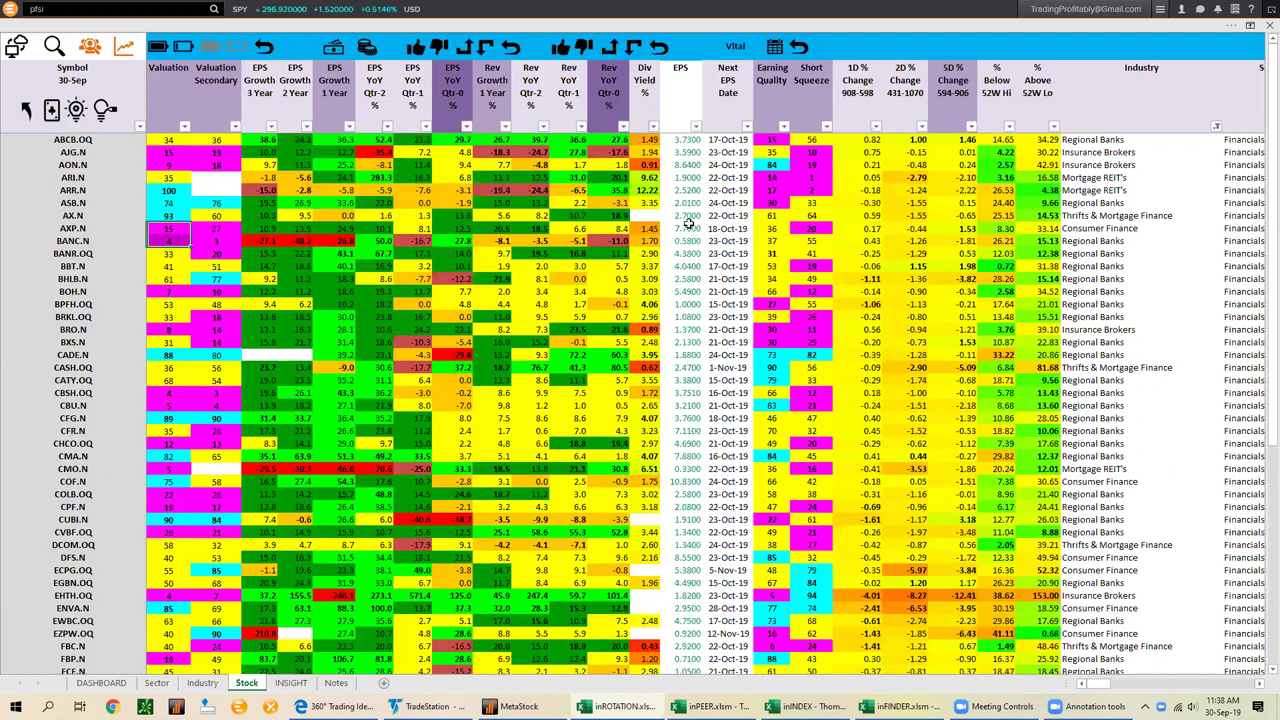
Sort the stocks by 1D % Change, highlight the weakest performers' rows, and select the remaining Valuation scores
click(856, 96)
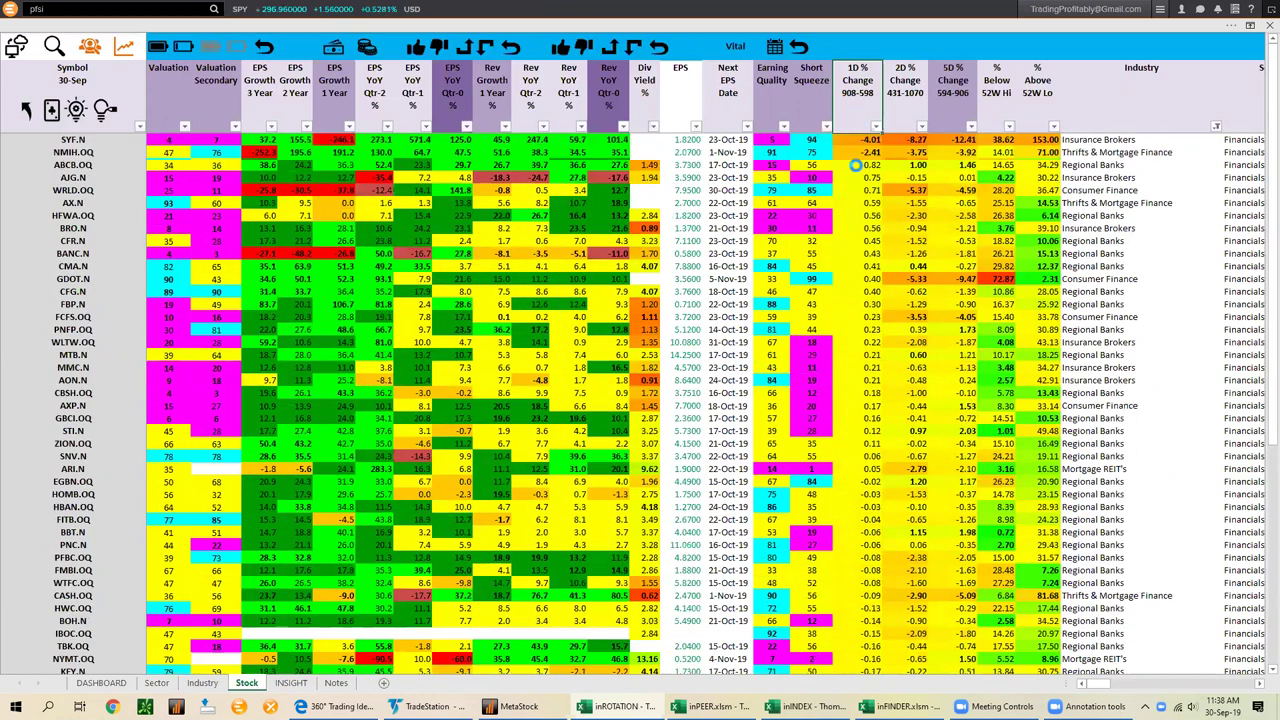
mouse_move(869, 141)
mouse_down()
mouse_move(872, 500)
mouse_move(872, 140)
mouse_up()
click(870, 500)
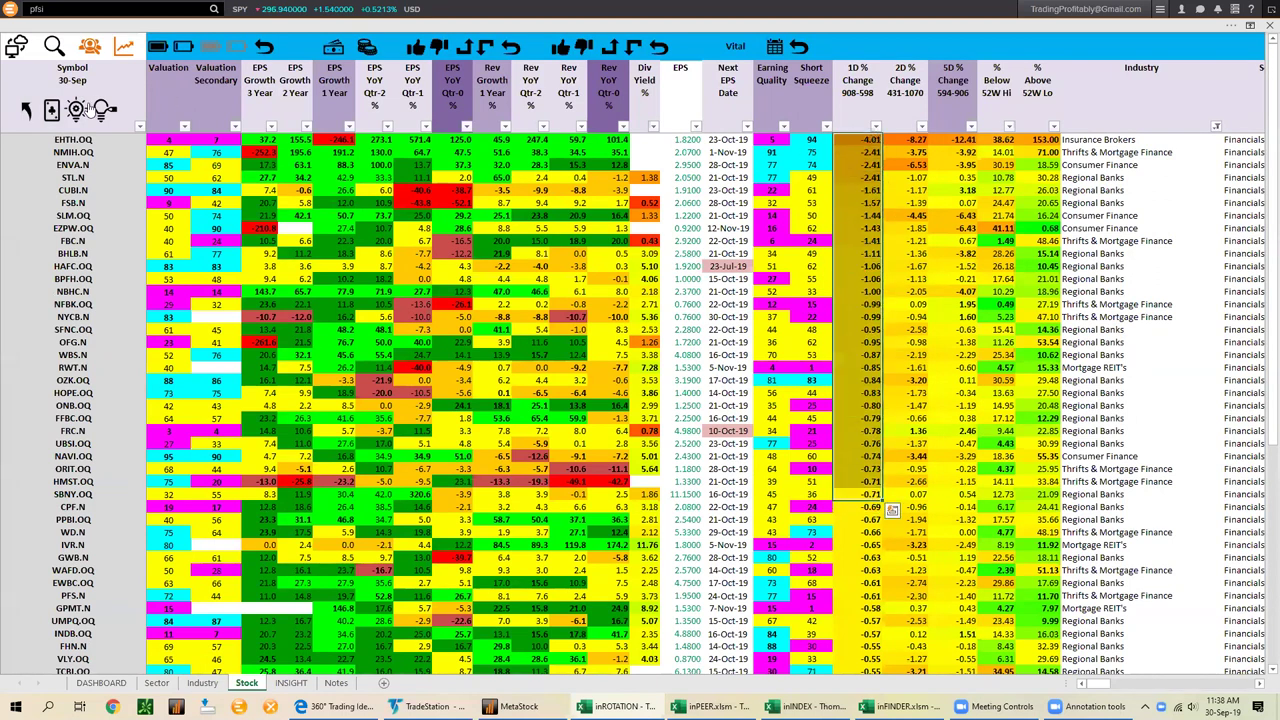
click(105, 110)
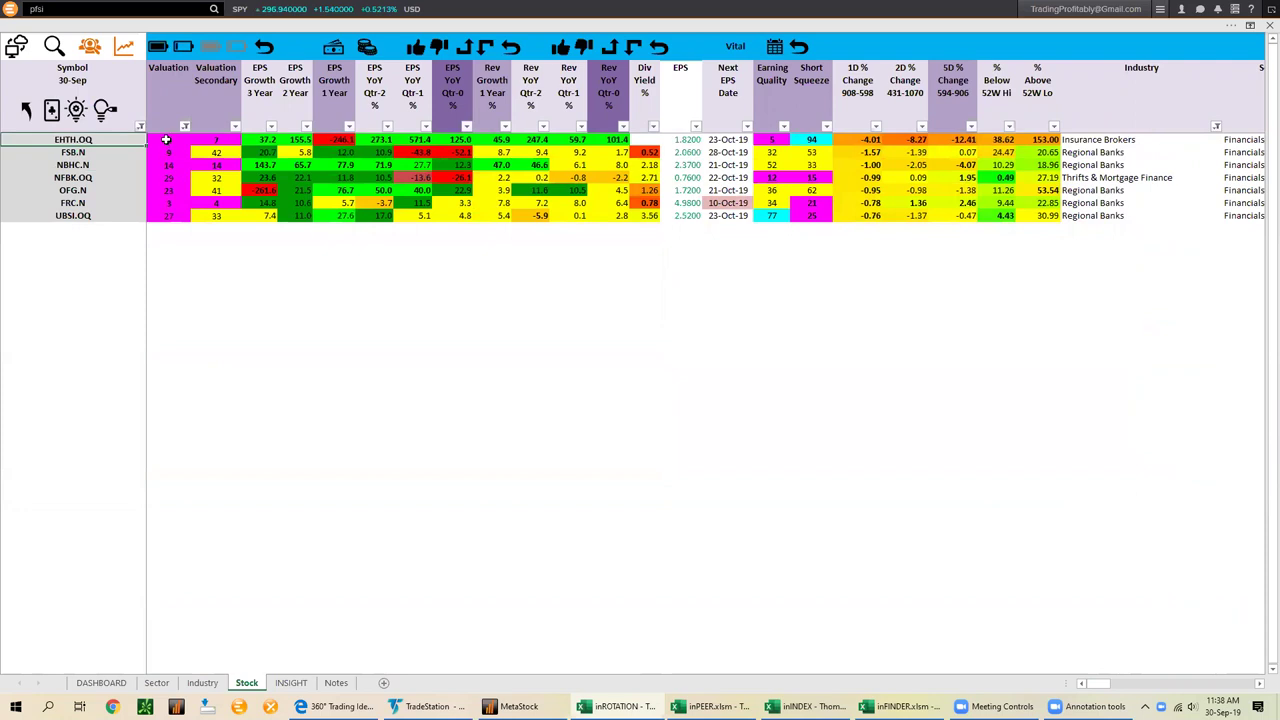
drag(166, 140, 171, 215)
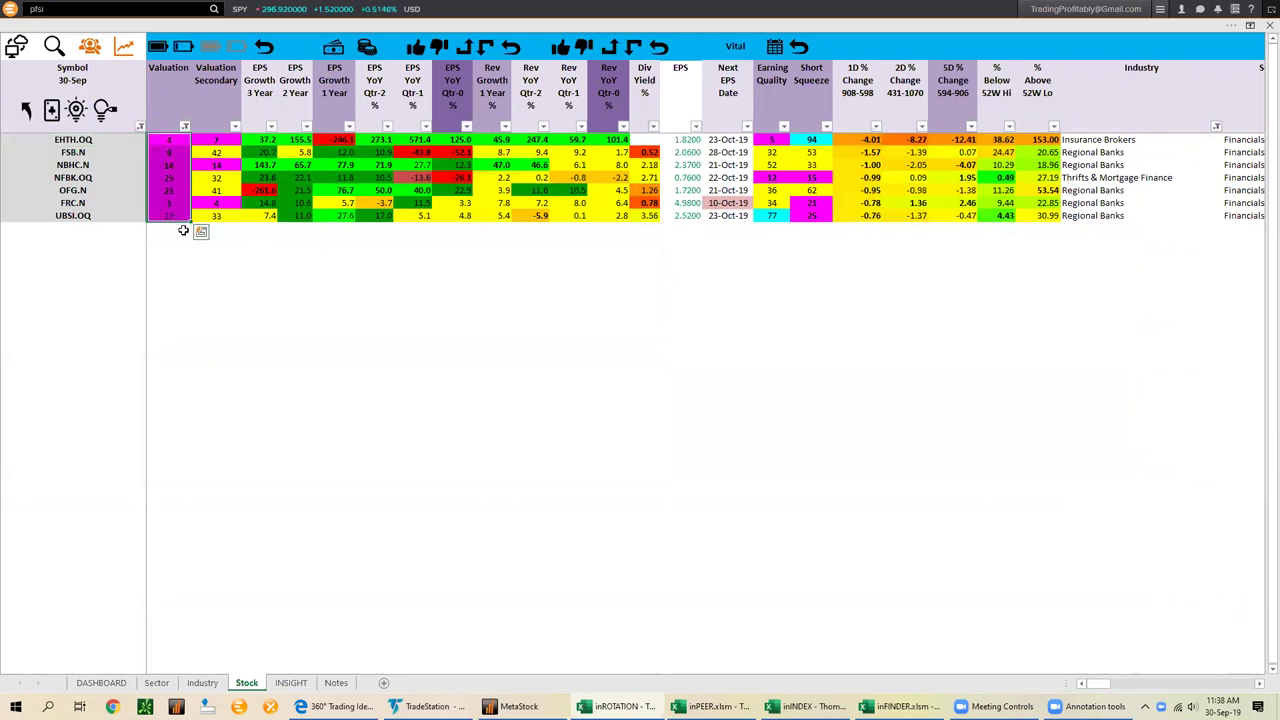
click(157, 682)
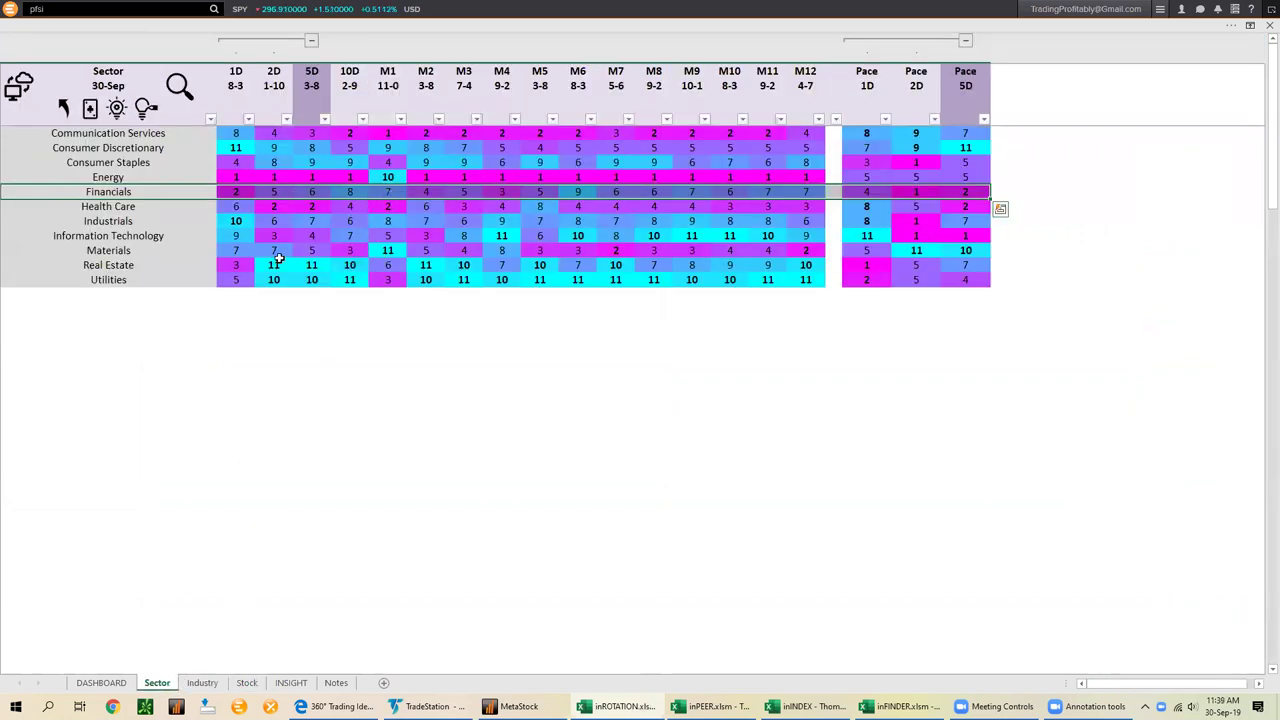
click(202, 683)
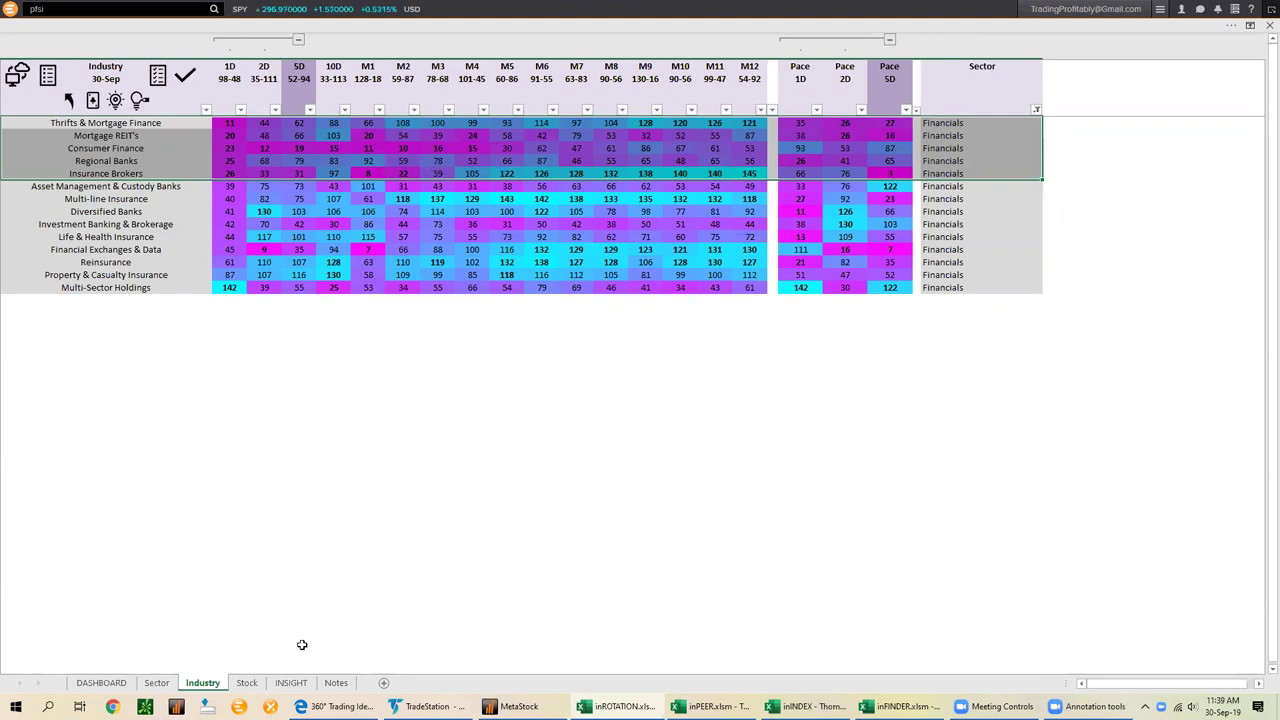
click(247, 684)
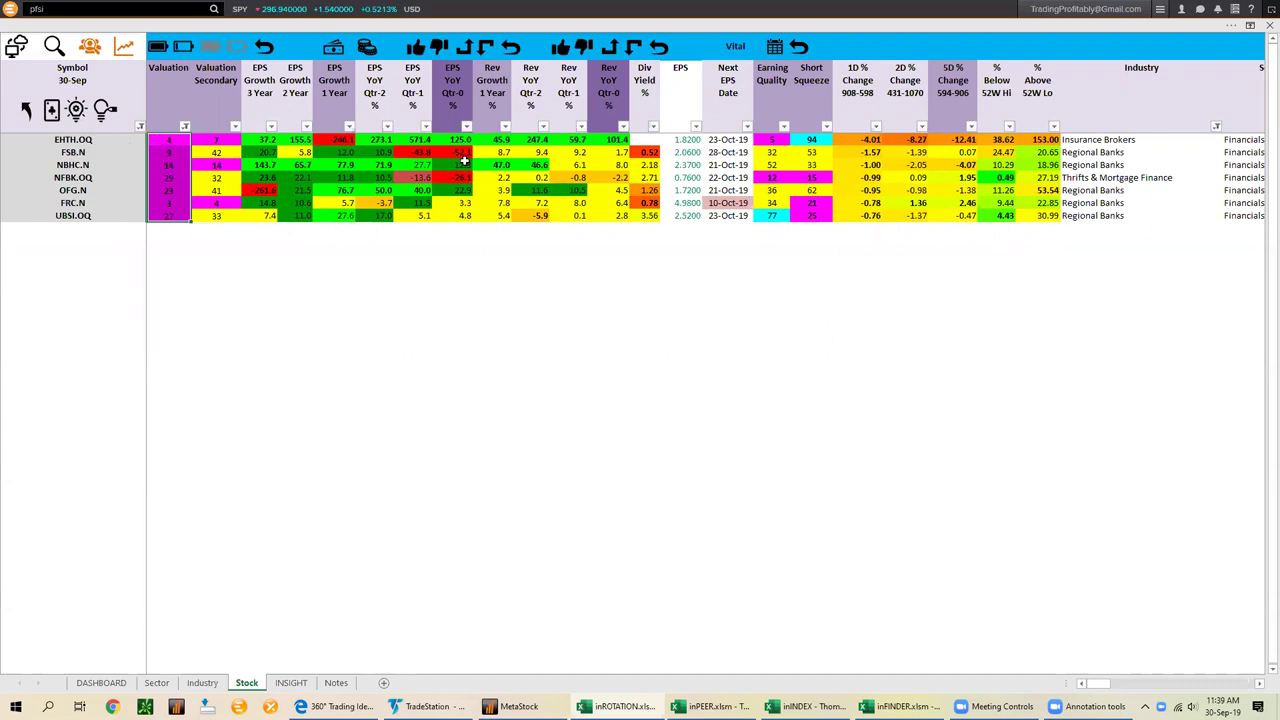
Sort the stocks by EPS YoY Qtr-0 and select the NFBK.OQ and FSB.N rows
click(451, 102)
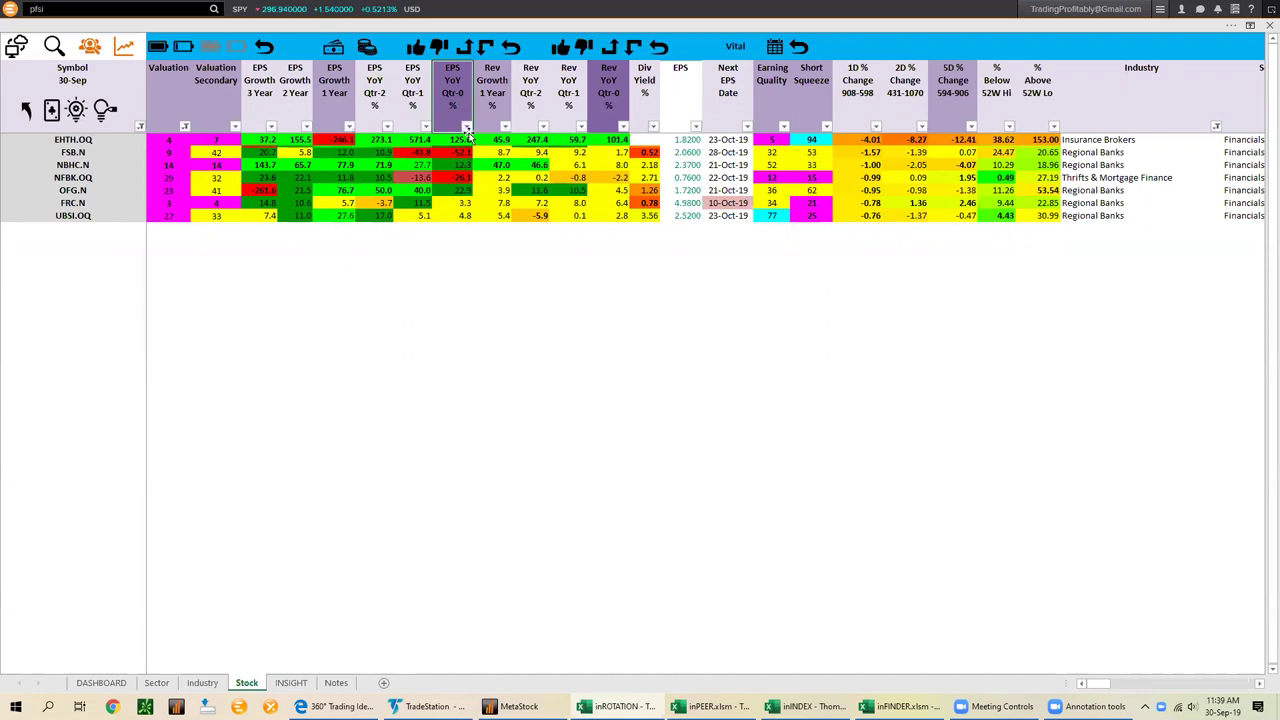
drag(459, 203, 463, 219)
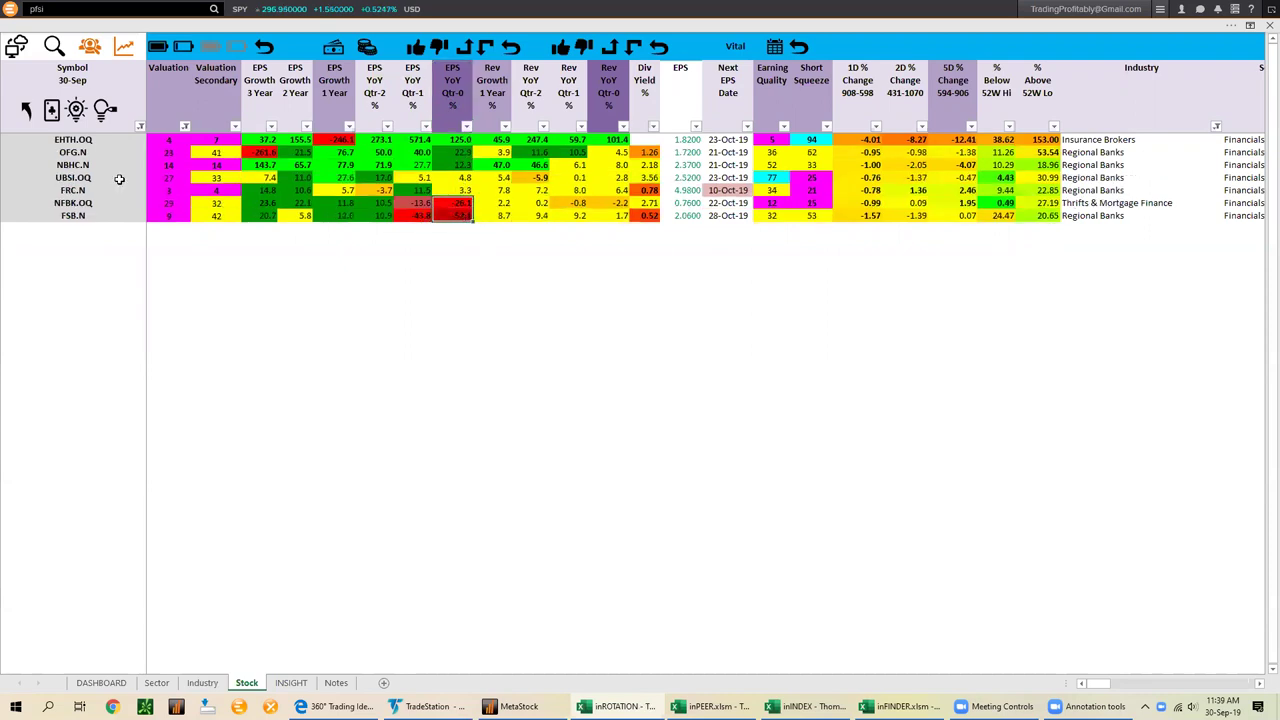
click(76, 114)
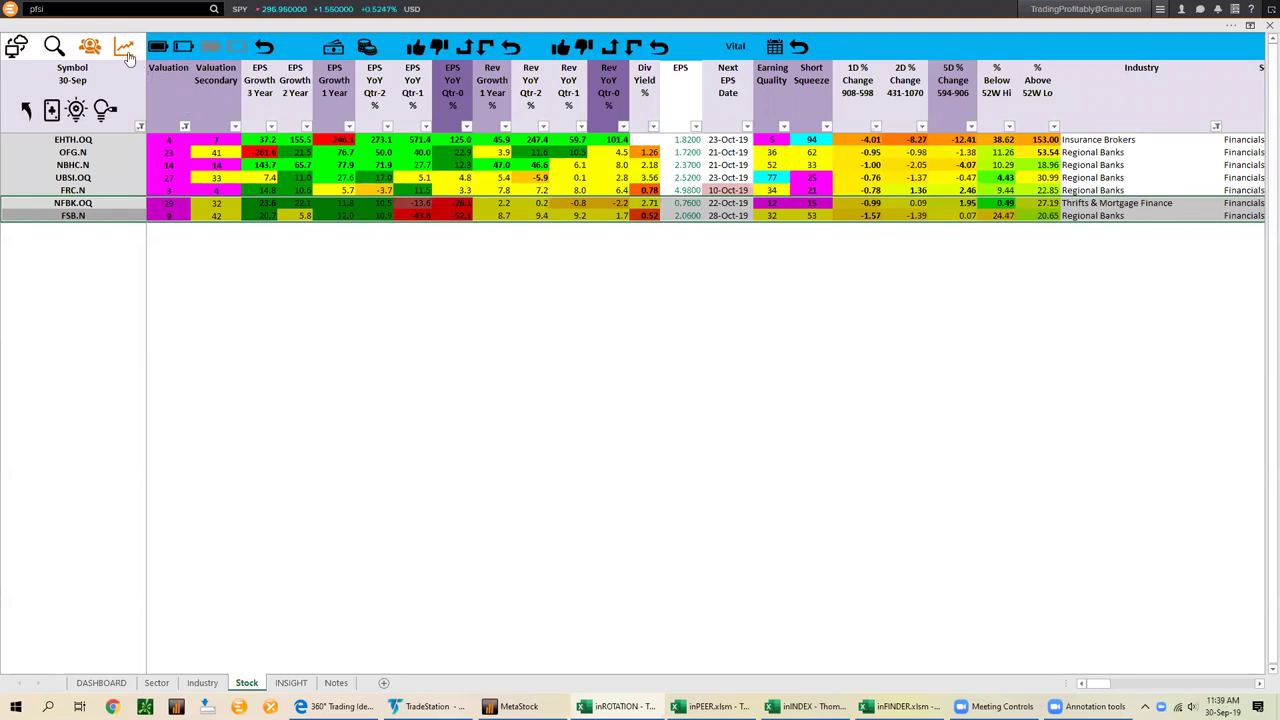
Check the sector dashboard, return to the Stock sheet, then bring up MetaStock's Power Console
click(96, 684)
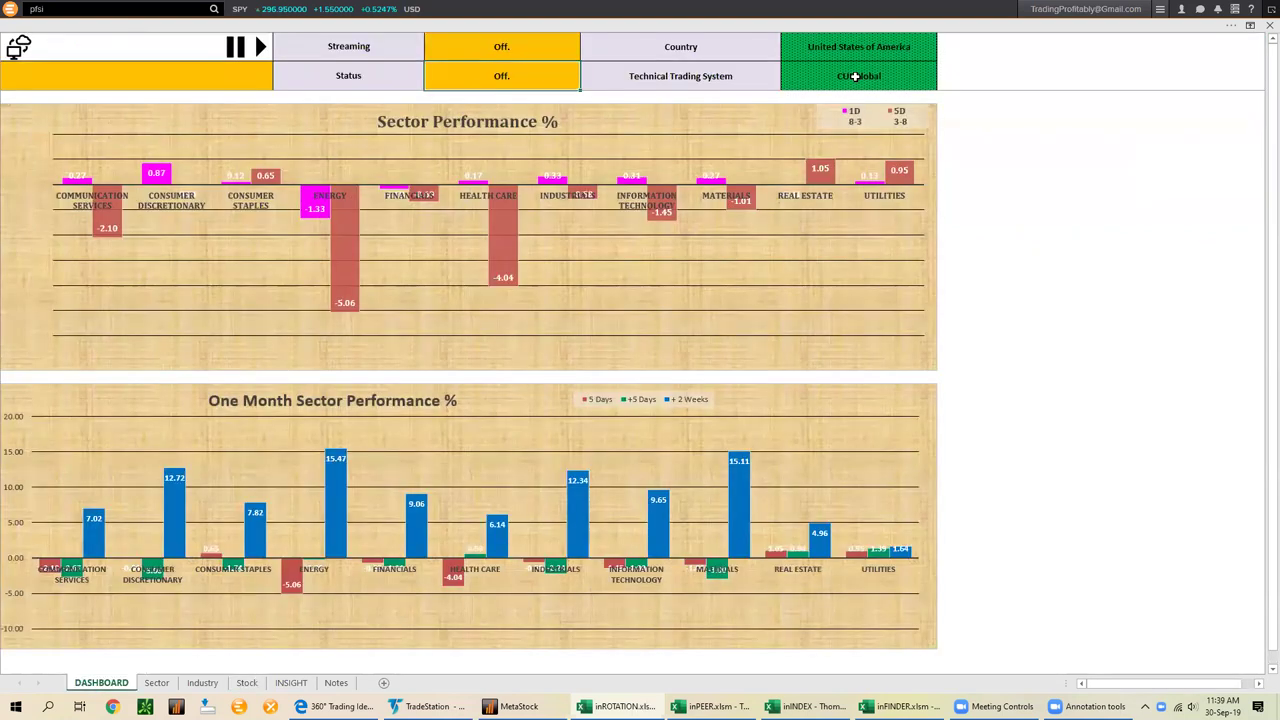
click(246, 684)
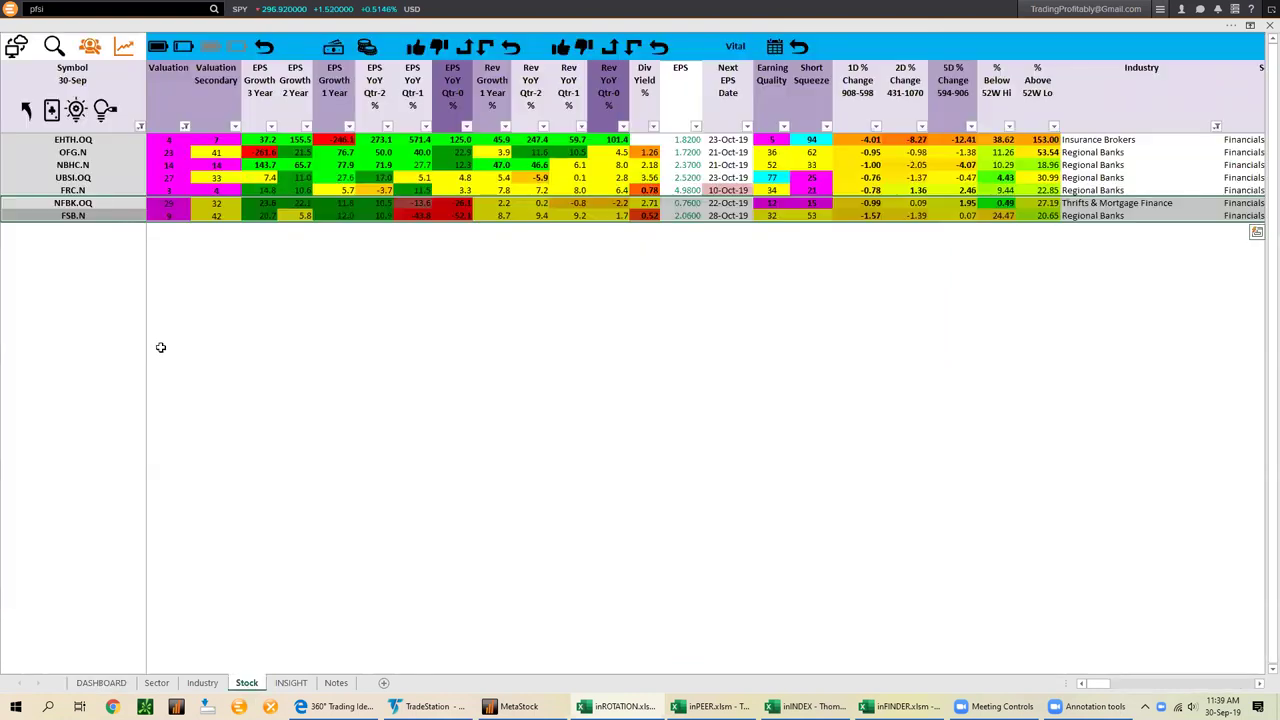
click(117, 45)
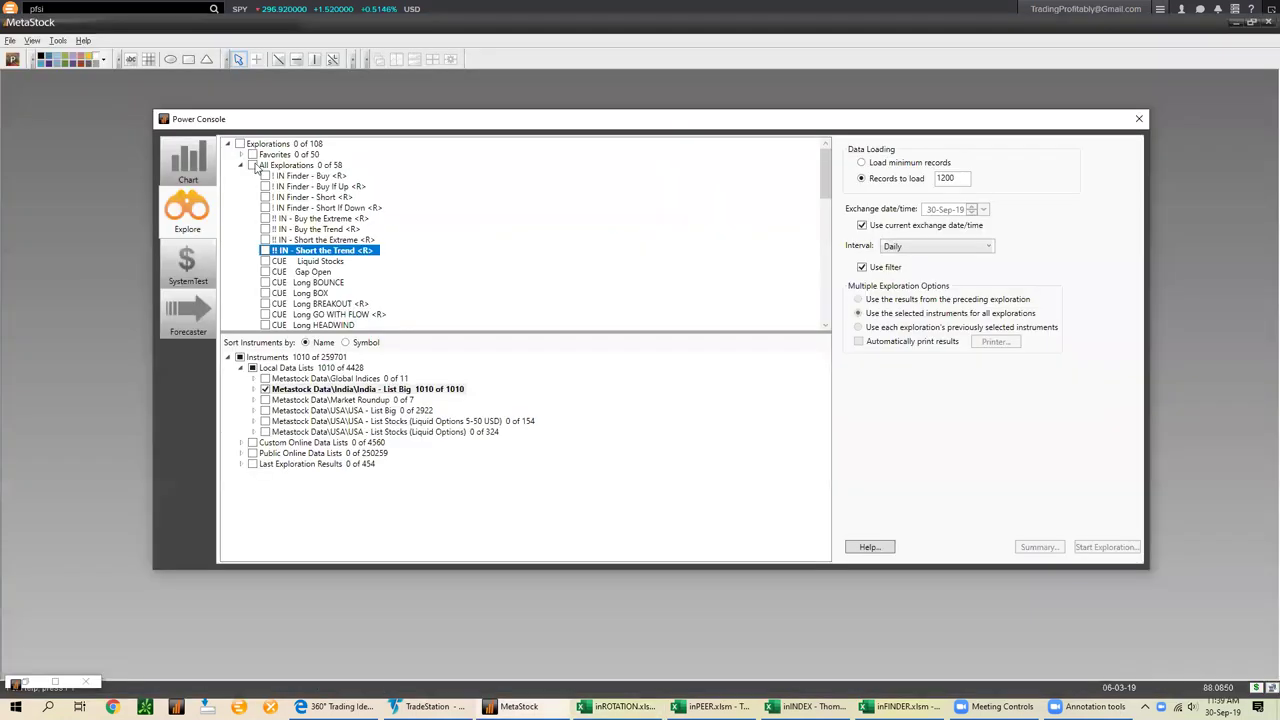
Review FSB.N's daily chart, removing a trial arrow, then advance to the NFBK.OQ chart
click(188, 160)
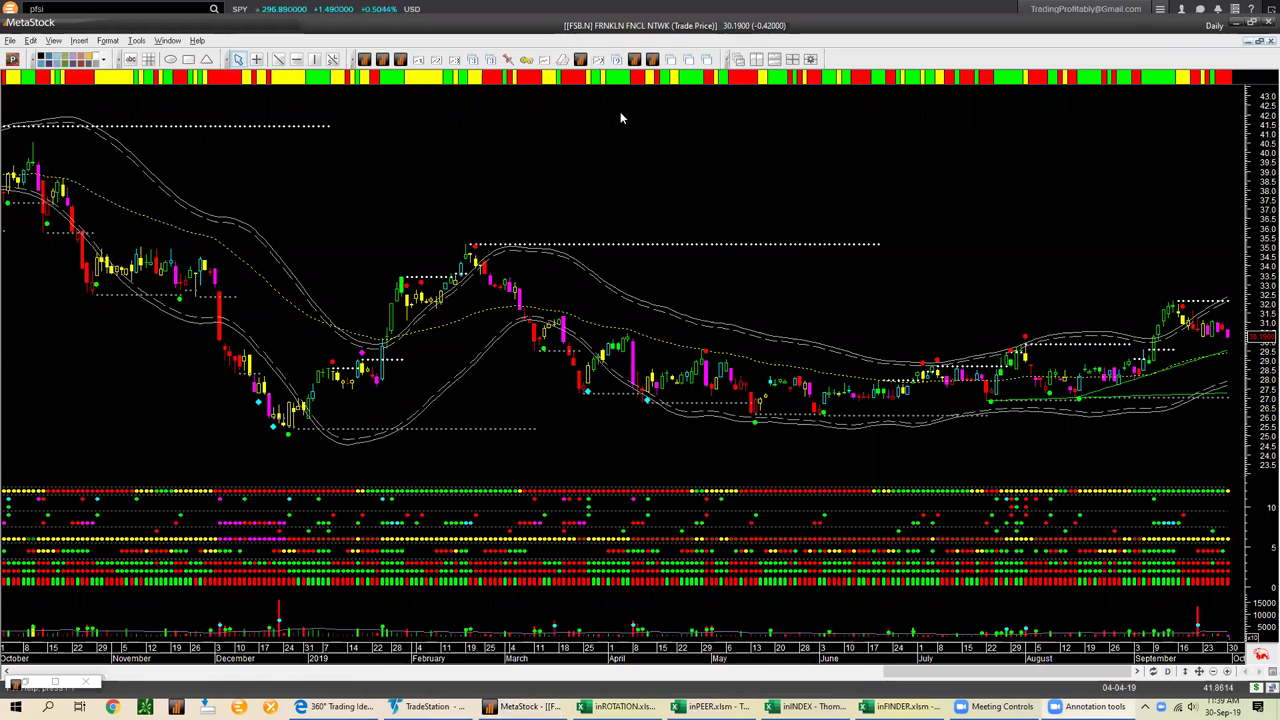
drag(1152, 381, 1231, 356)
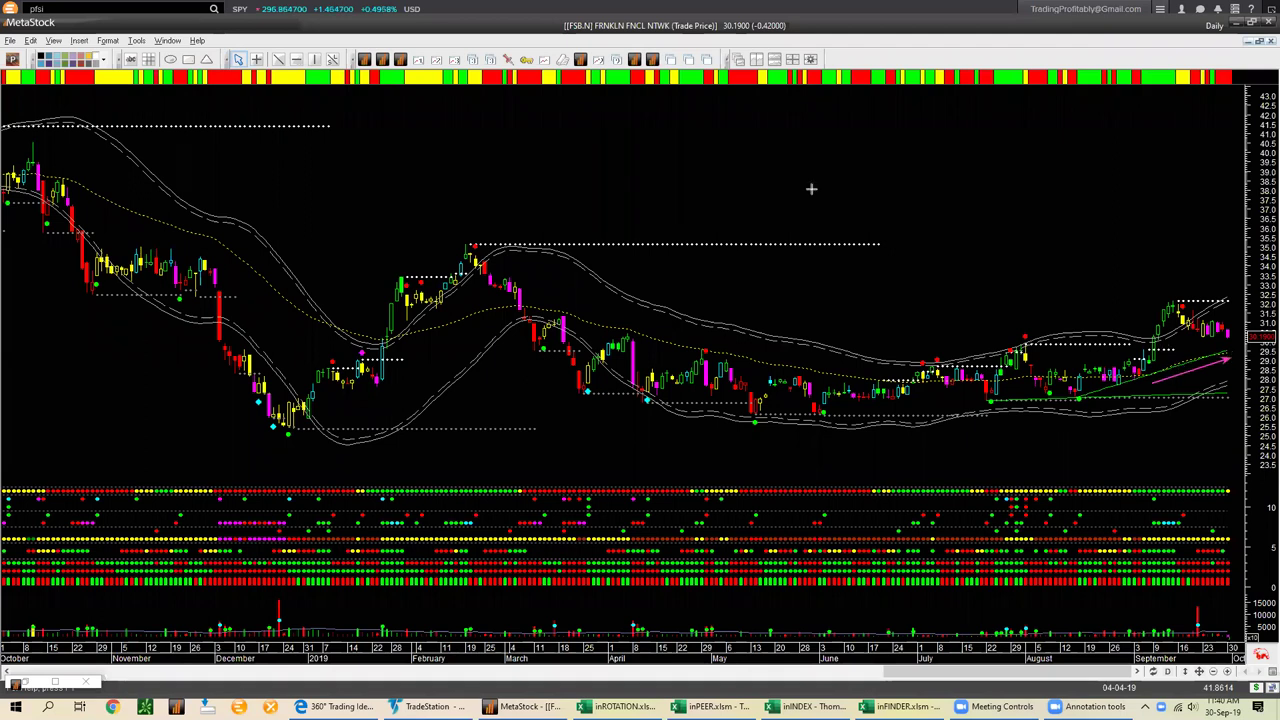
key(ctrl+z)
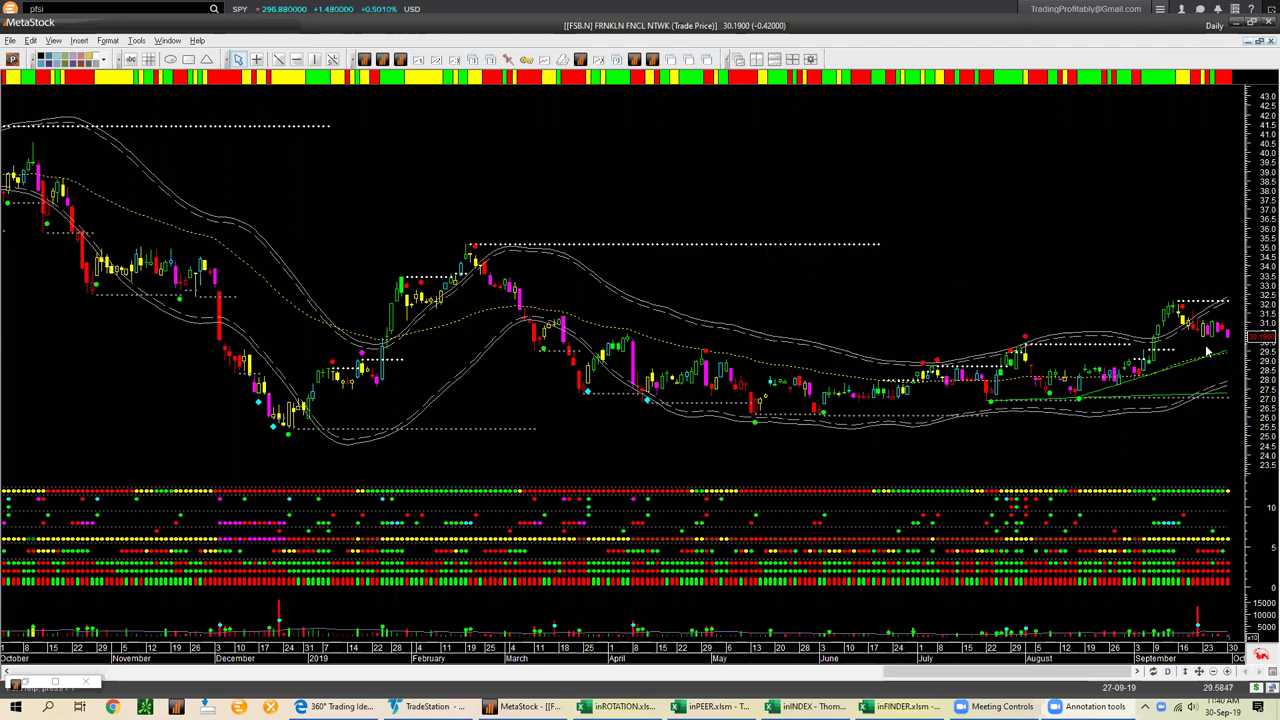
key(Page_Down)
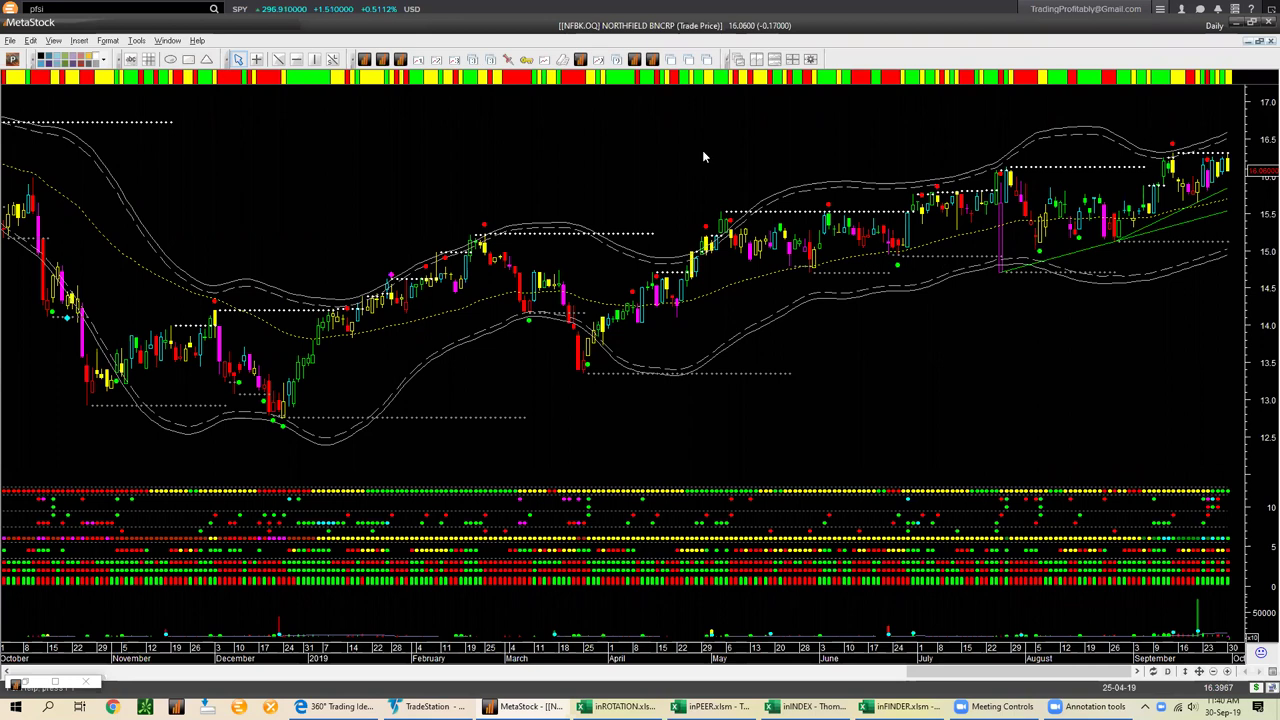
Remove a trial arrow from the NFBK.OQ chart, then show the inROTATION workbook's Sector sheet
drag(1162, 234, 1240, 212)
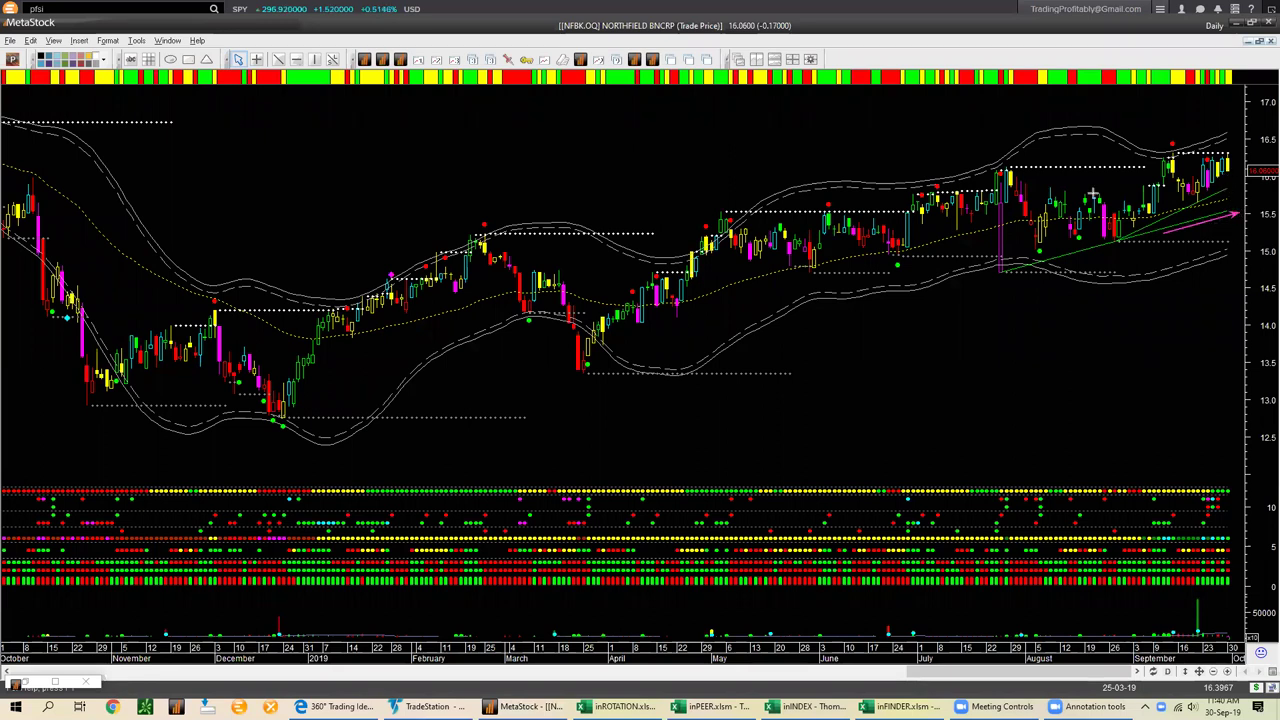
key(ctrl+z)
mouse_move(745, 706)
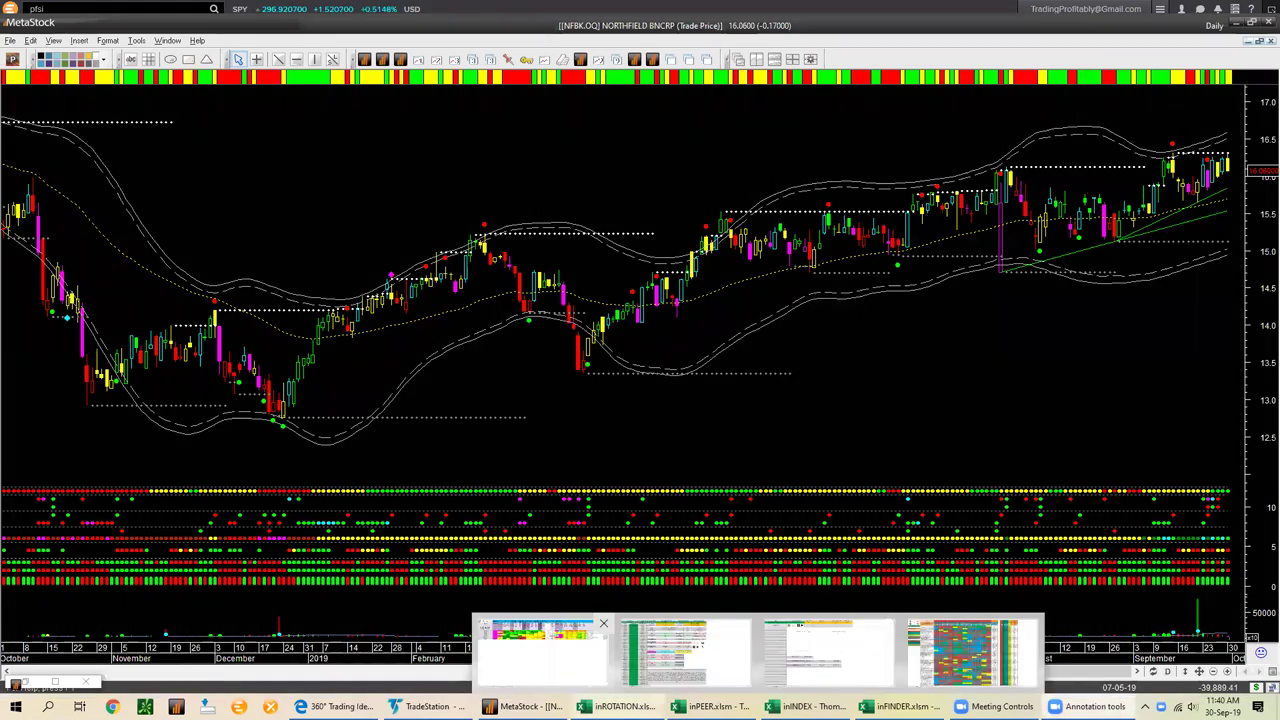
click(540, 652)
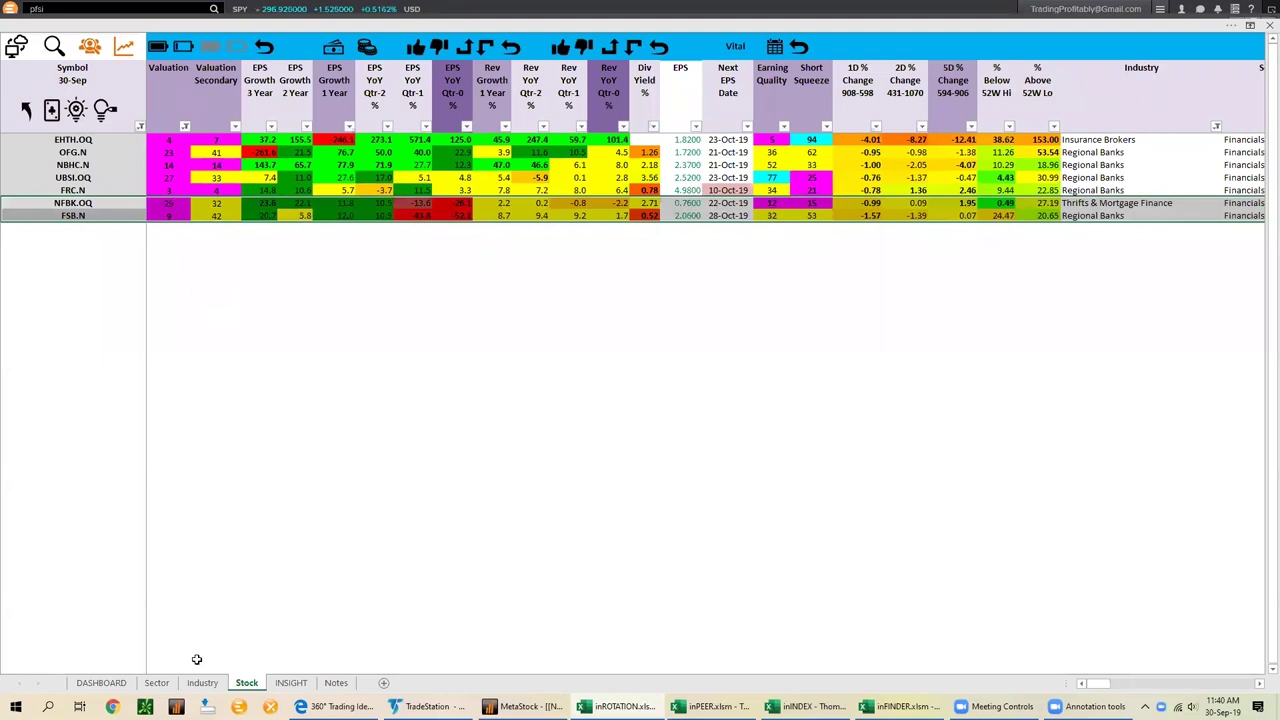
click(160, 683)
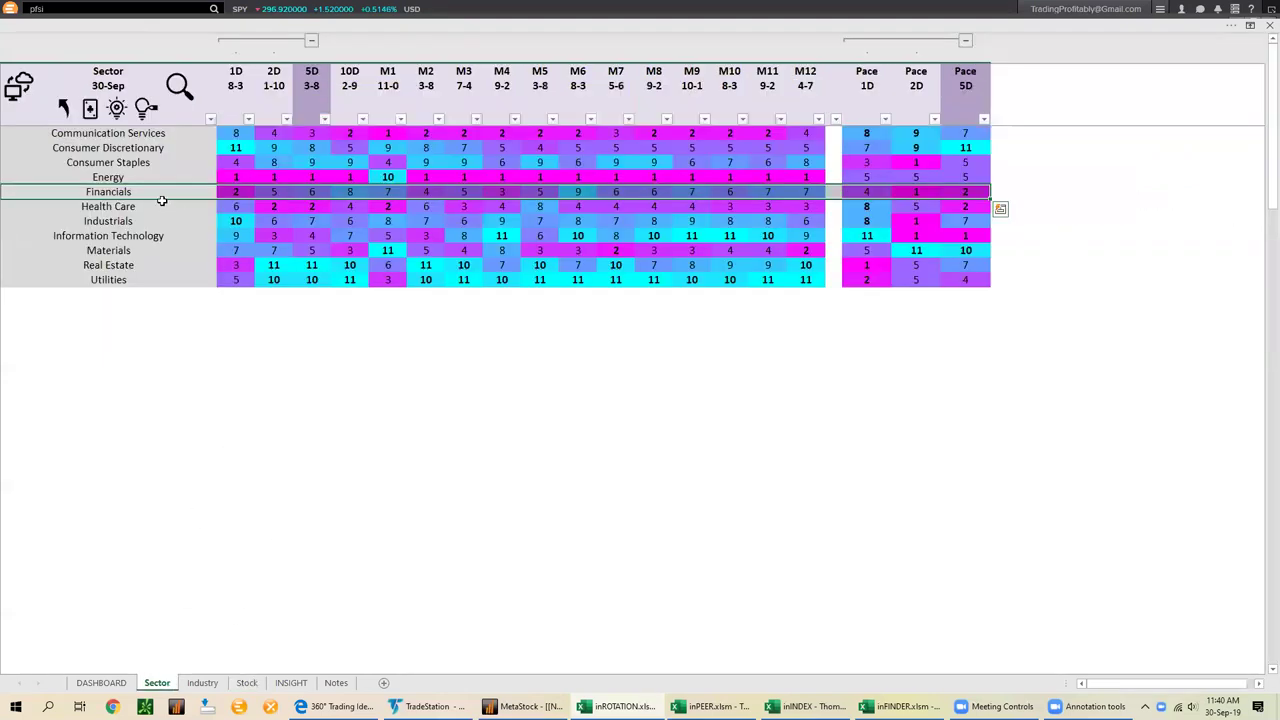
Review the Industry and Stock sheets, then close the MetaStock chart and open the Power Console
click(198, 683)
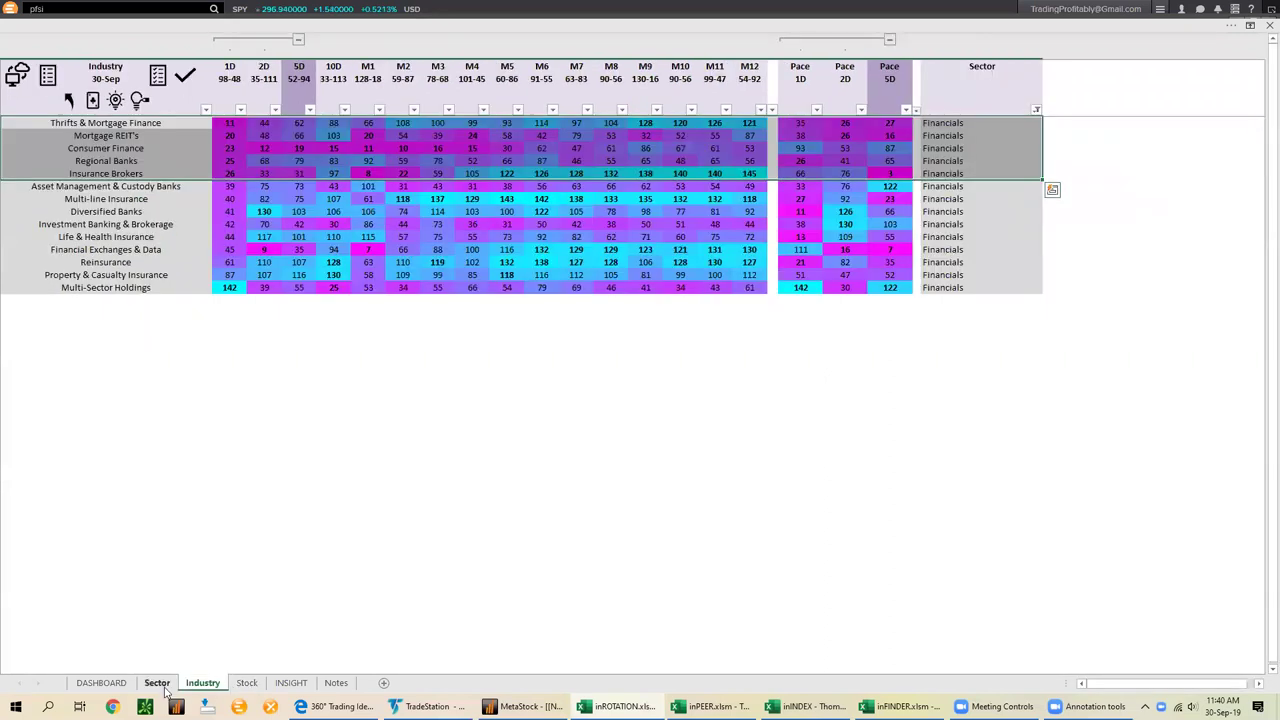
click(248, 687)
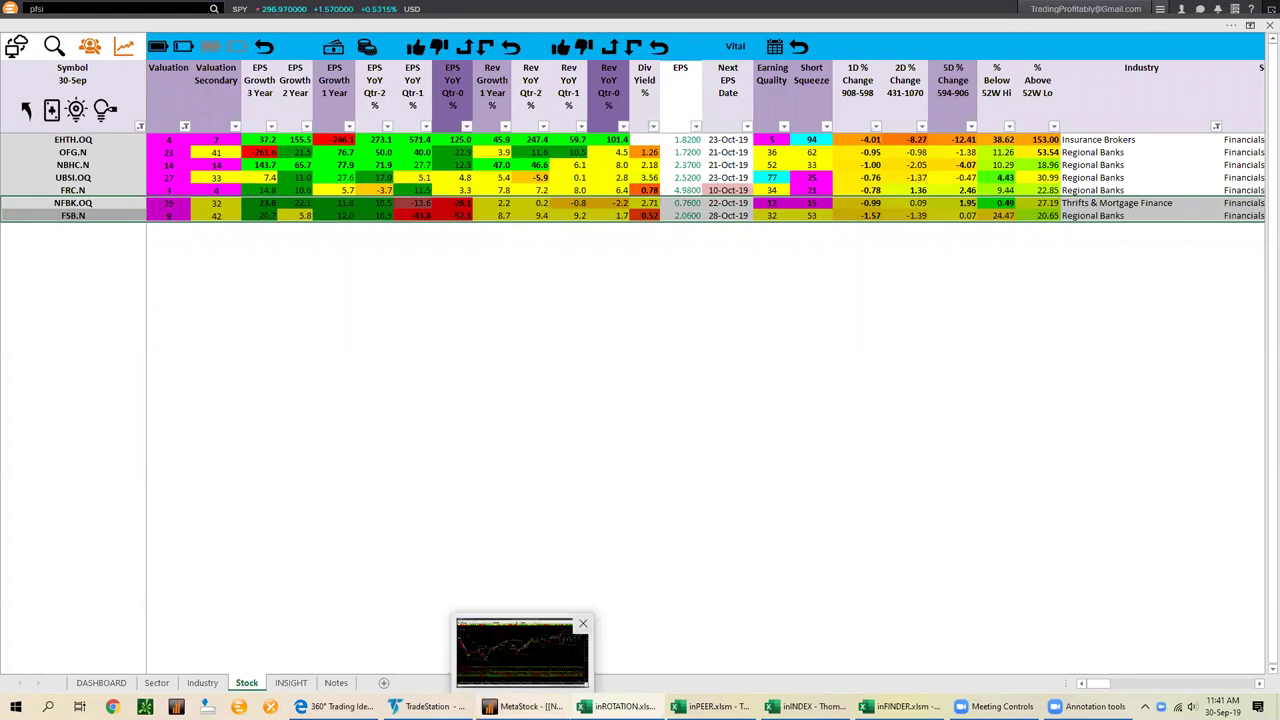
click(545, 700)
click(10, 40)
click(44, 71)
click(12, 59)
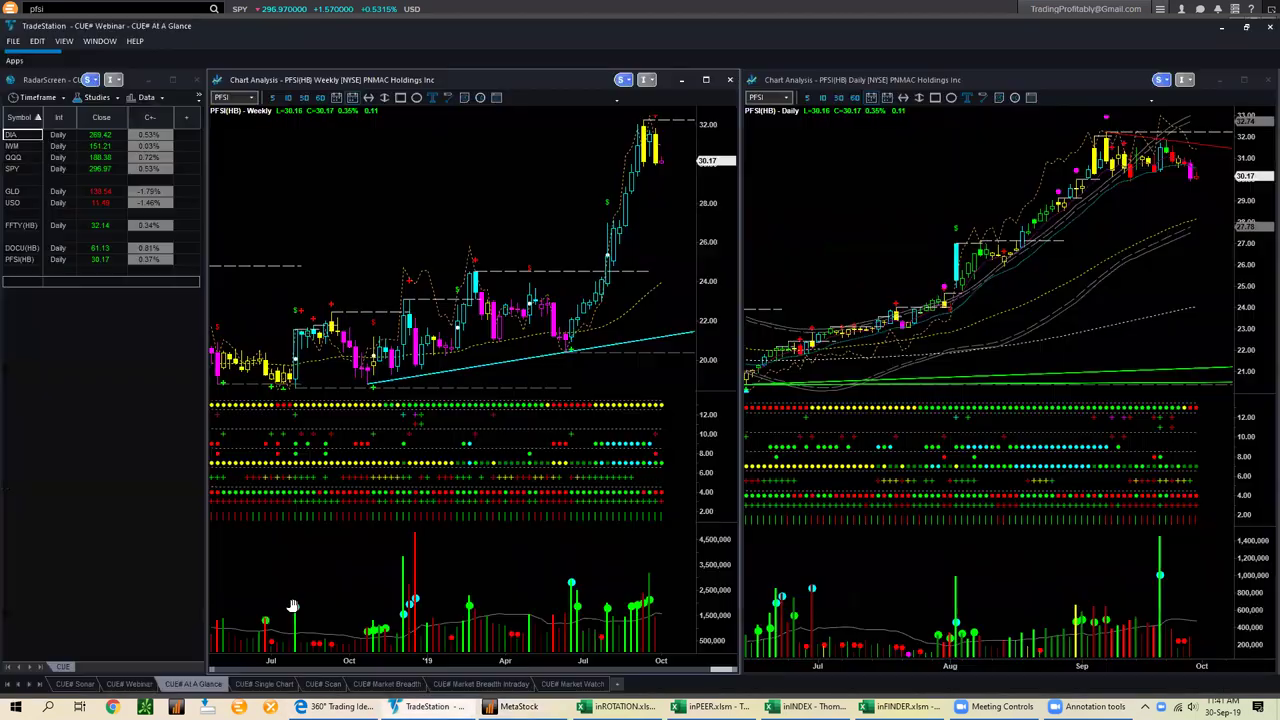
Delete the PFSI row from TradeStation's CUE# Sonar RadarScreen, then return to the inROTATION workbook
click(416, 706)
click(80, 686)
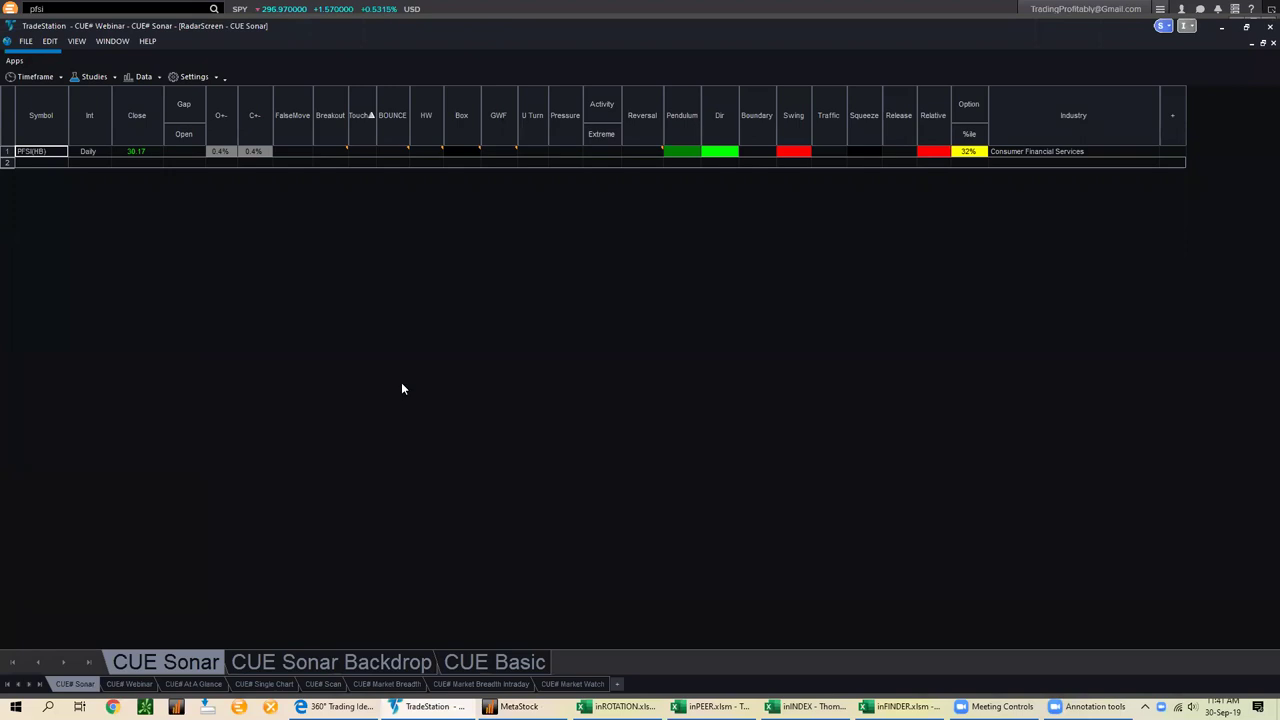
click(753, 155)
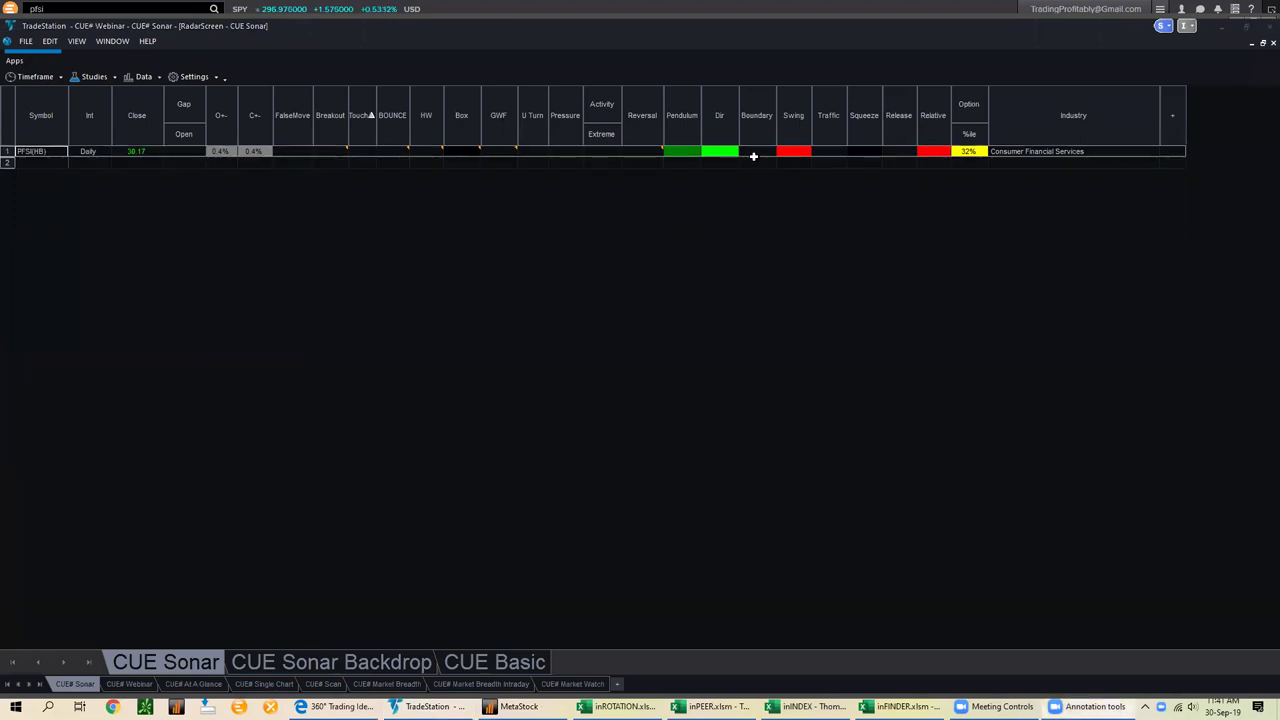
click(252, 161)
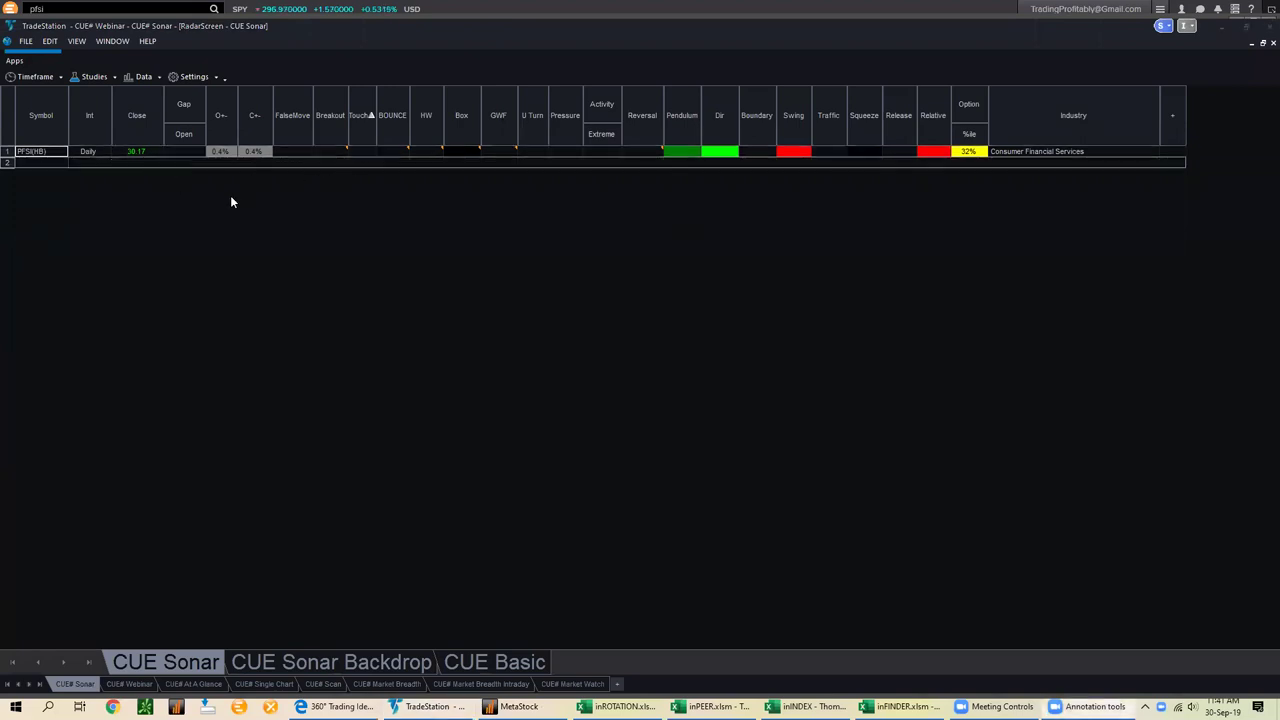
key(Up)
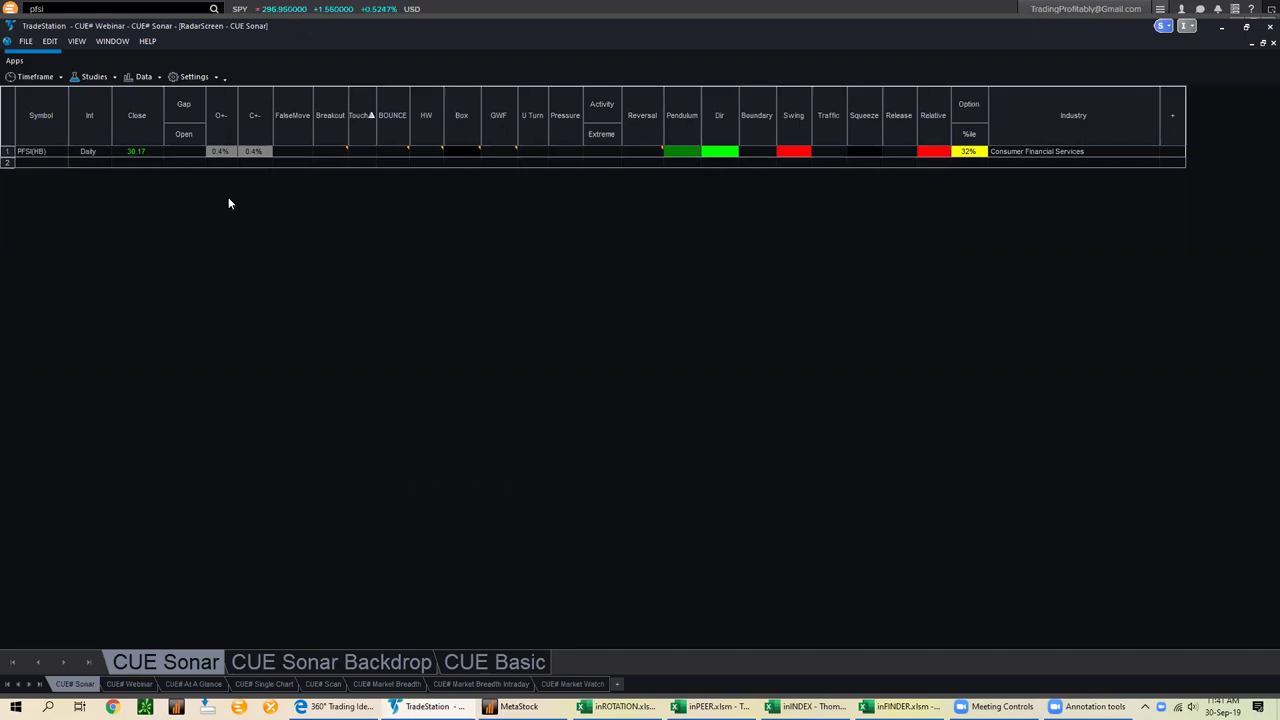
key(Delete)
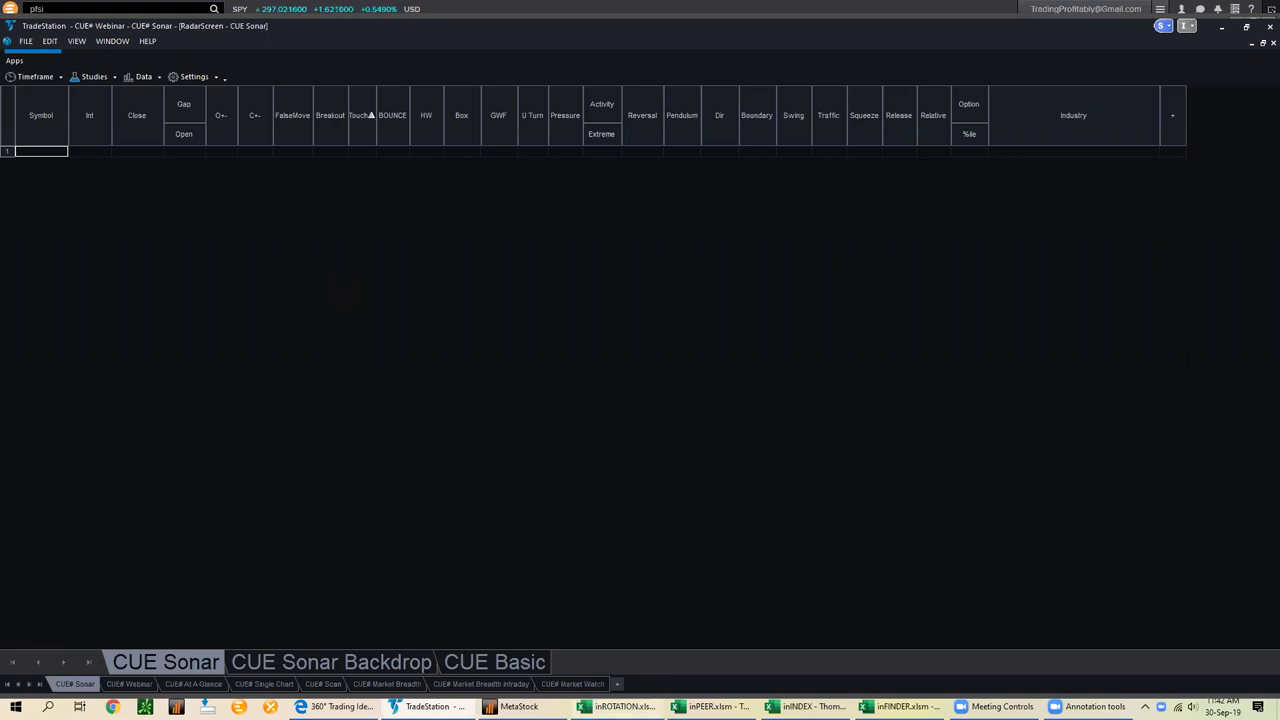
click(620, 706)
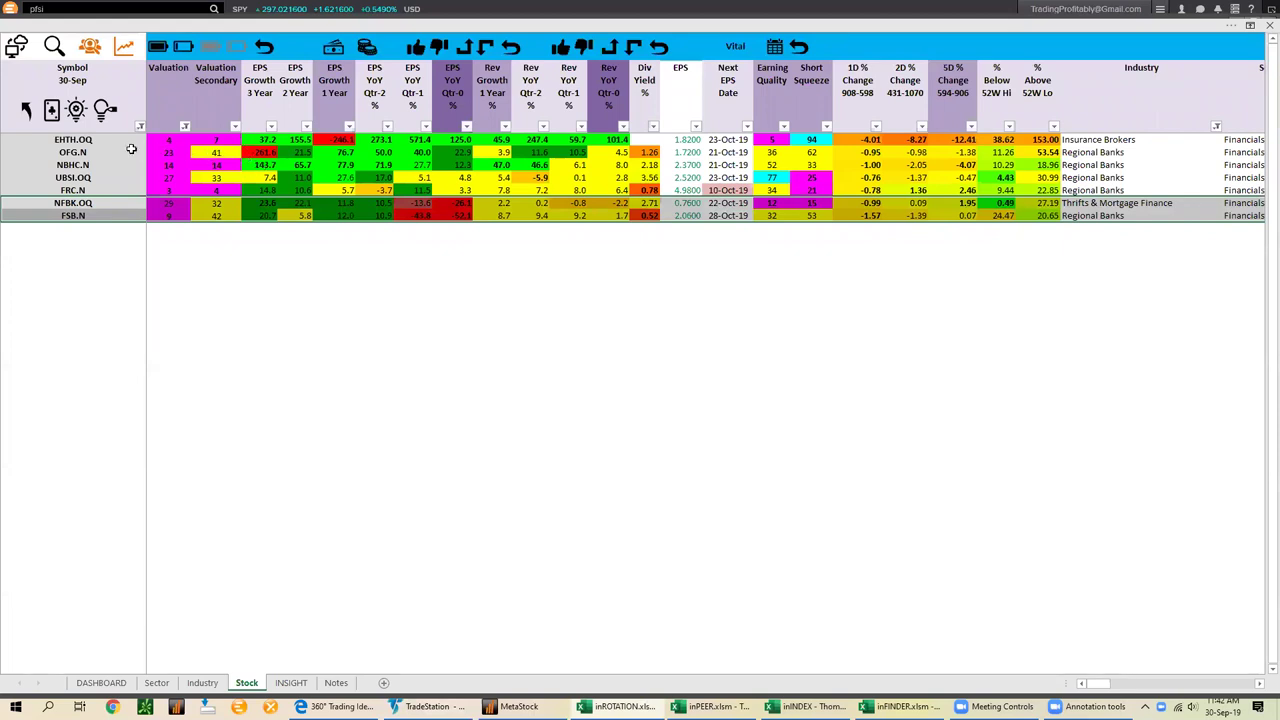
Review the Stock sheet symbols EHTH.OQ through FSB.N, including NBHC.N, then display the Sector sheet
drag(92, 141, 107, 223)
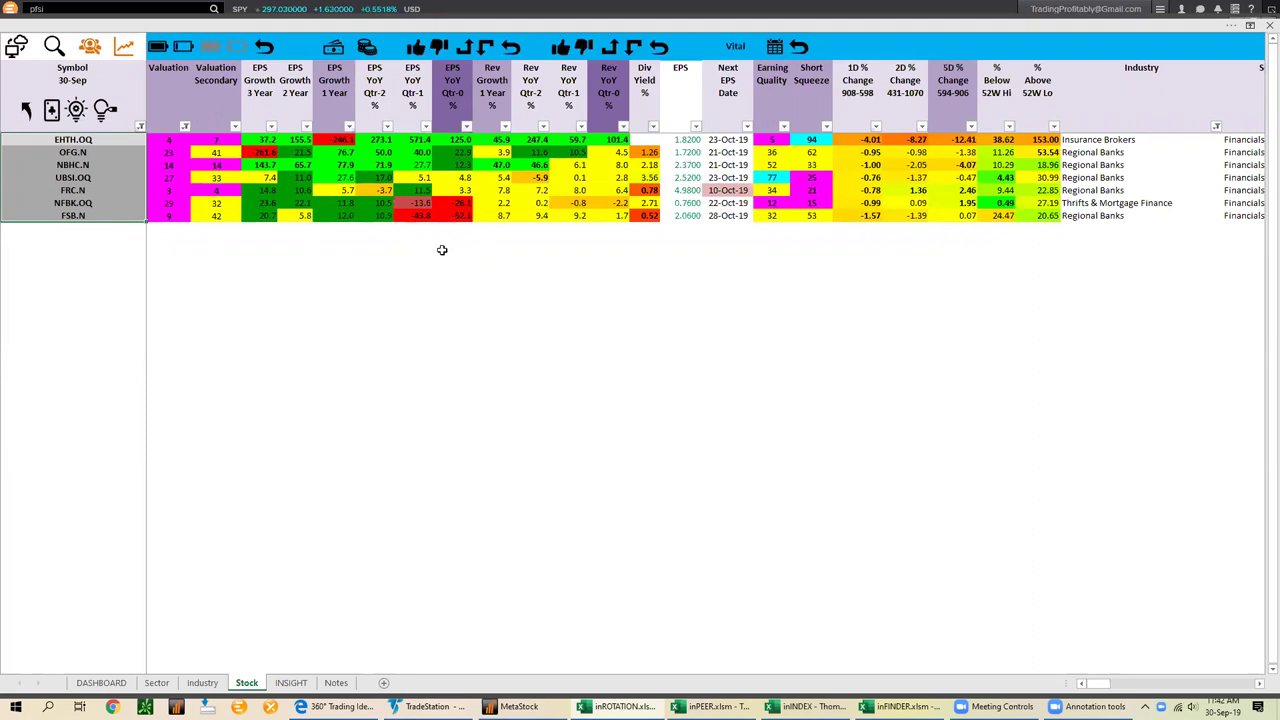
click(110, 140)
click(110, 140)
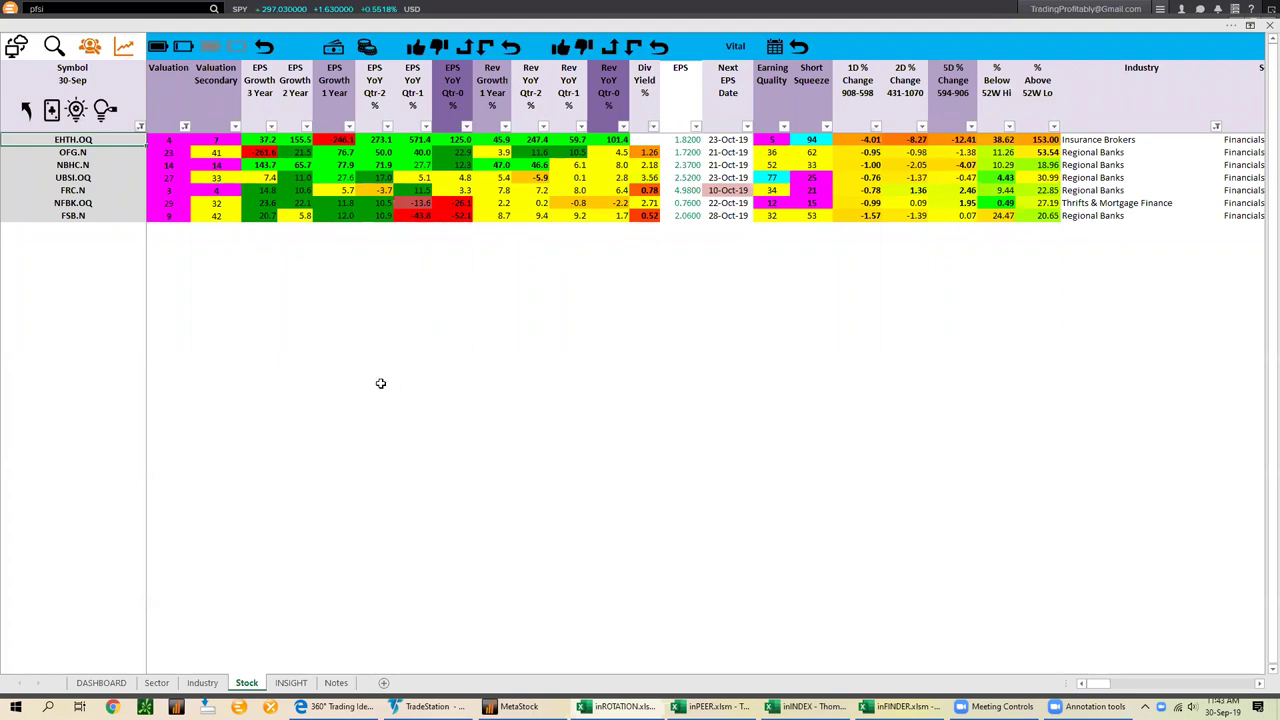
click(92, 164)
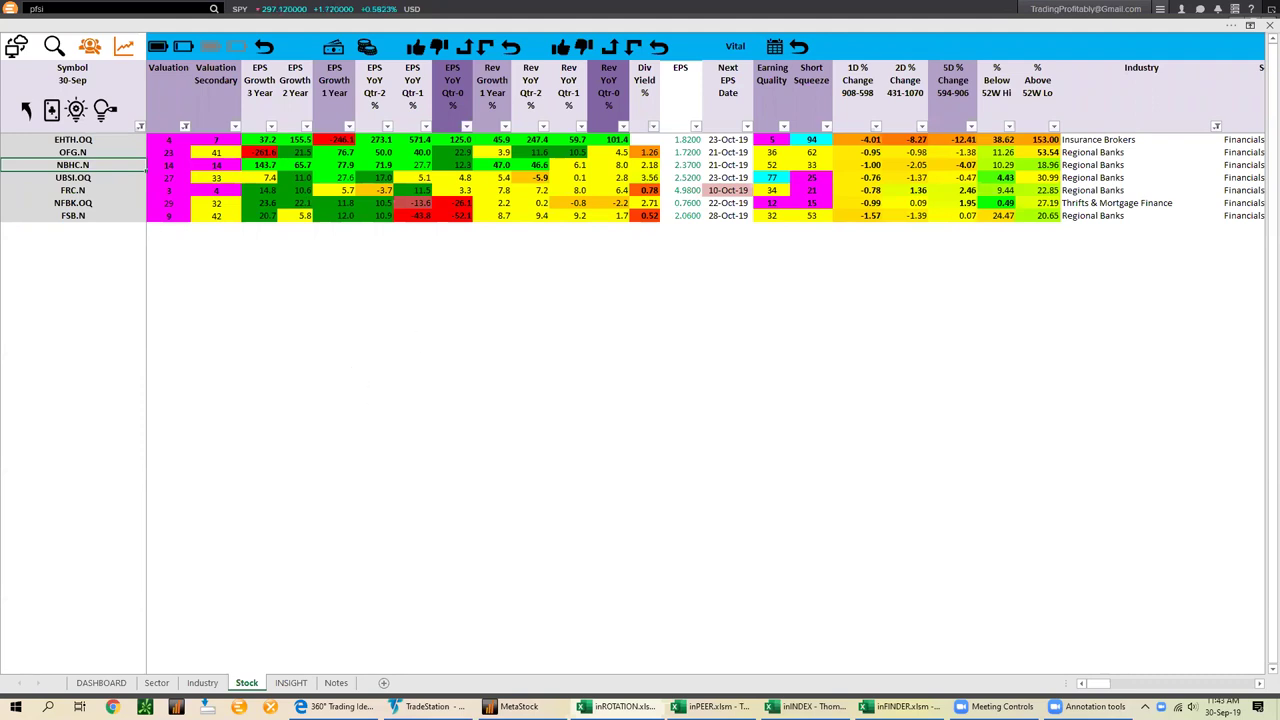
click(548, 290)
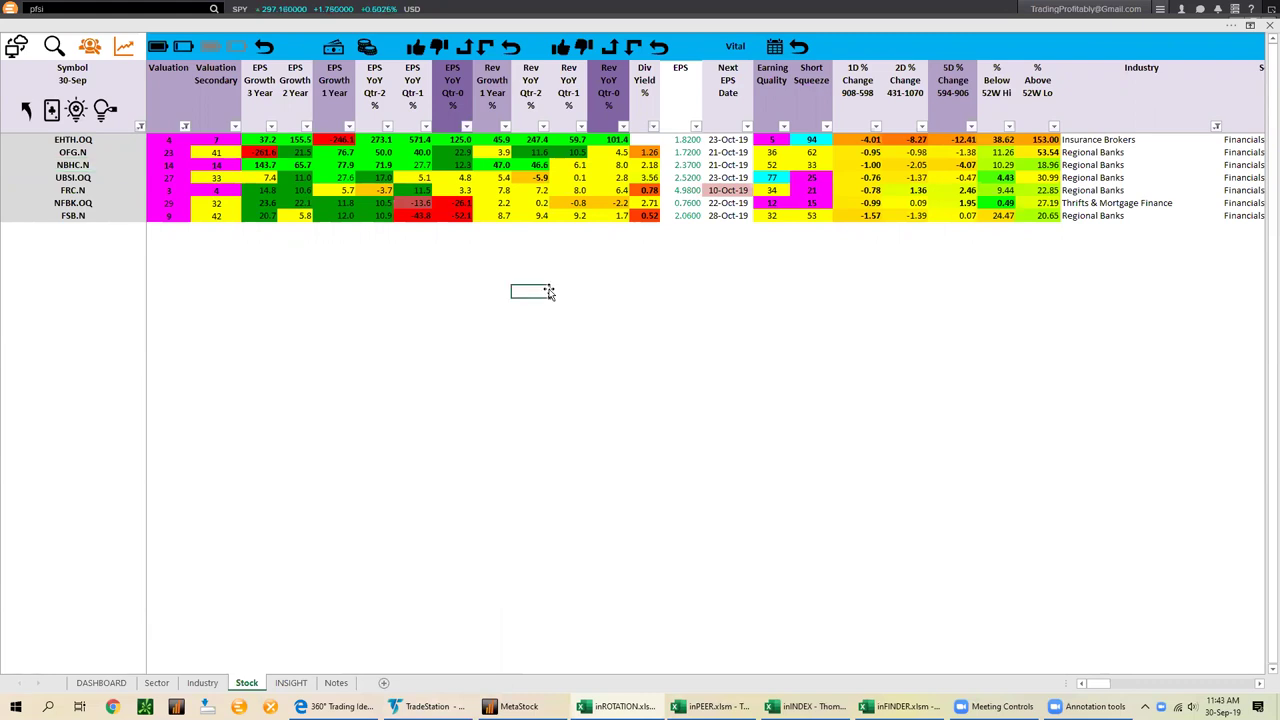
click(156, 682)
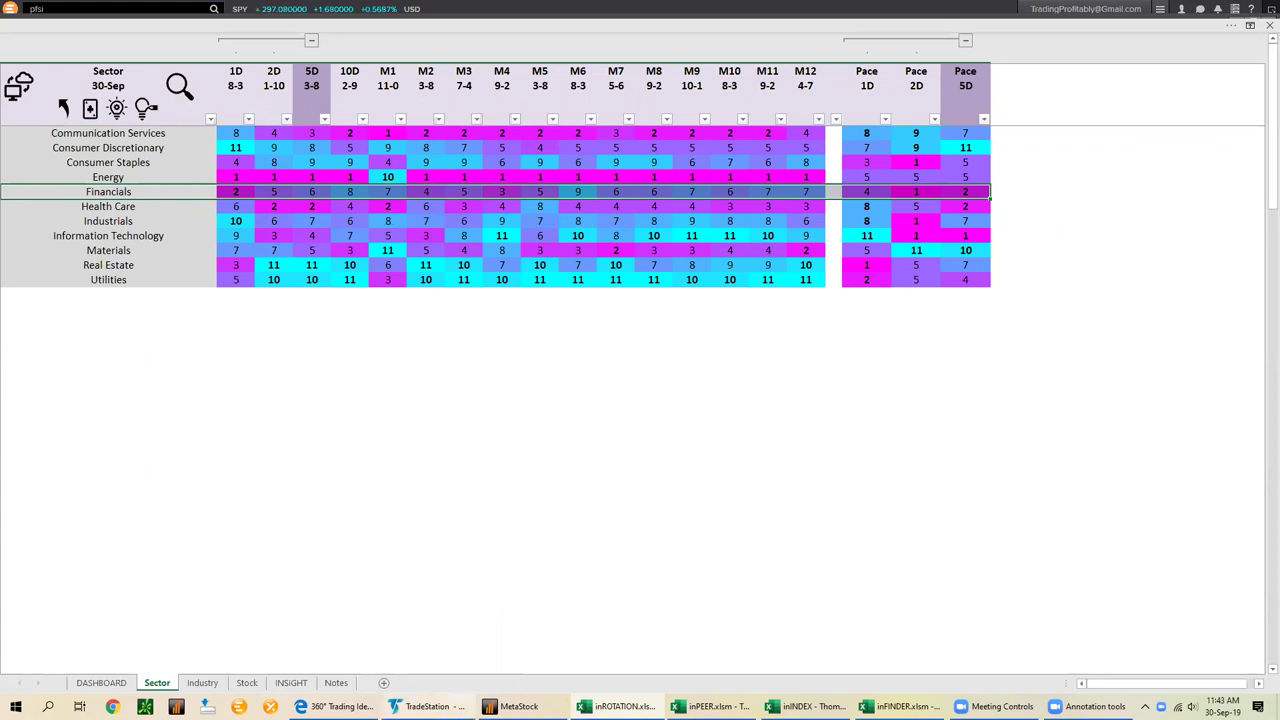
Load the custom CUE Stock (Liquid Option 5-50 USD) symbol list into the CUE Sonar RadarScreen
click(430, 706)
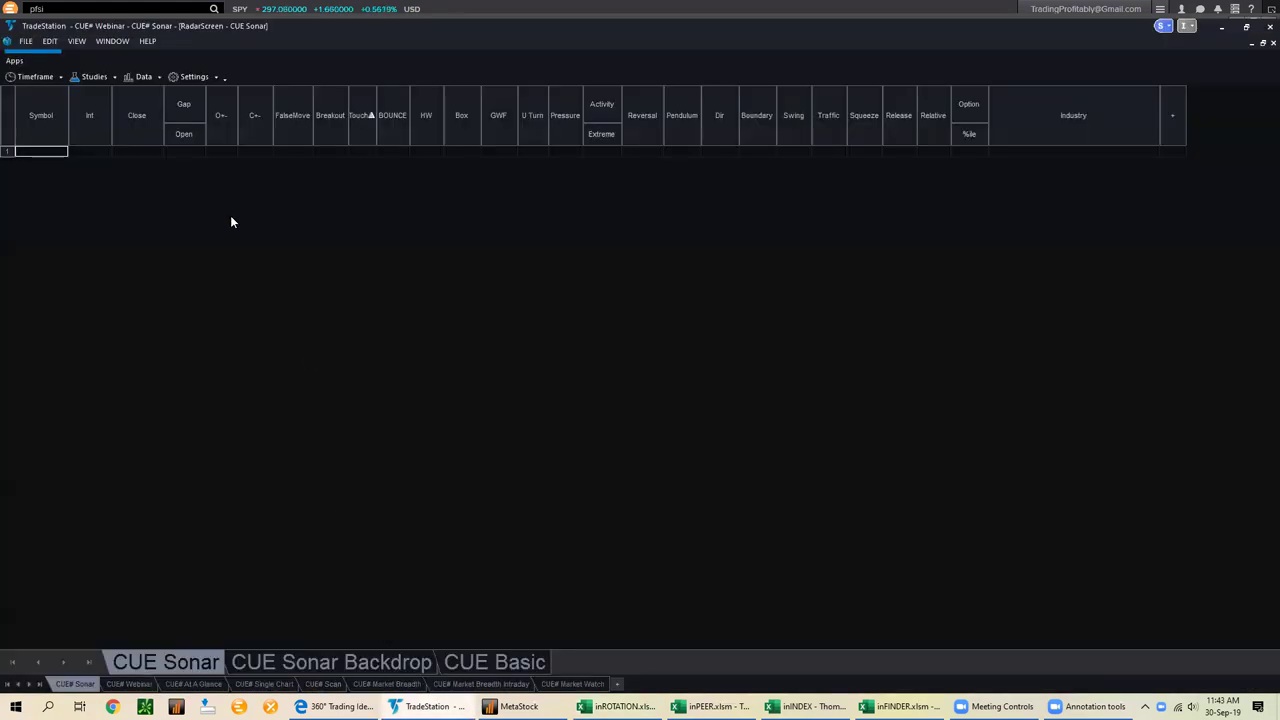
click(142, 77)
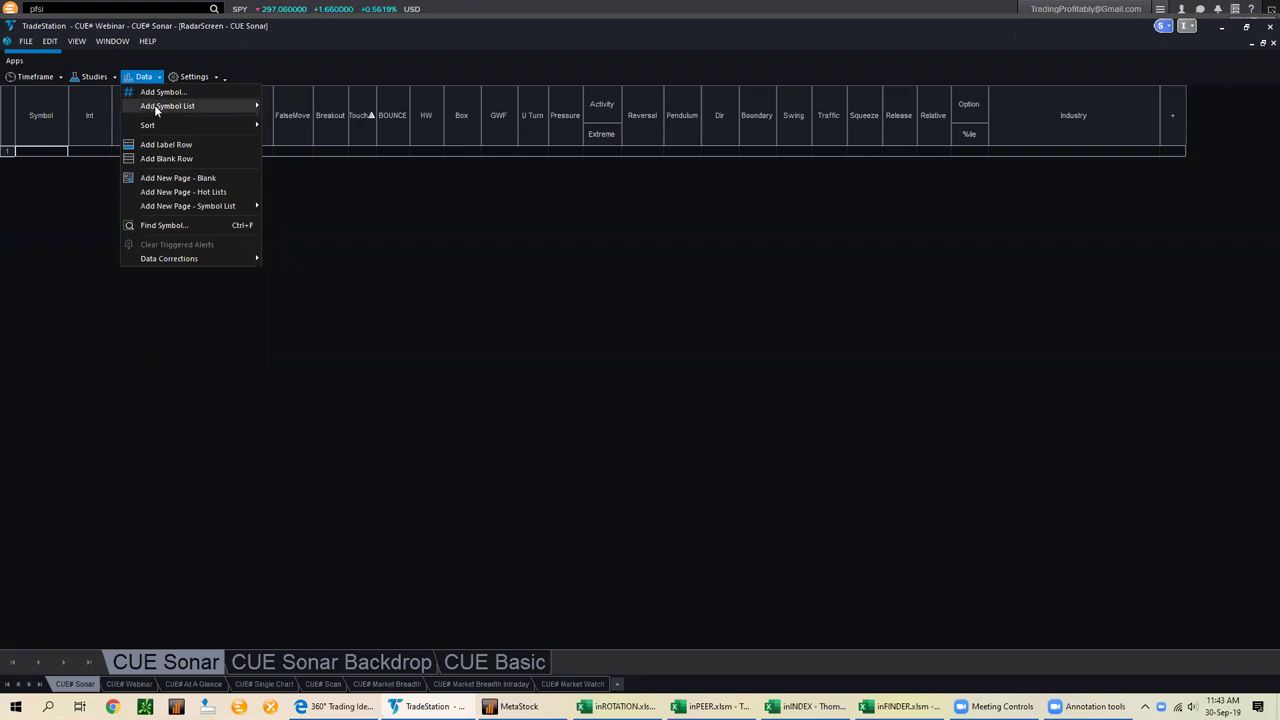
mouse_move(154, 104)
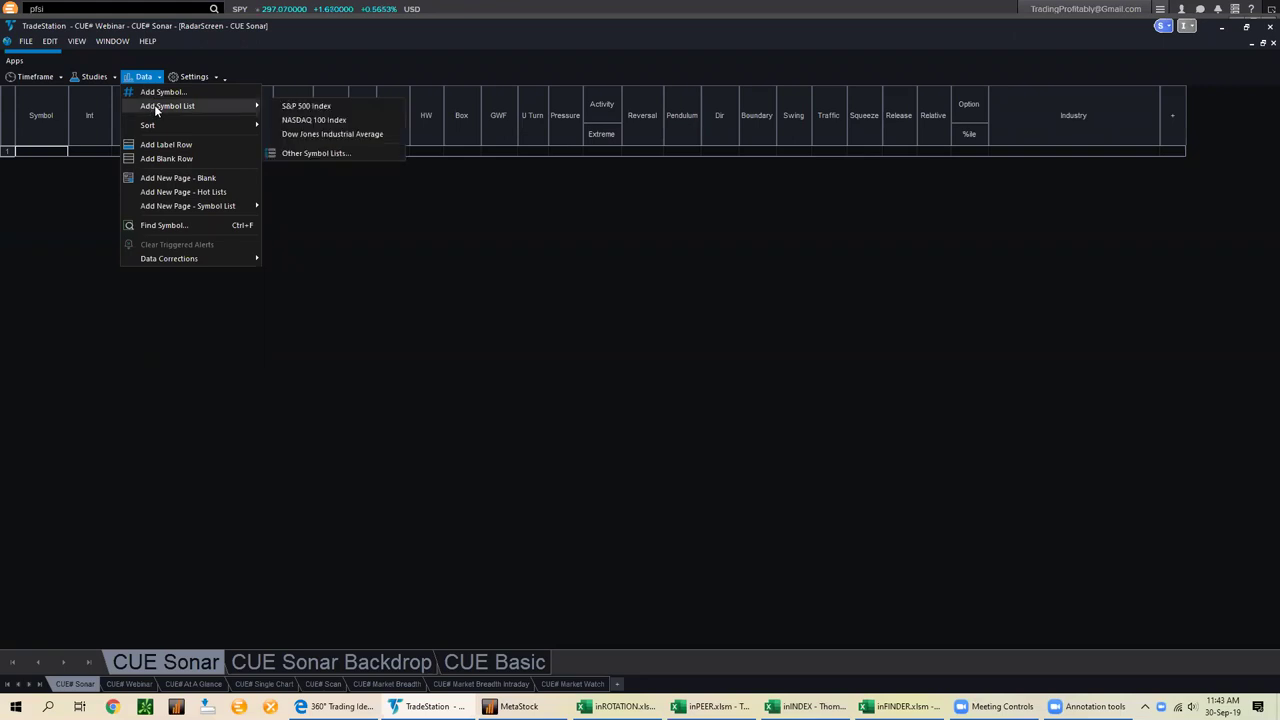
click(290, 153)
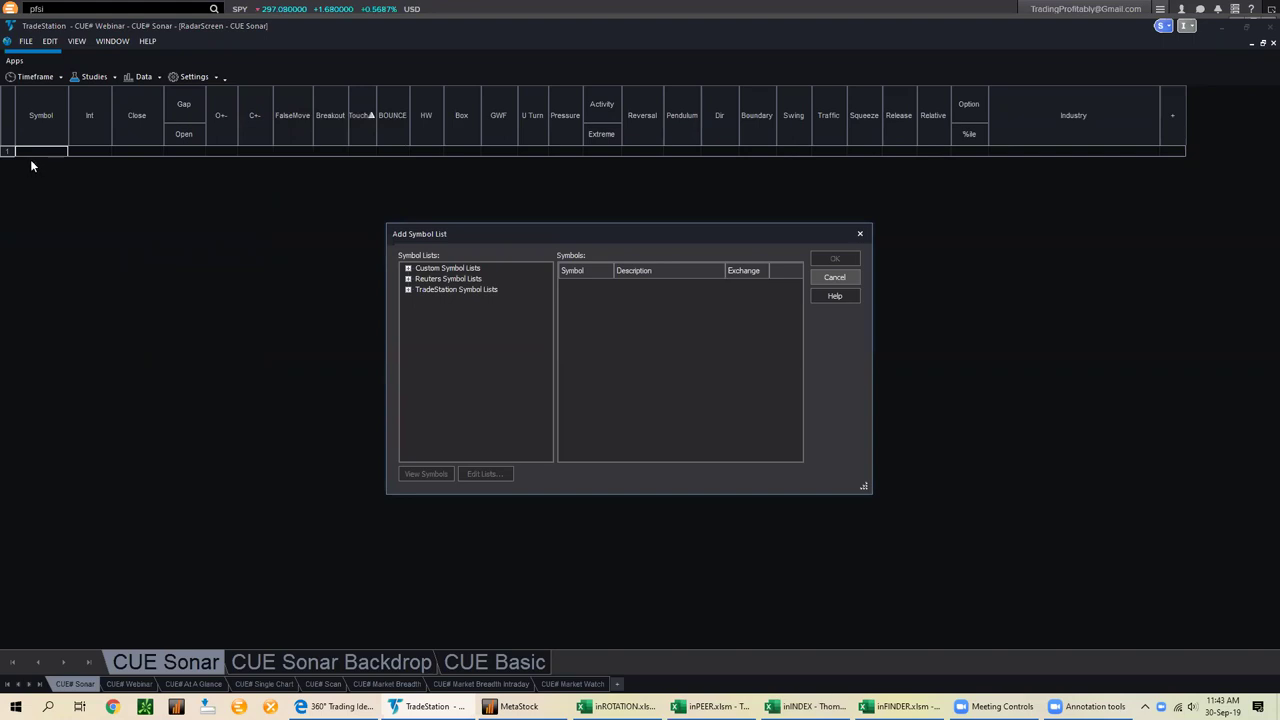
click(408, 268)
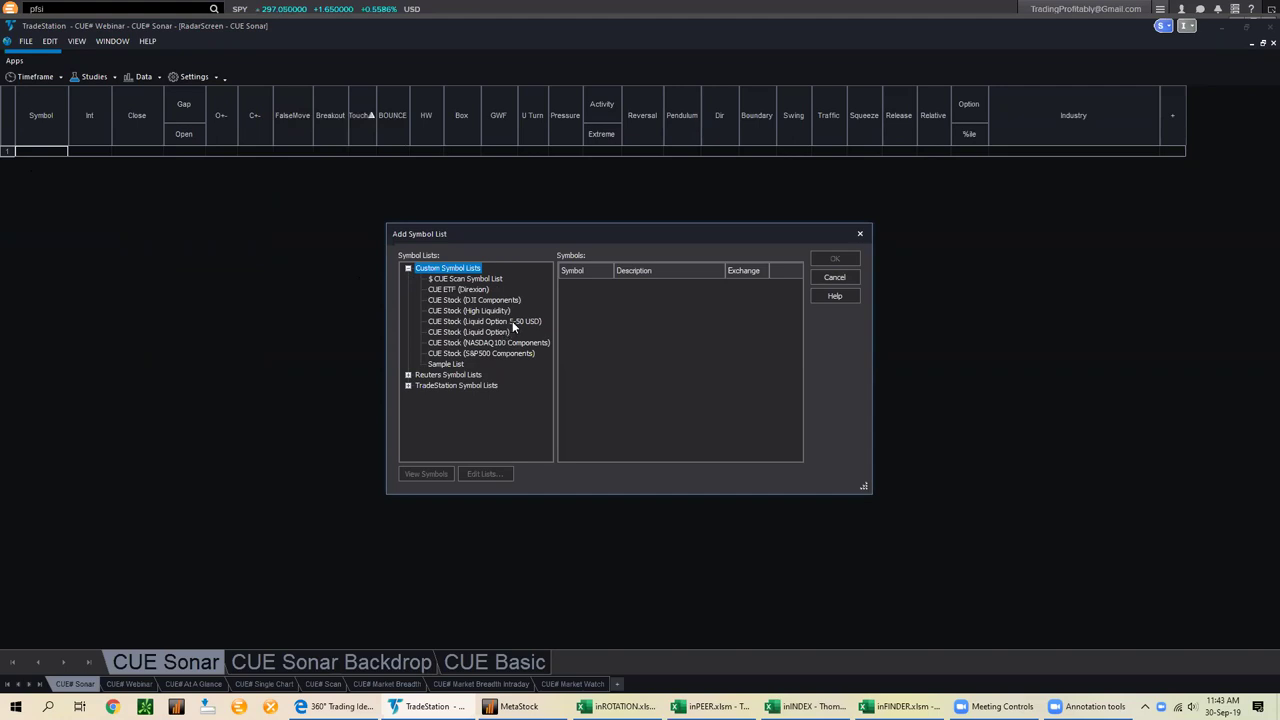
click(512, 321)
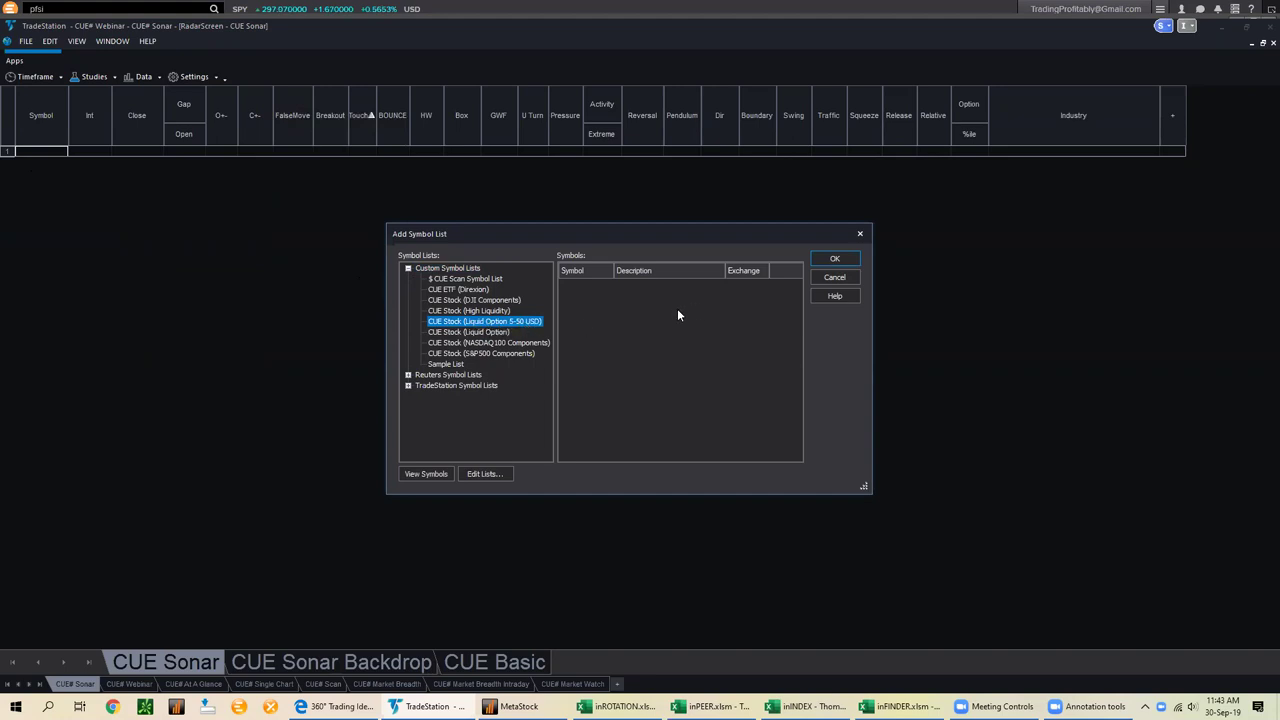
click(834, 258)
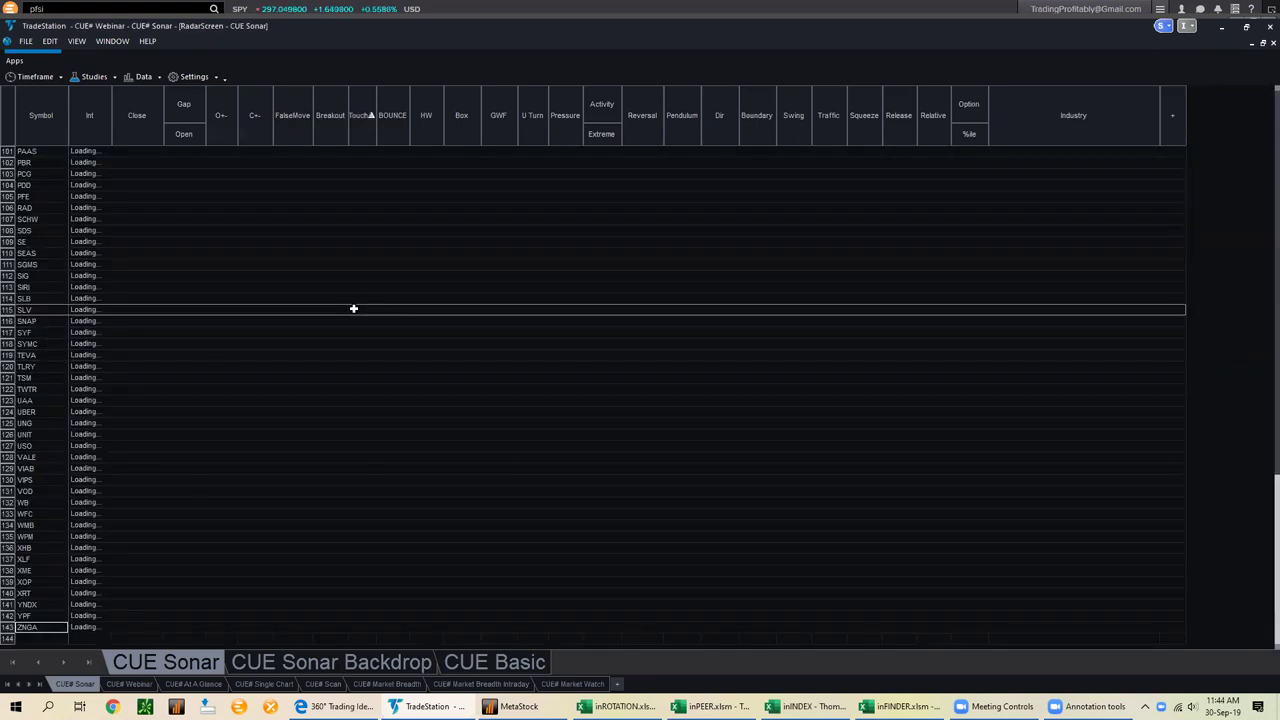
Scroll the RadarScreen scan back to the top to review it, then switch to the CUE# Market Watch workspace
scroll(400, 316, up, 6)
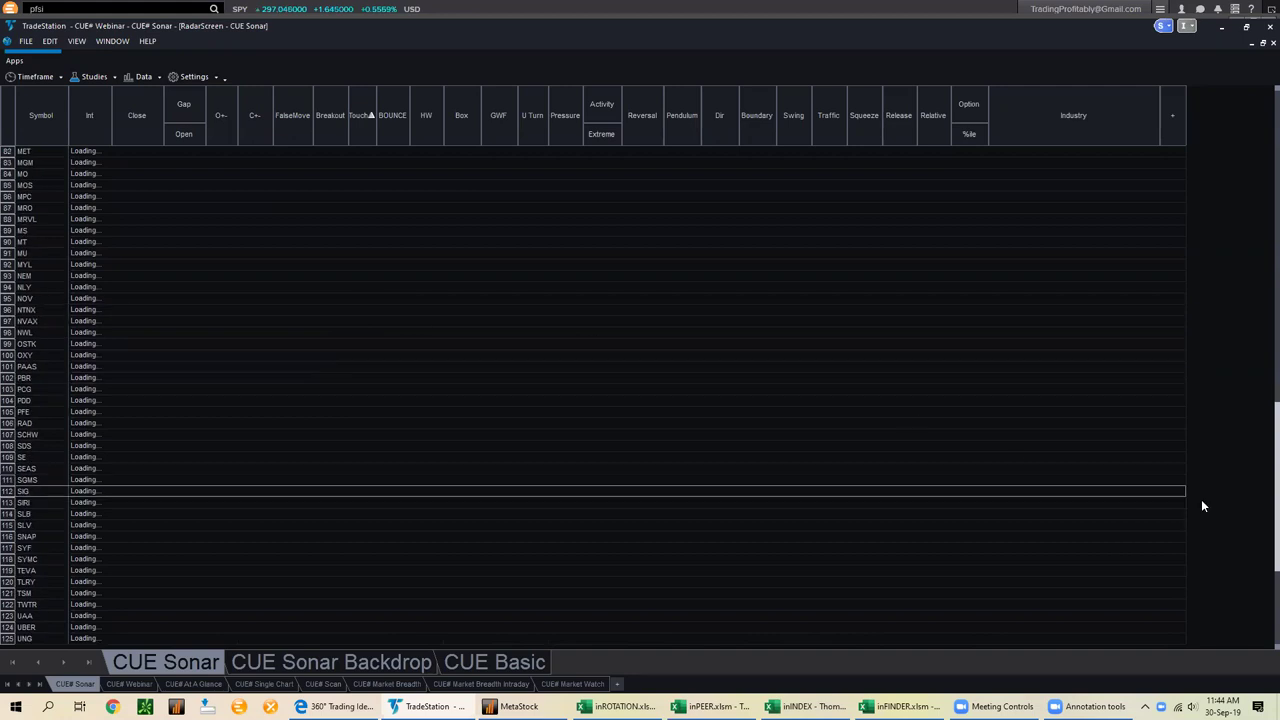
drag(1276, 470, 1276, 160)
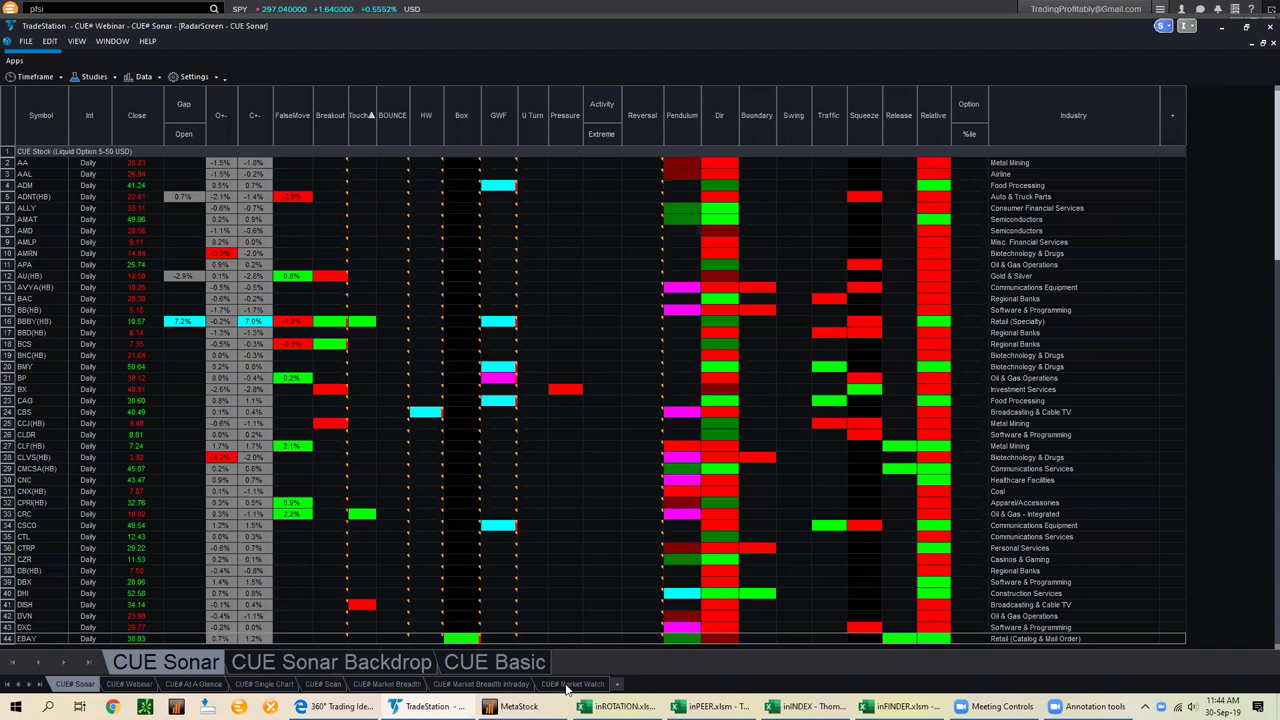
click(571, 684)
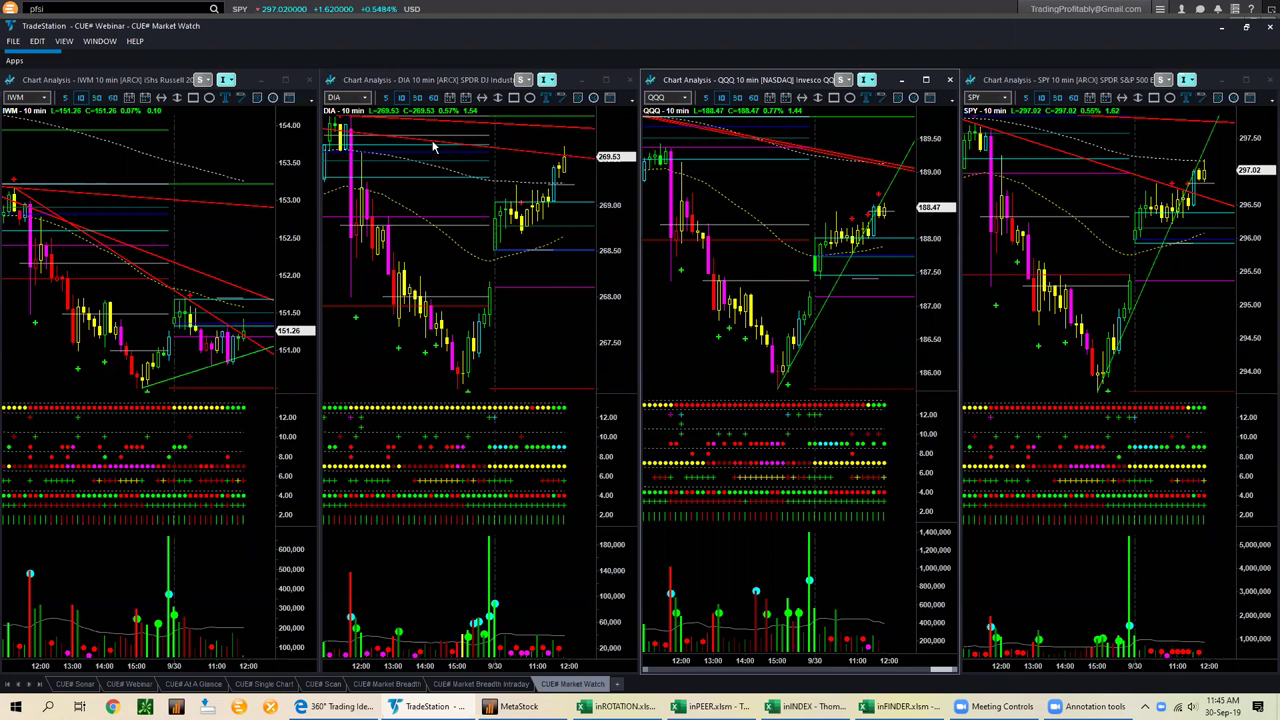
click(449, 97)
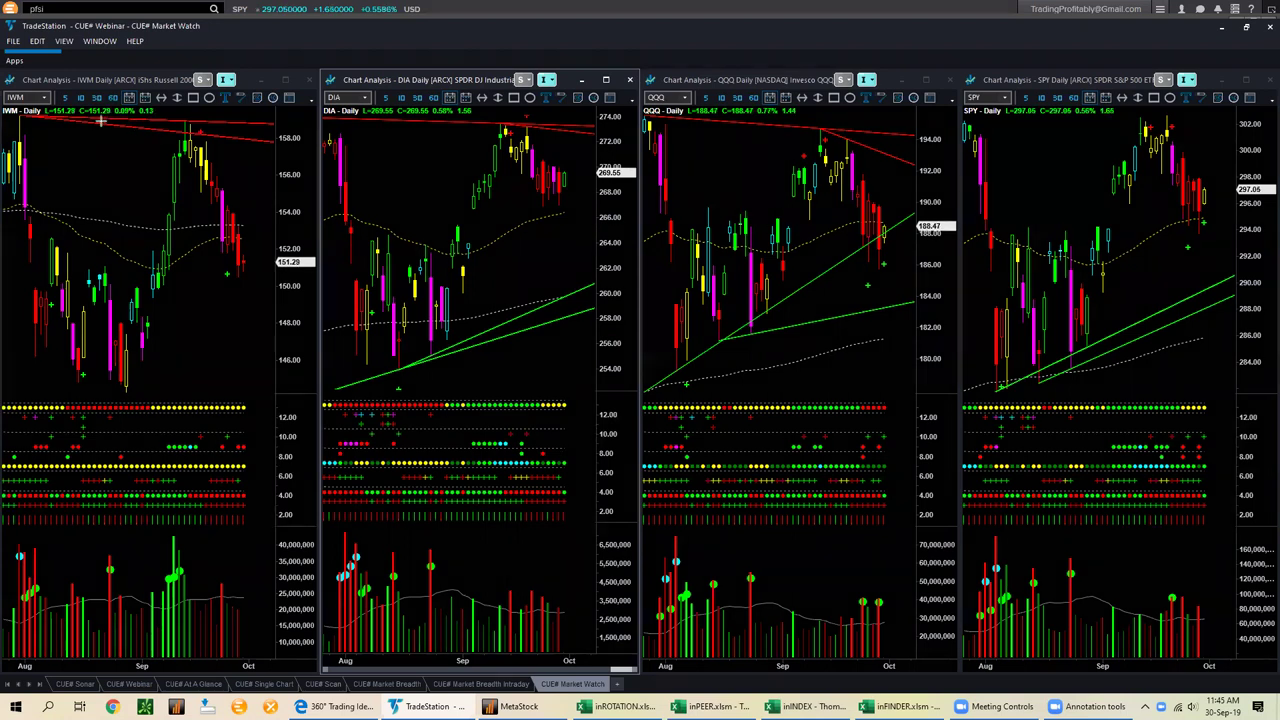
drag(101, 119, 266, 133)
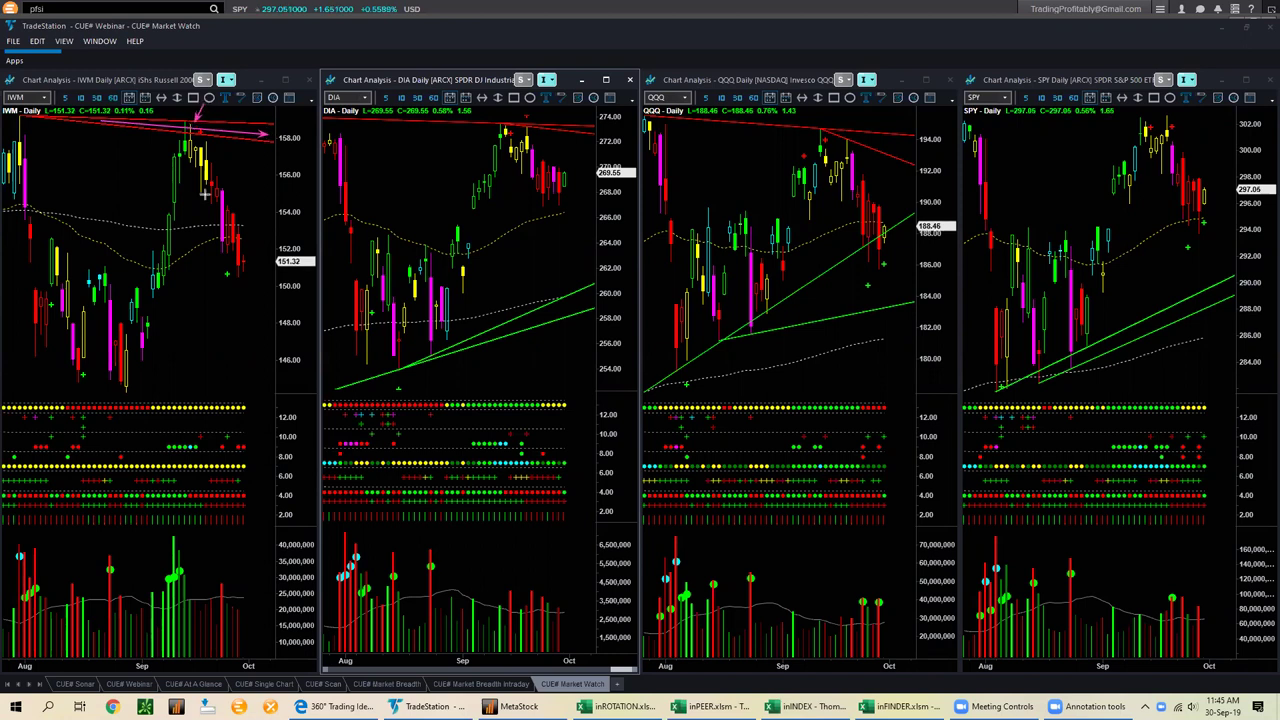
drag(186, 170, 229, 270)
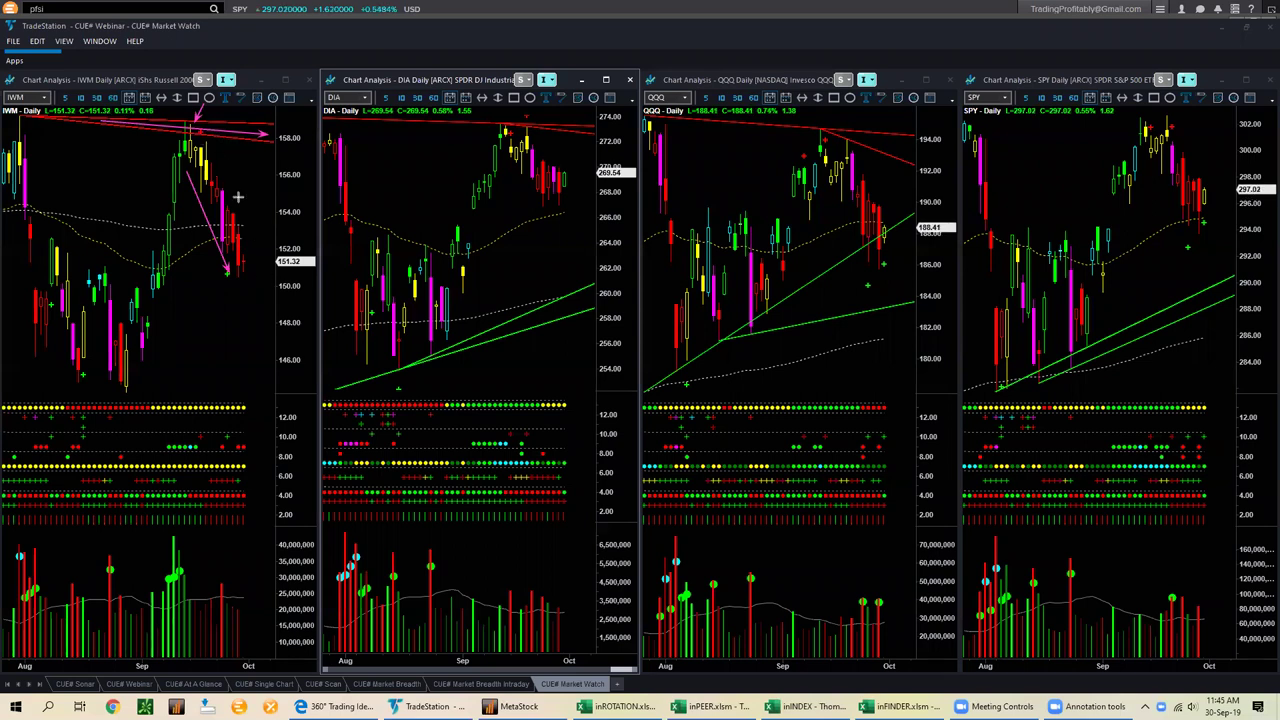
drag(248, 246, 270, 205)
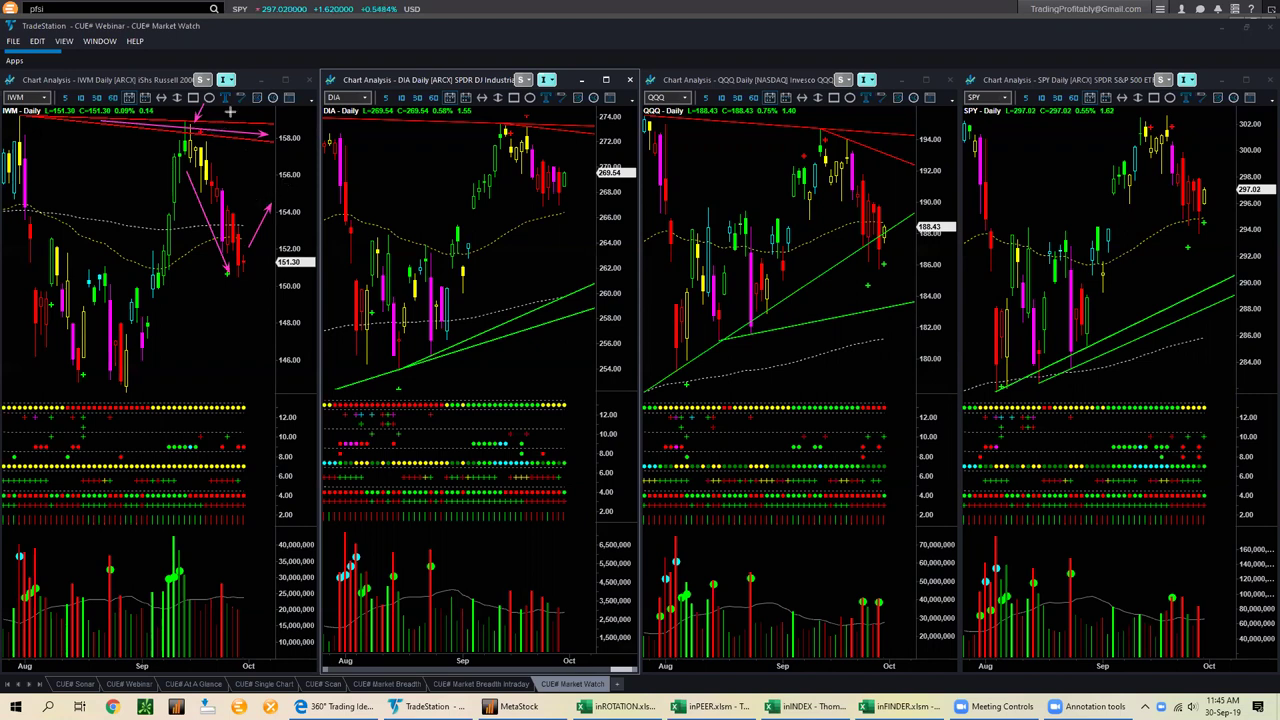
drag(246, 100, 200, 128)
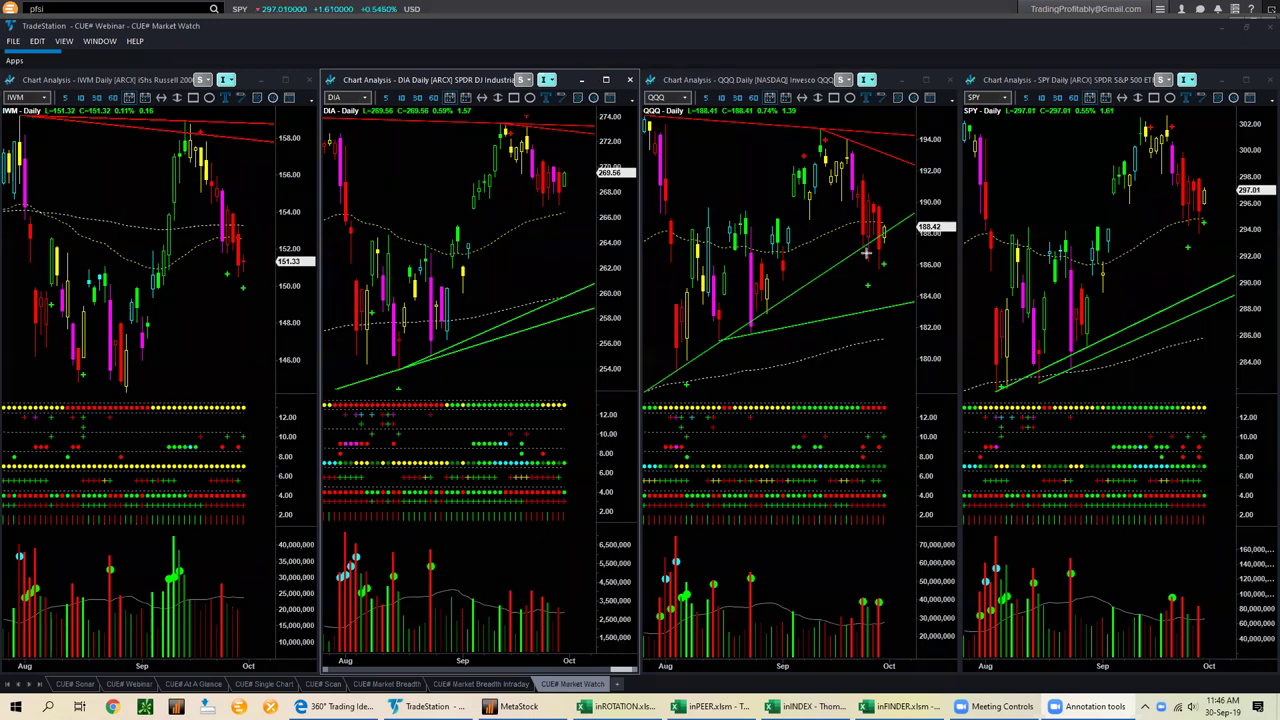
drag(884, 241, 920, 213)
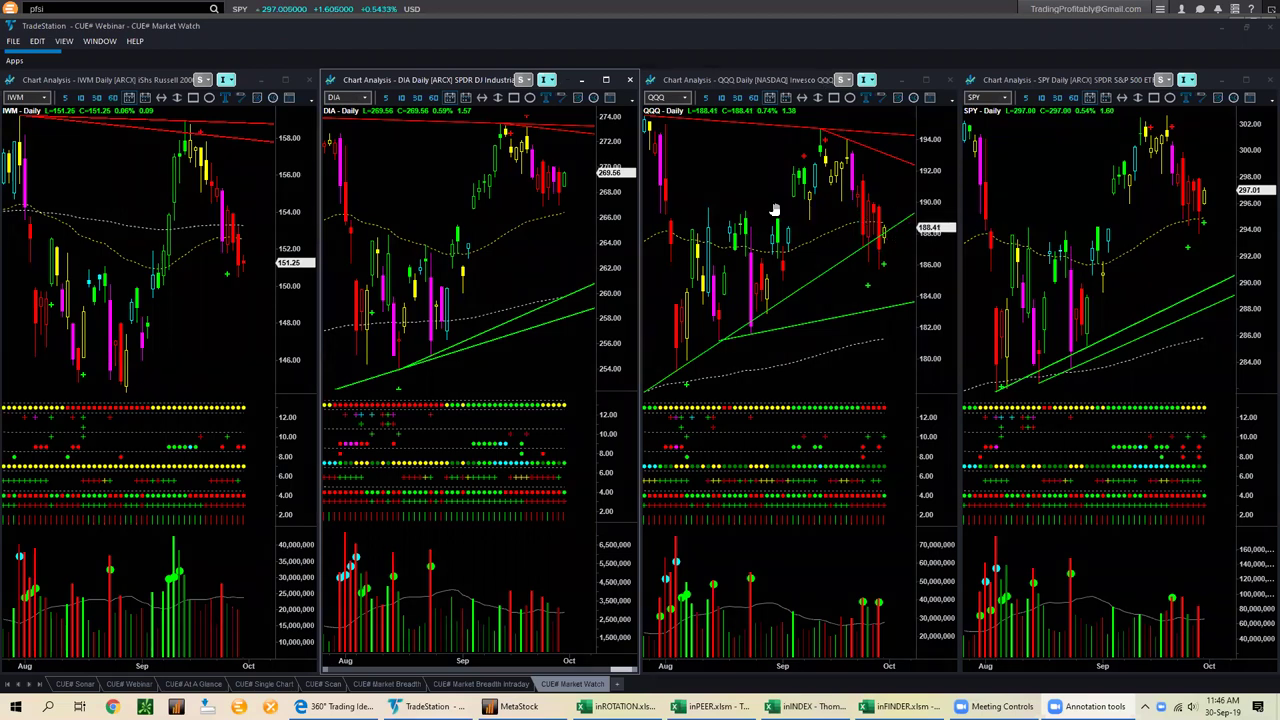
click(402, 97)
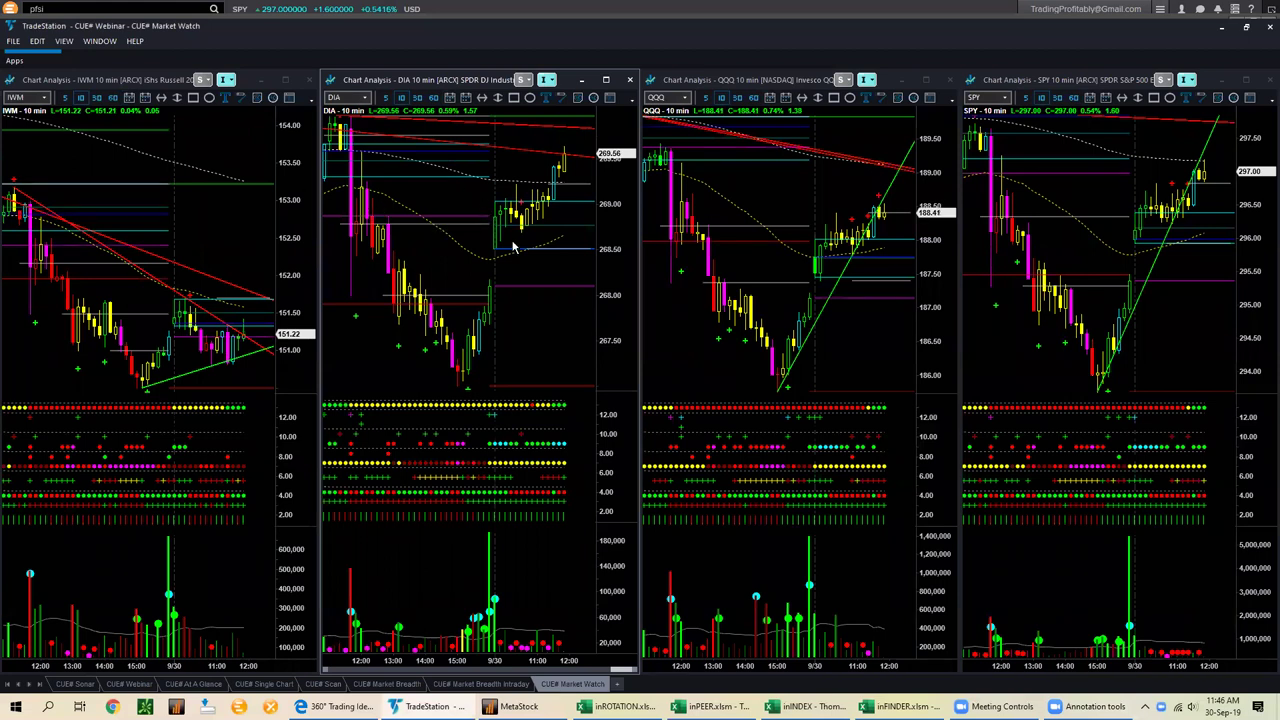
click(449, 97)
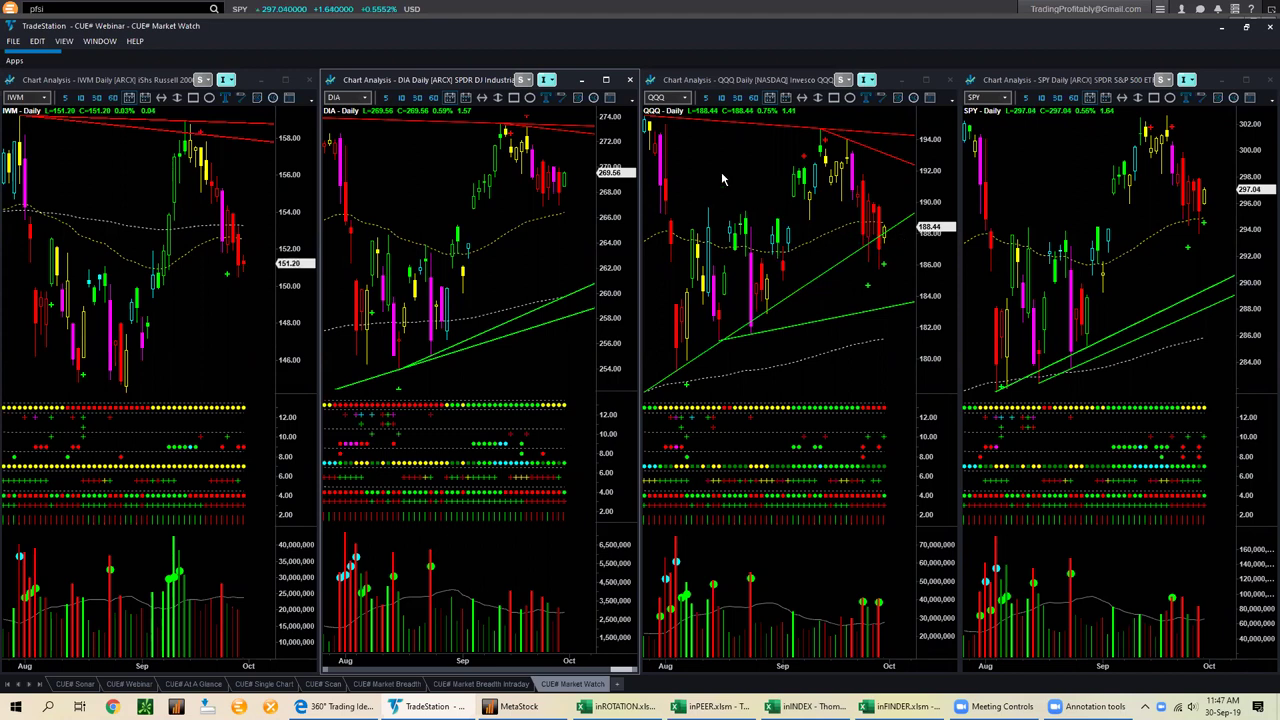
Switch the IWM, DIA, QQQ and SPY Market Watch charts to the Weekly interval
click(465, 97)
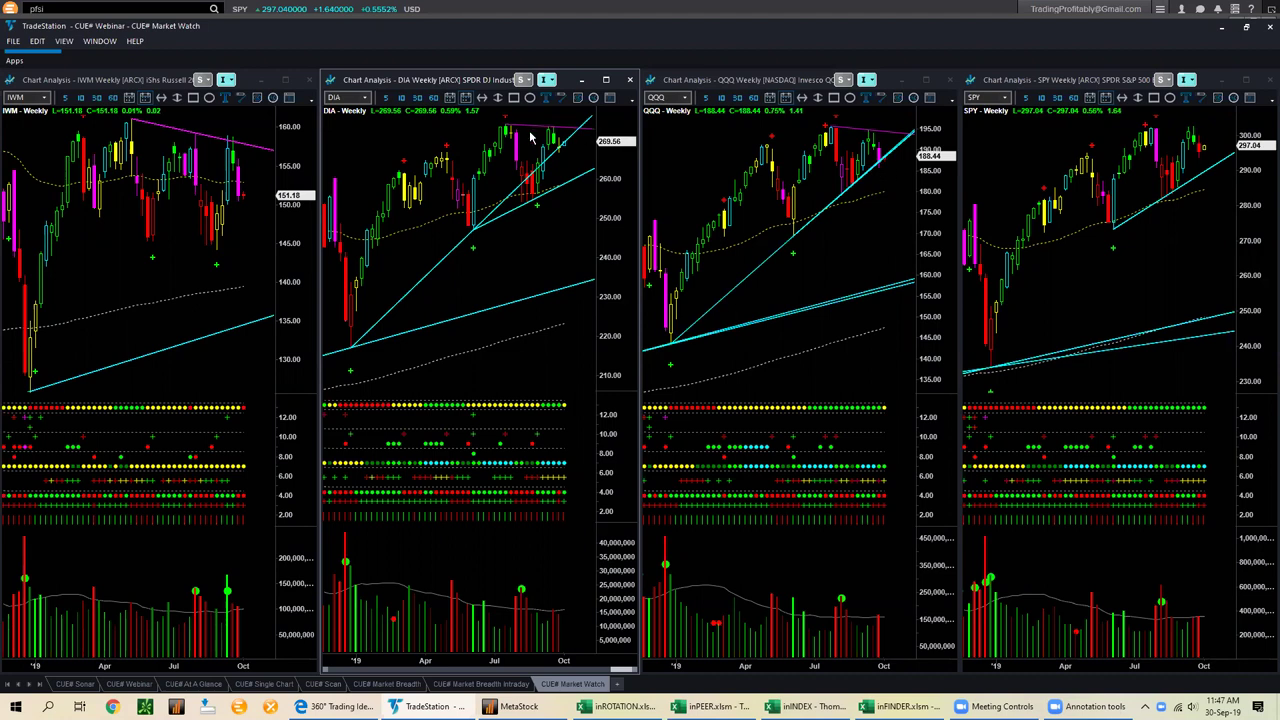
Put the Market Watch charts back on 10-minute bars and open the CUE# Market Breadth Intraday workspace
click(401, 97)
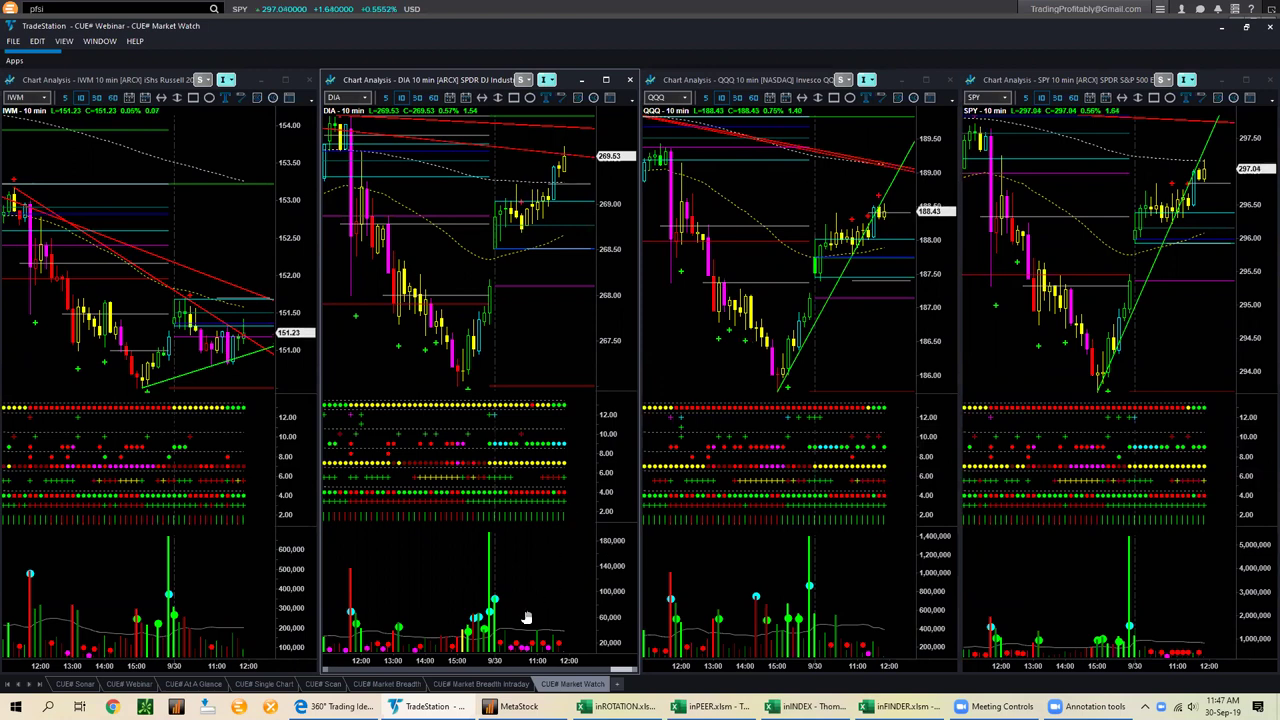
click(498, 684)
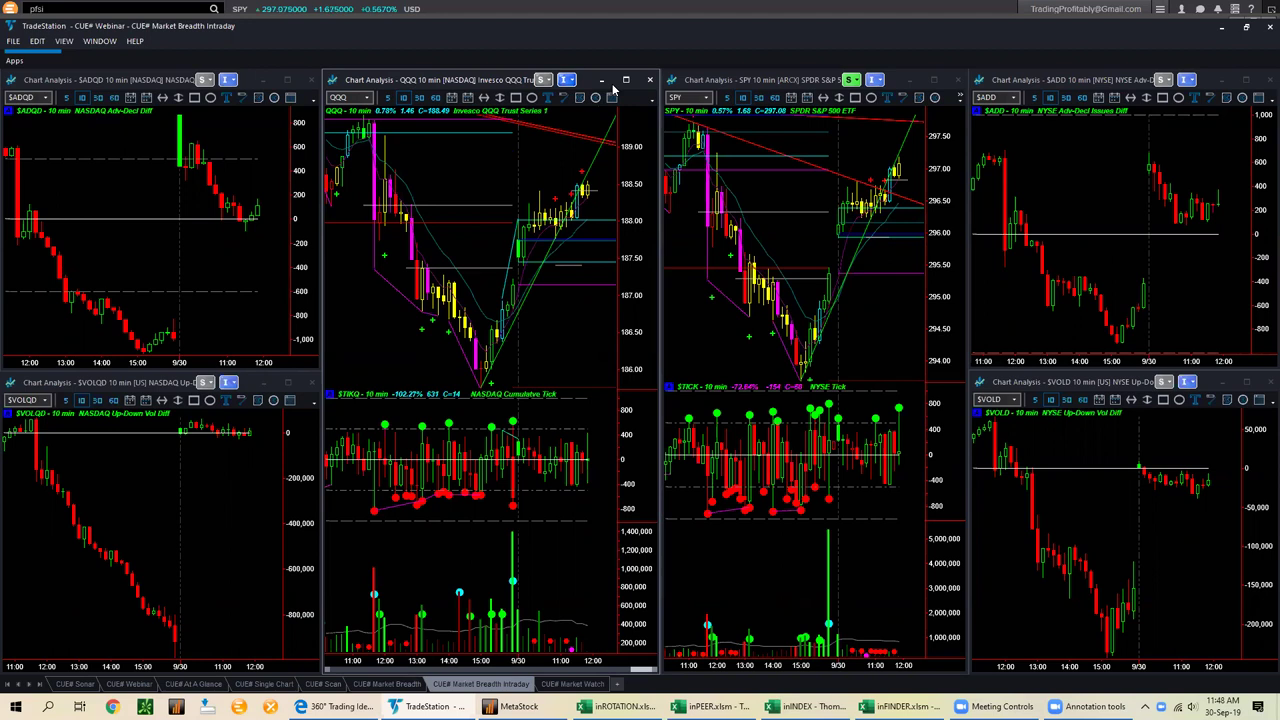
Arrow the SPY title, tick panels and $ADQD, $ADD, $VOLQD, $VOLD lows, then clear them
drag(632, 150, 672, 115)
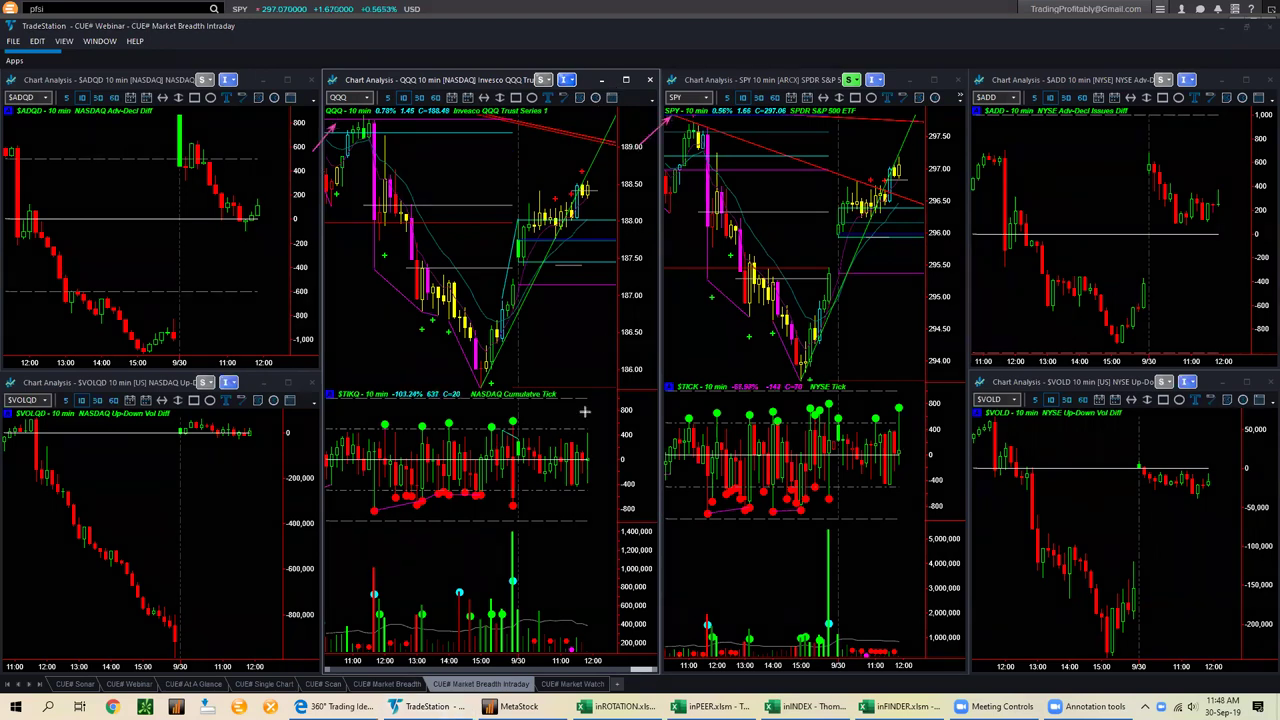
drag(617, 422, 534, 402)
drag(918, 399, 855, 388)
drag(203, 272, 233, 236)
drag(1227, 158, 1201, 192)
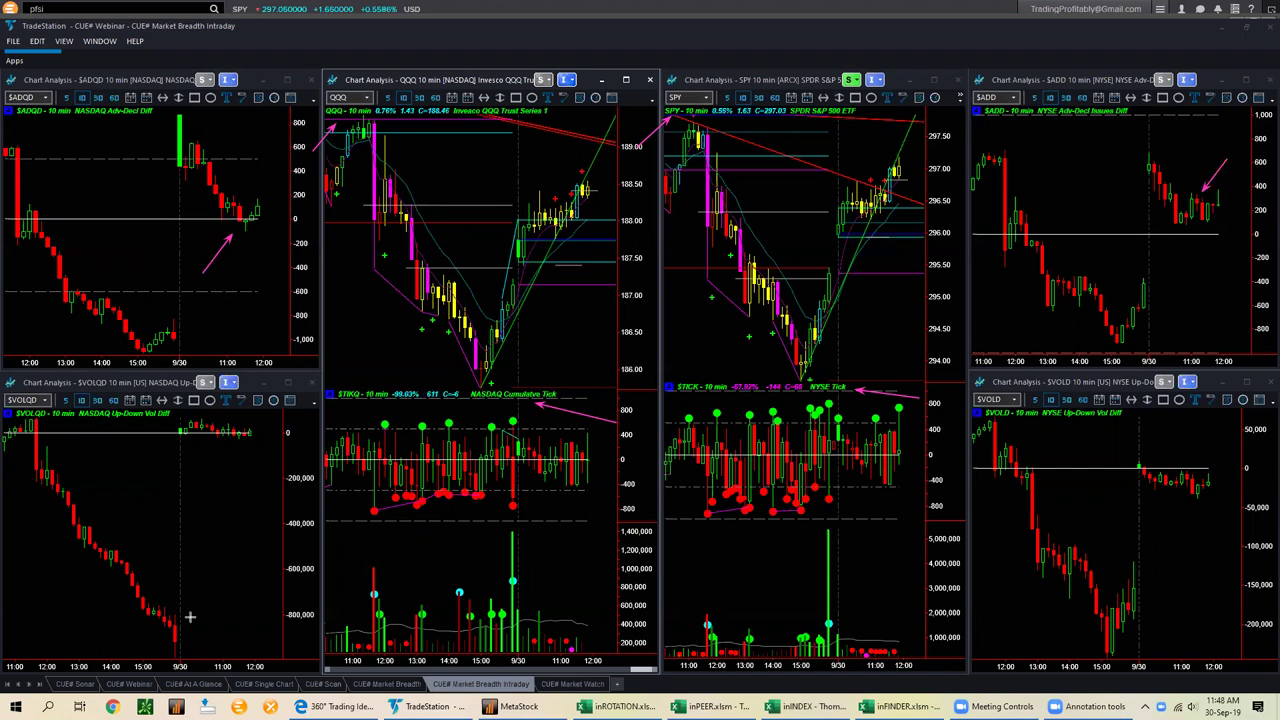
drag(194, 482, 216, 449)
drag(1140, 528, 1168, 493)
key(Escape)
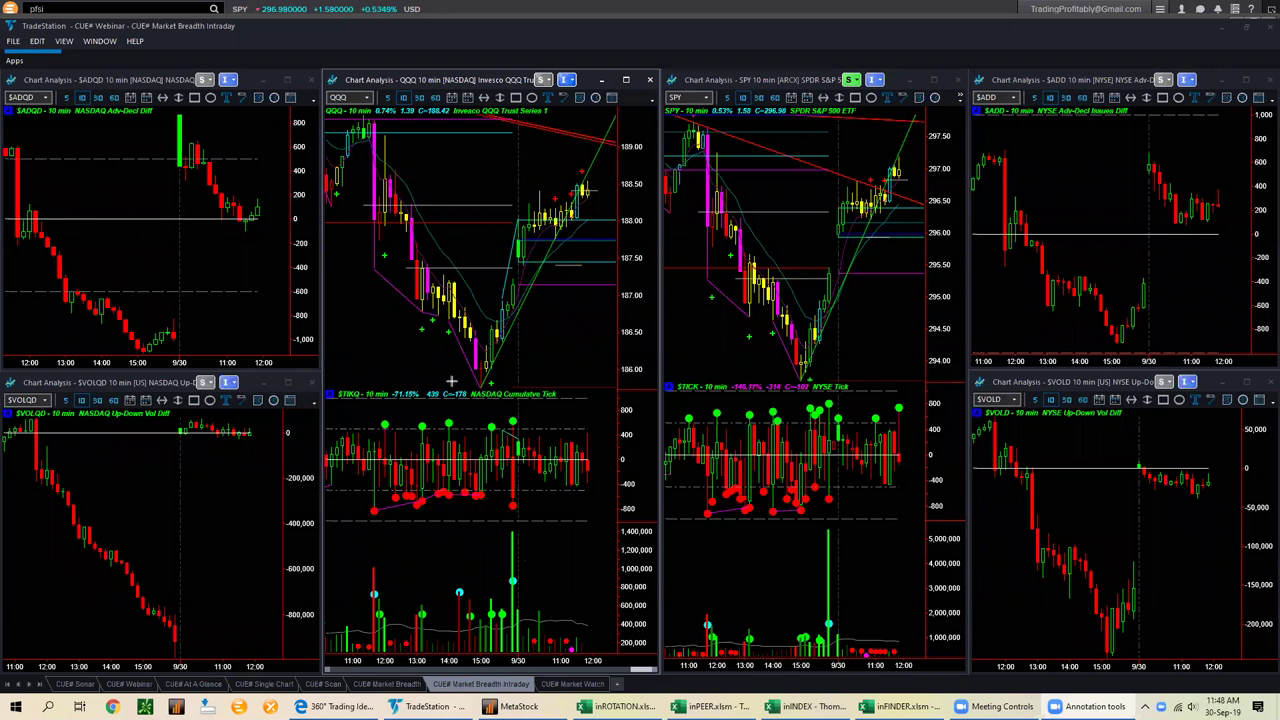
Mark QQQ and SPY price levels with arrows, then compress both charts' price scales
drag(528, 286, 605, 287)
drag(840, 276, 900, 276)
drag(484, 234, 515, 238)
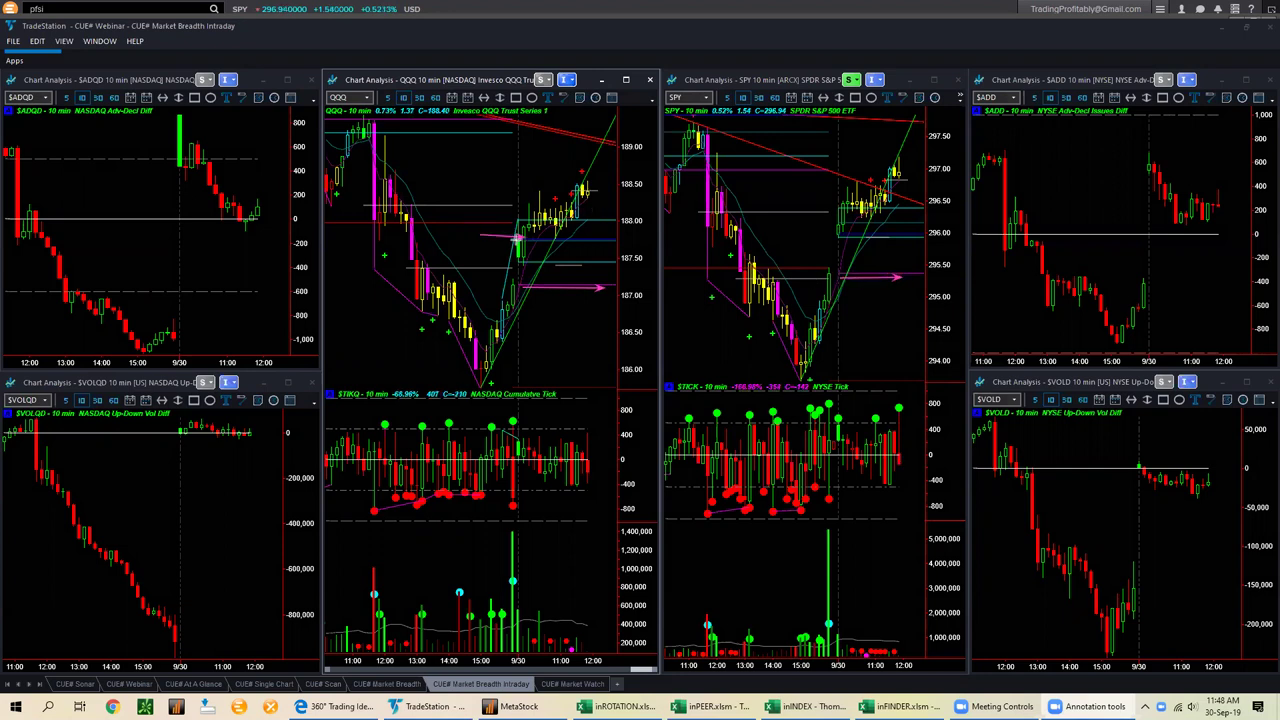
drag(797, 236, 833, 238)
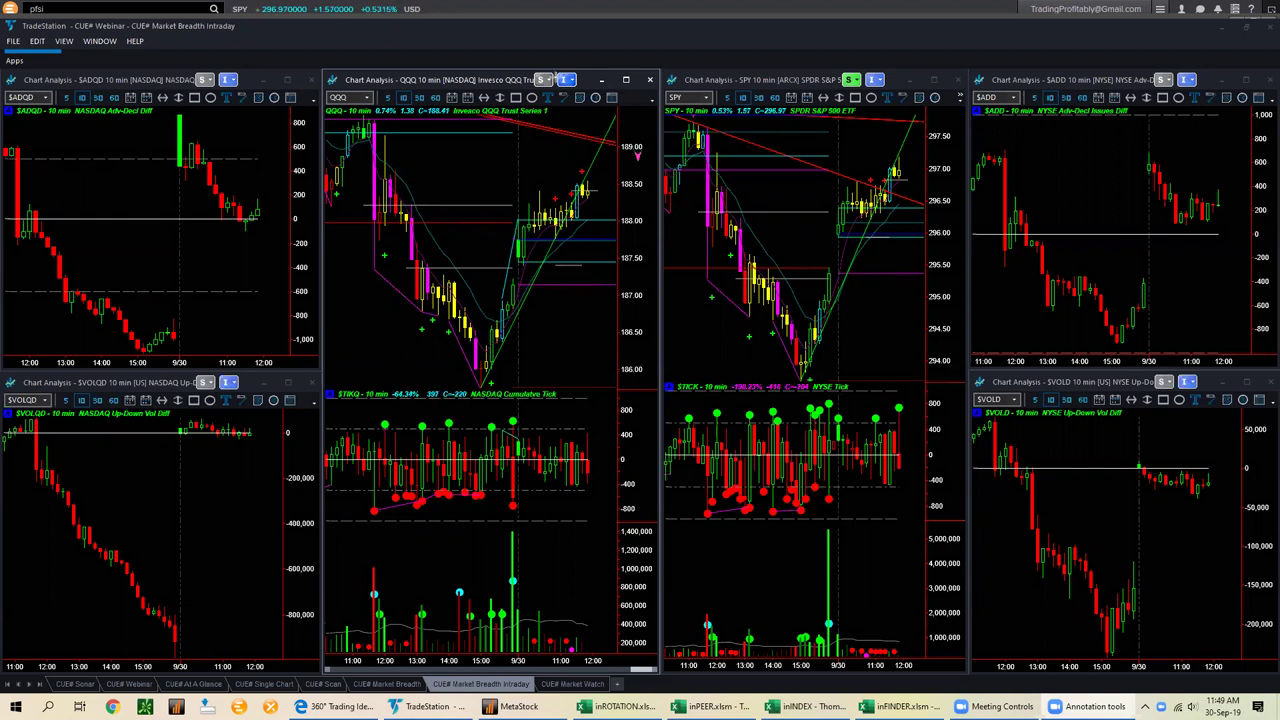
drag(629, 200, 629, 220)
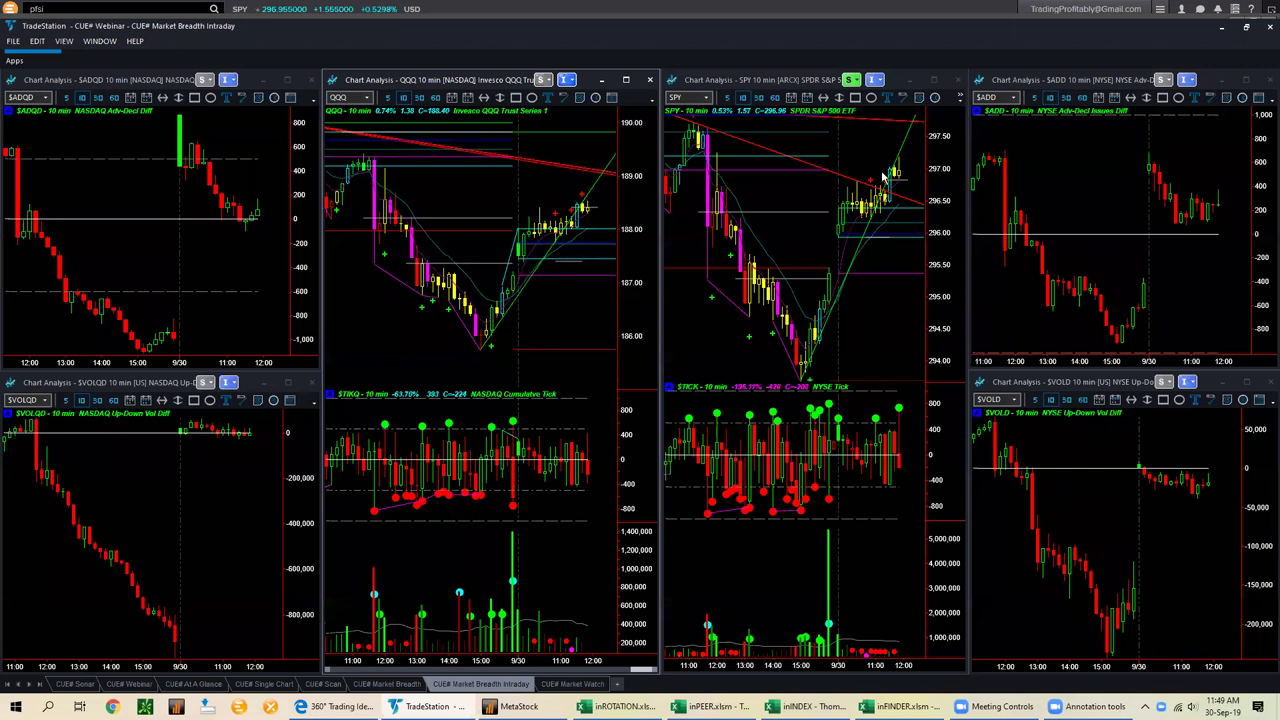
drag(938, 172, 940, 250)
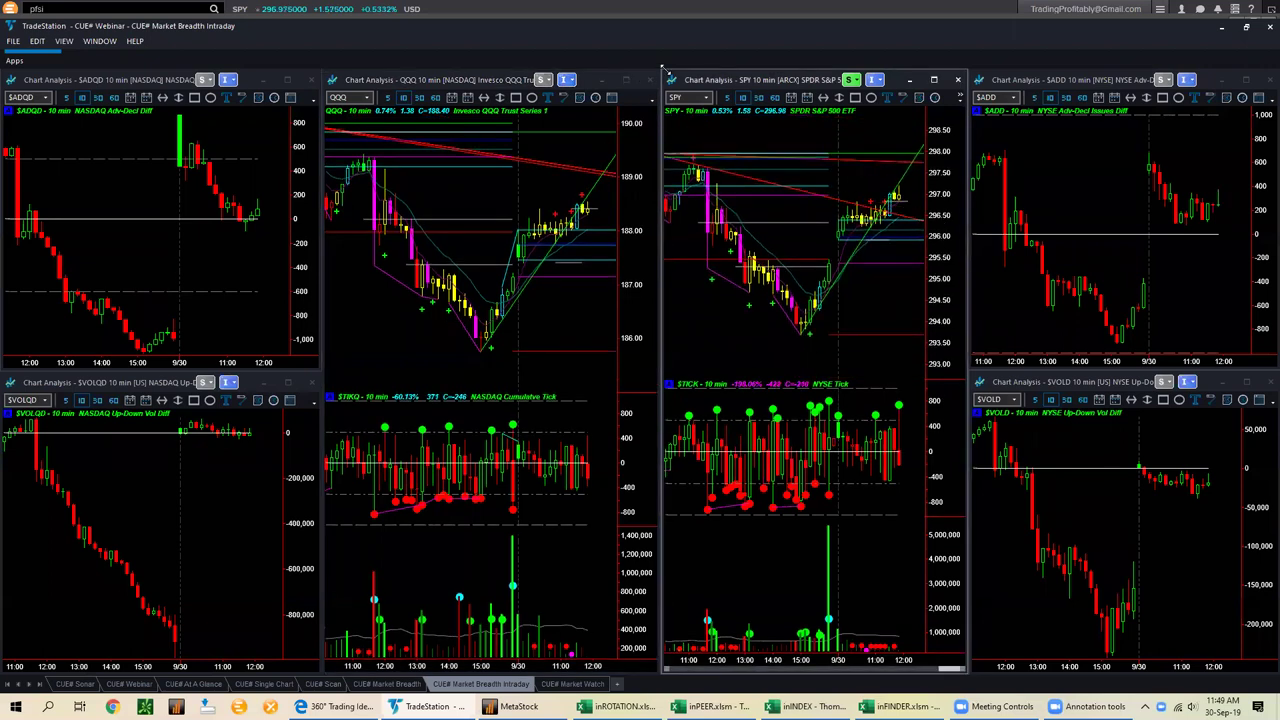
Point arrows at QQQ and SPY price levels, including SPY near 296.5 and 296.0
click(567, 128)
drag(874, 136, 889, 150)
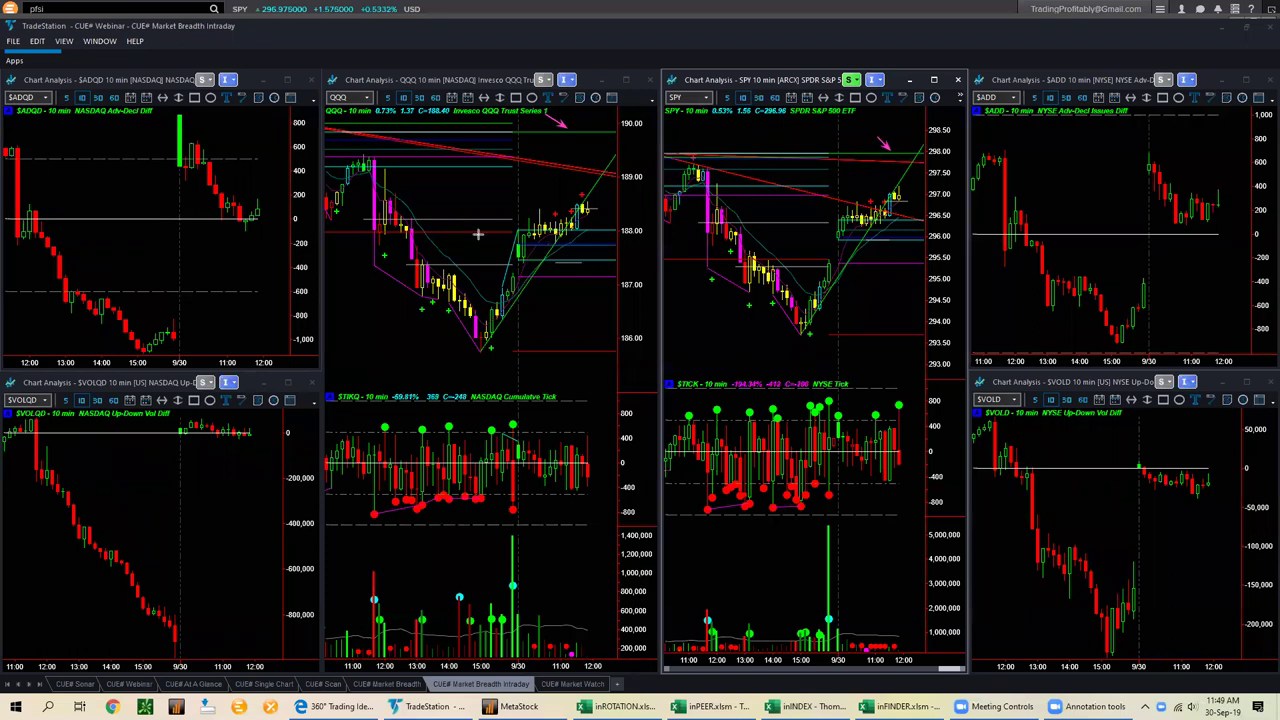
drag(470, 232, 515, 244)
drag(806, 226, 831, 237)
drag(881, 215, 932, 239)
drag(554, 256, 593, 259)
drag(564, 215, 578, 202)
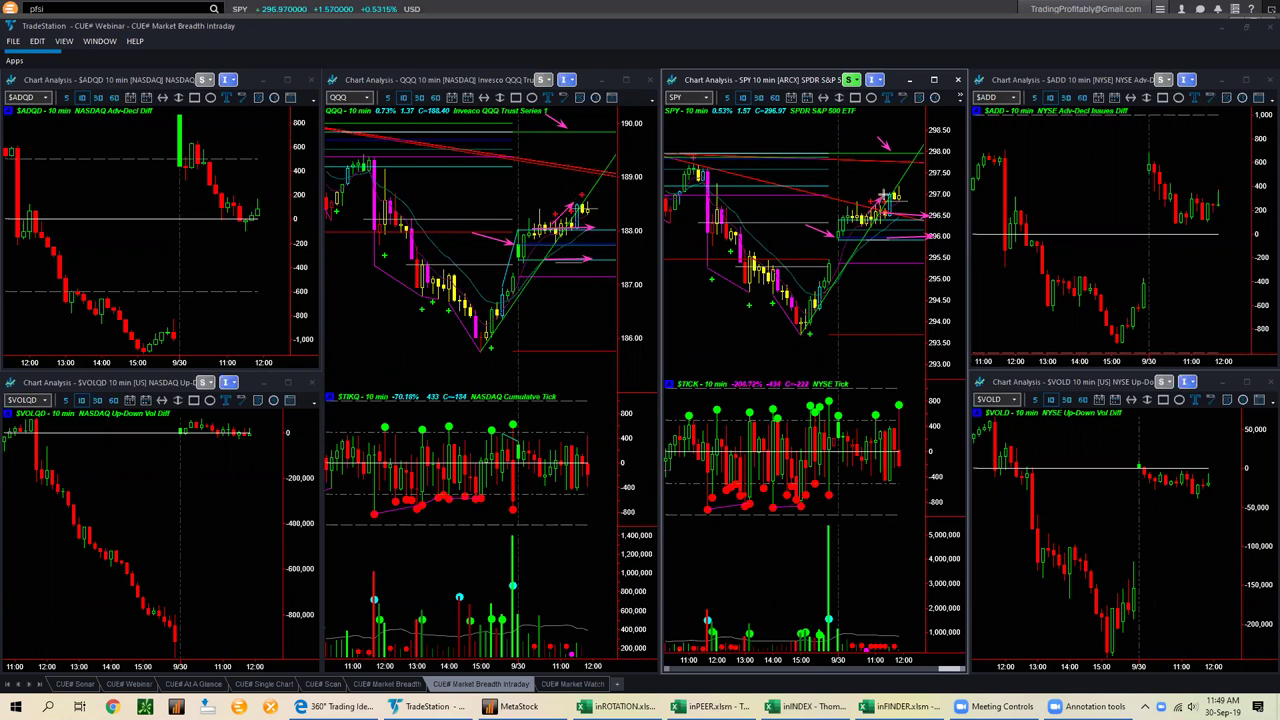
Mark the QQQ and SPY opening gaps and the $ADQD and $ADD declines with arrows
drag(316, 152, 332, 132)
drag(657, 148, 677, 124)
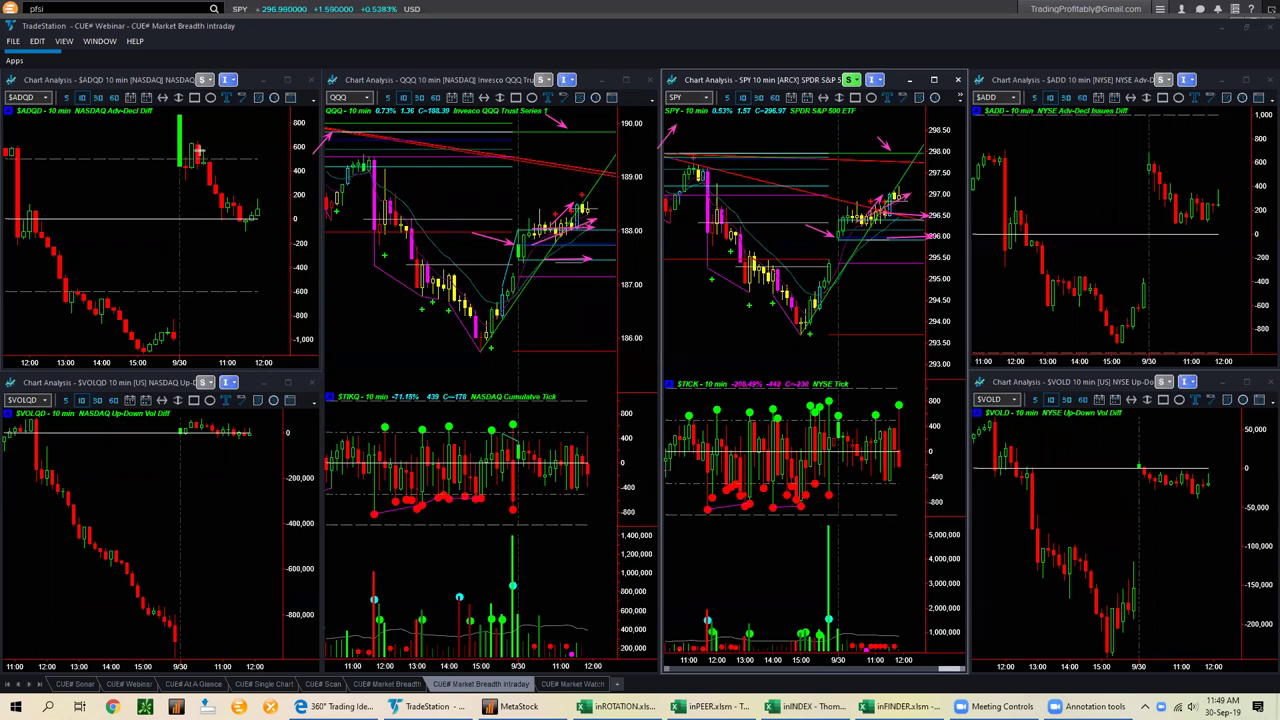
drag(192, 118, 248, 210)
drag(1162, 155, 1213, 200)
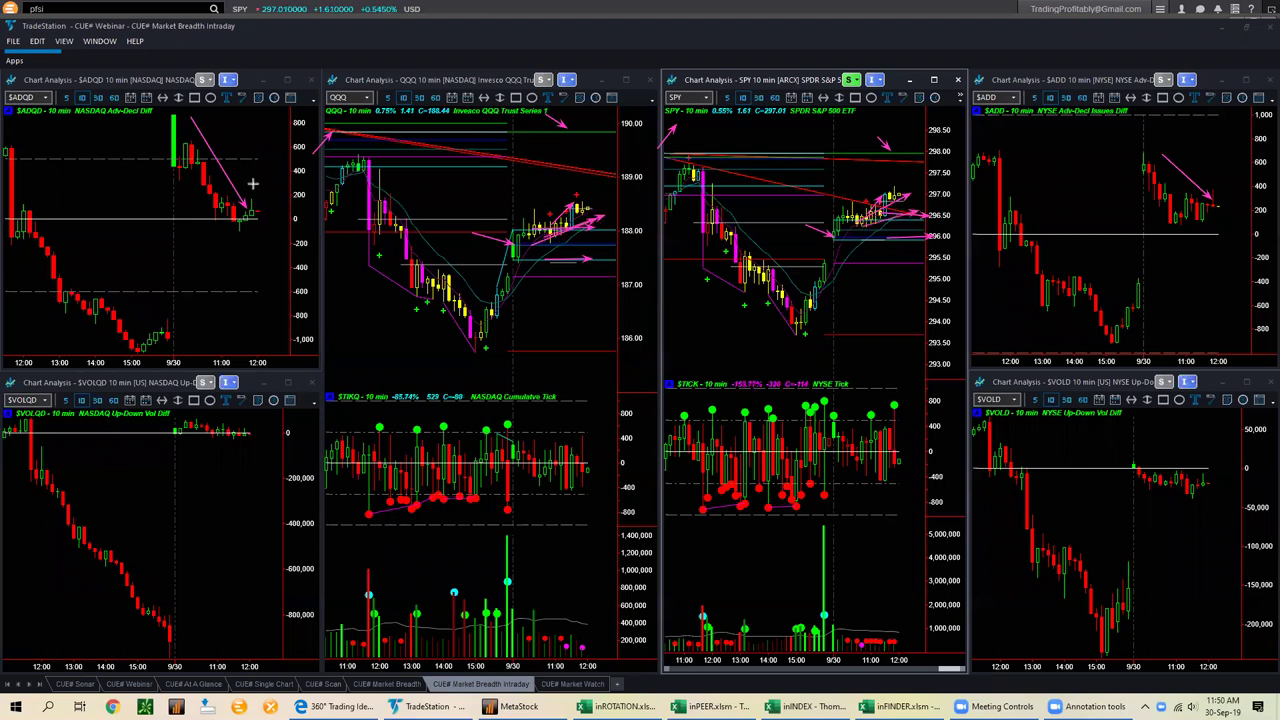
Arrow the fading advance-decline lines, the $ADD bounce, $ADQD upturn, and flat $VOLD/$VOLQD near zero
drag(247, 203, 250, 205)
drag(1188, 161, 1240, 207)
drag(1145, 468, 1232, 468)
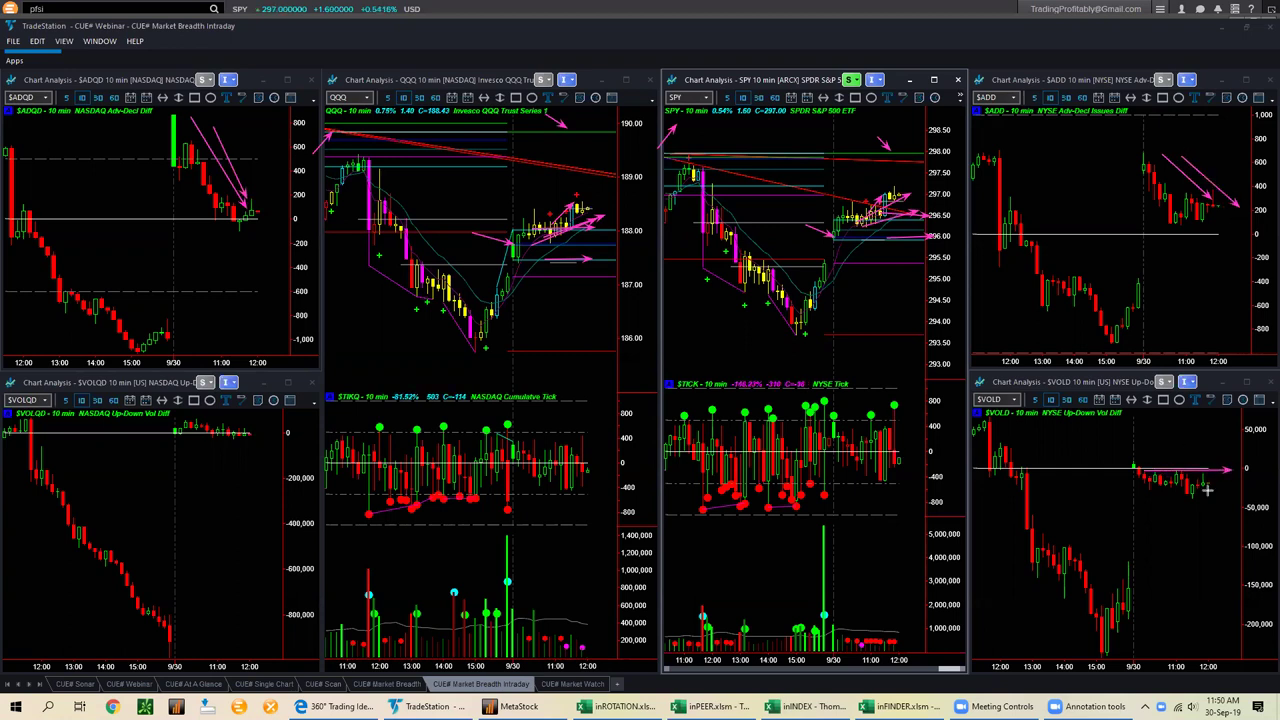
drag(1140, 536, 1166, 491)
drag(1125, 185, 1147, 170)
drag(114, 157, 164, 141)
drag(175, 432, 270, 432)
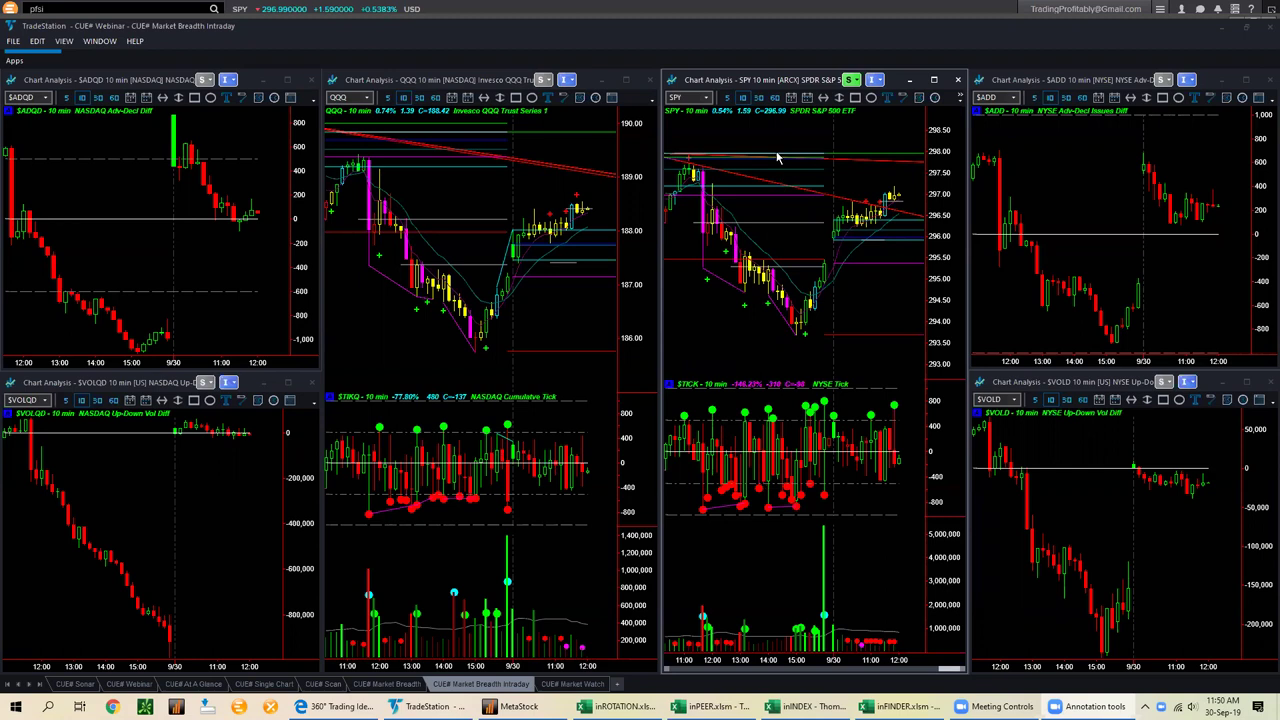
drag(775, 307, 796, 334)
drag(696, 278, 736, 298)
mouse_move(706, 520)
mouse_down()
mouse_move(737, 506)
mouse_move(796, 511)
mouse_up()
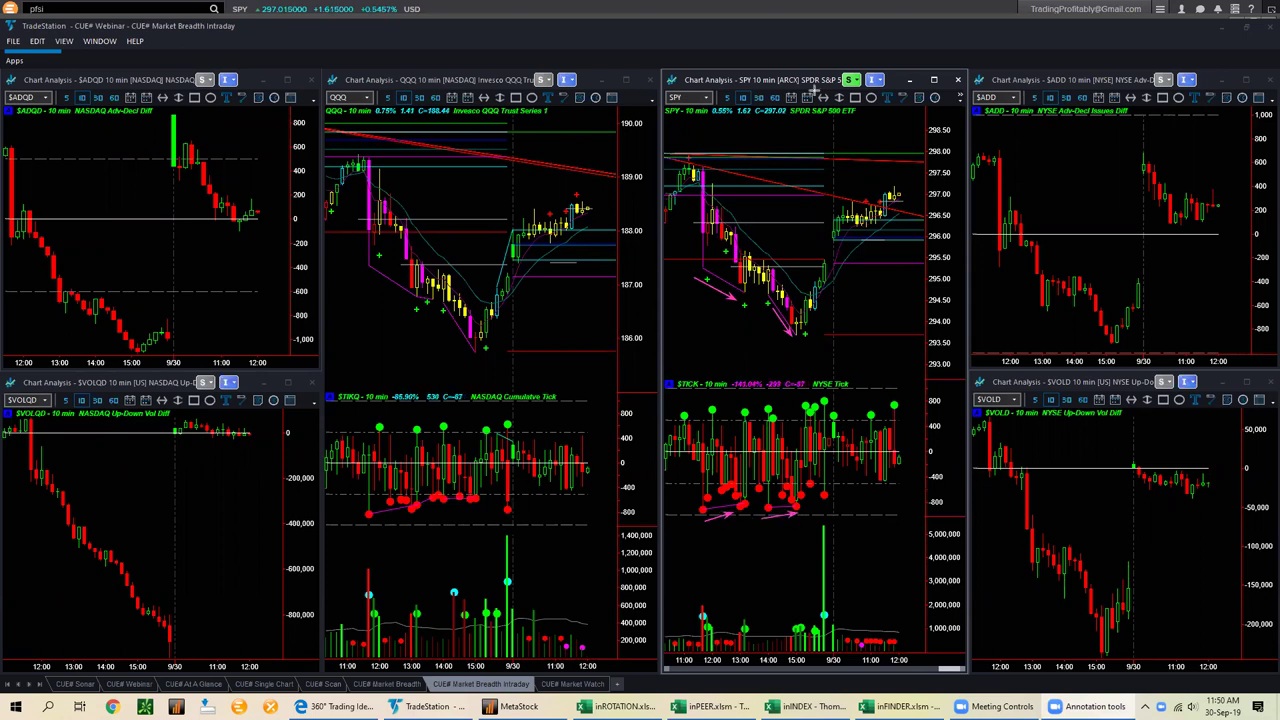
click(862, 77)
drag(202, 139, 246, 185)
drag(1166, 158, 1211, 199)
drag(182, 420, 260, 434)
drag(384, 524, 436, 514)
drag(430, 313, 478, 366)
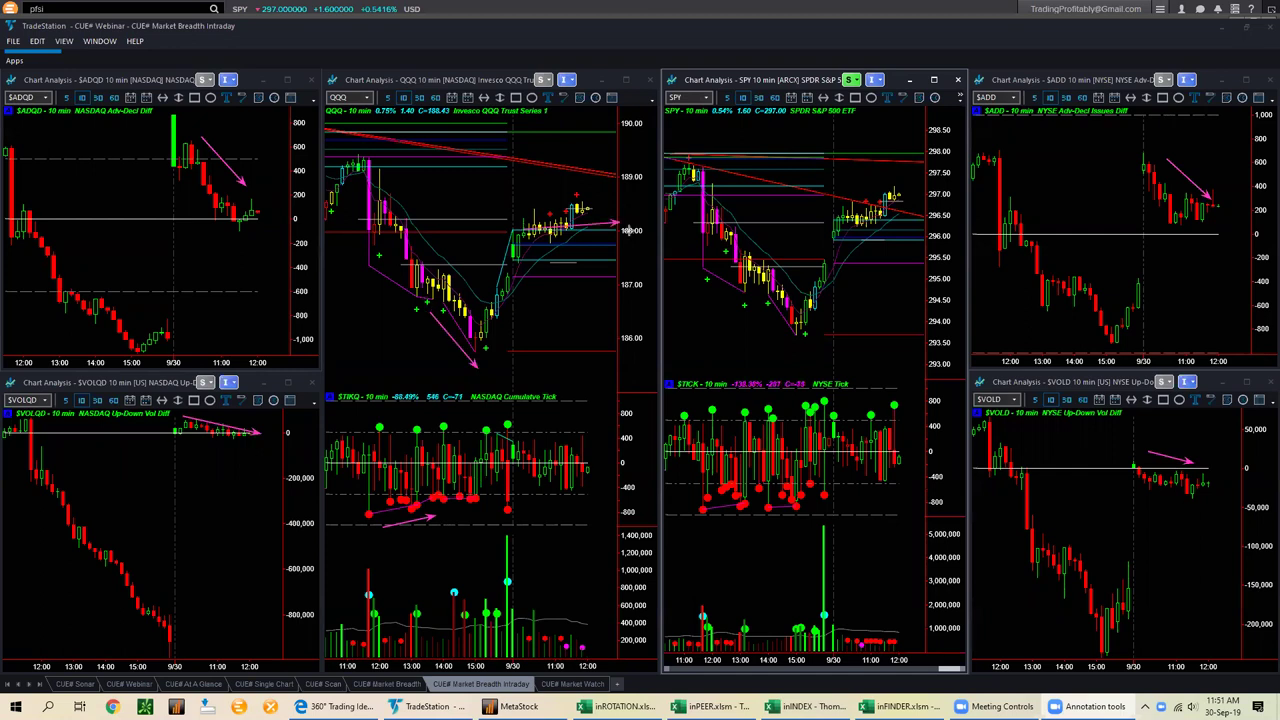
drag(530, 261, 613, 261)
drag(467, 141, 595, 171)
drag(764, 170, 915, 210)
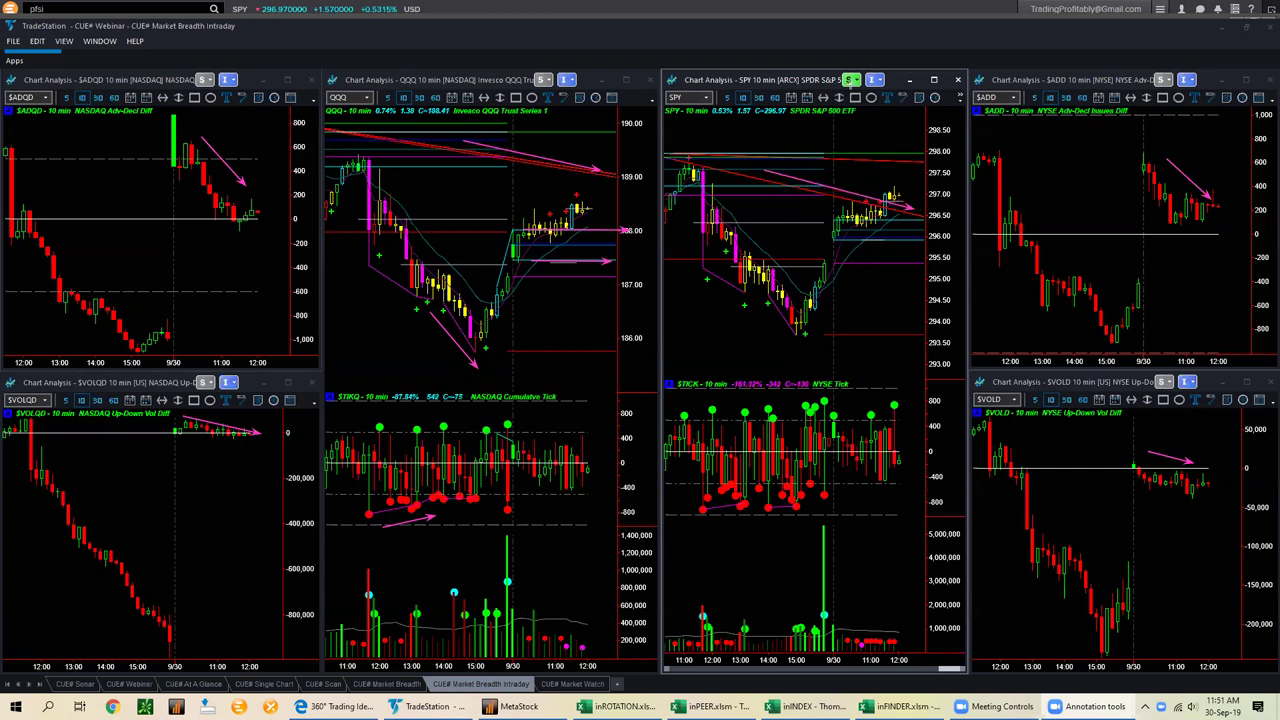
key(e)
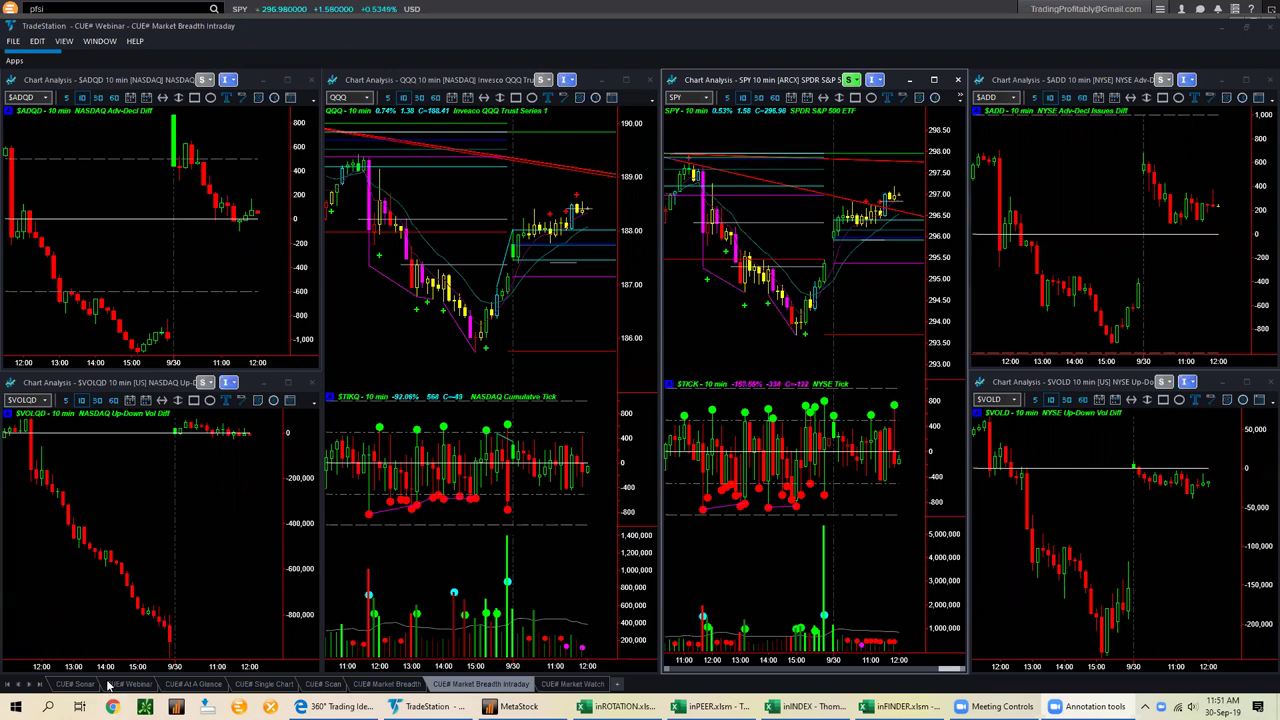
Move through the CUE# Webinar and Single Chart PFSI workspaces to the CUE# Sonar RadarScreen
key(ctrl+Tab)
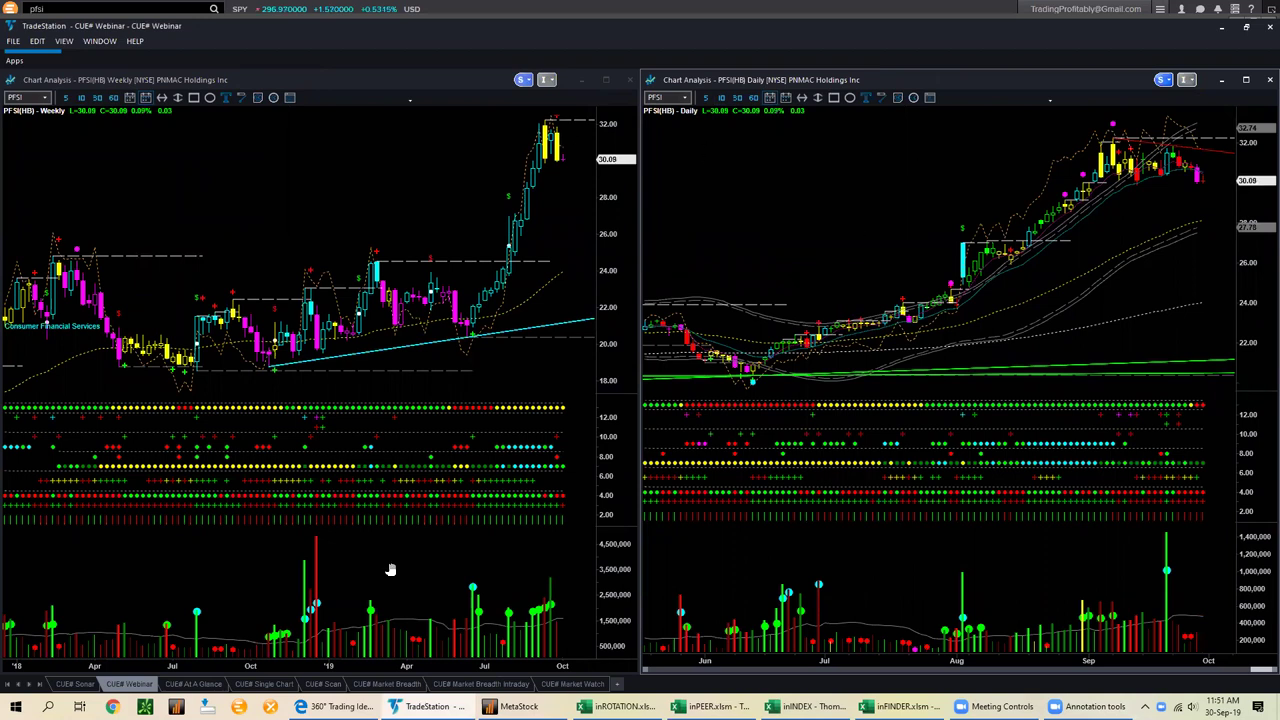
click(290, 683)
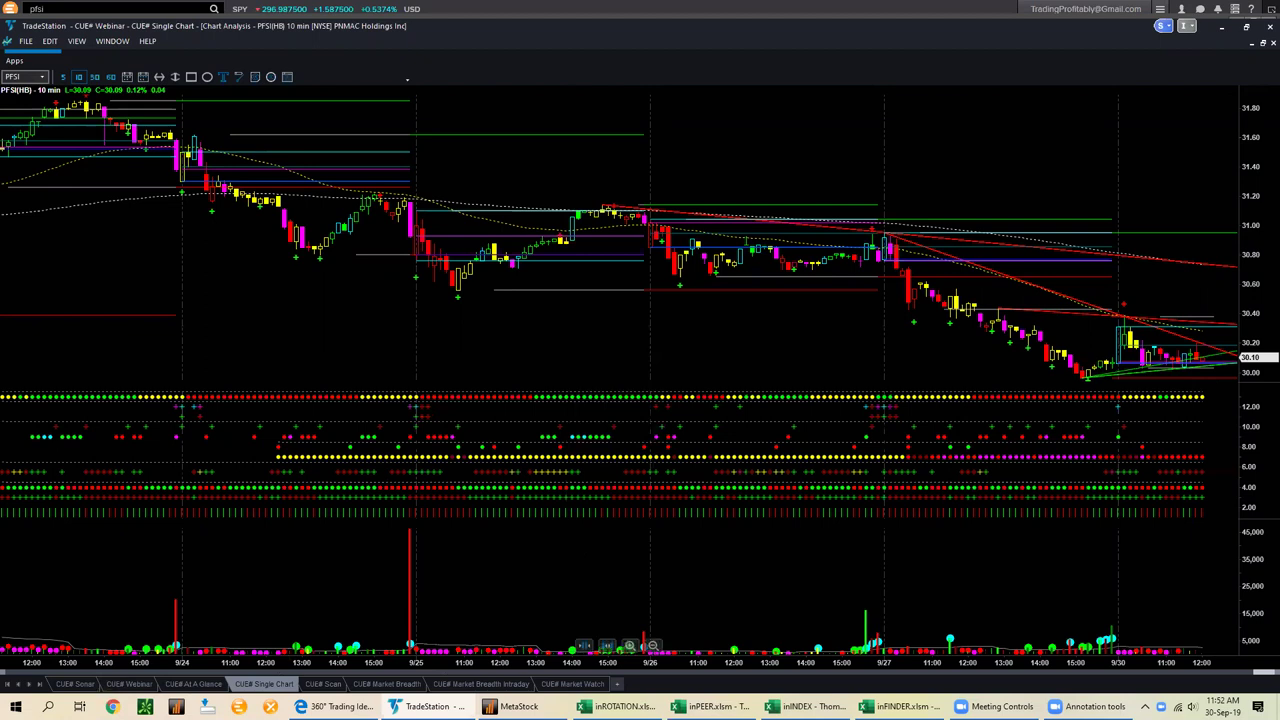
click(88, 683)
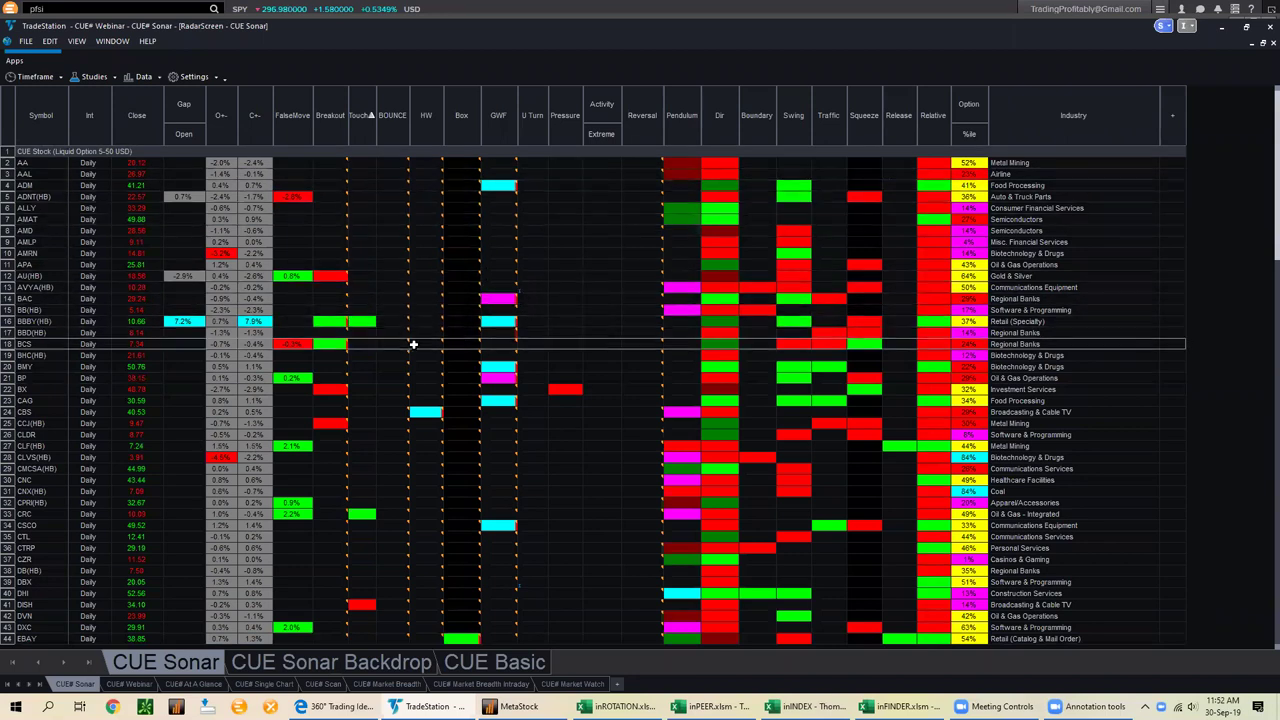
Sort the scan by Breakout and point out BX's Breakout signal, open change and C+- values
mouse_move(414, 344)
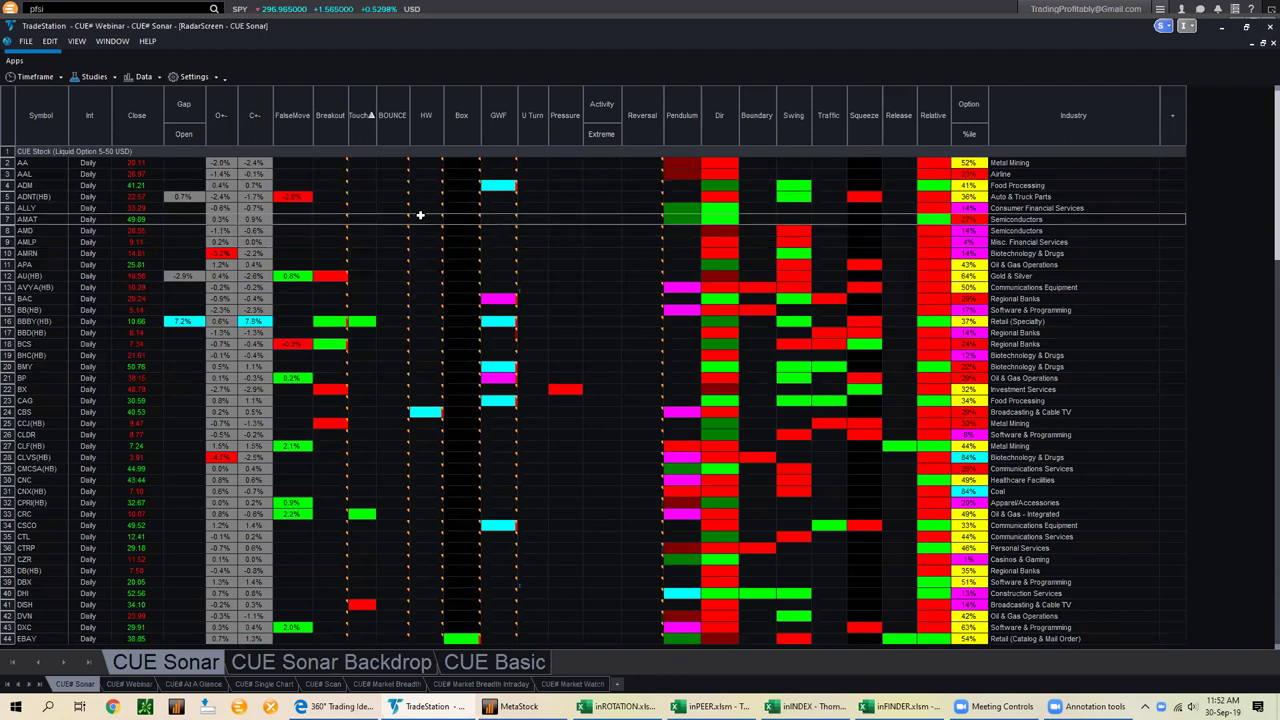
click(330, 115)
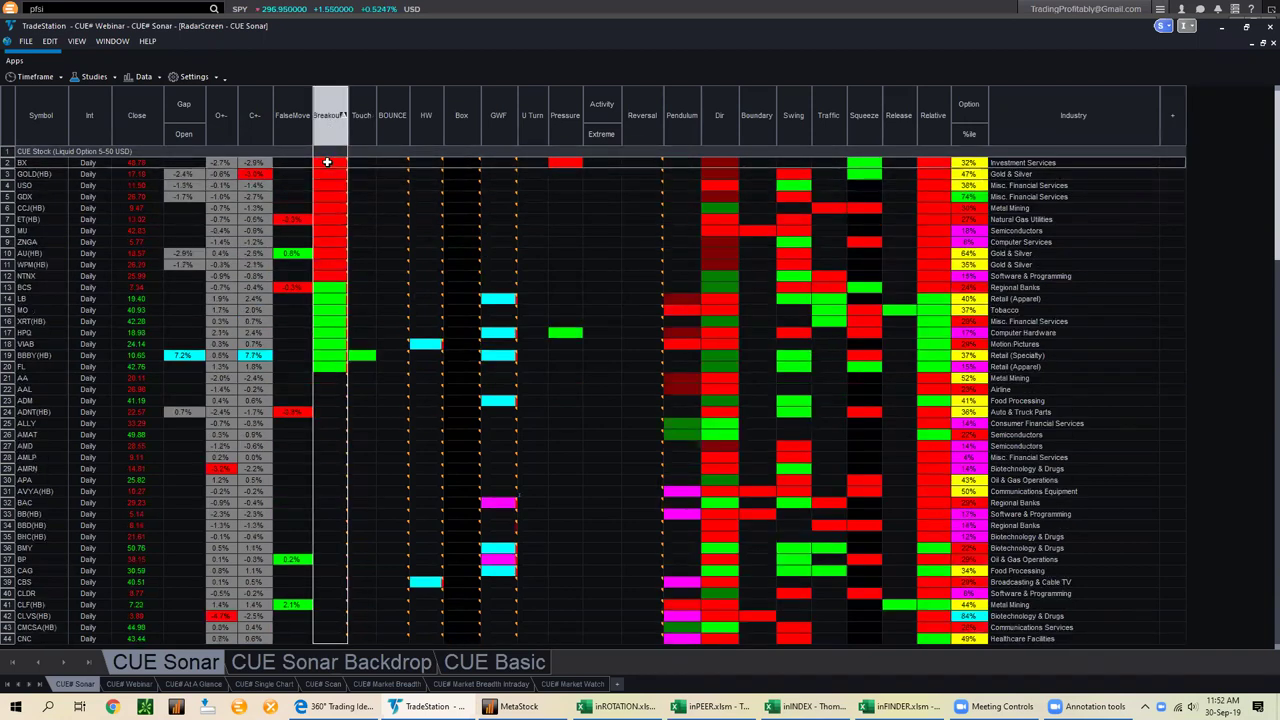
mouse_move(327, 161)
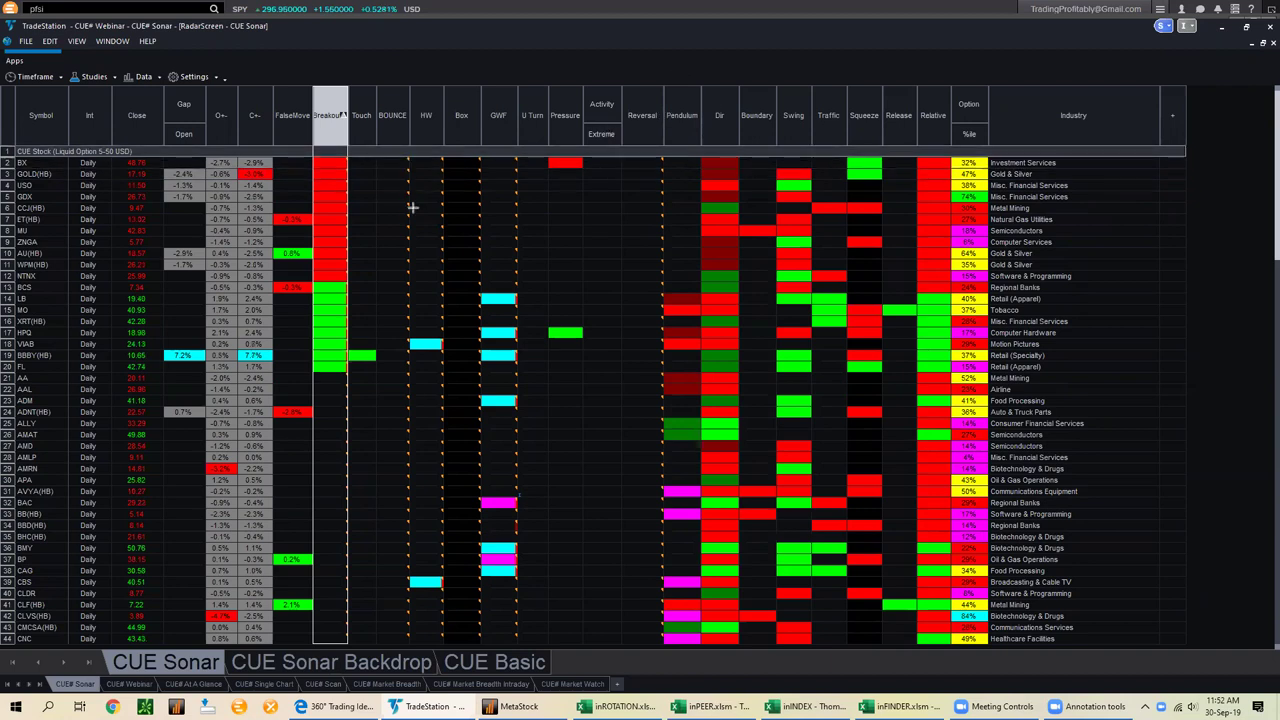
drag(410, 205, 343, 165)
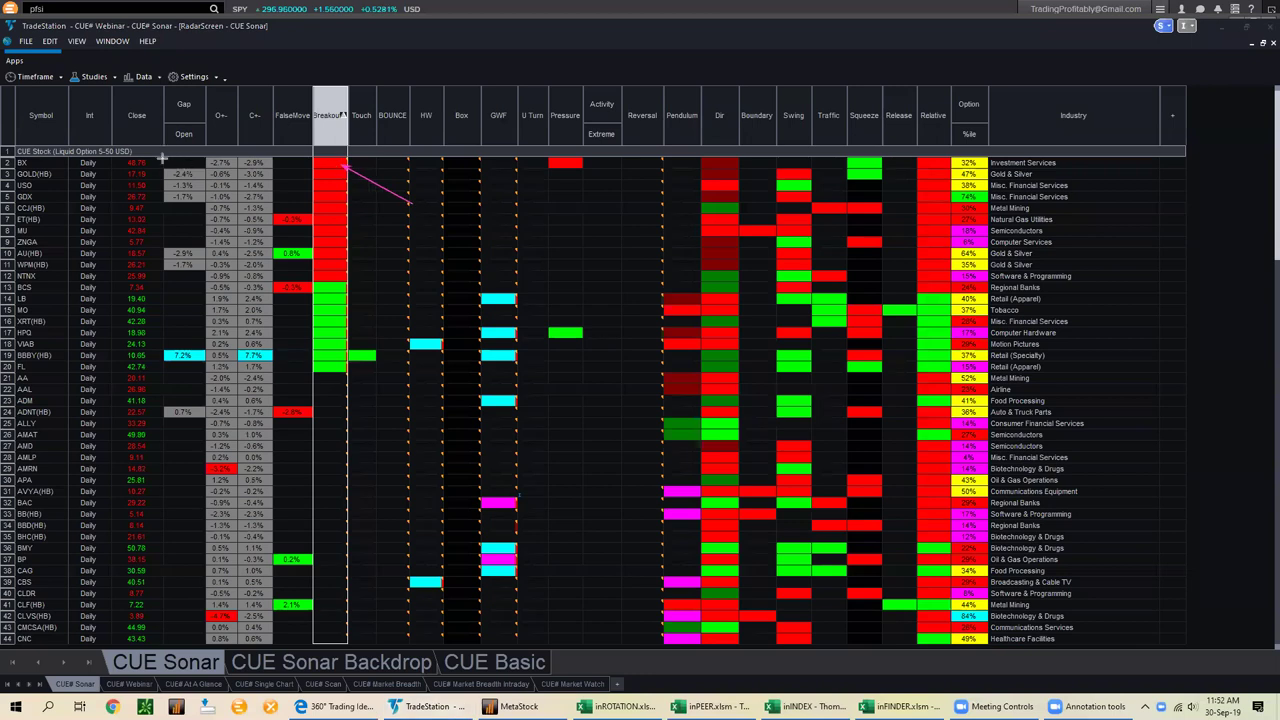
drag(150, 157, 200, 160)
drag(284, 124, 266, 157)
Highlight BX's Pressure, Dir and Relative readings, clear the arrows, and select the BX row
drag(528, 194, 560, 168)
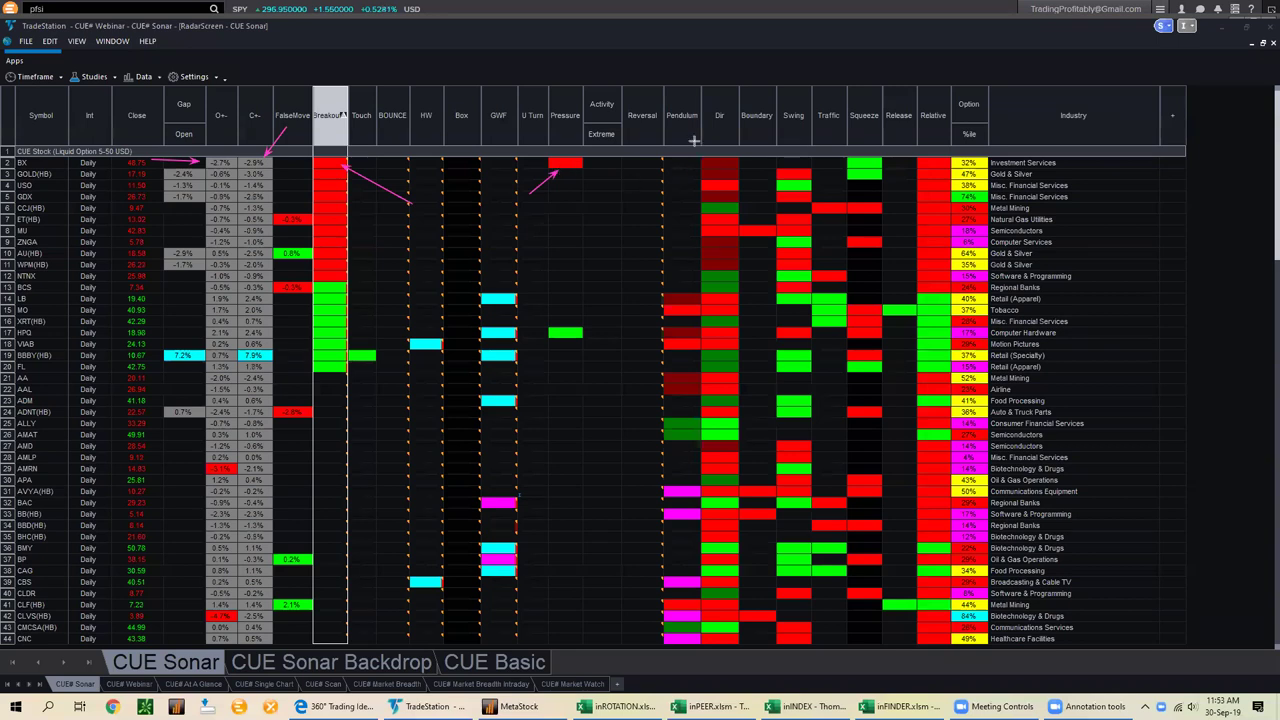
drag(686, 138, 708, 158)
drag(926, 139, 936, 156)
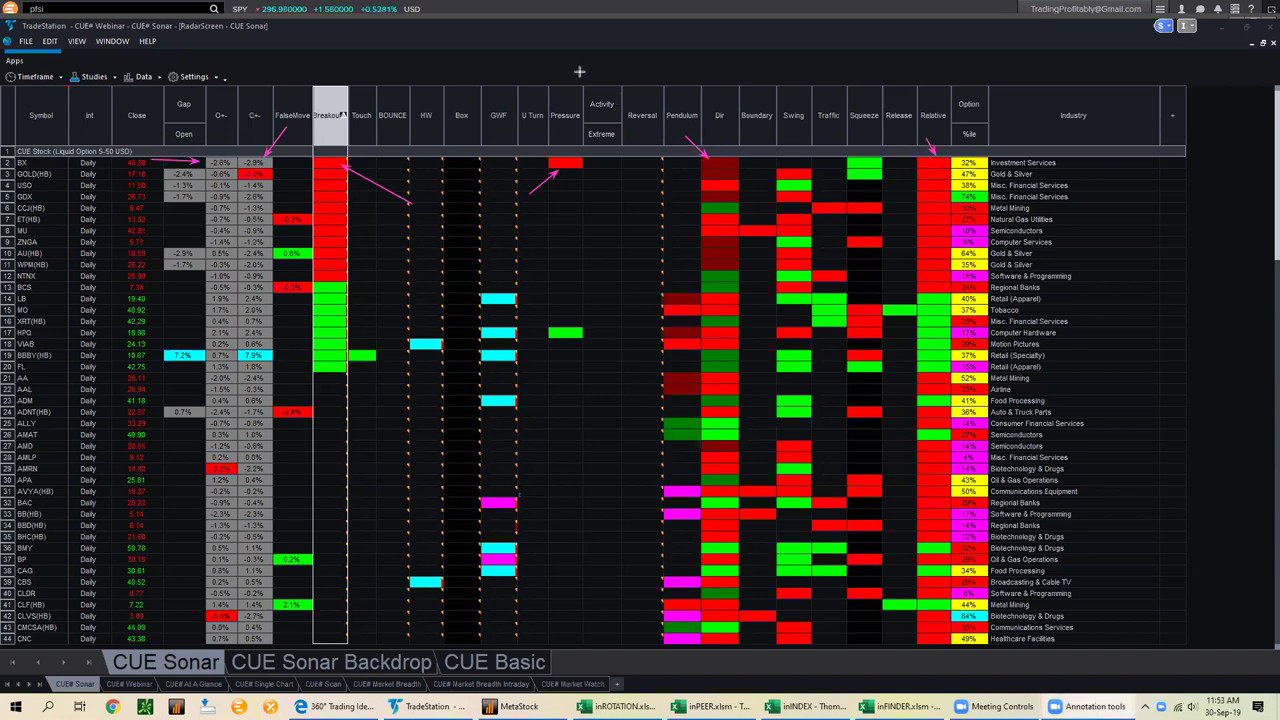
key(e)
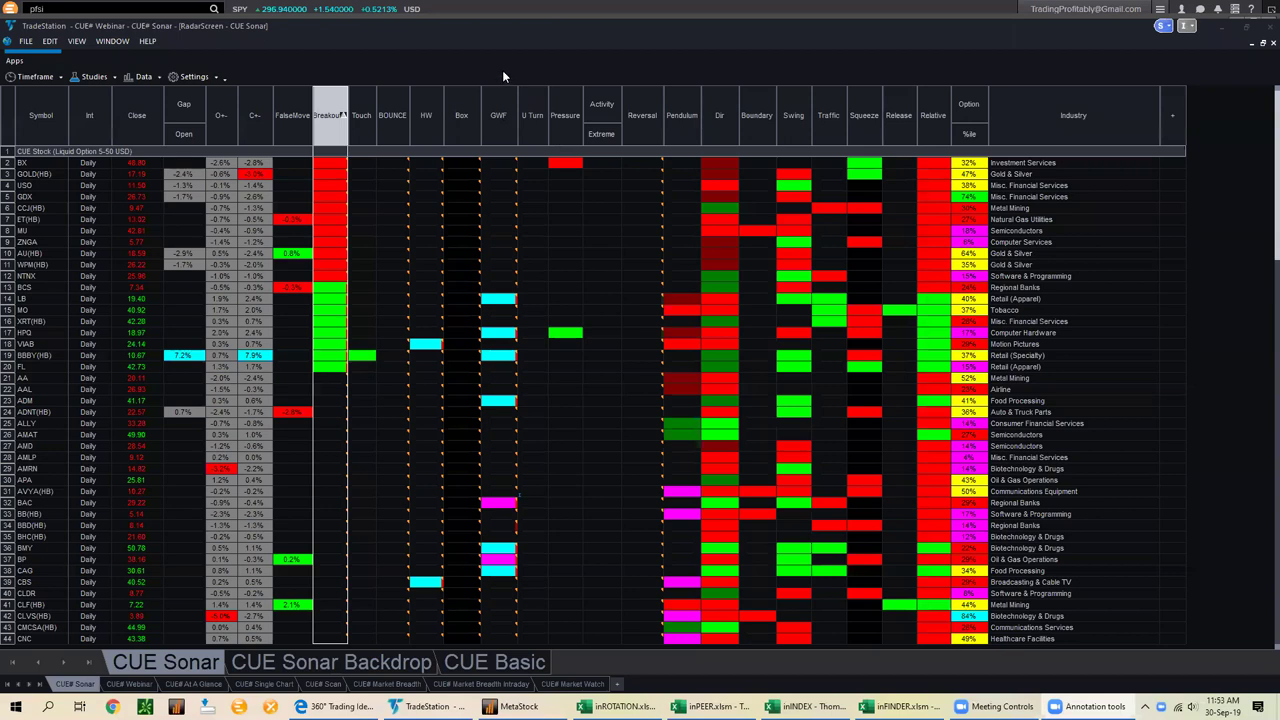
click(40, 162)
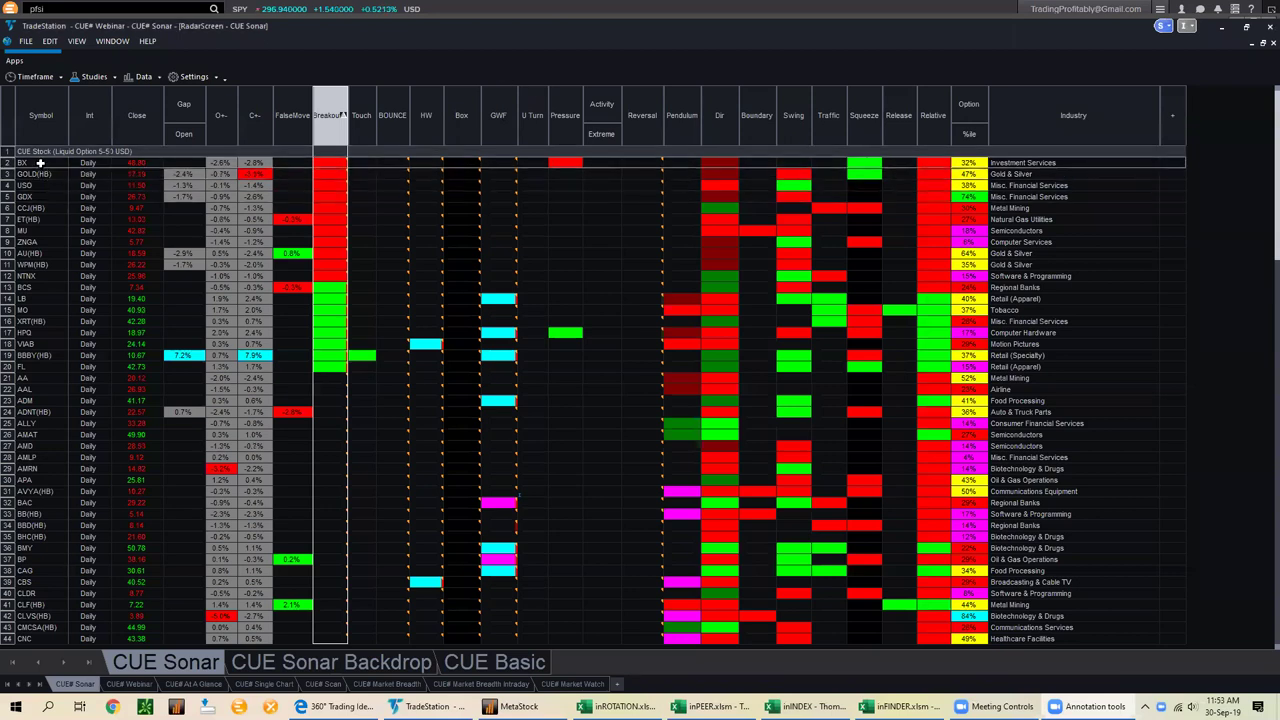
Load BX in the Webinar workspace, arrow its weekly and daily trends and highs, then clear them
click(126, 683)
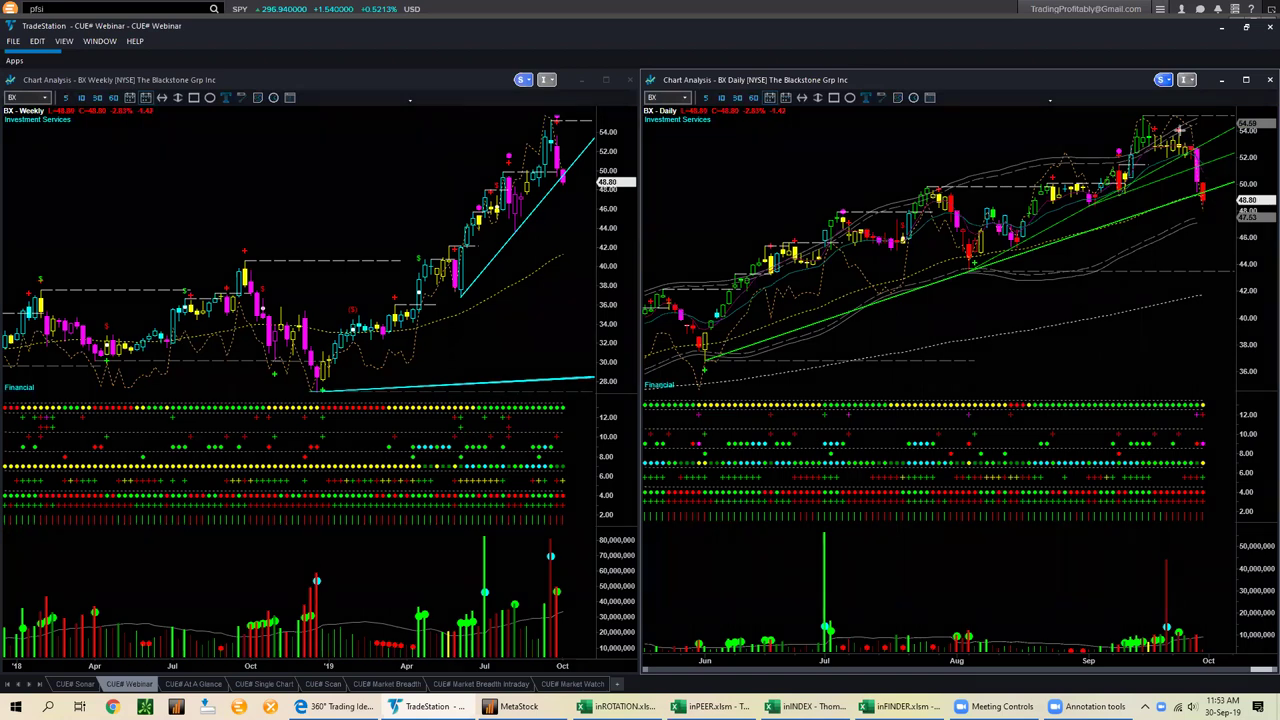
drag(1120, 225, 1190, 200)
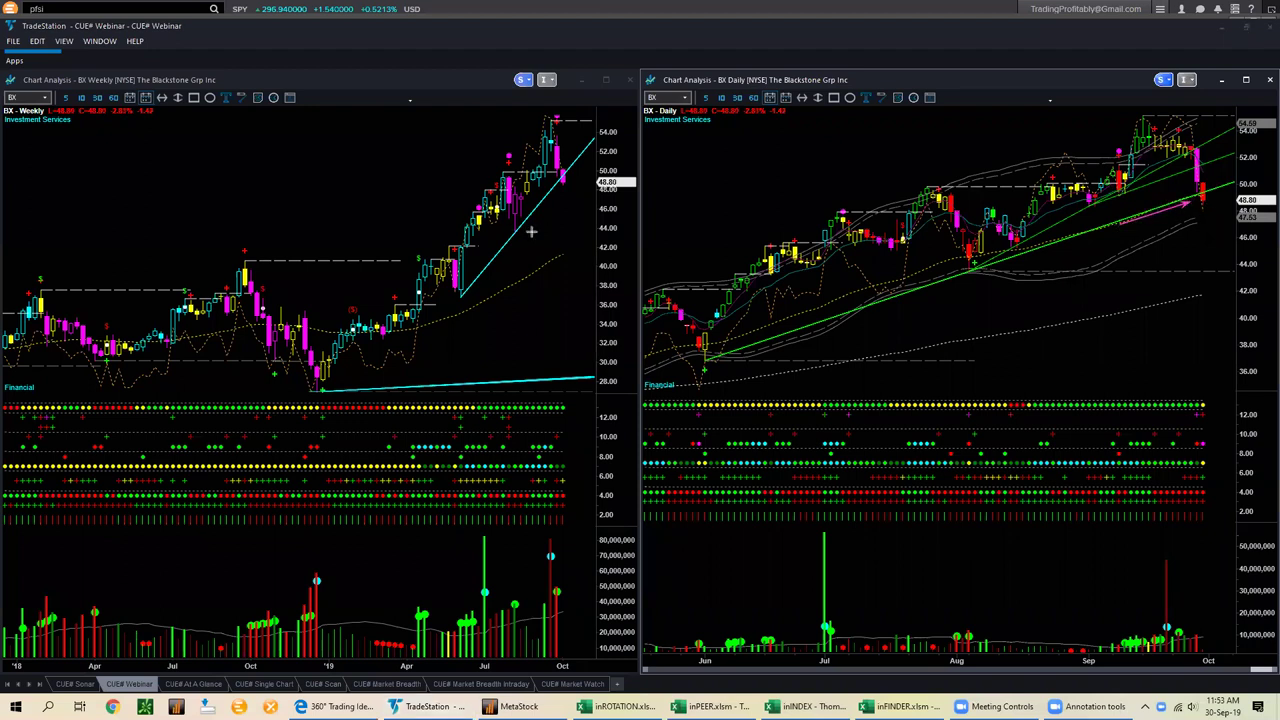
drag(523, 233, 562, 184)
drag(1133, 110, 1212, 151)
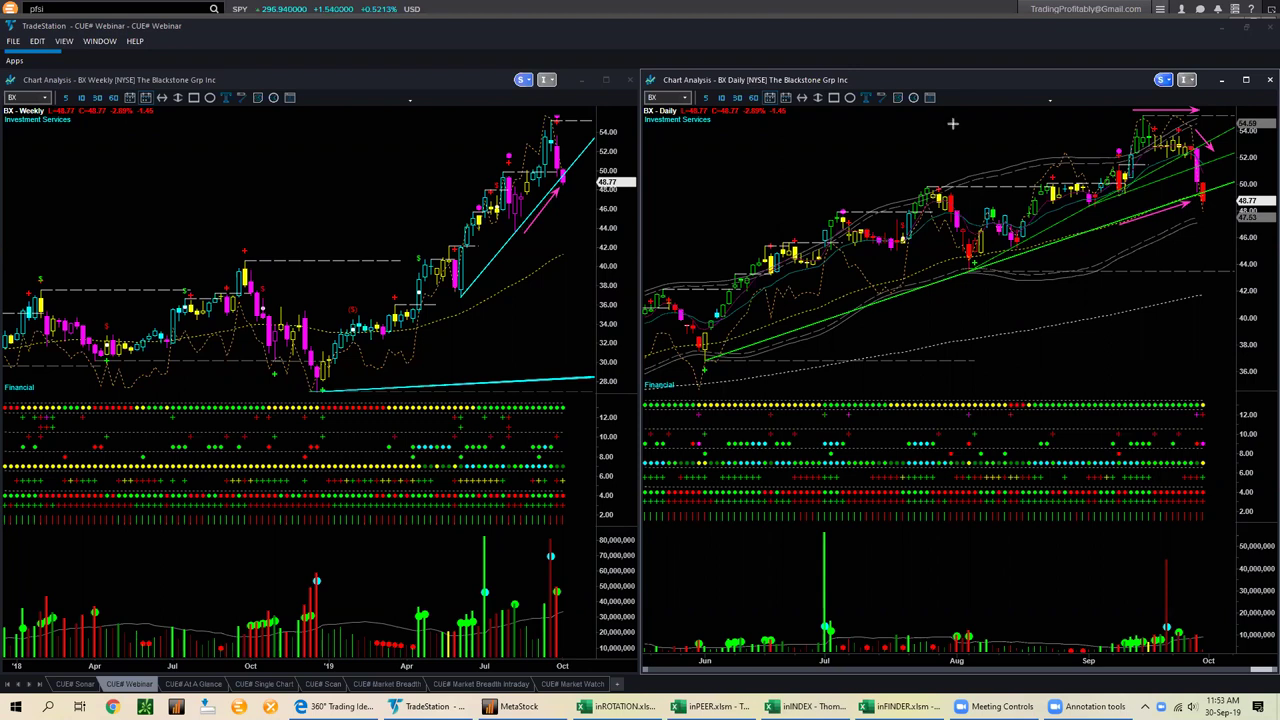
drag(1051, 112, 1117, 150)
drag(431, 96, 548, 108)
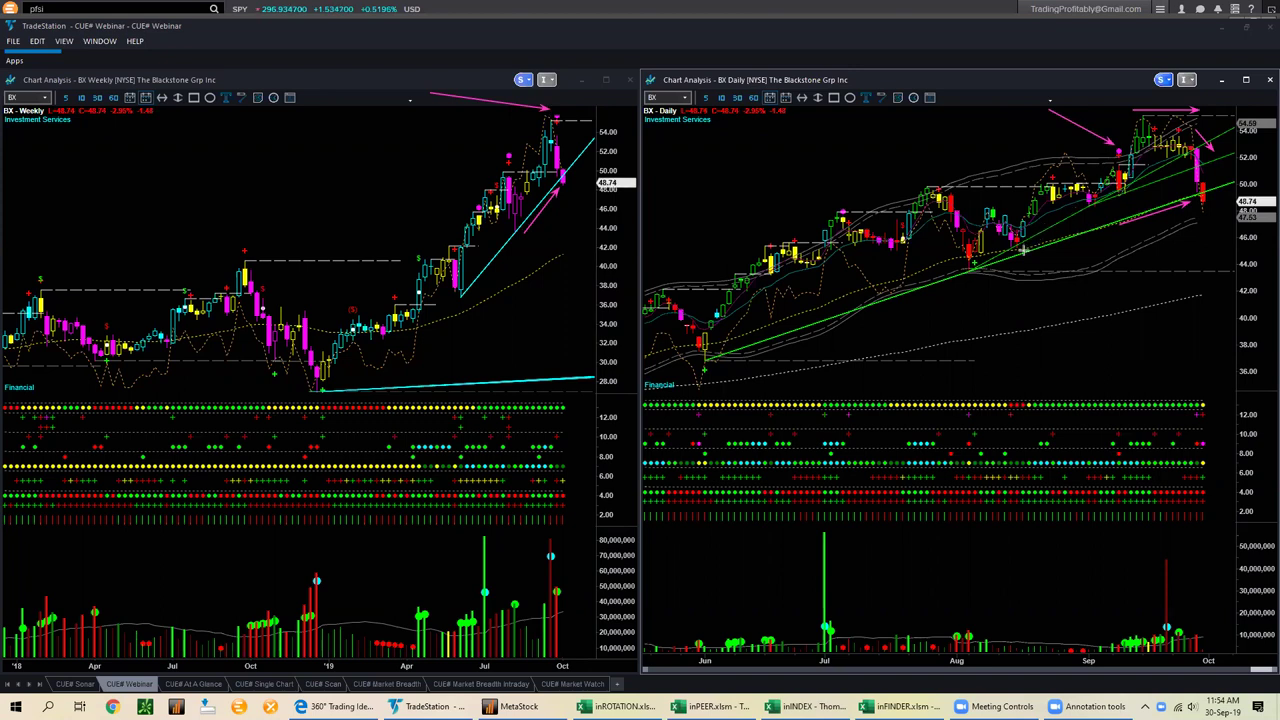
drag(1023, 250, 1196, 162)
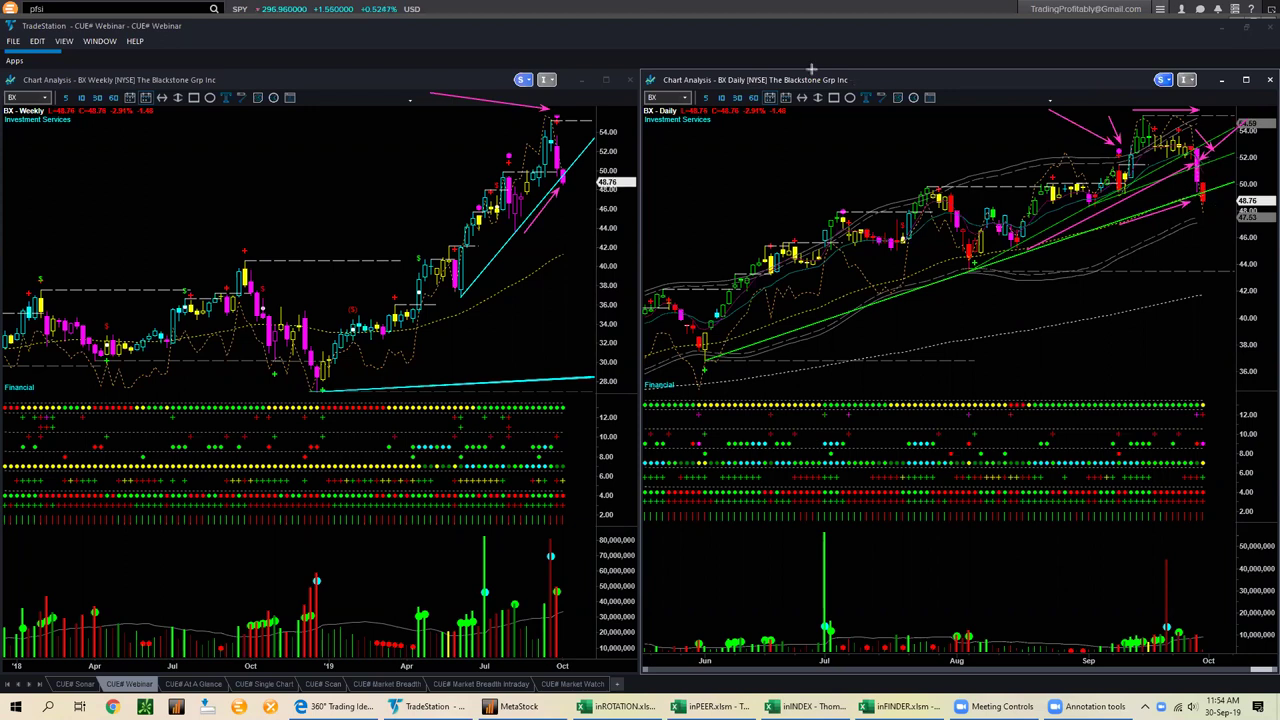
key(Escape)
Mark the latest BX daily bars and last weekly candle, then clear the annotations
drag(1206, 202, 1223, 176)
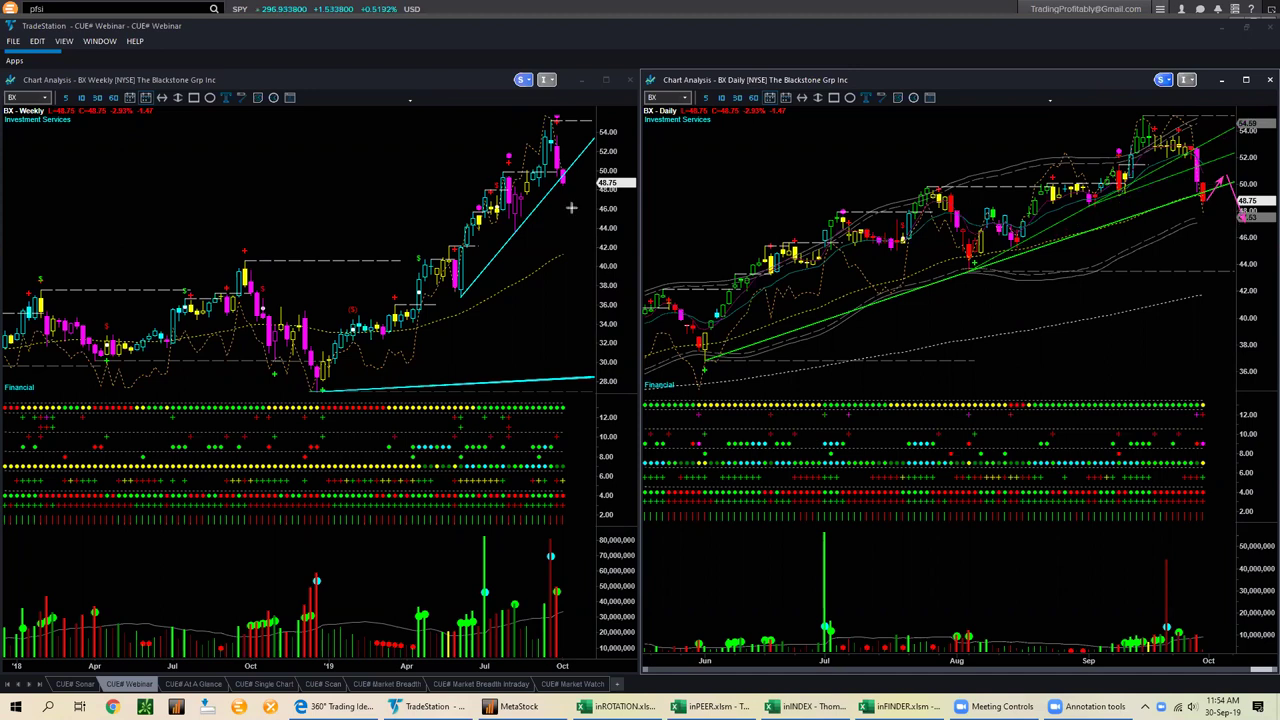
drag(605, 221, 566, 184)
key(Escape)
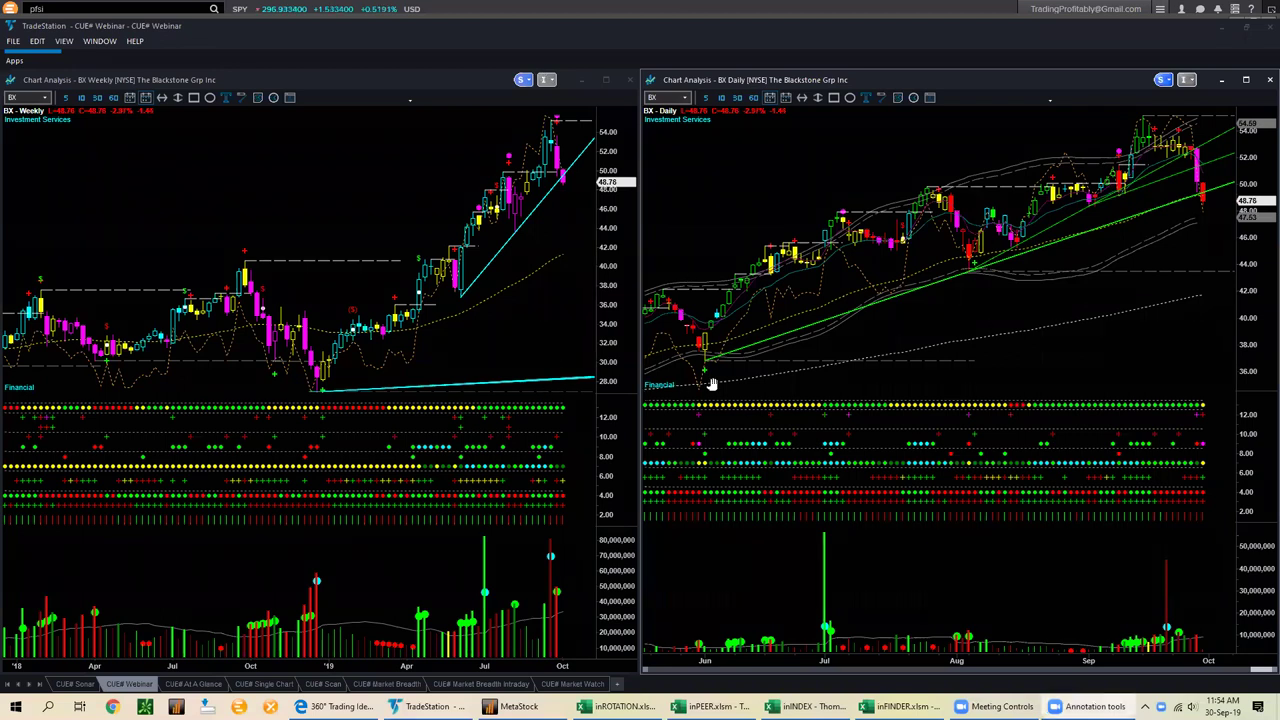
Back on the RadarScreen, insert a separator above BCS, sort by Industry, and bring up MU's charts
click(72, 684)
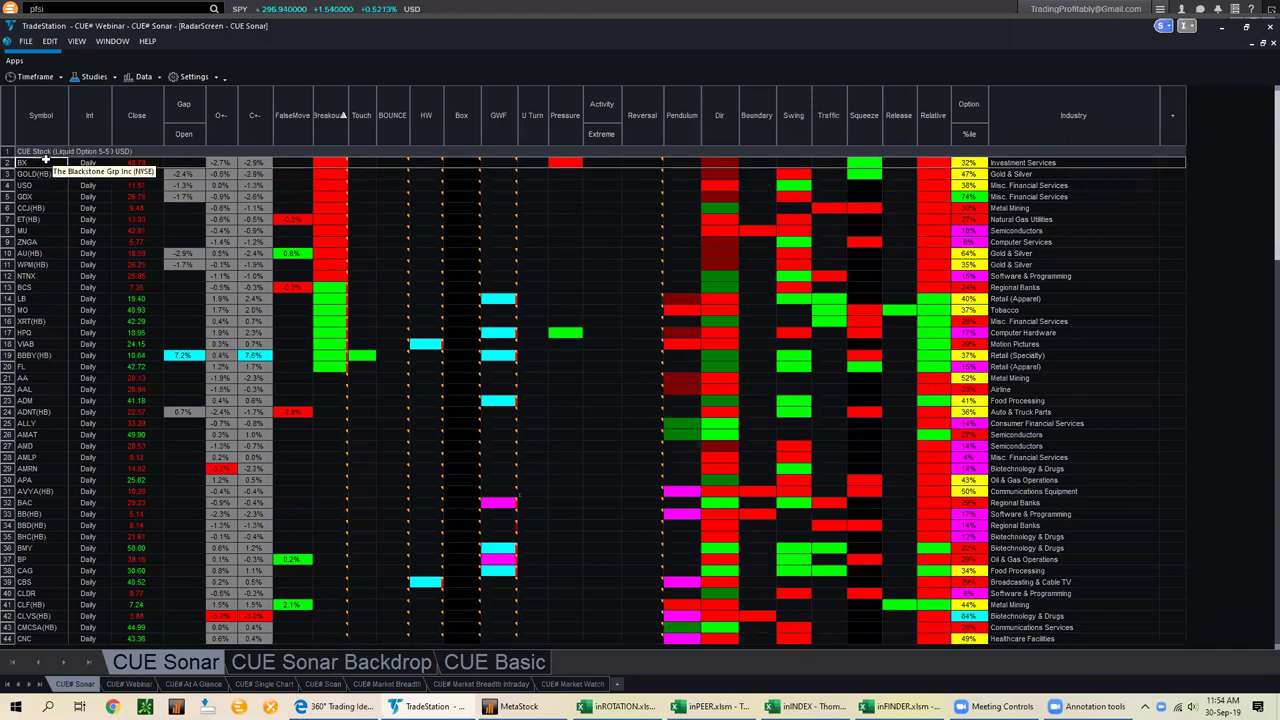
scroll(45, 160, down, 1)
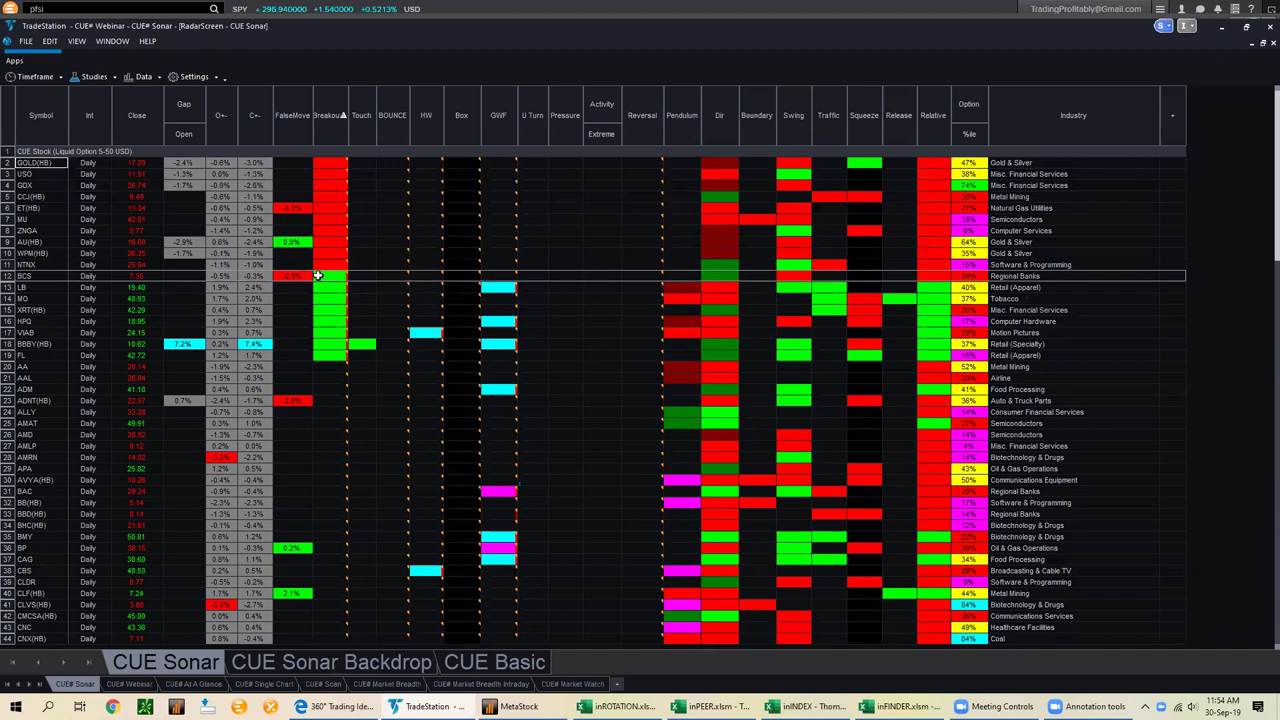
key(Insert)
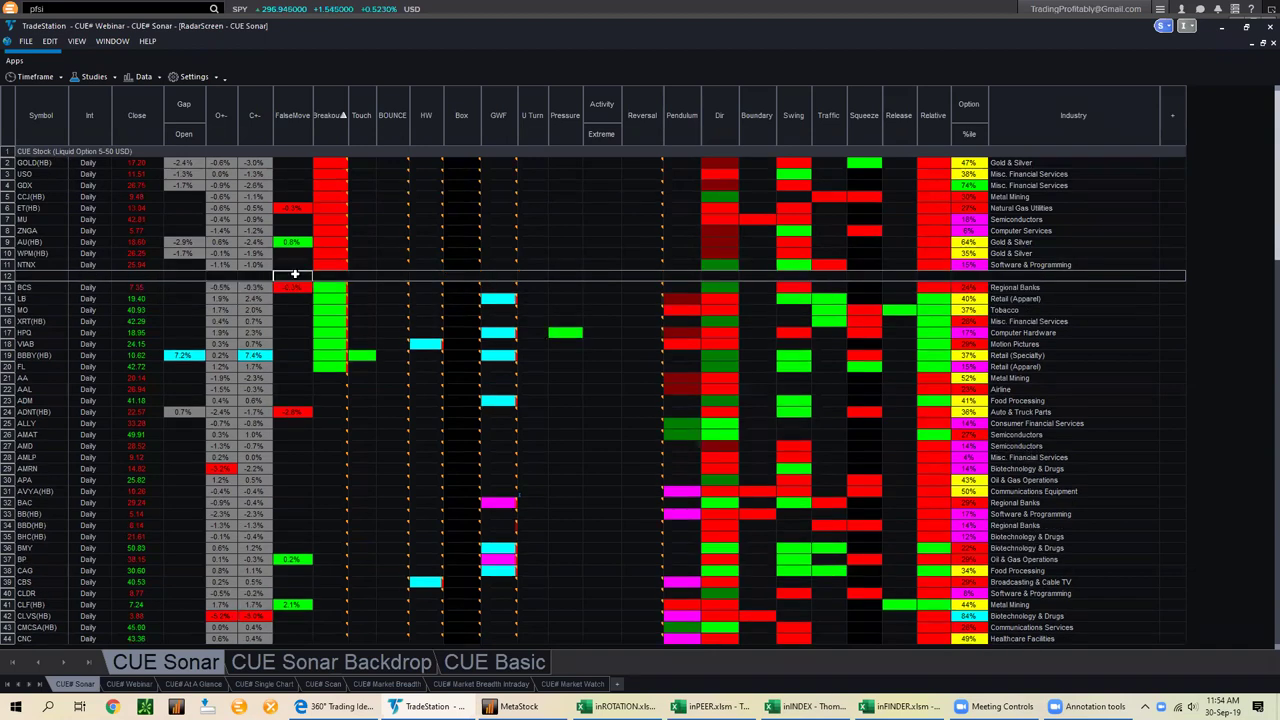
click(1082, 118)
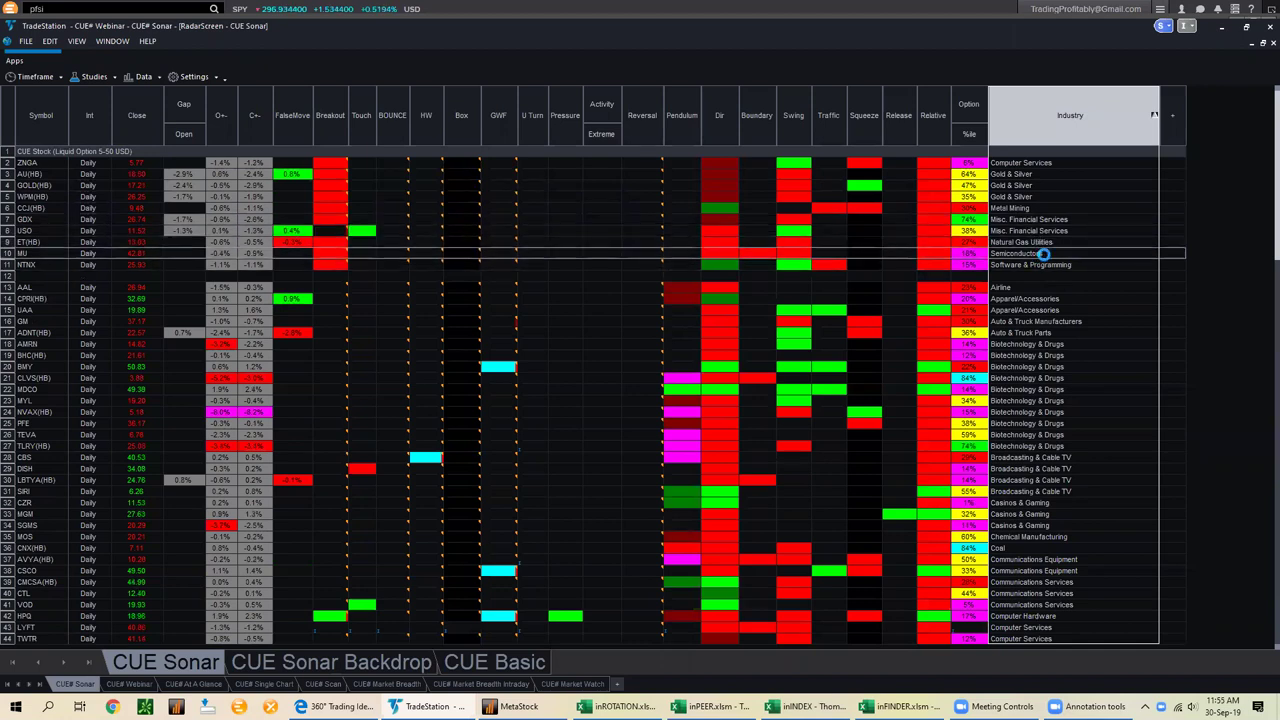
click(26, 253)
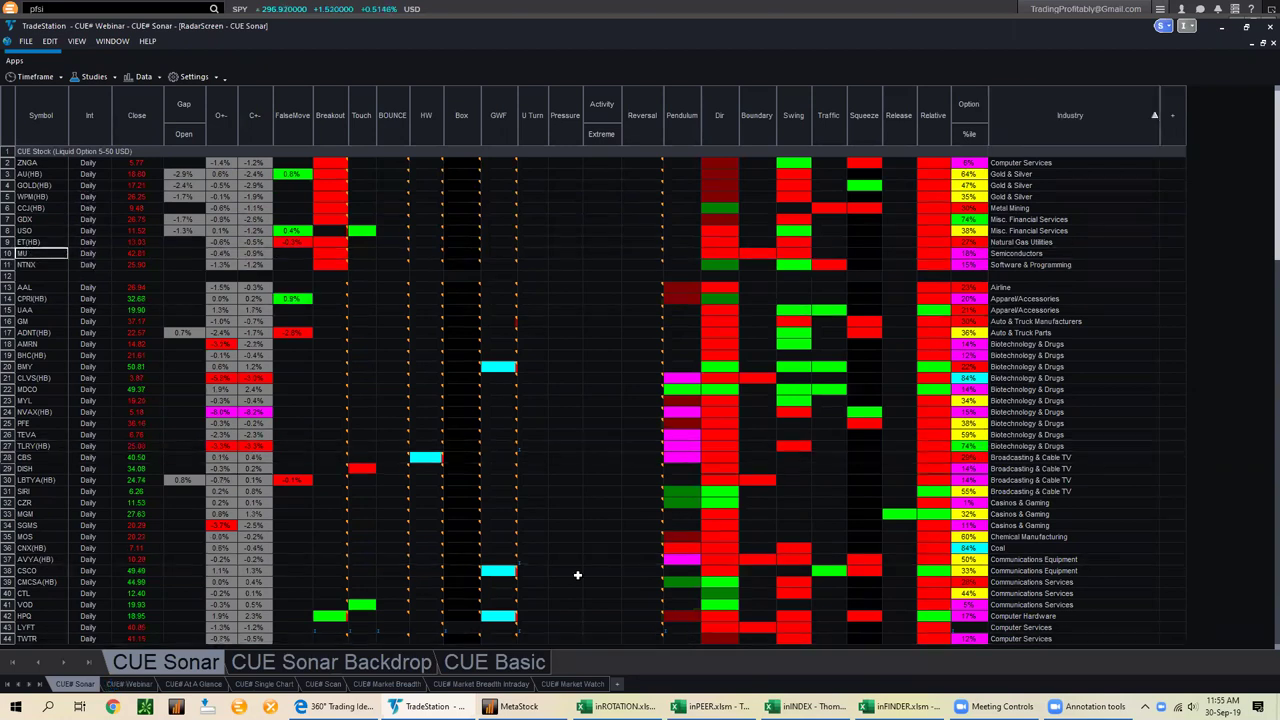
key(ctrl+Tab)
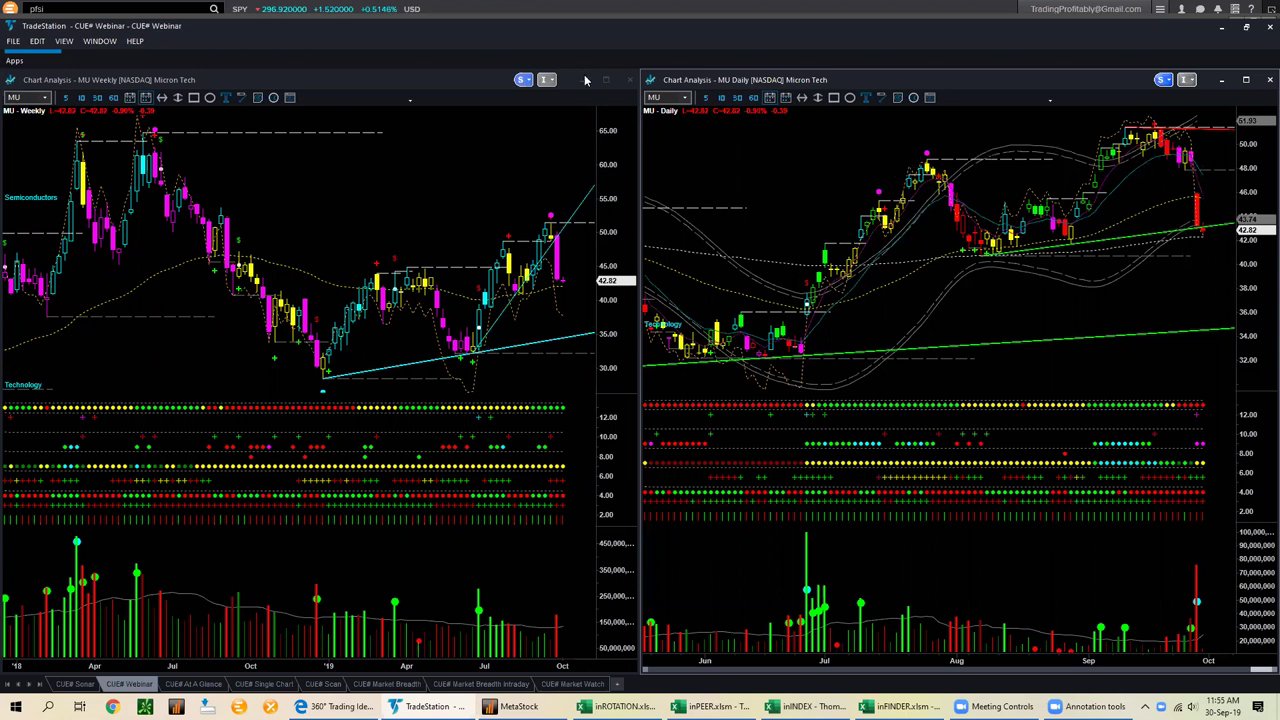
Arrow MU's July peak and September highs on the daily chart and the weekly September high
drag(893, 128, 916, 143)
drag(1030, 158, 1105, 169)
drag(1180, 157, 1236, 157)
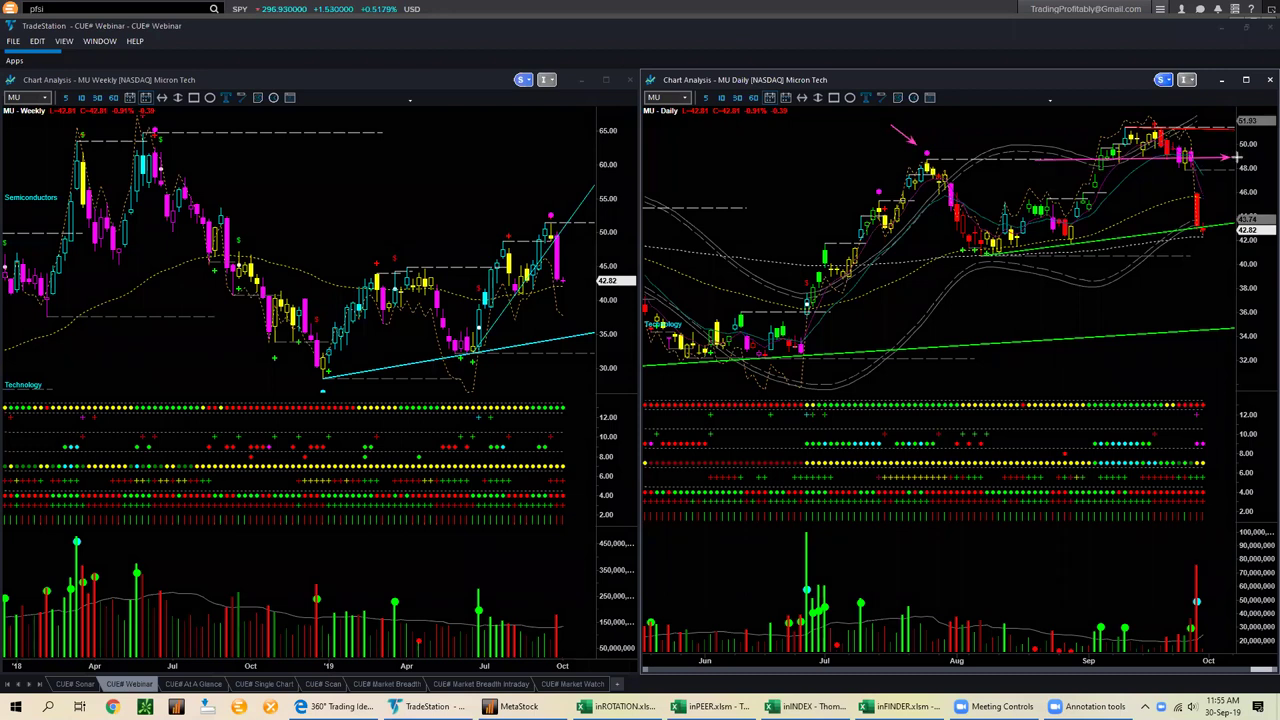
mouse_move(1025, 170)
mouse_down()
mouse_move(1150, 103)
mouse_move(1191, 124)
mouse_move(1206, 164)
mouse_up()
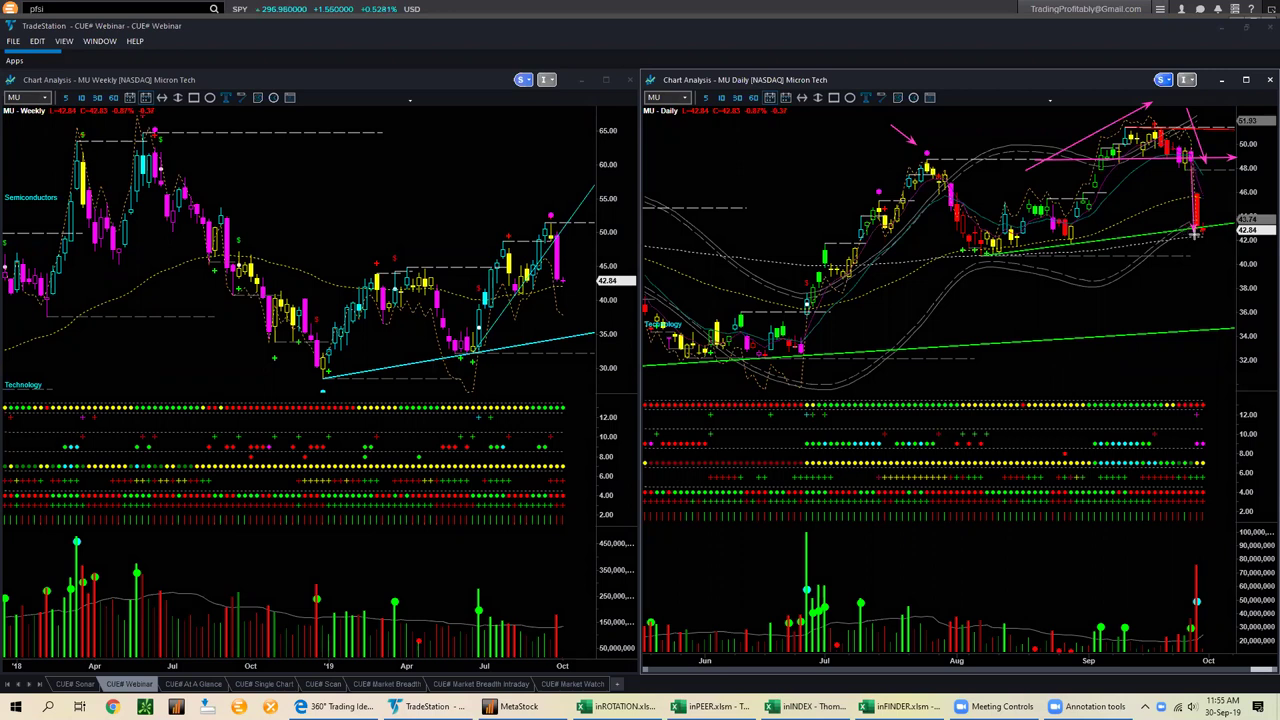
drag(492, 182, 548, 210)
Mark MU's latest red candles and drop near 43.74, clear the annotations, and return to CUE# Sonar
drag(1181, 170, 1198, 232)
drag(1212, 222, 1250, 218)
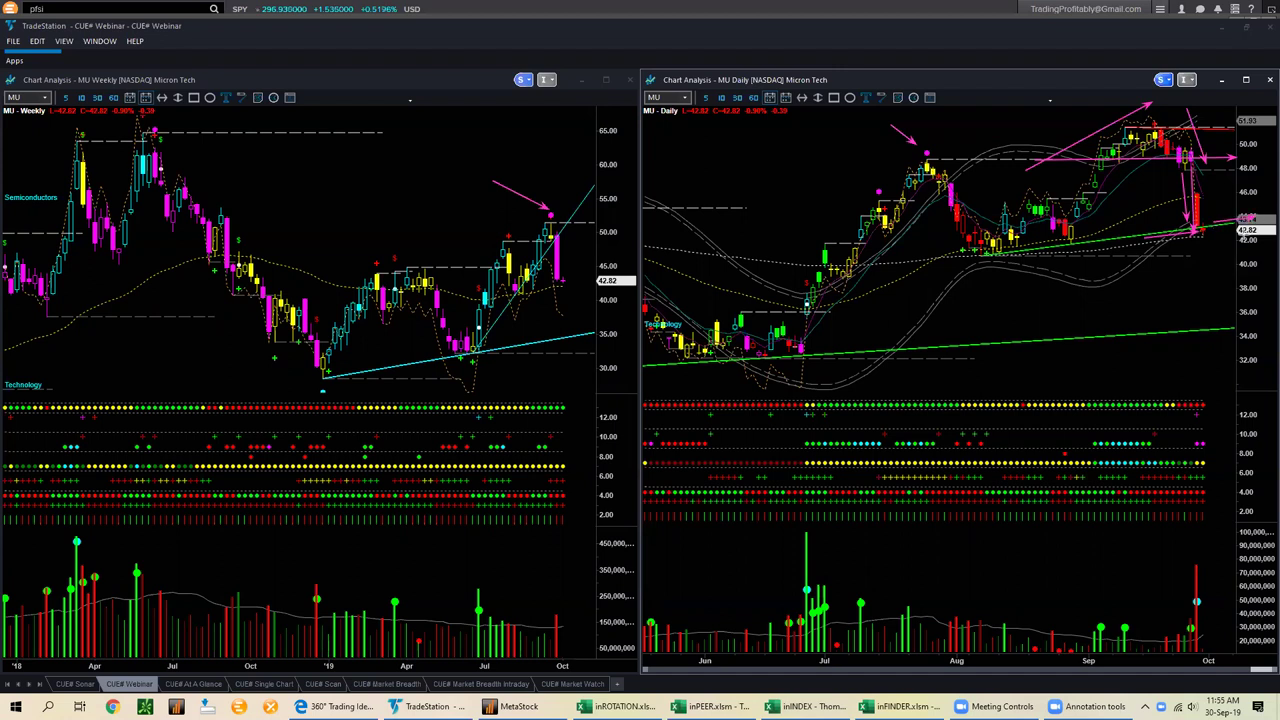
drag(1204, 160, 1208, 228)
key(Escape)
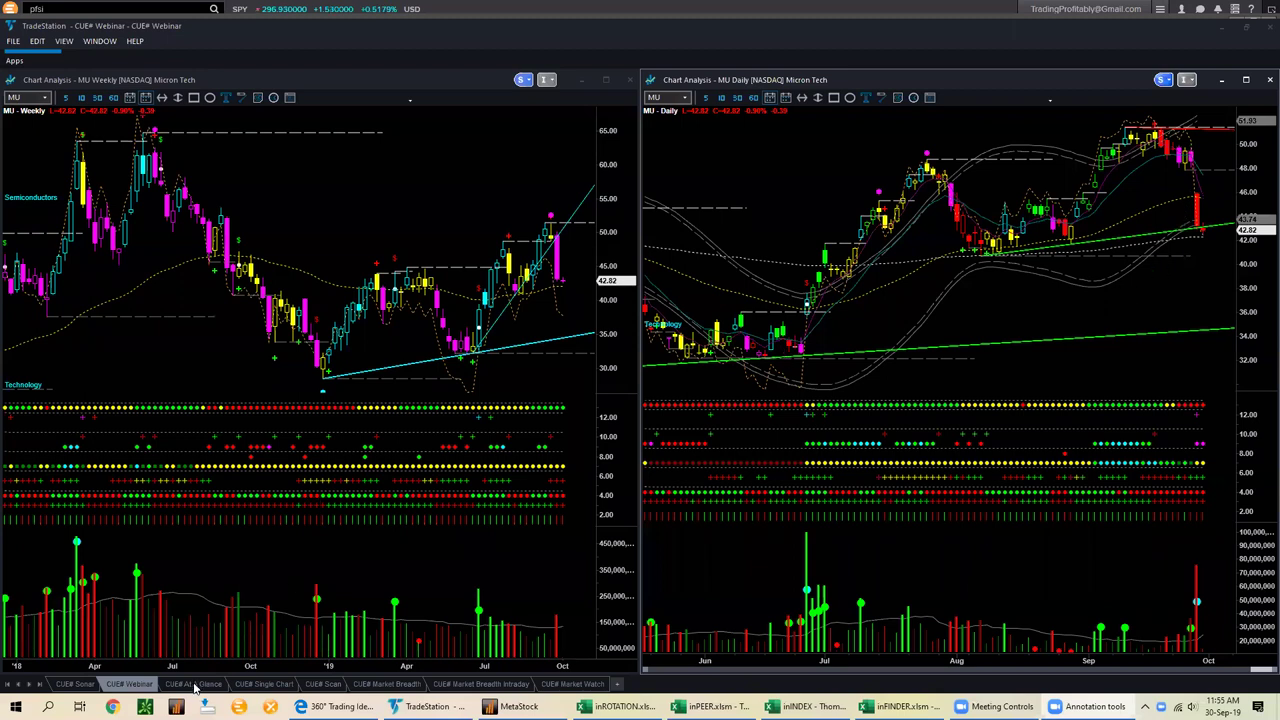
click(75, 683)
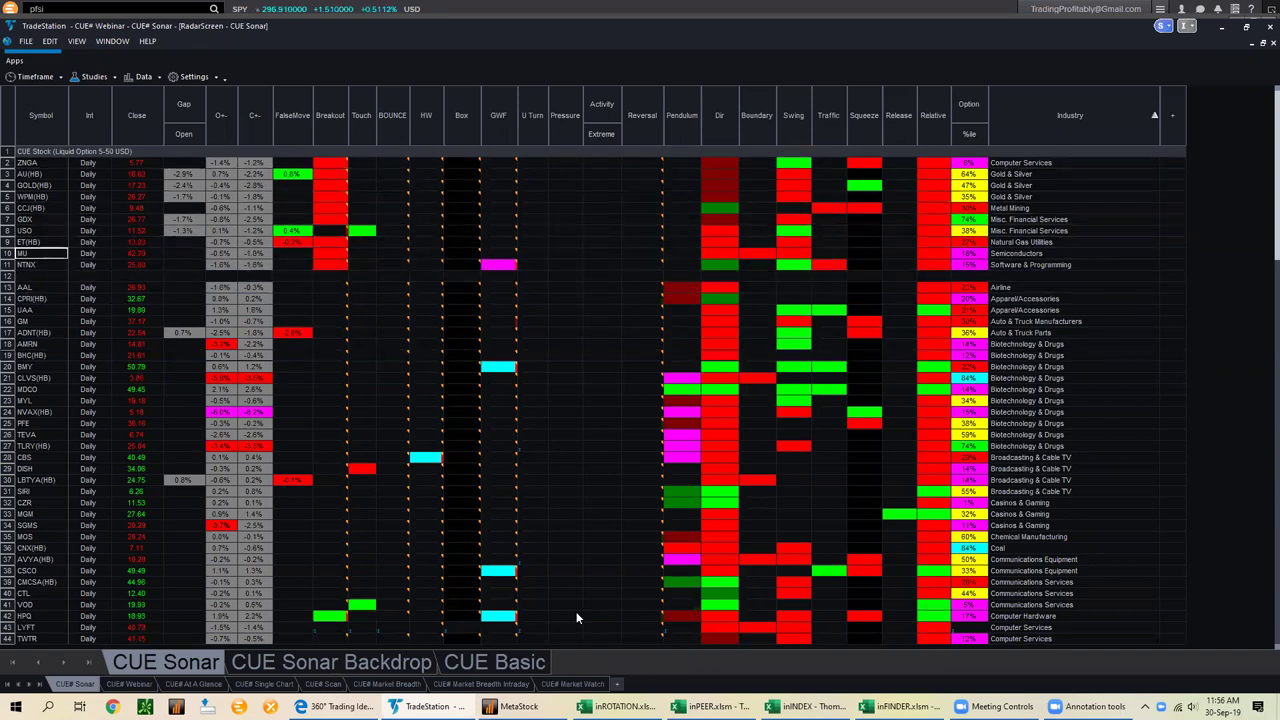
Arrow NTNX's row 11 Breakout, GWF, Dir and Traffic signals, clear them, and show NTNX's CUE# Webinar charts
key(alt+Tab)
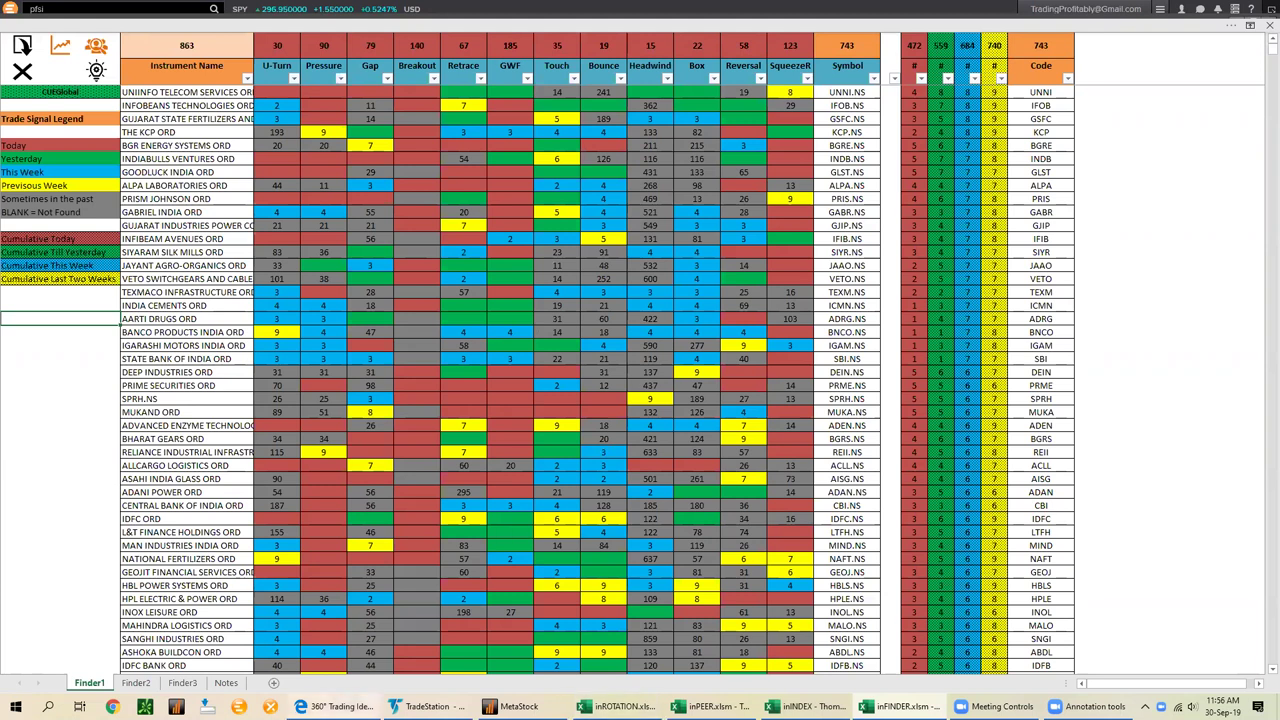
click(425, 706)
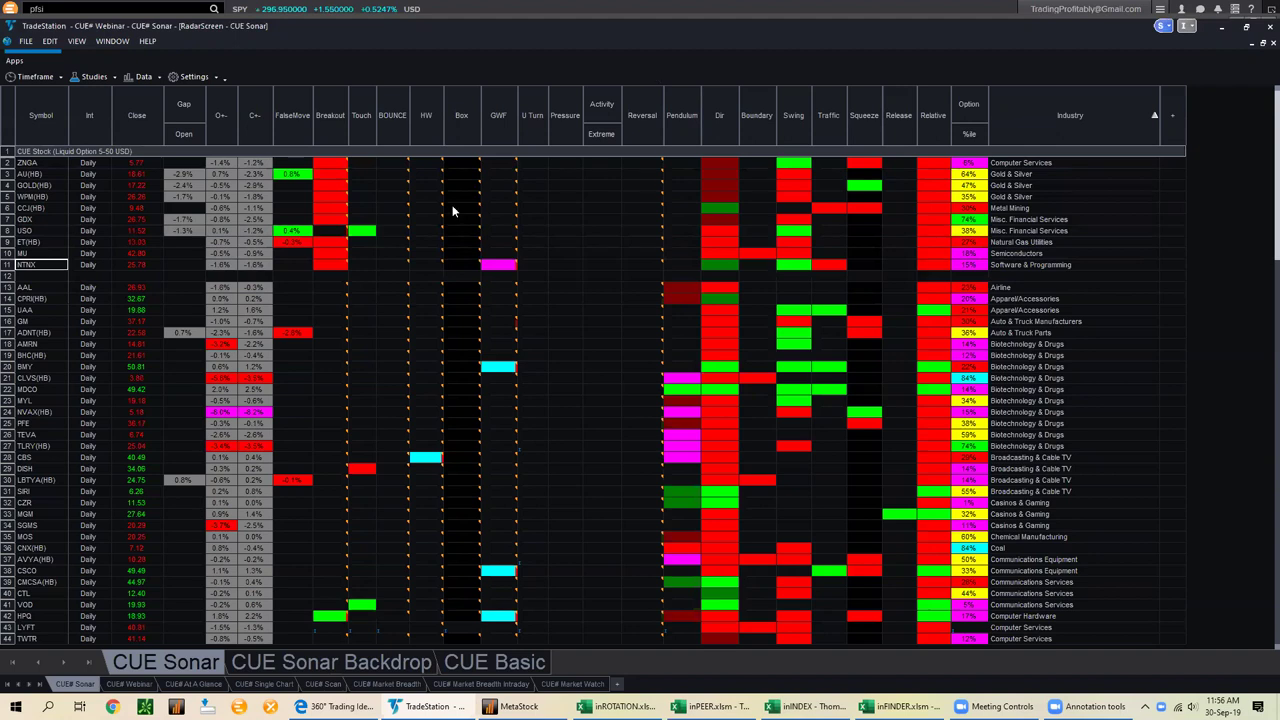
drag(344, 267, 395, 284)
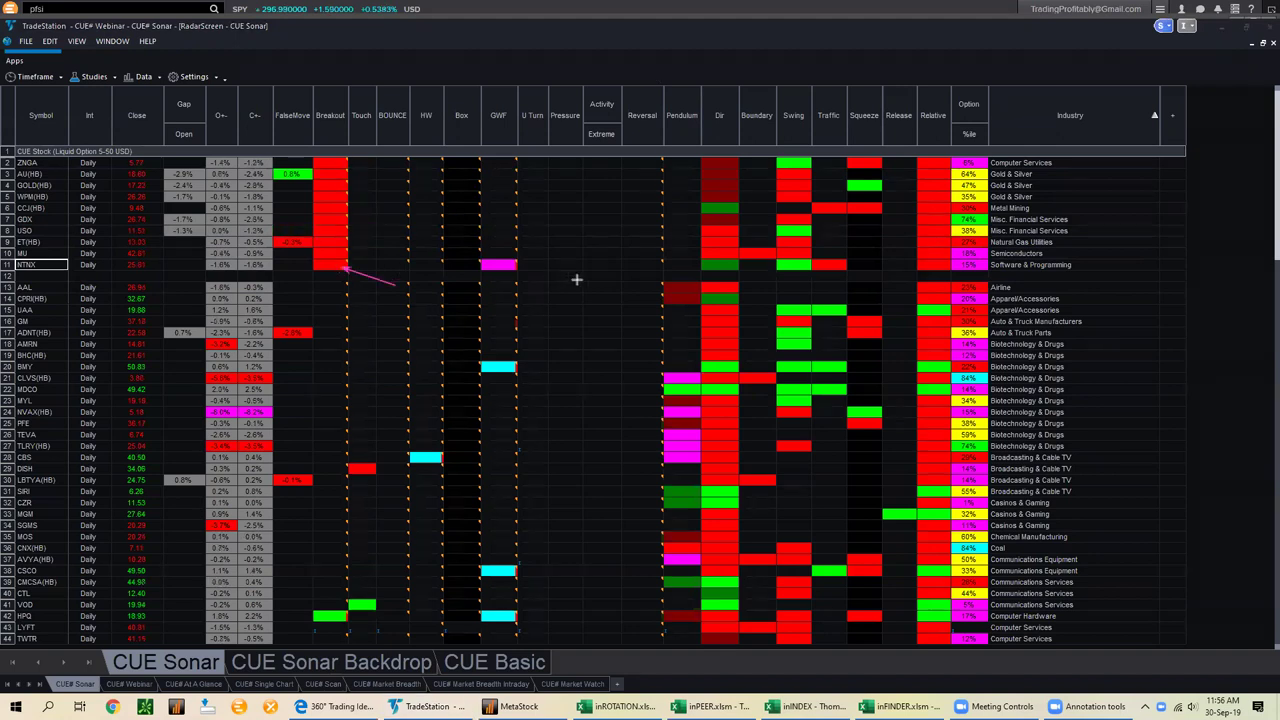
drag(577, 280, 506, 264)
drag(651, 254, 695, 264)
mouse_move(873, 233)
mouse_down()
mouse_move(846, 260)
mouse_move(914, 264)
mouse_up()
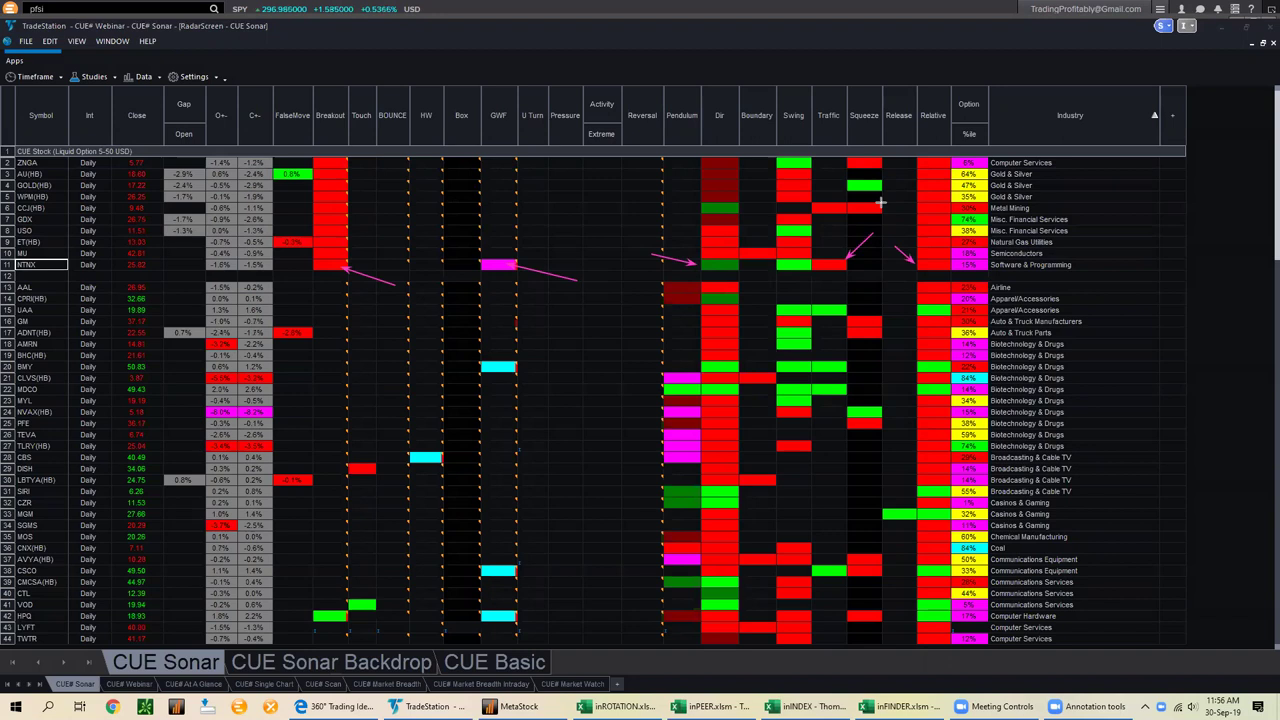
key(e)
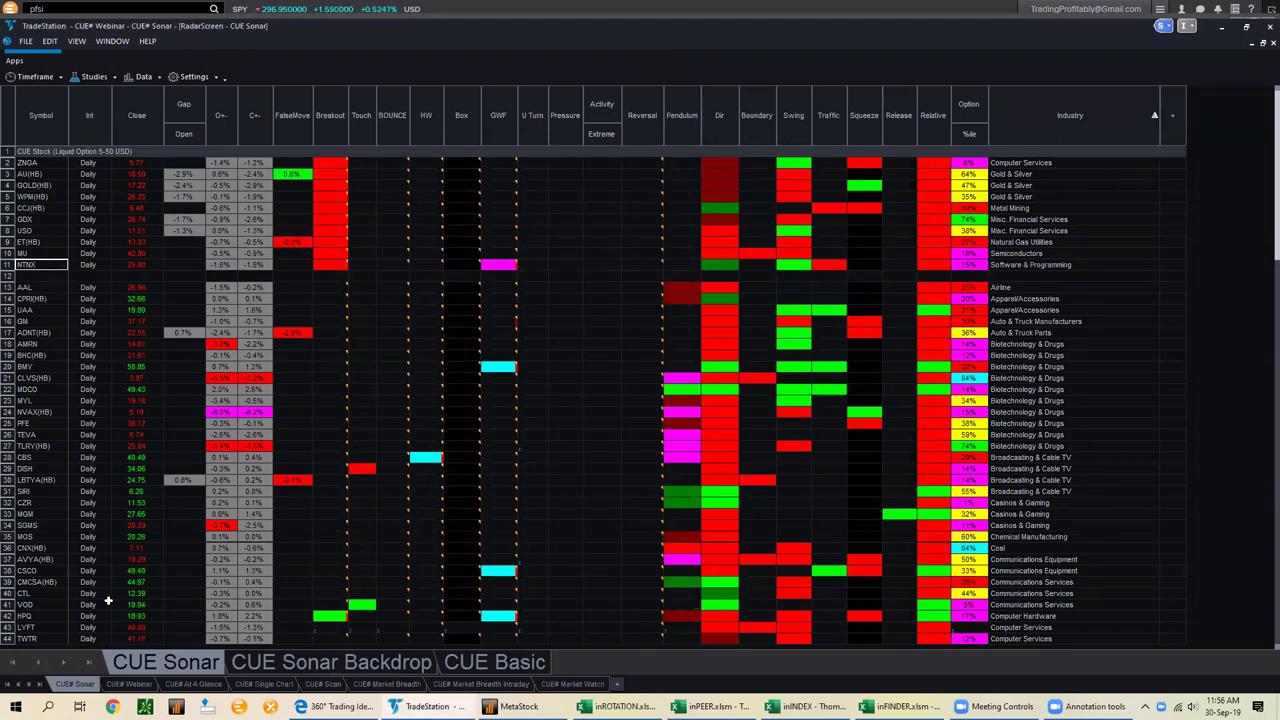
click(122, 686)
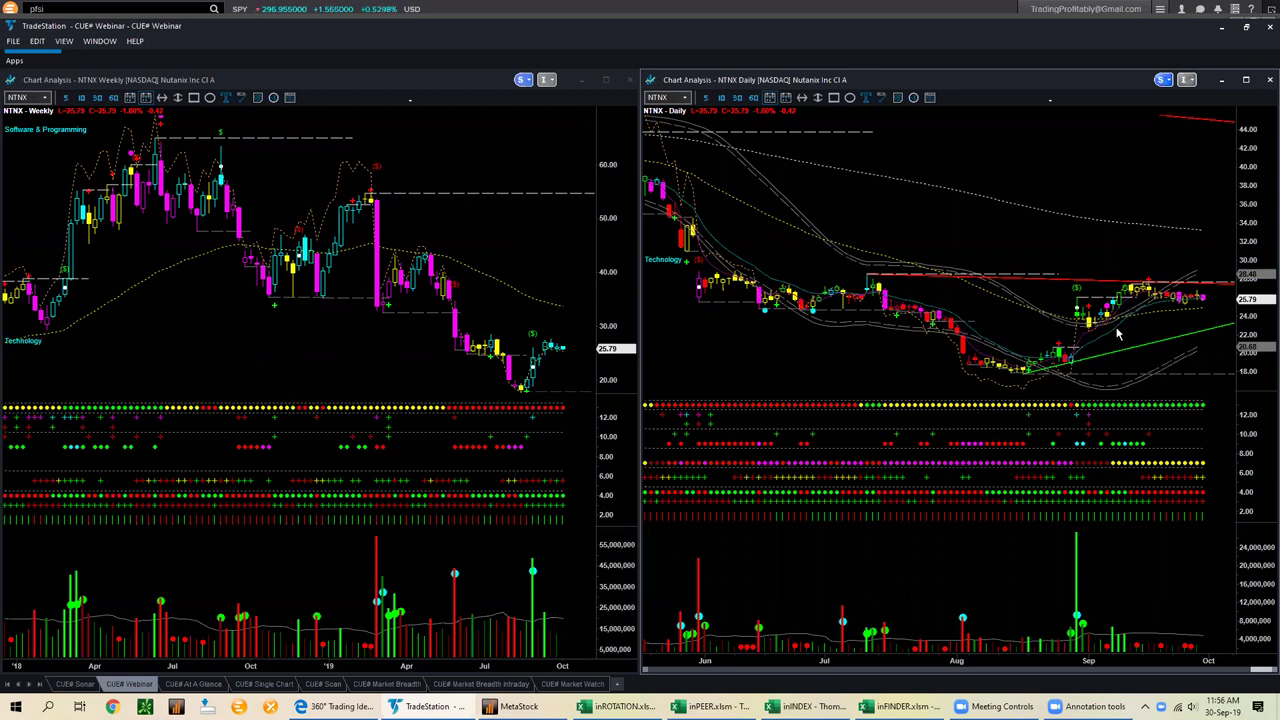
Bring back the CUE# Sonar RadarScreen and select a cell in the AMRN row
click(86, 687)
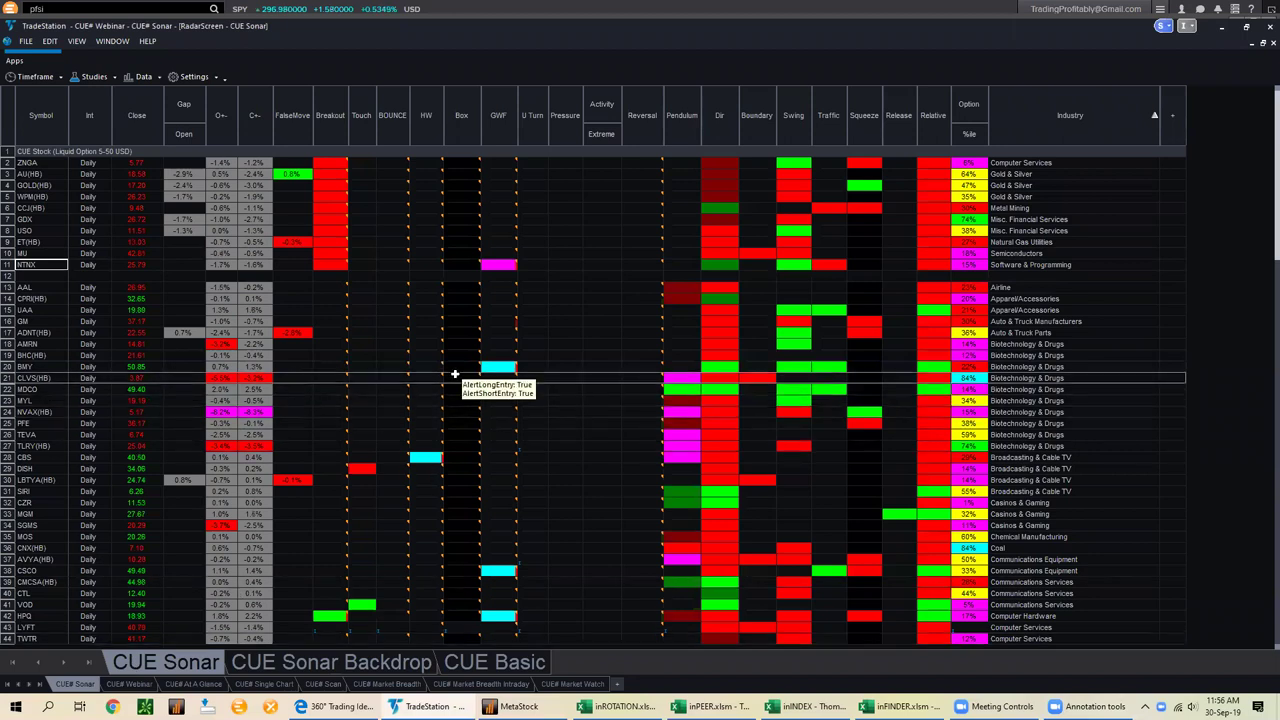
click(413, 340)
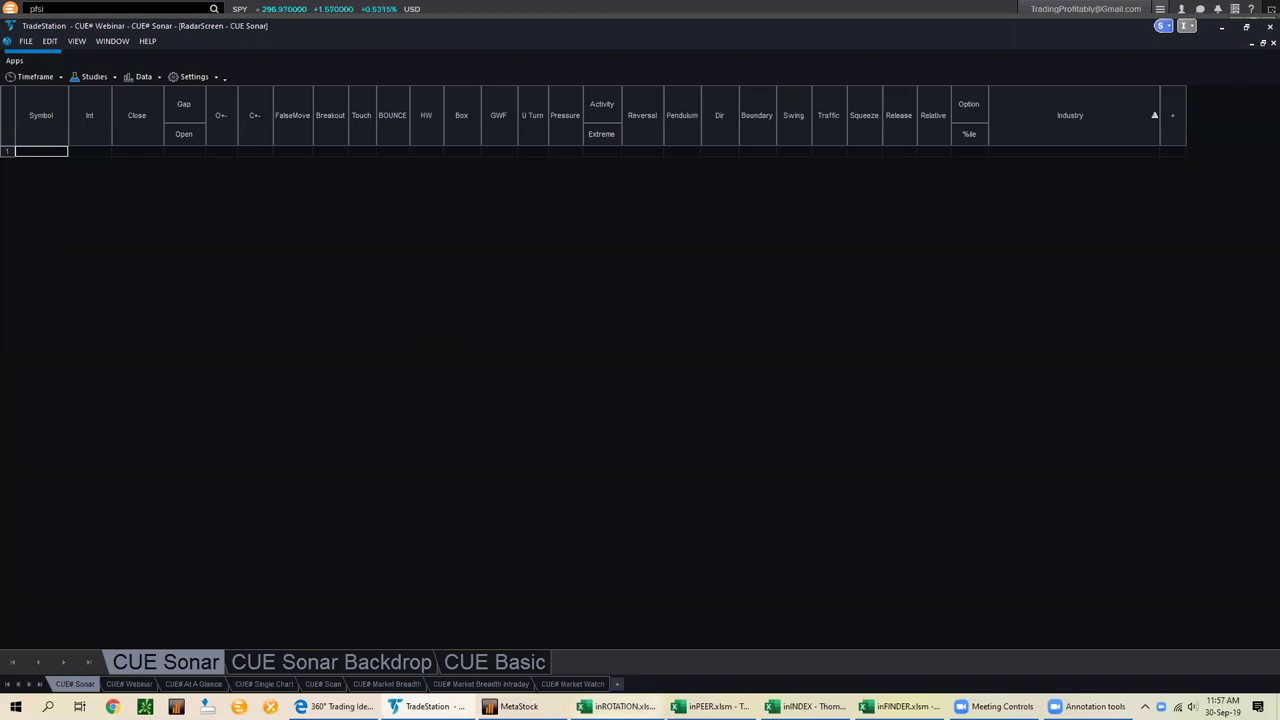
Check inROTATION and MetaStock, open the INSIGHT best/worst performers sheet, then return to TradeStation
click(615, 706)
click(389, 363)
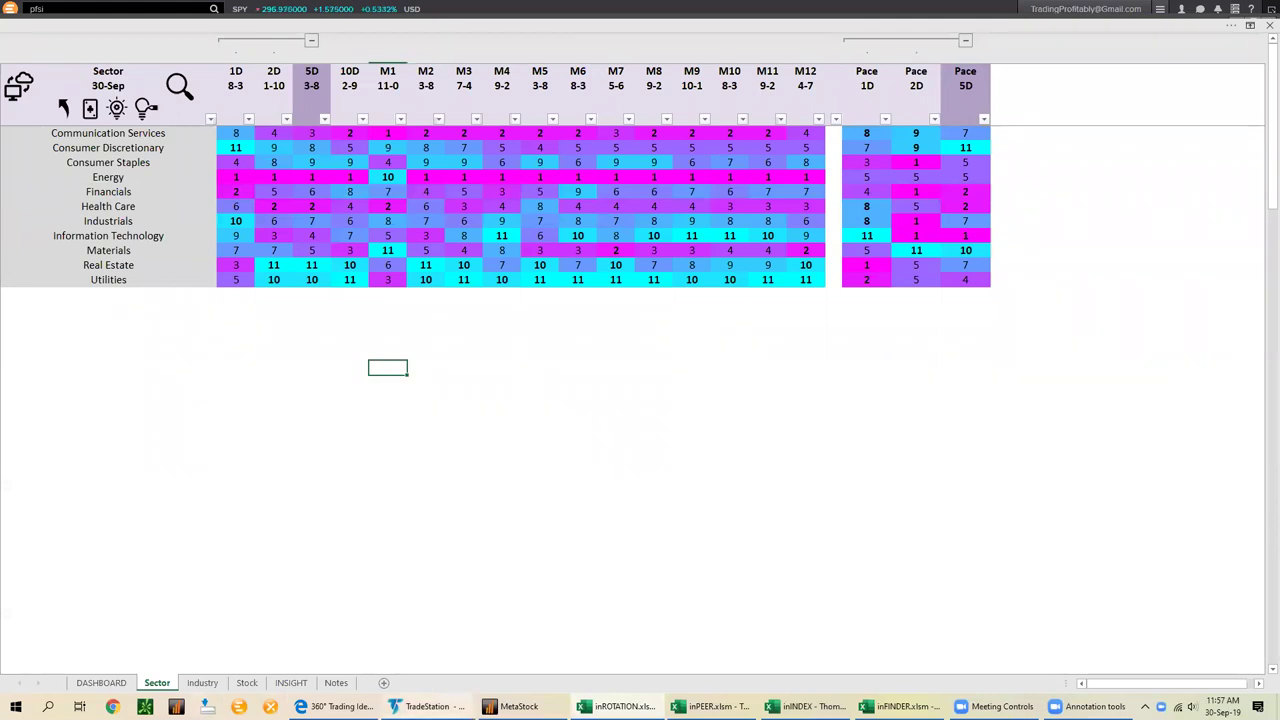
key(alt+Tab)
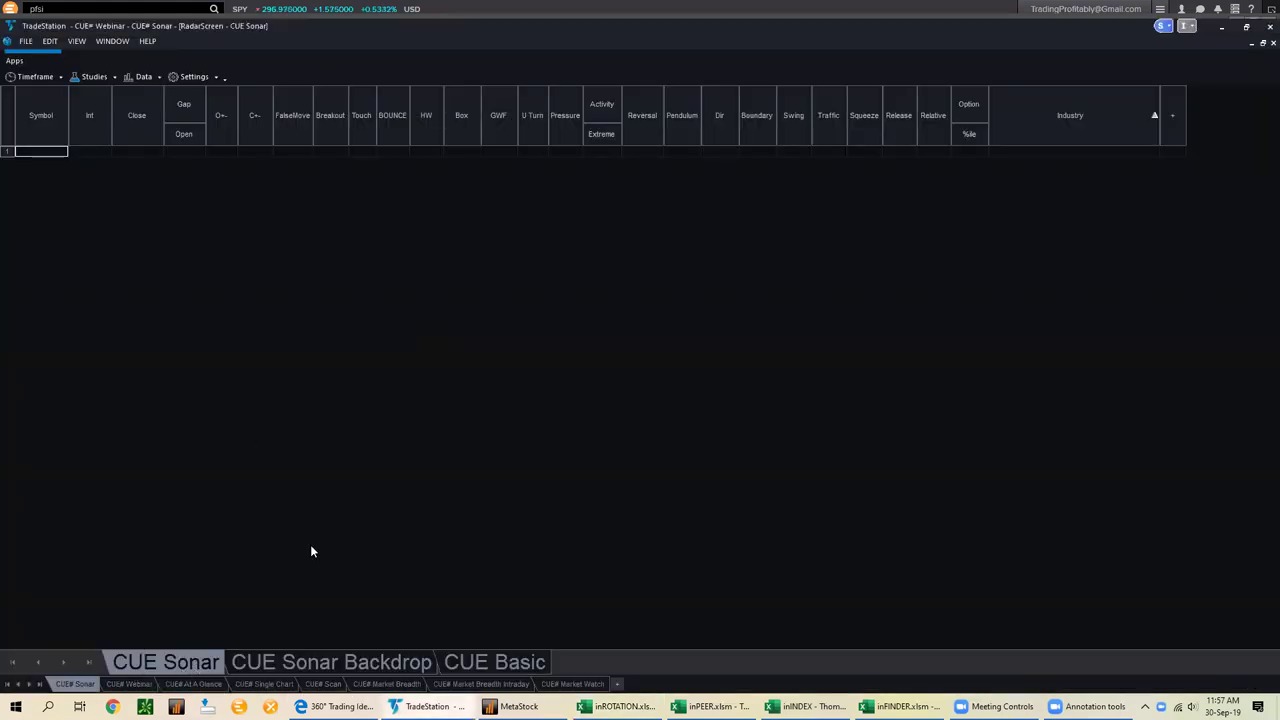
click(515, 706)
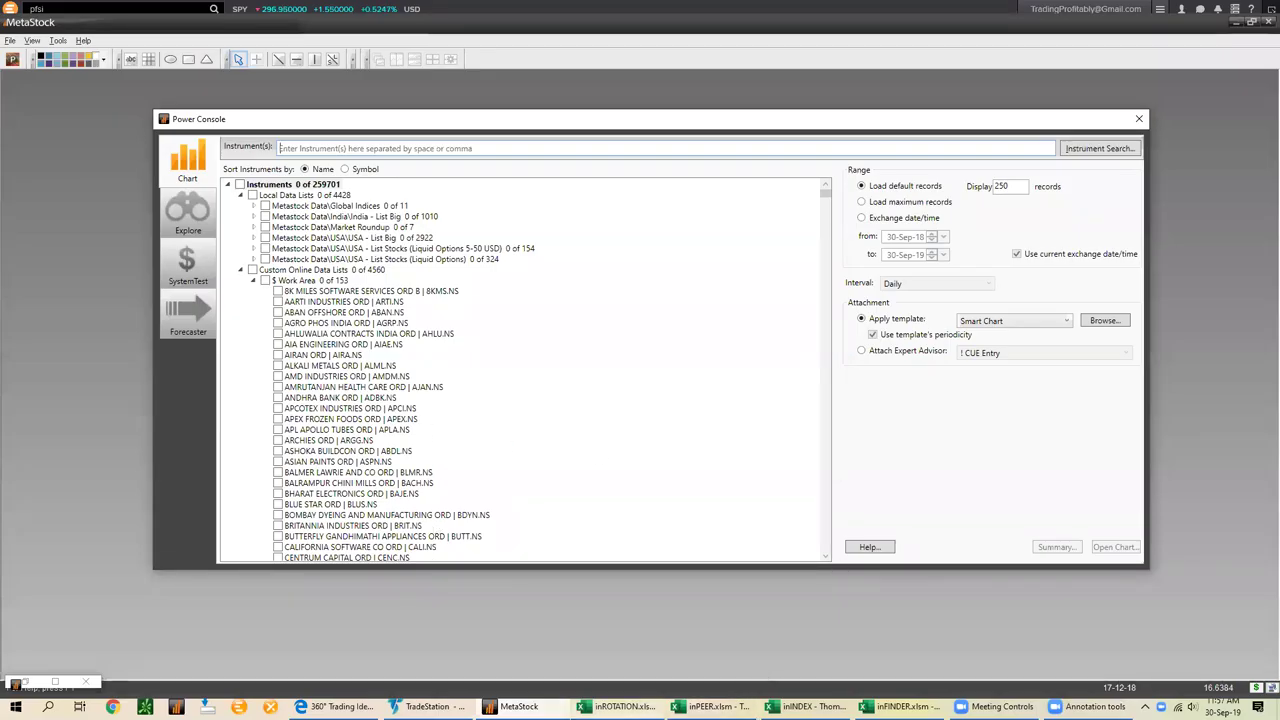
click(535, 645)
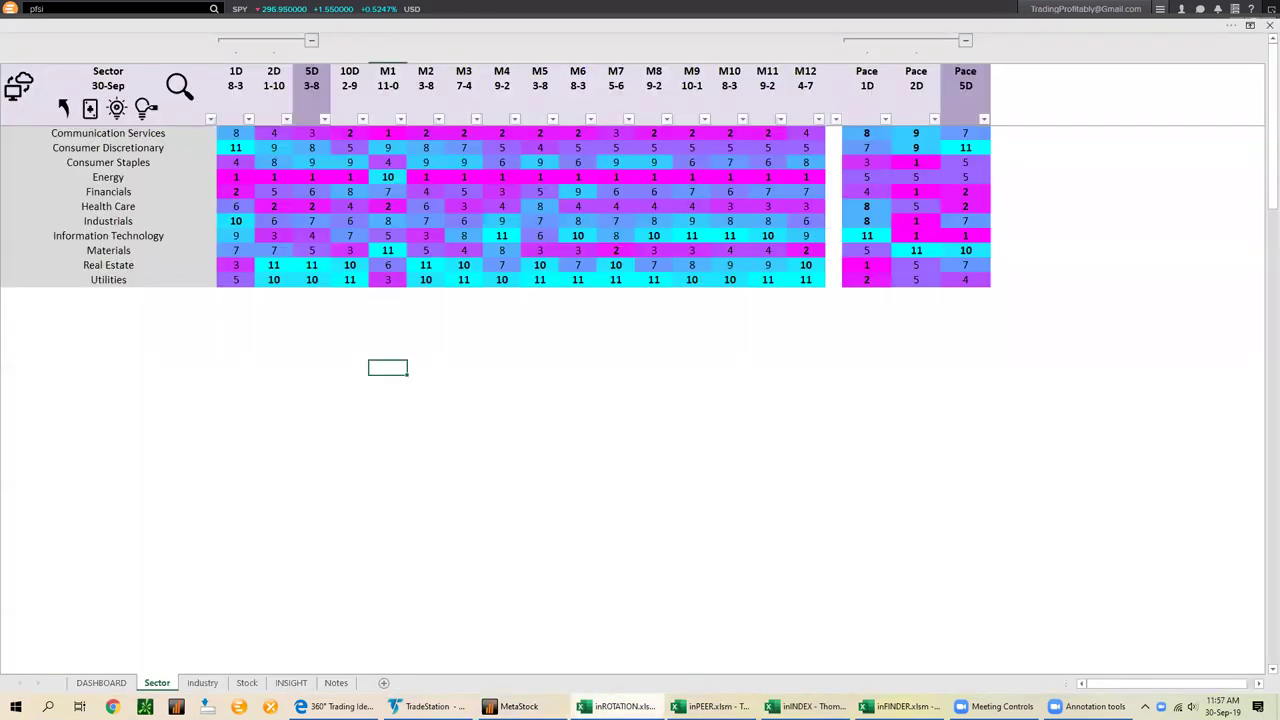
click(291, 683)
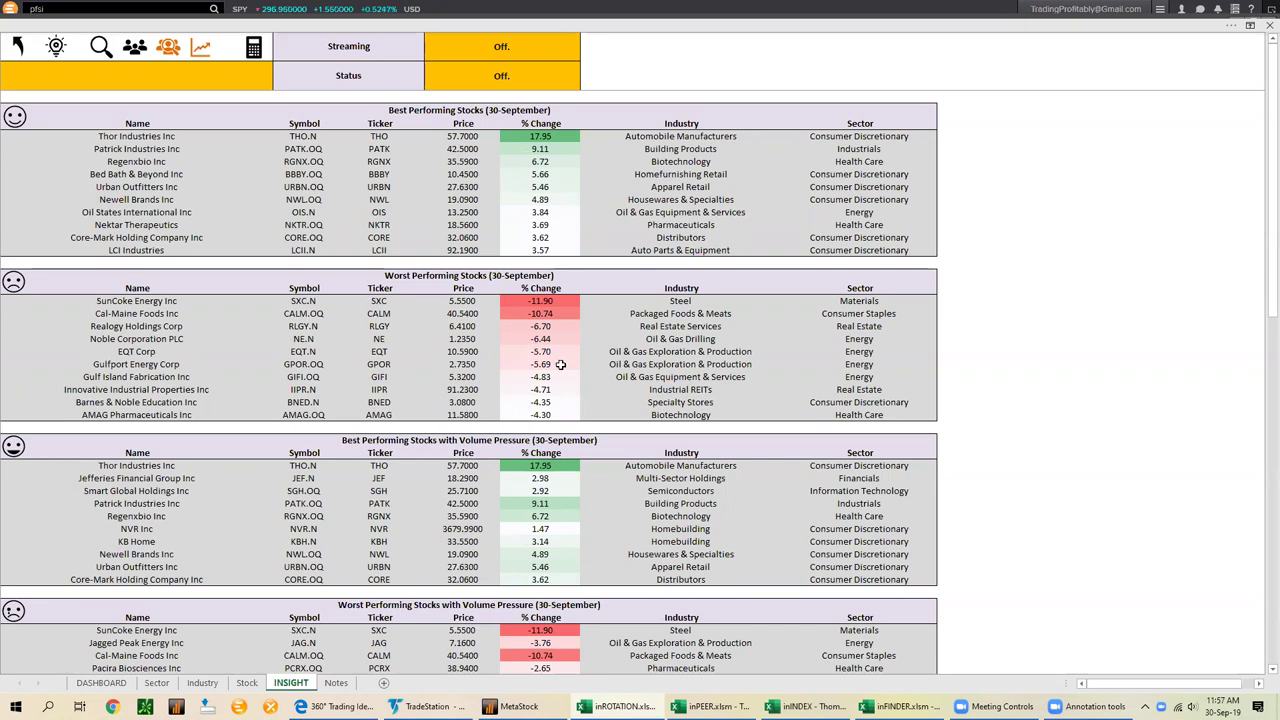
click(427, 706)
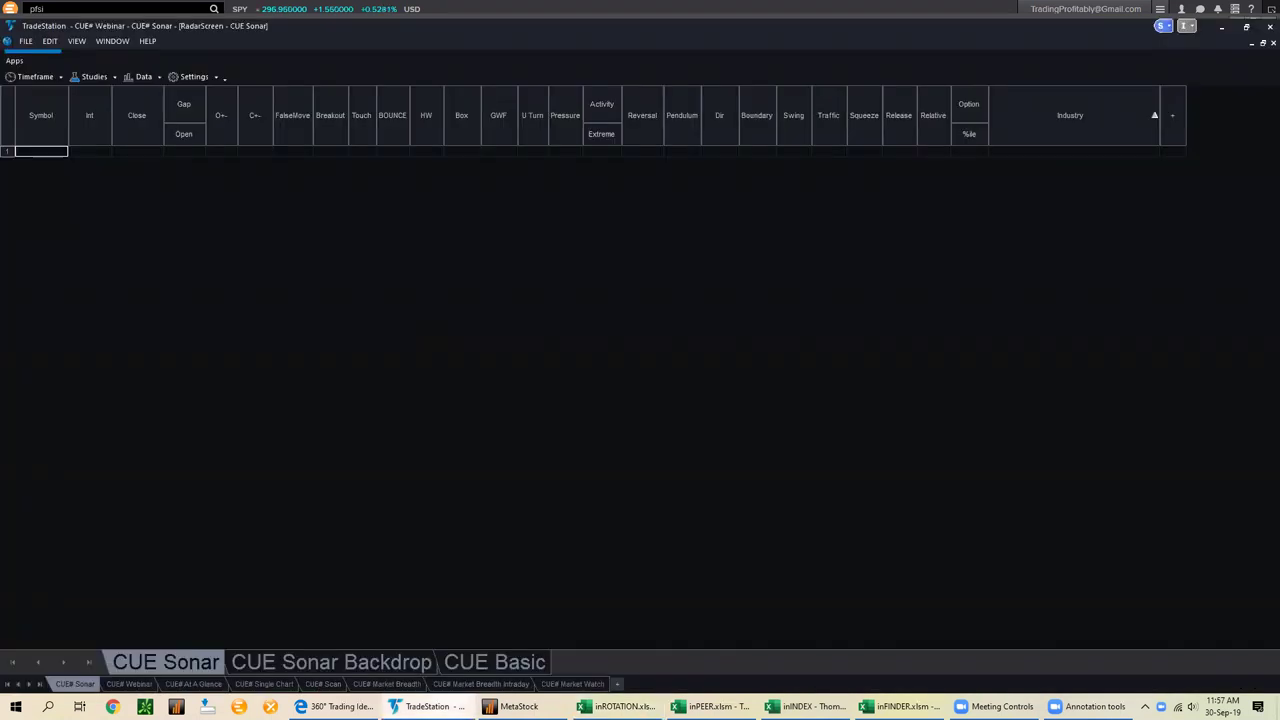
Enter symbol 'fi' on the CUE# Webinar charts, then load FFTY(HB) into CUE# At A Glance
click(142, 685)
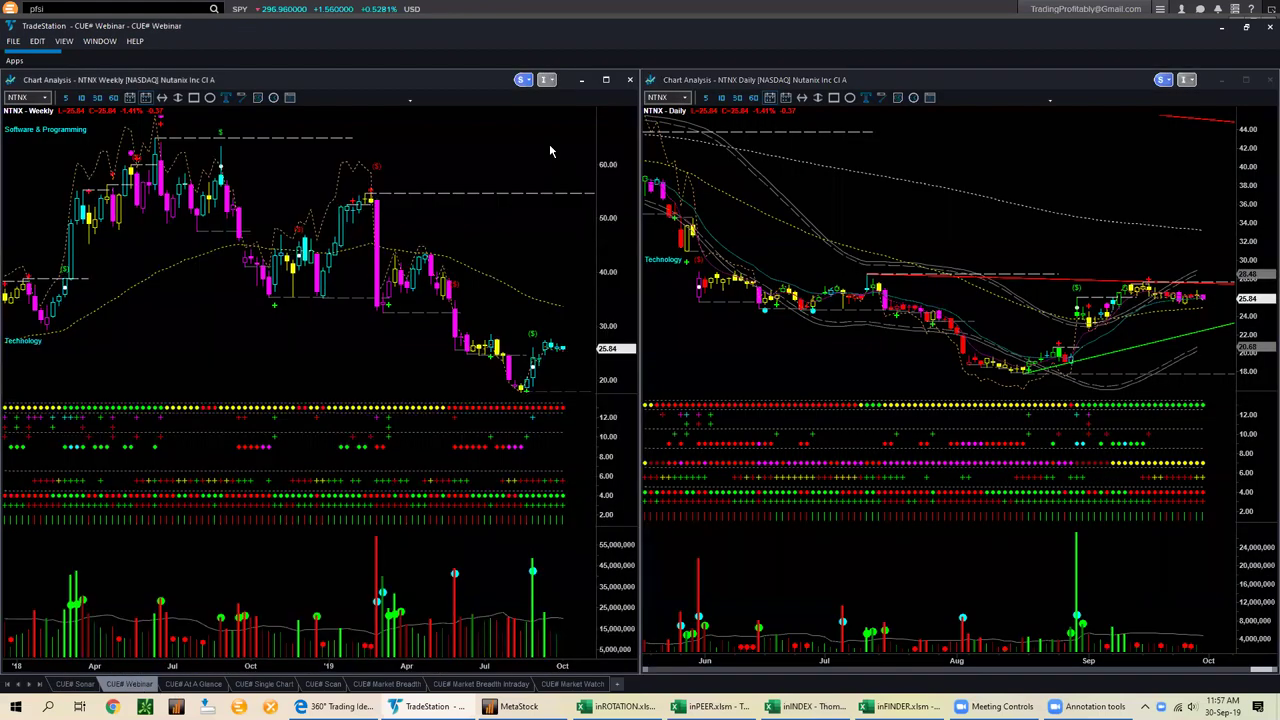
text(fitv)
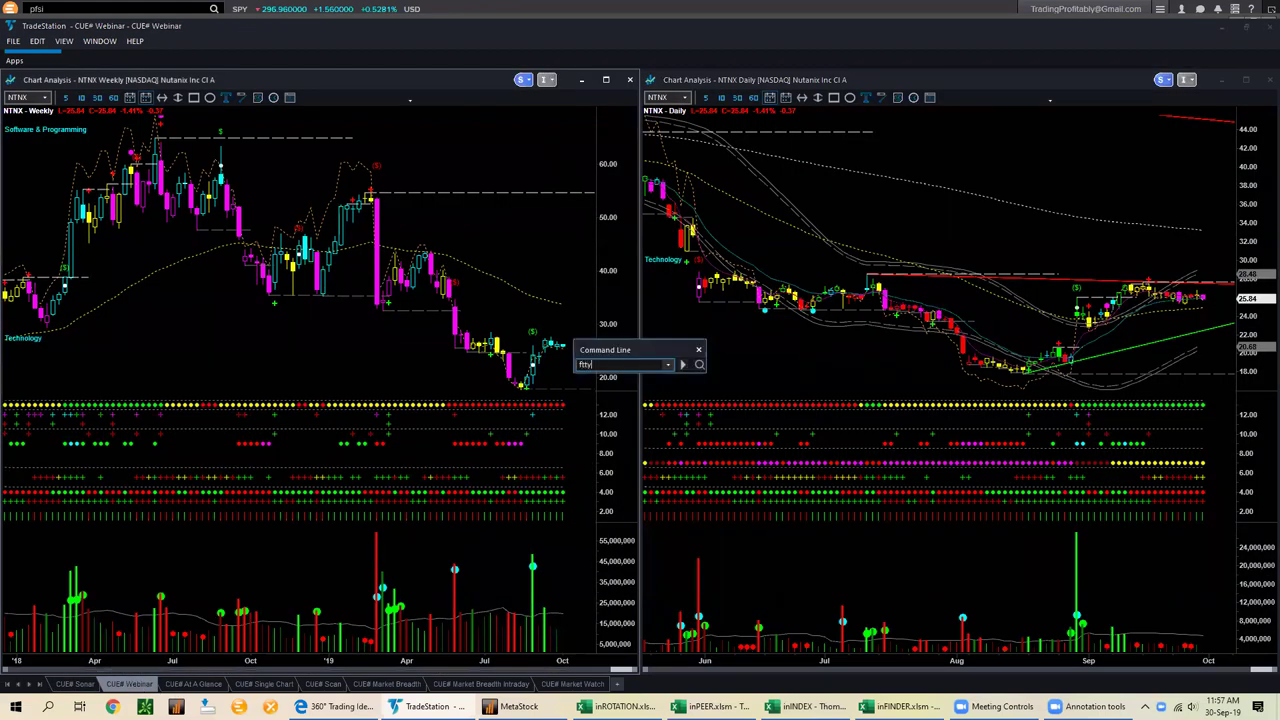
key(Return)
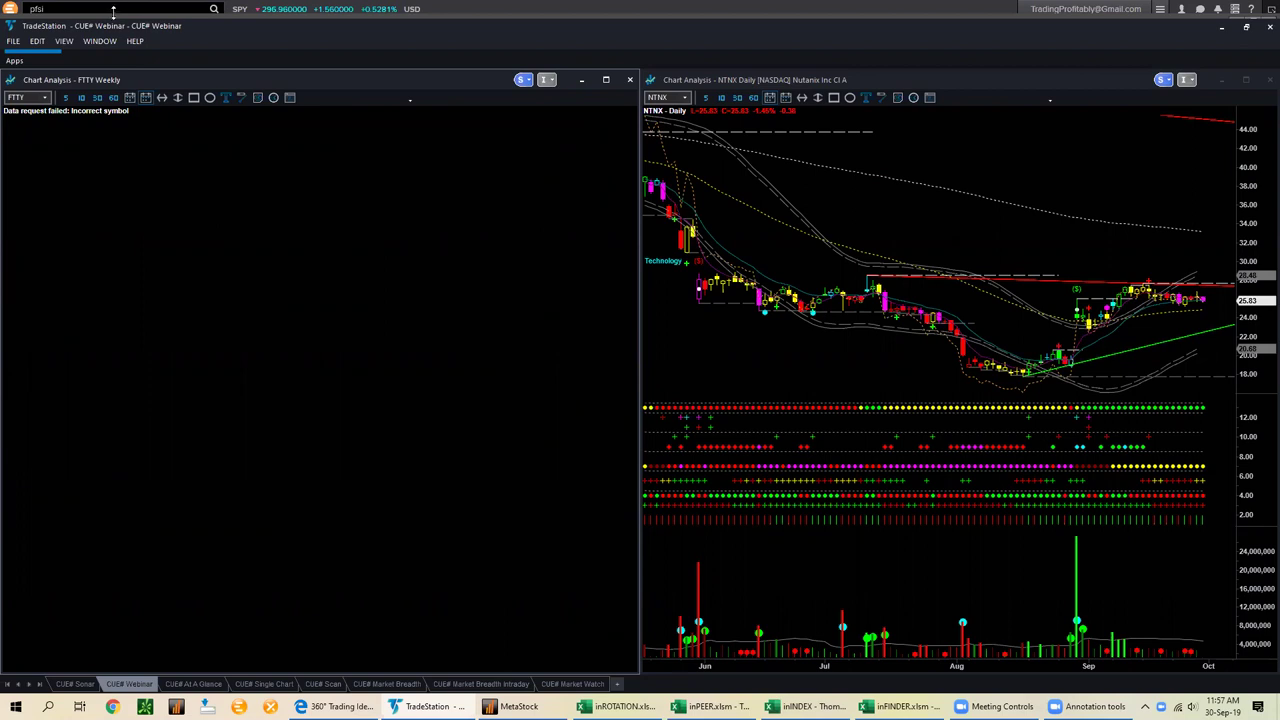
click(194, 684)
click(22, 225)
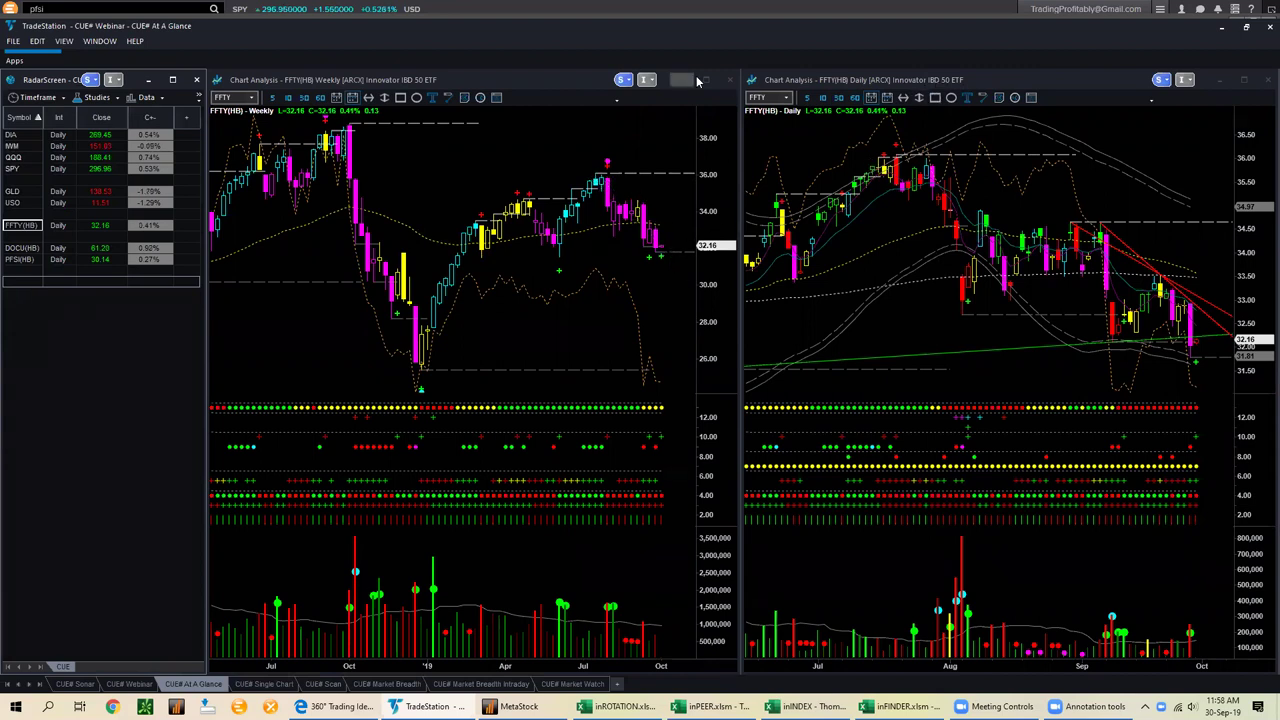
Arrow the FFTY weekly chart, then select and refresh the Worst Performing Growth Stocks % Change values
drag(628, 274, 666, 392)
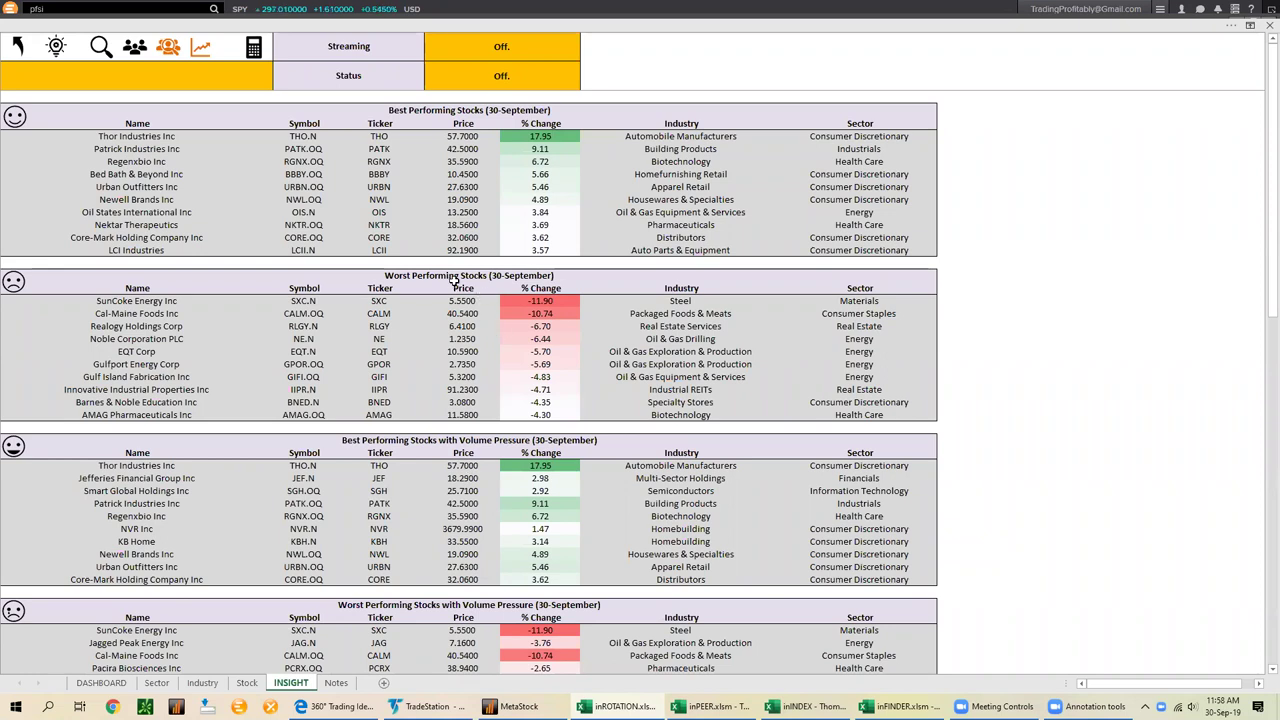
scroll(422, 389, down, 11)
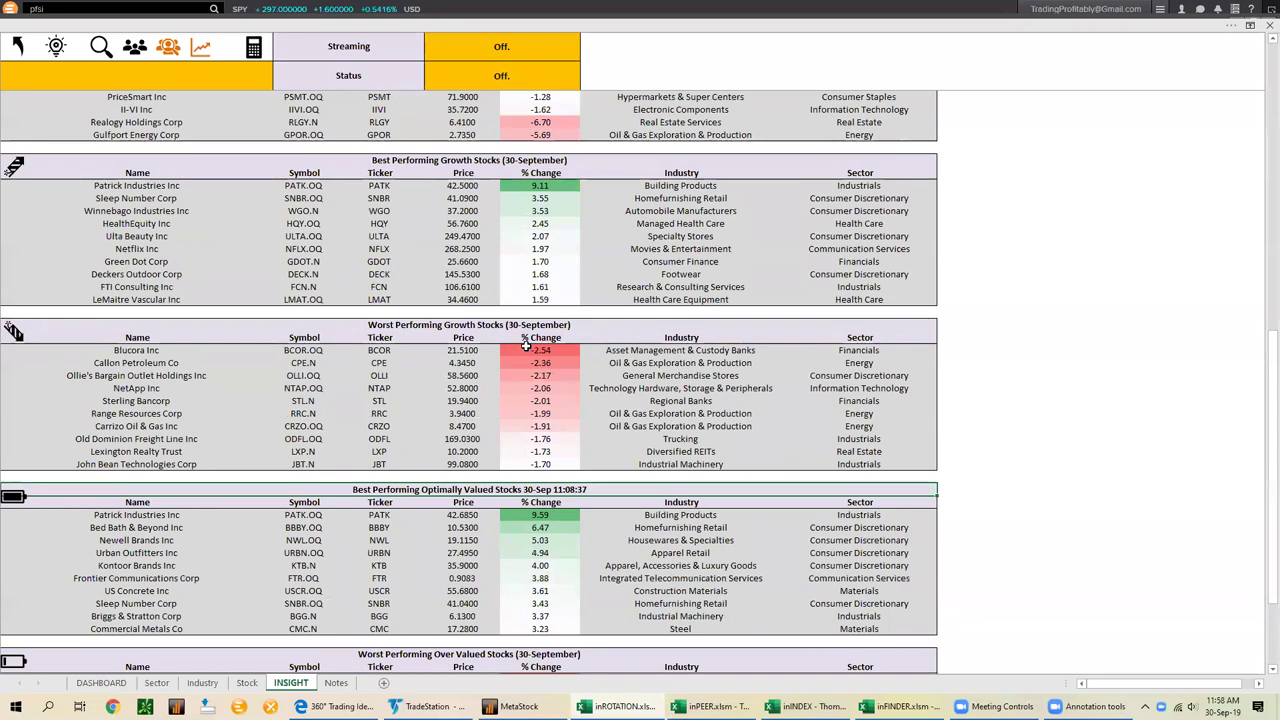
drag(526, 348, 534, 463)
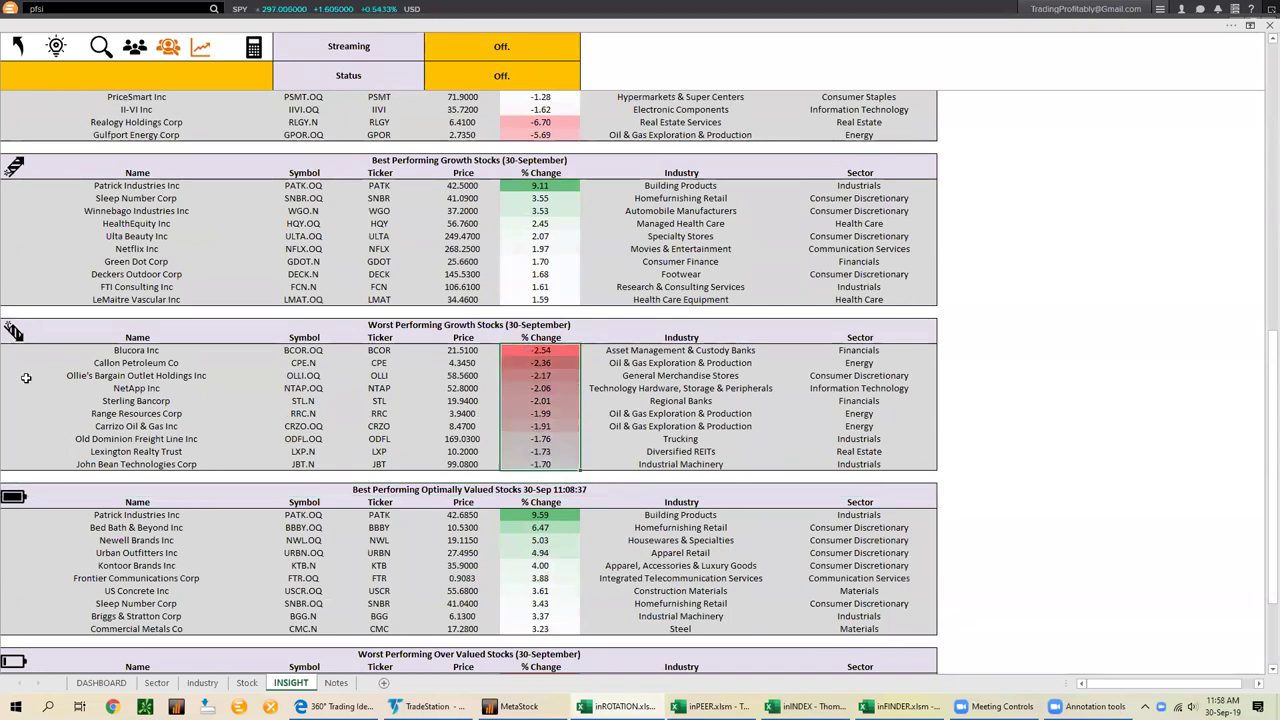
click(13, 332)
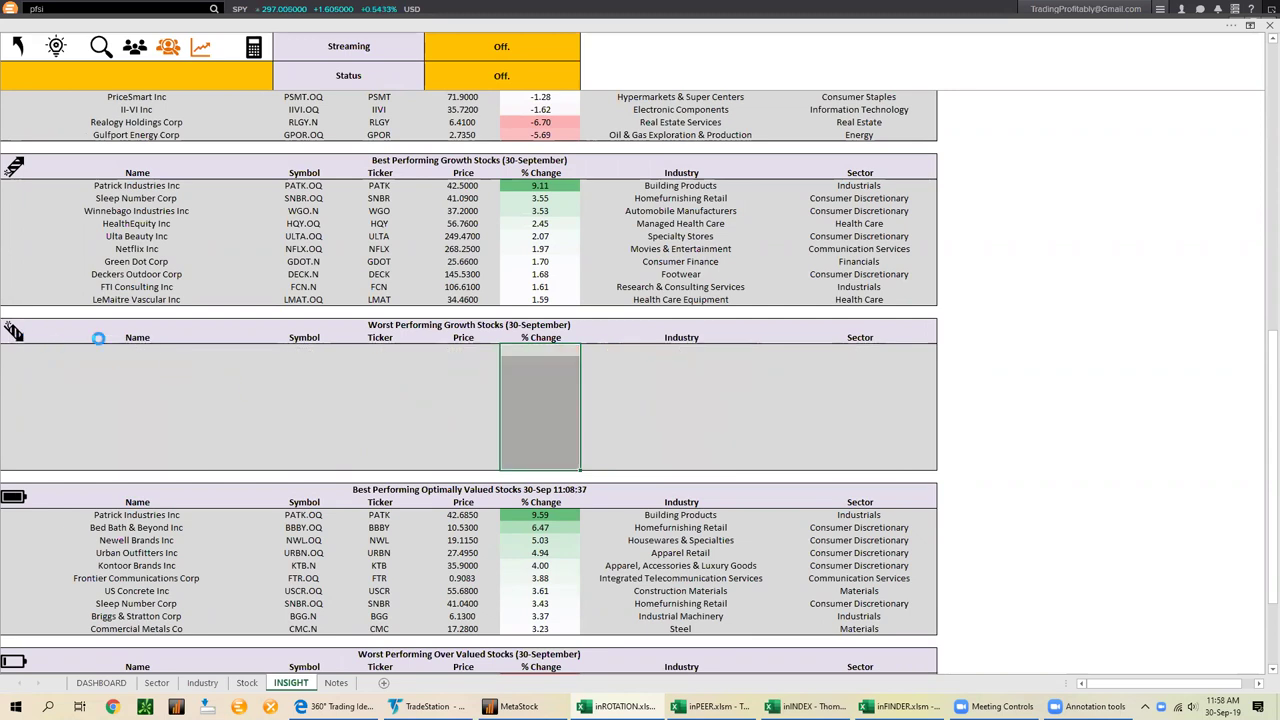
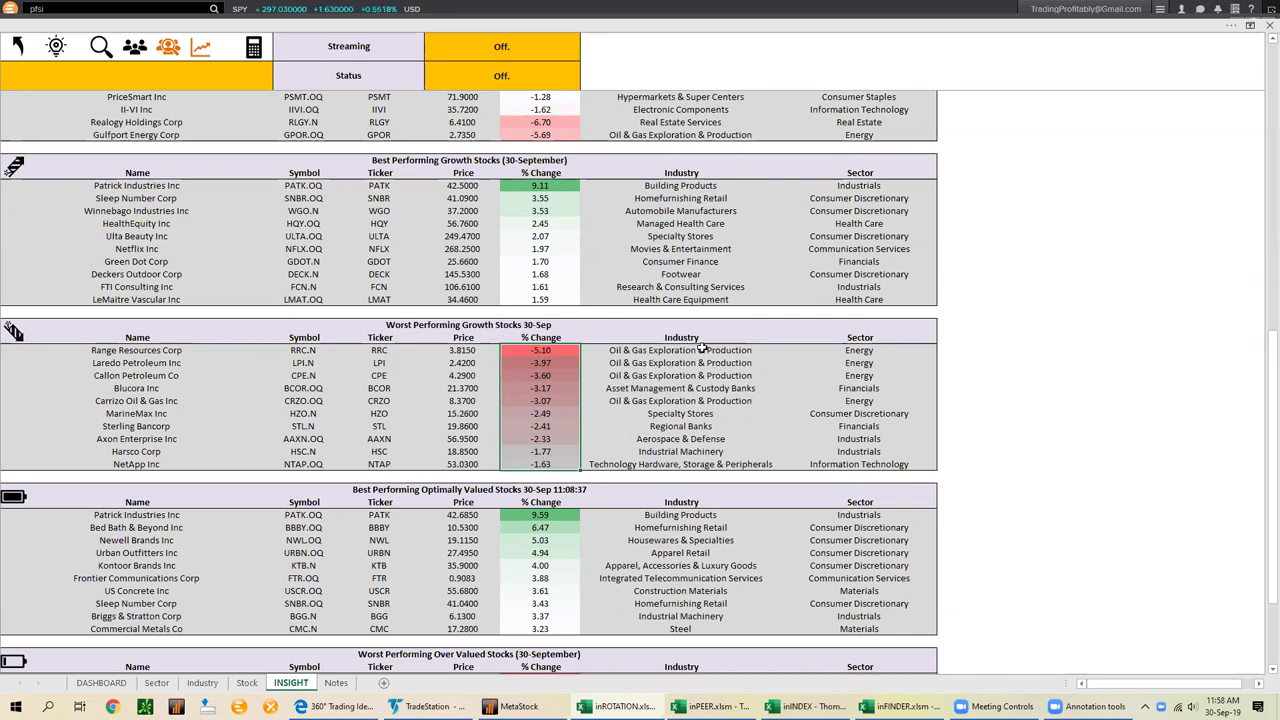
Mark the worst performers' industries and Energy sectors, then view the Sector sheet's 1D ranking
drag(700, 350, 700, 375)
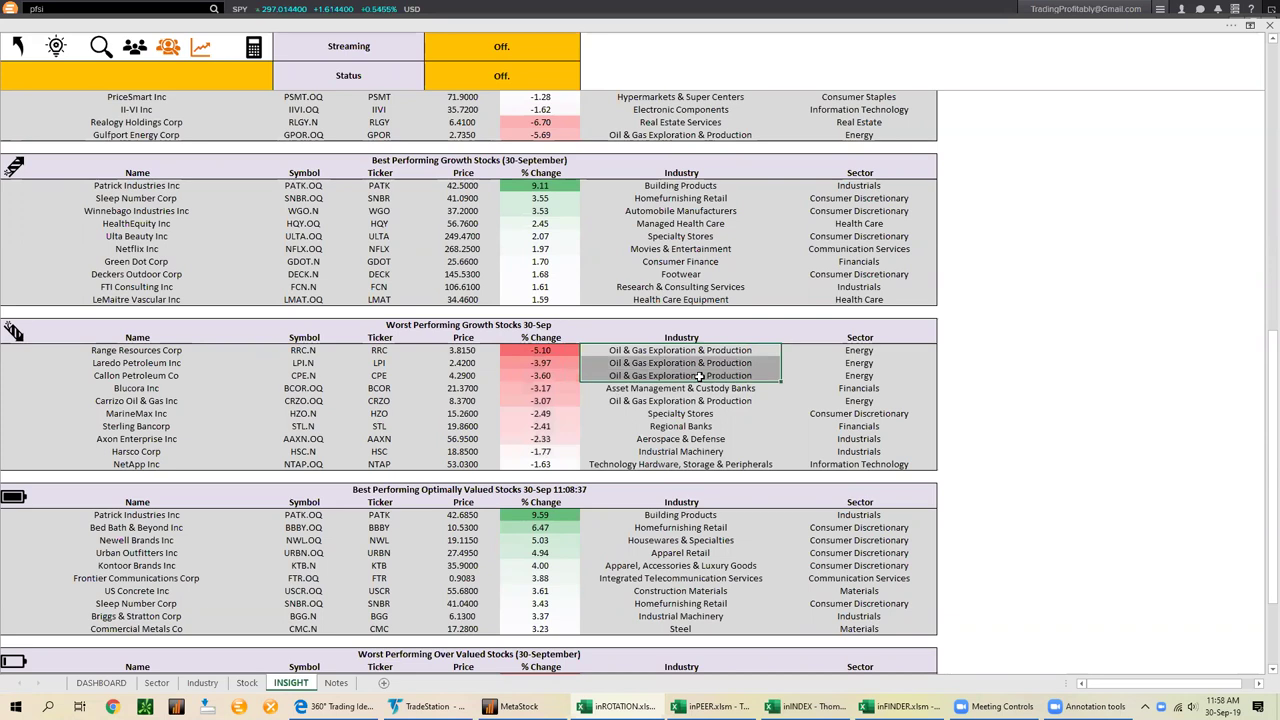
drag(857, 350, 852, 378)
ctrl+click(849, 401)
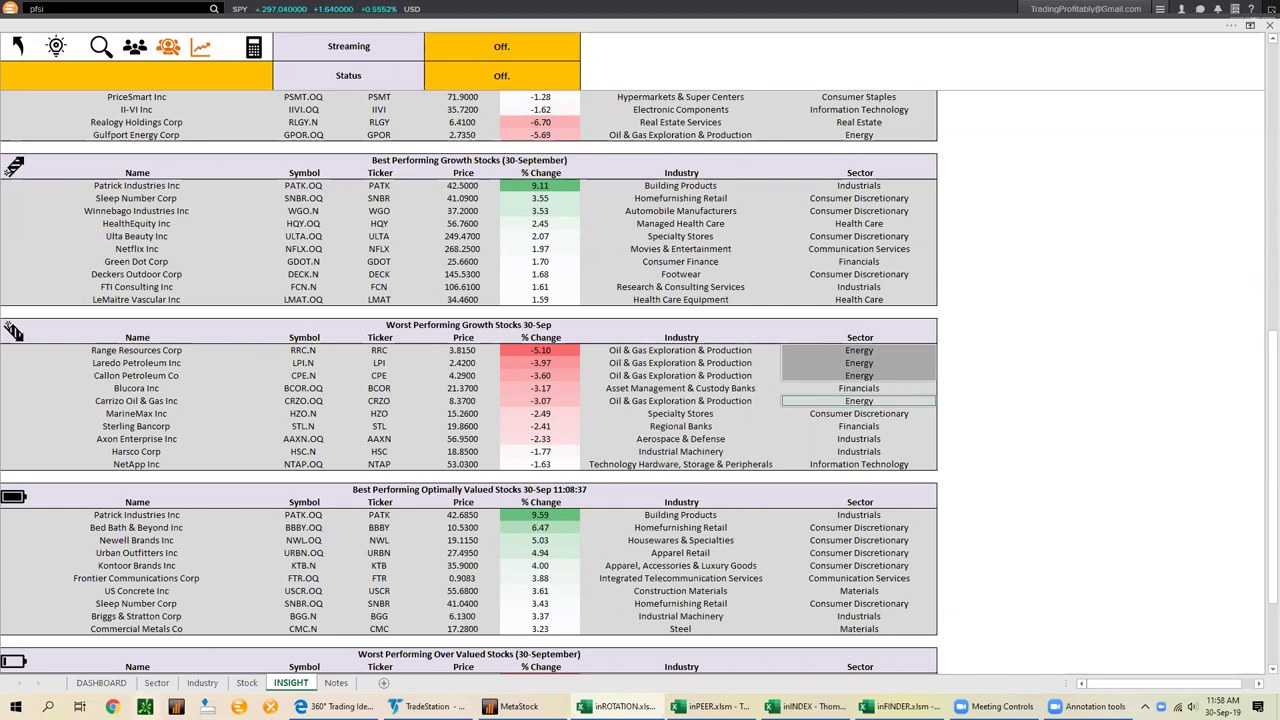
click(156, 683)
click(240, 97)
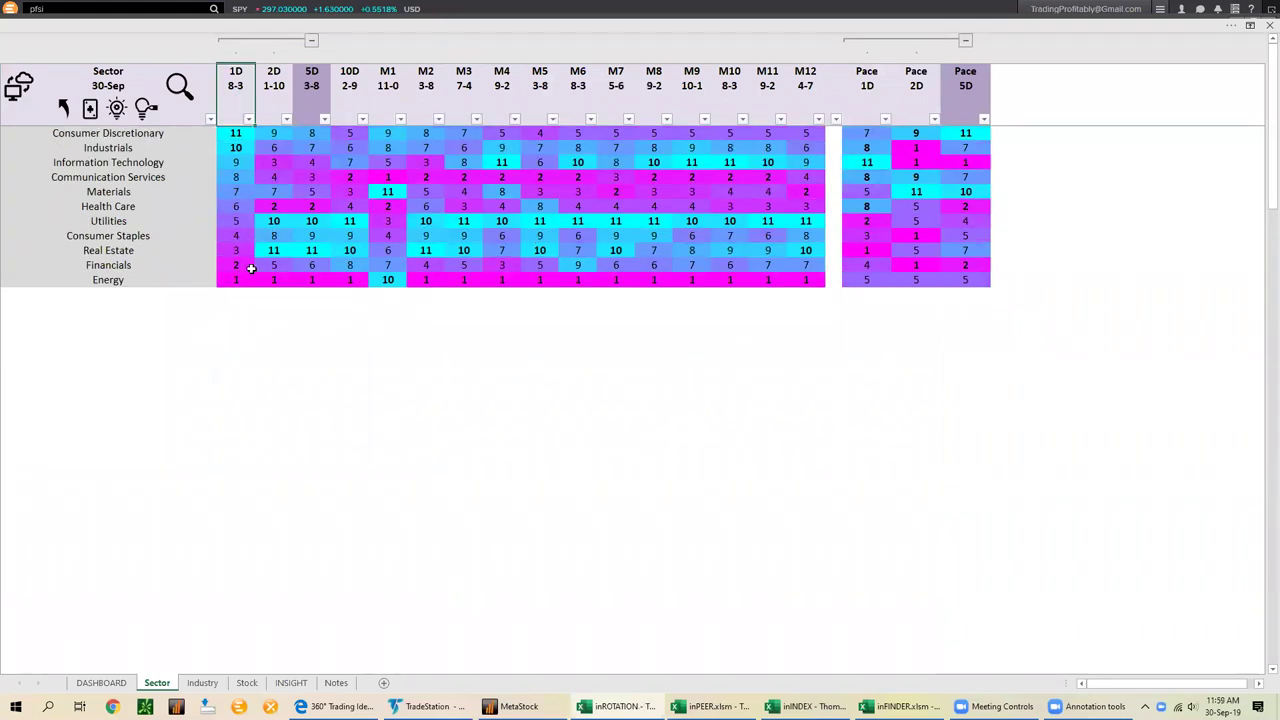
Highlight the Financials and Energy 1D ranks and sector rows, then return to INSIGHT
drag(239, 283, 244, 262)
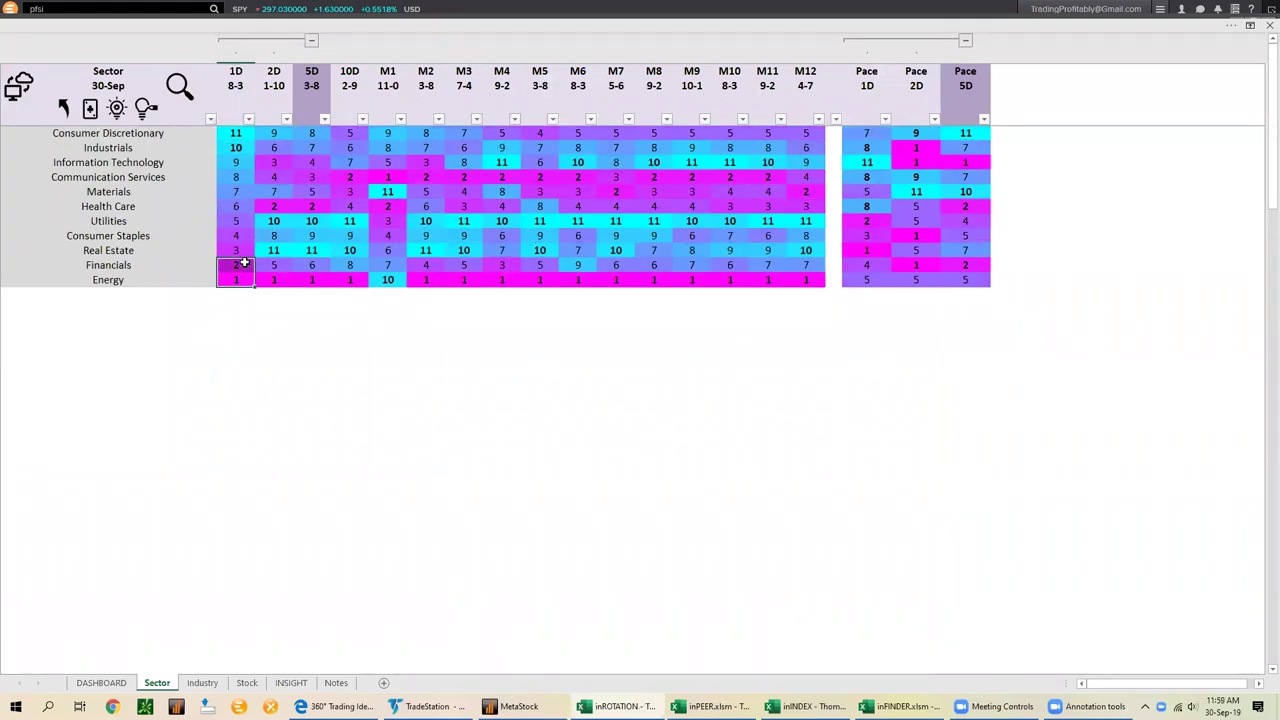
click(118, 279)
key(shift+space)
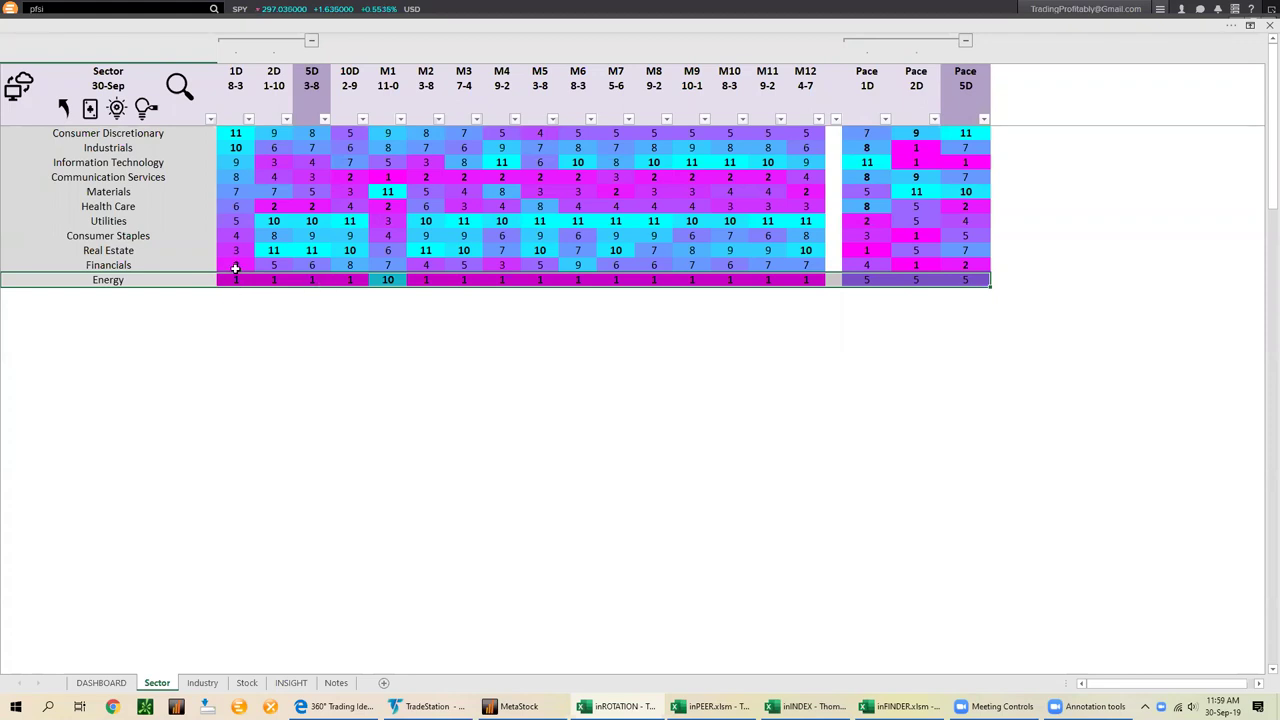
click(174, 267)
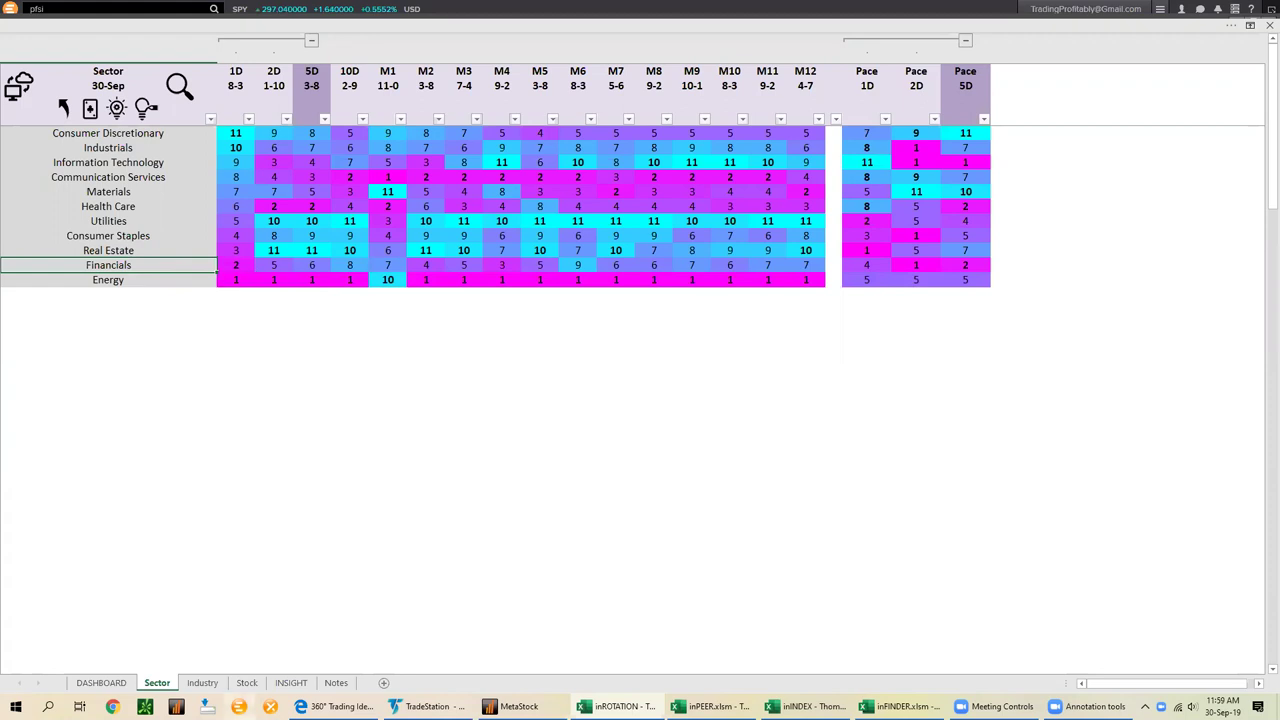
click(291, 683)
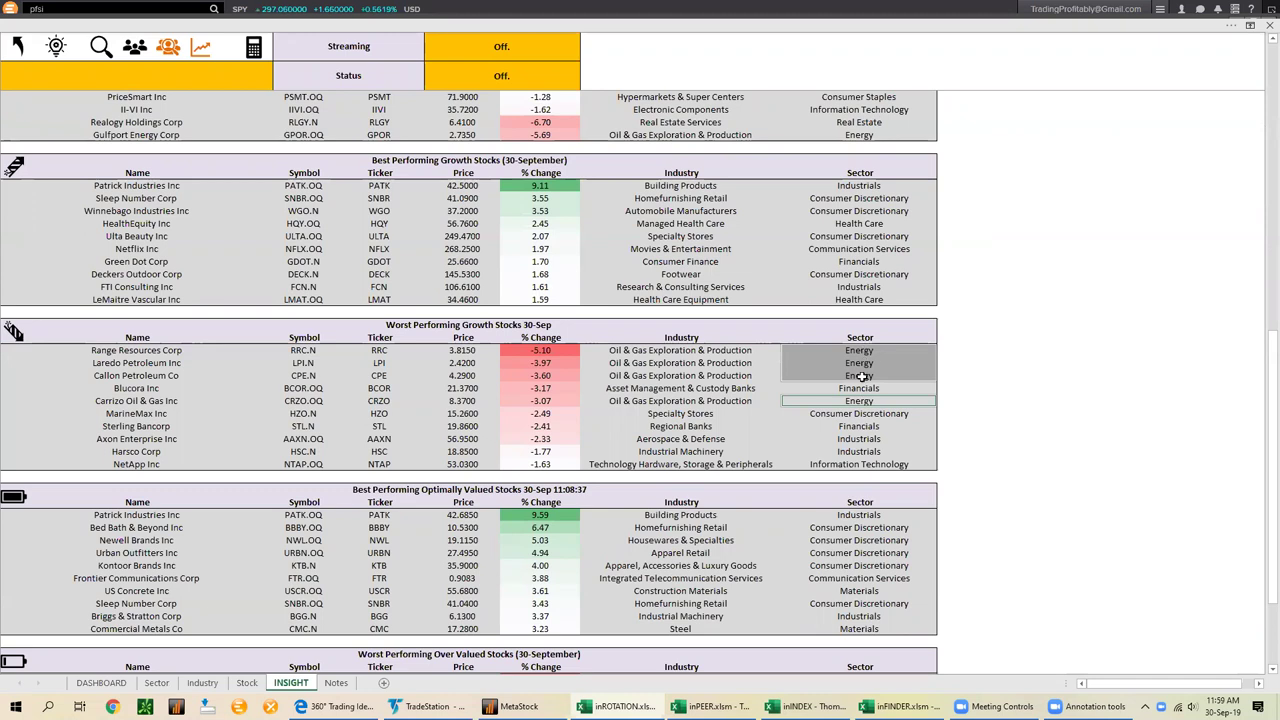
Select the Blucora and Sterling Bancorp Financials rows, then bring up MetaStock's daily STL.N chart
click(858, 389)
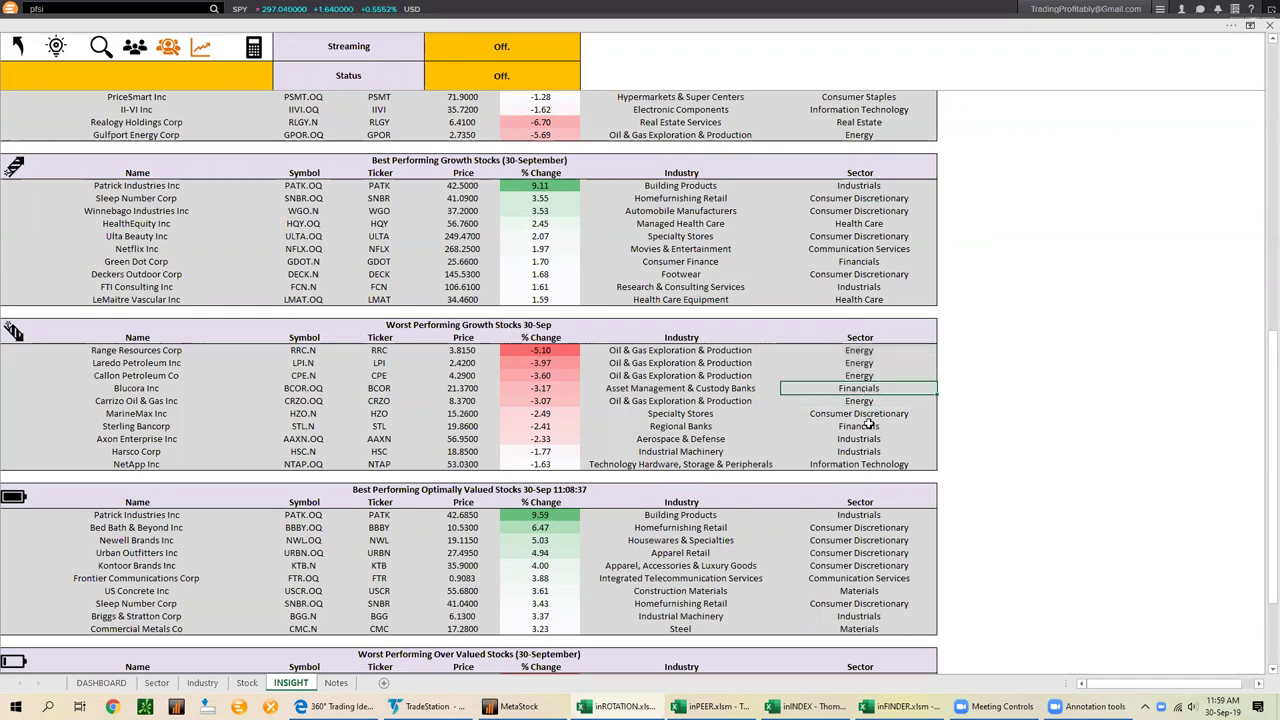
ctrl+click(866, 428)
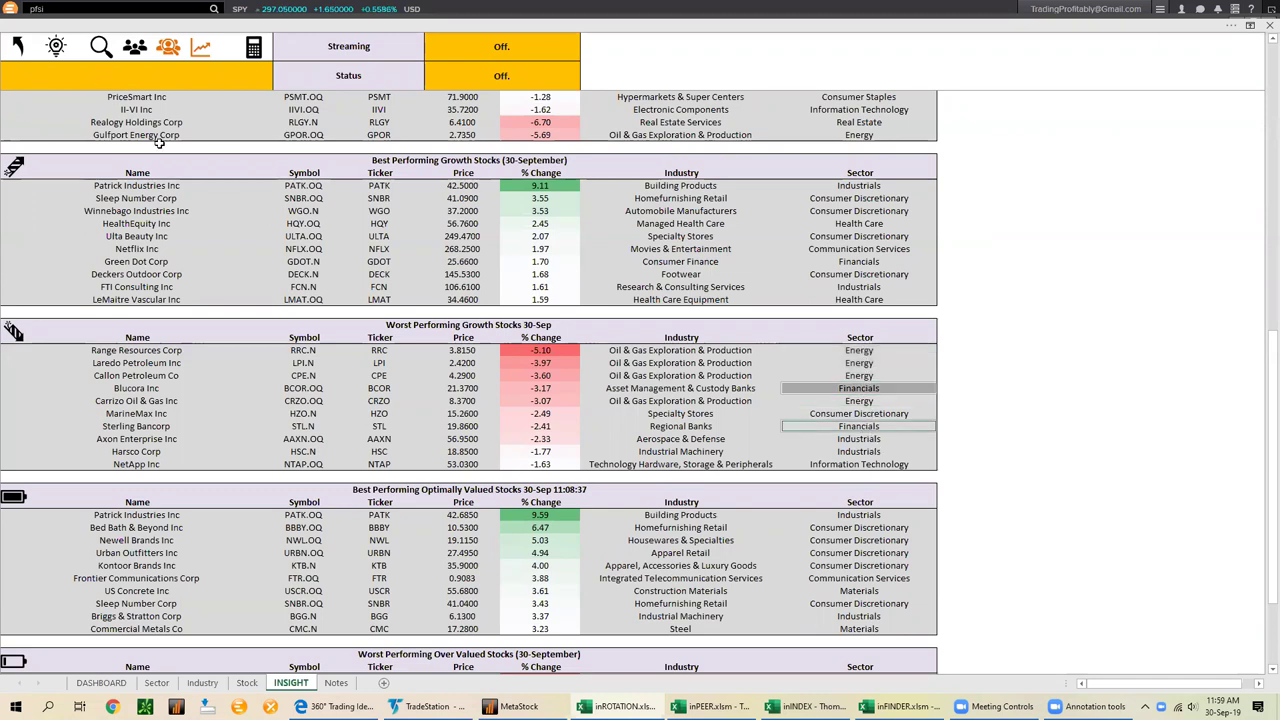
key(shift+space)
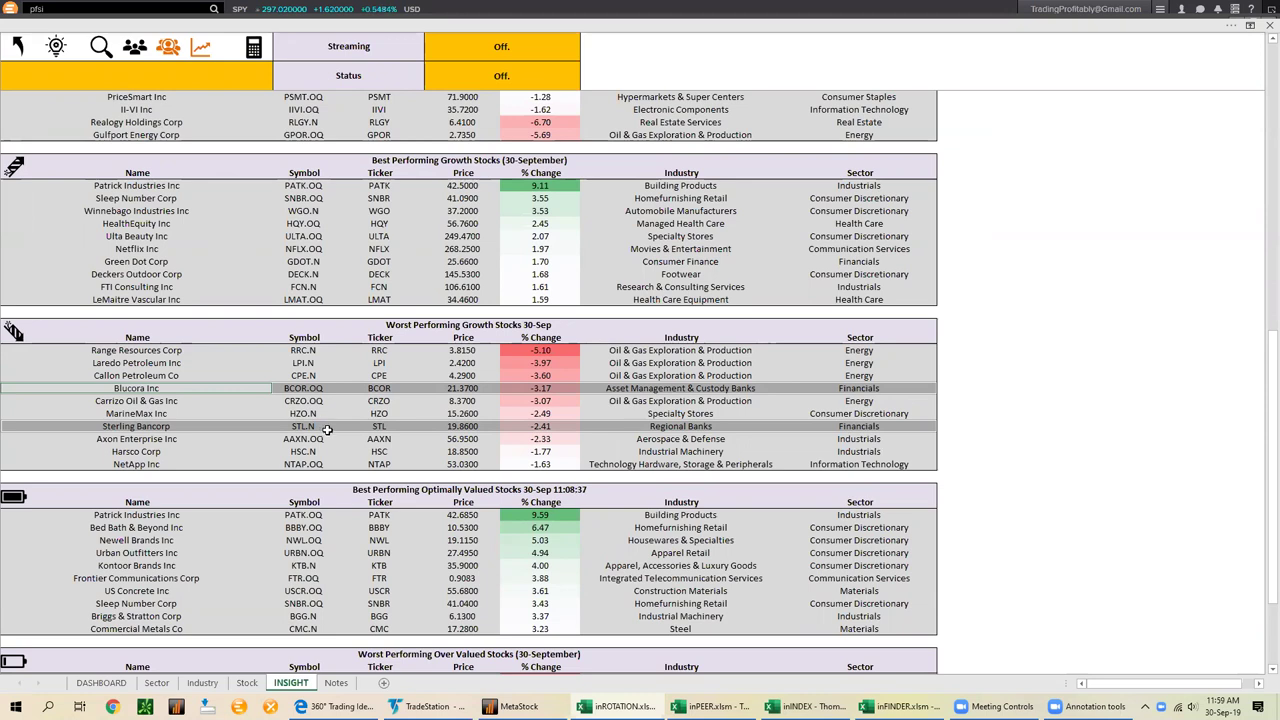
click(515, 706)
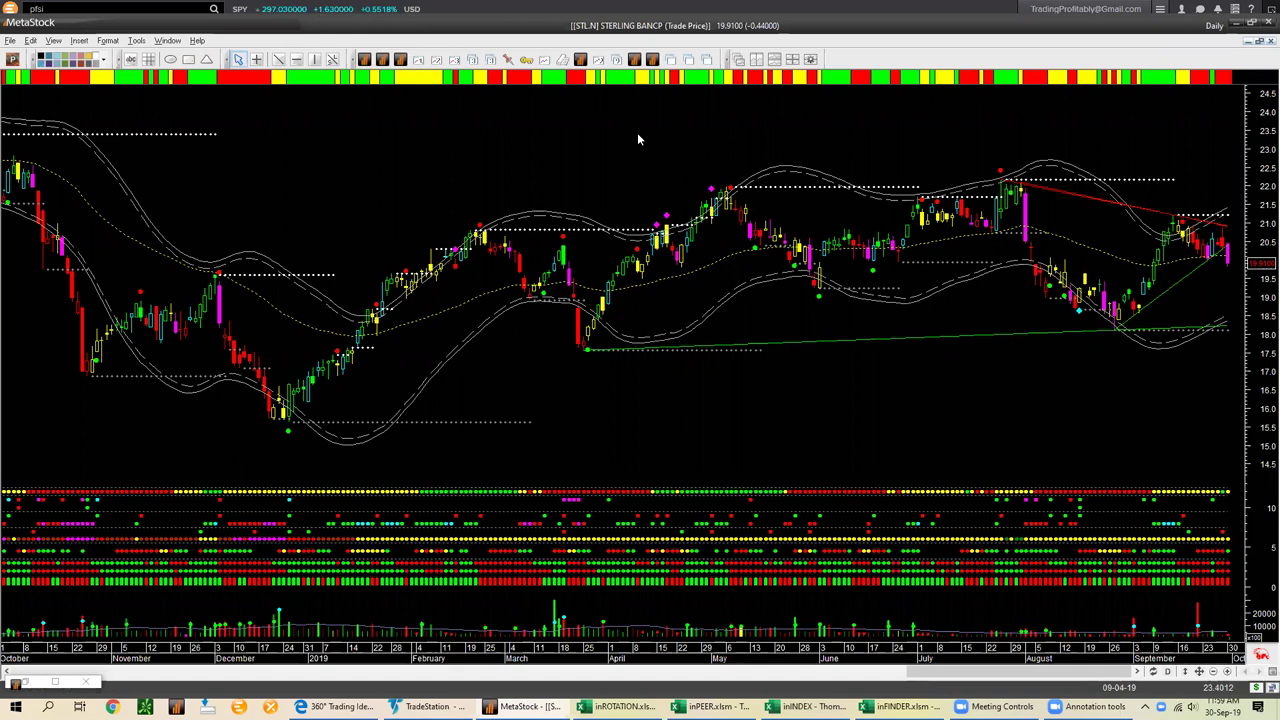
Flip the chart to BCOR.OQ and back to STL.N, then load the Layout3 weekly/daily layout
key(Page_Down)
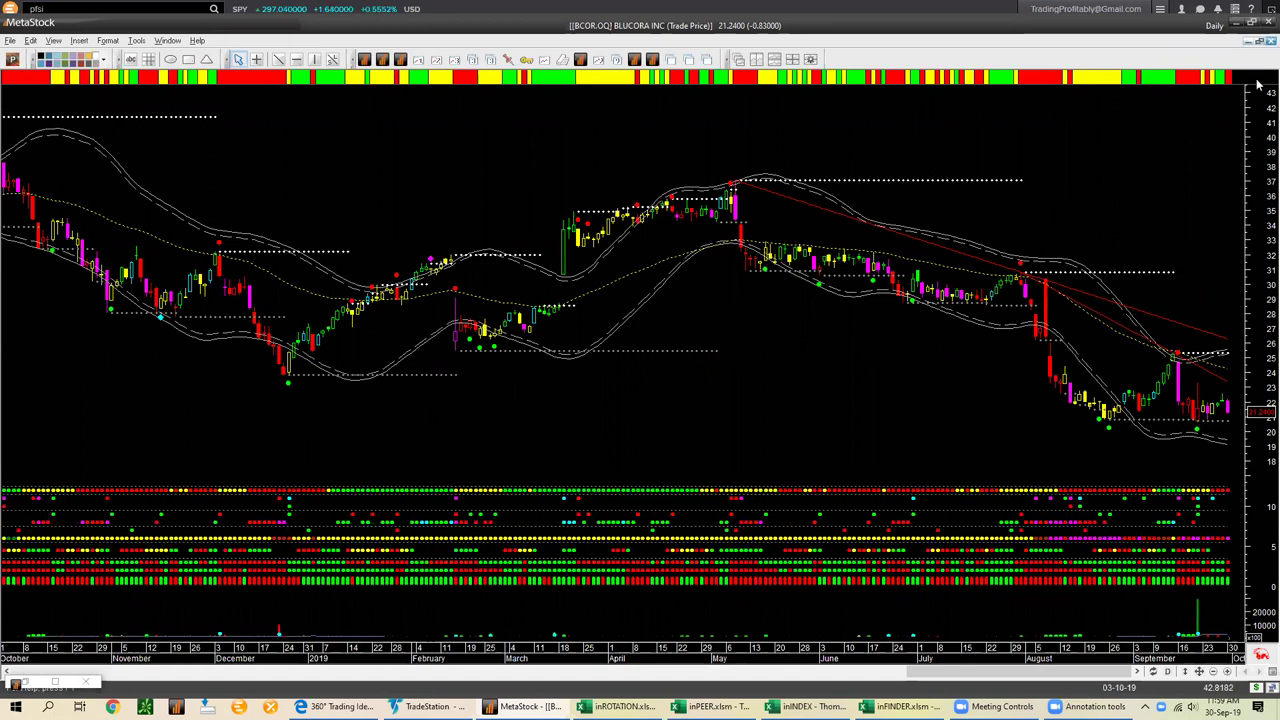
key(Page_Up)
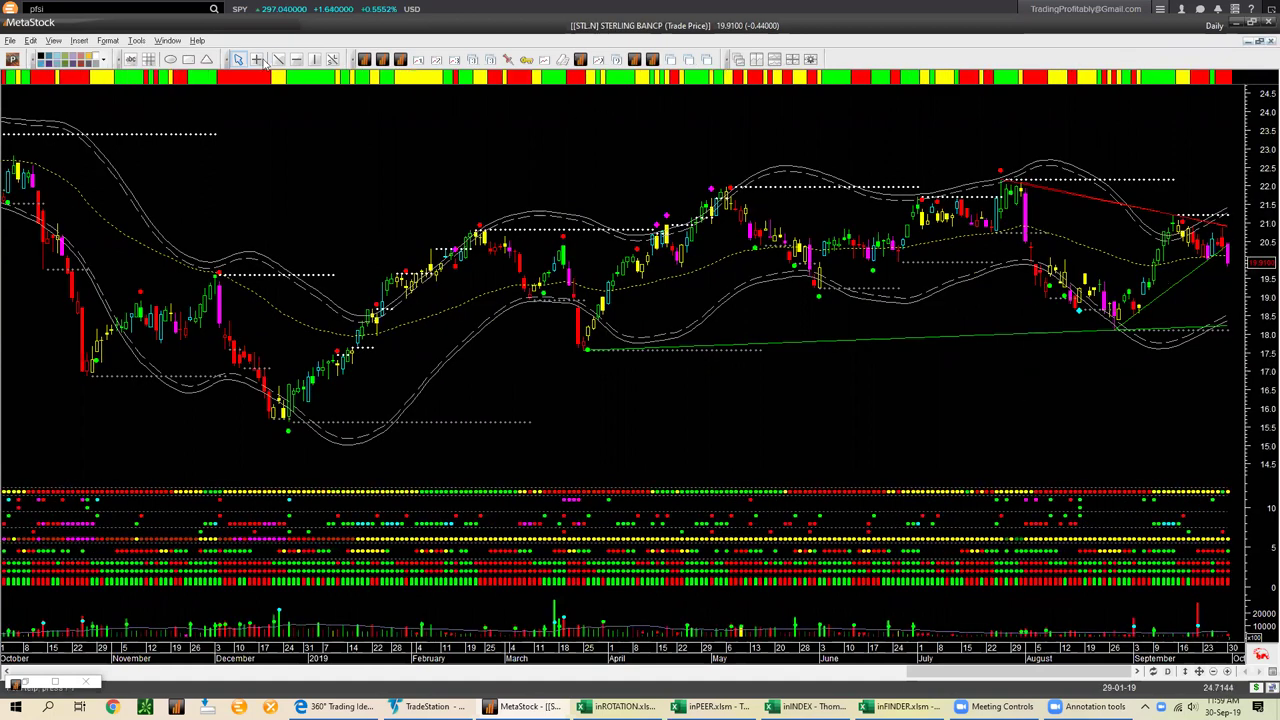
click(364, 59)
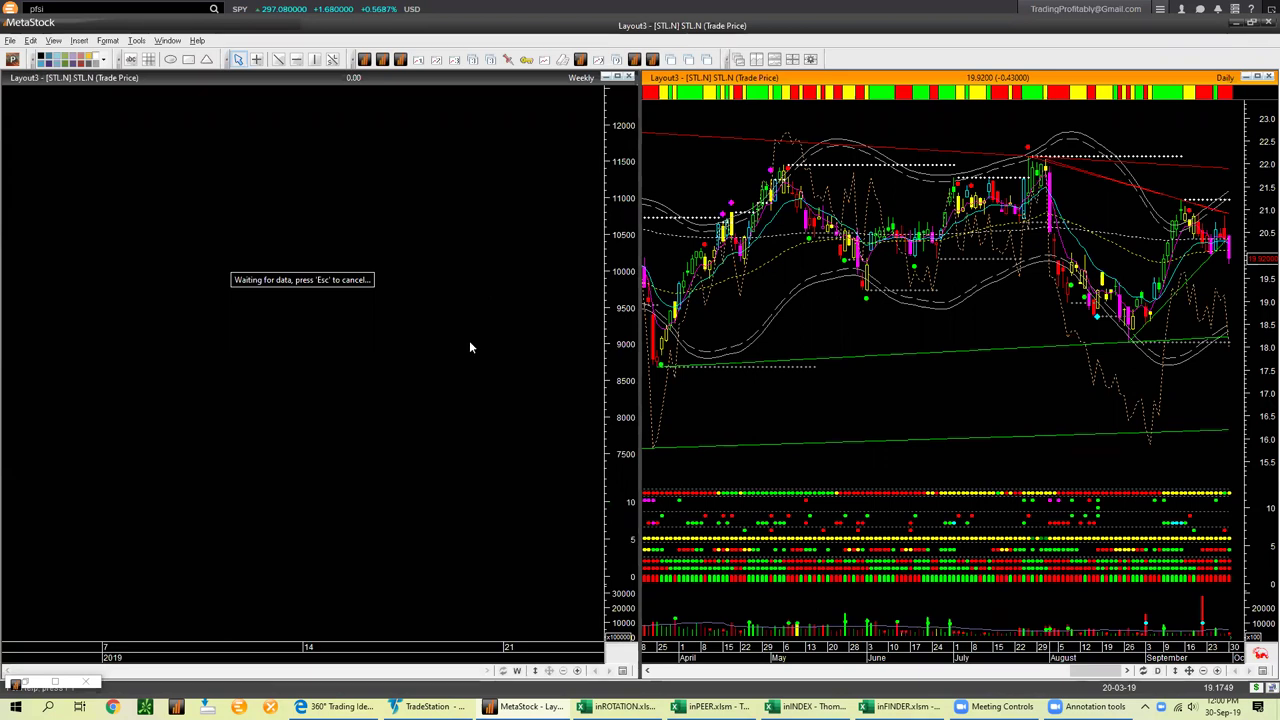
Activate the weekly STL.N pane, dismiss the server resources error, and enter stl.n as Root Stock
click(450, 175)
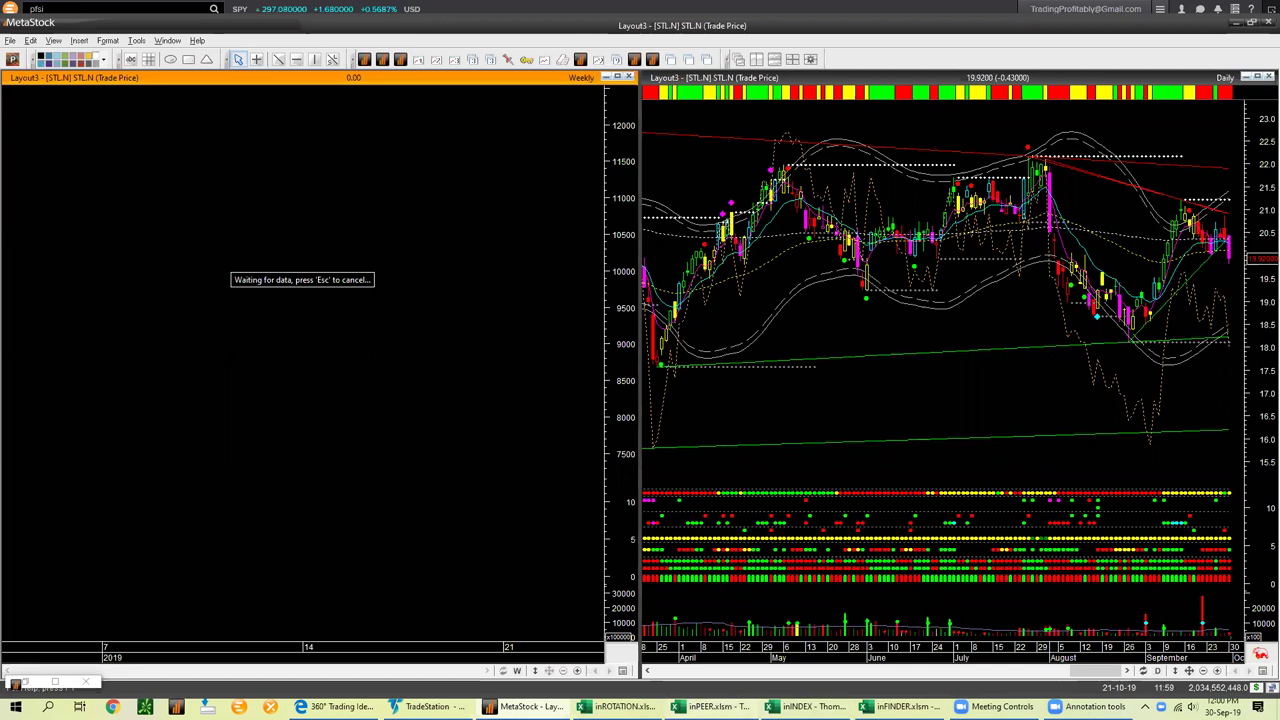
key(alt+Tab)
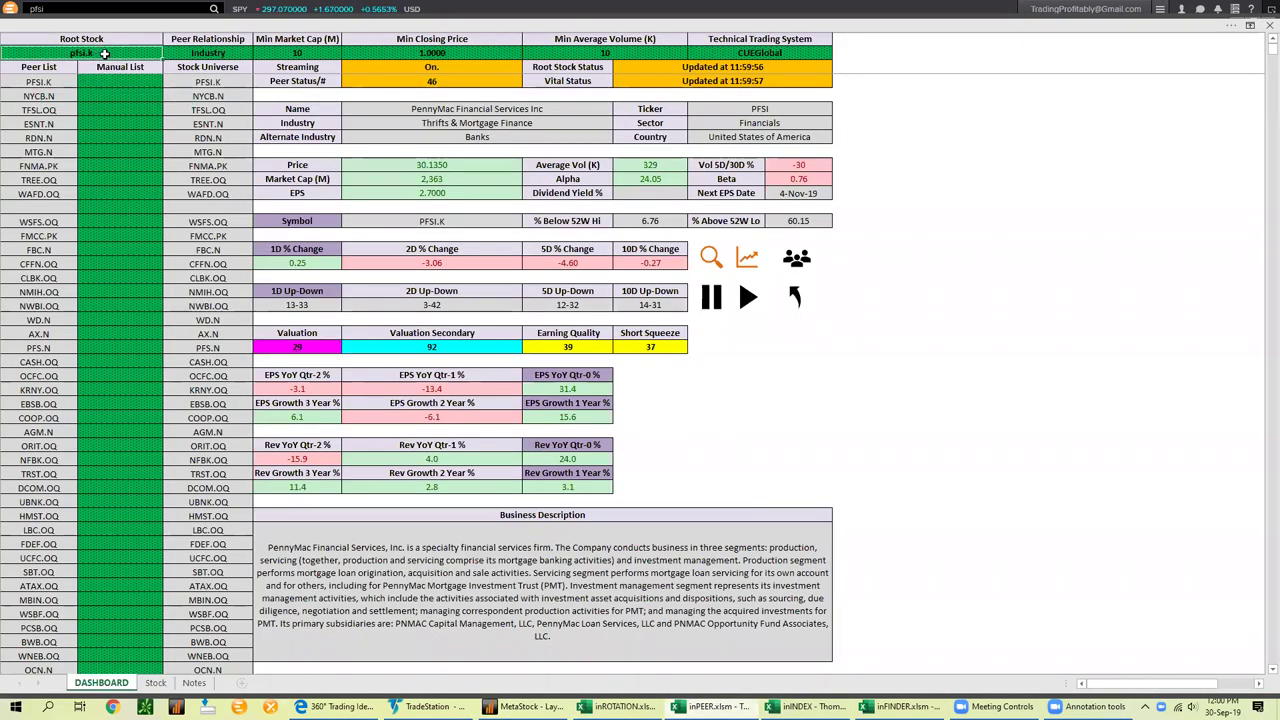
key(alt+Tab)
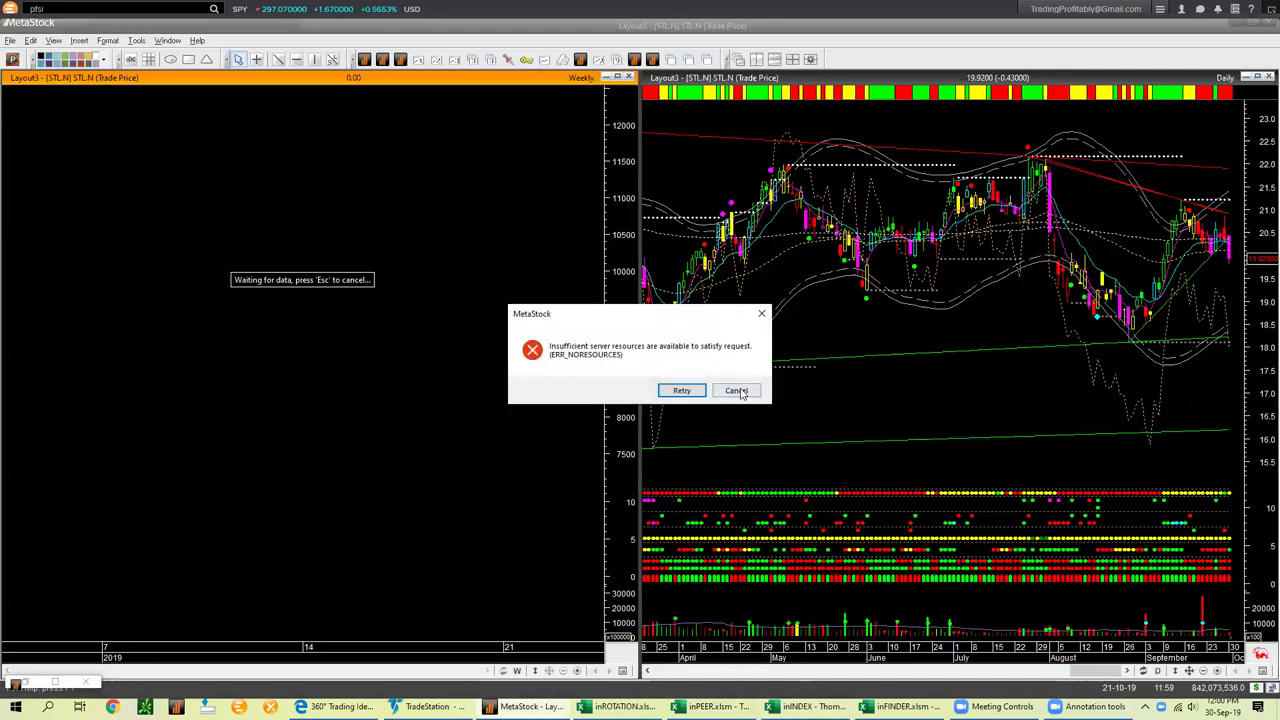
click(737, 391)
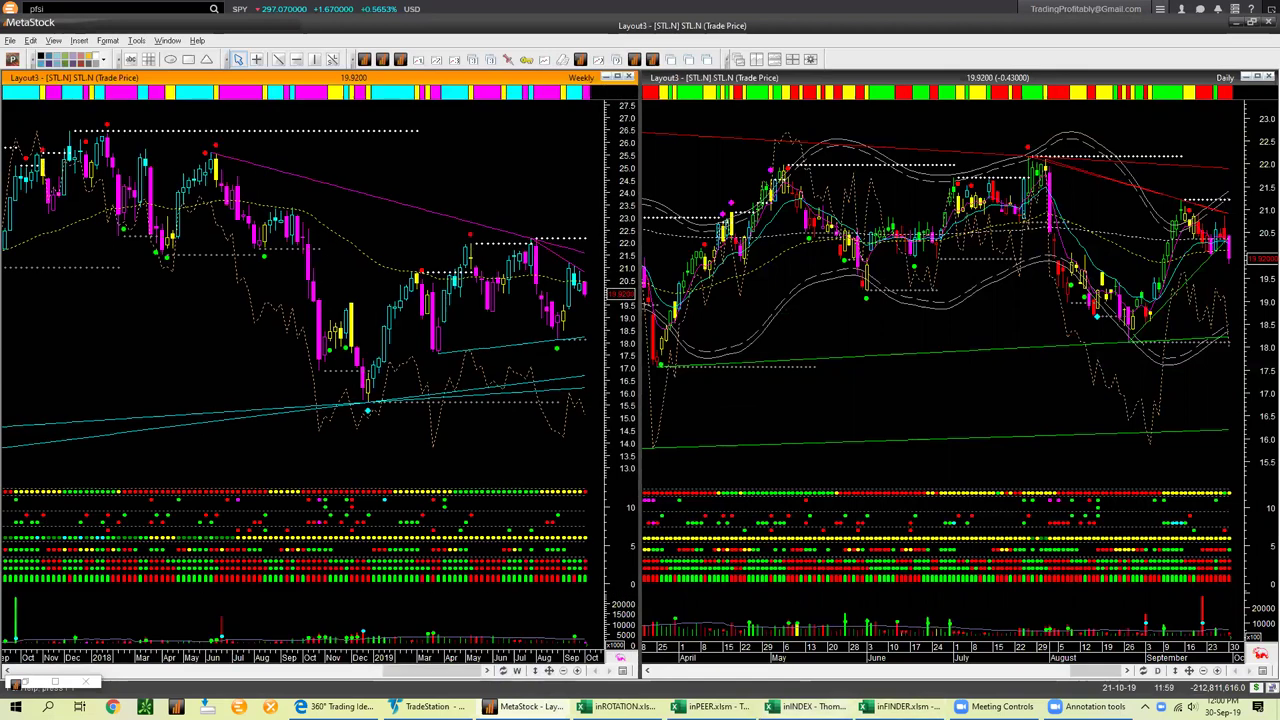
click(715, 706)
text(sl)
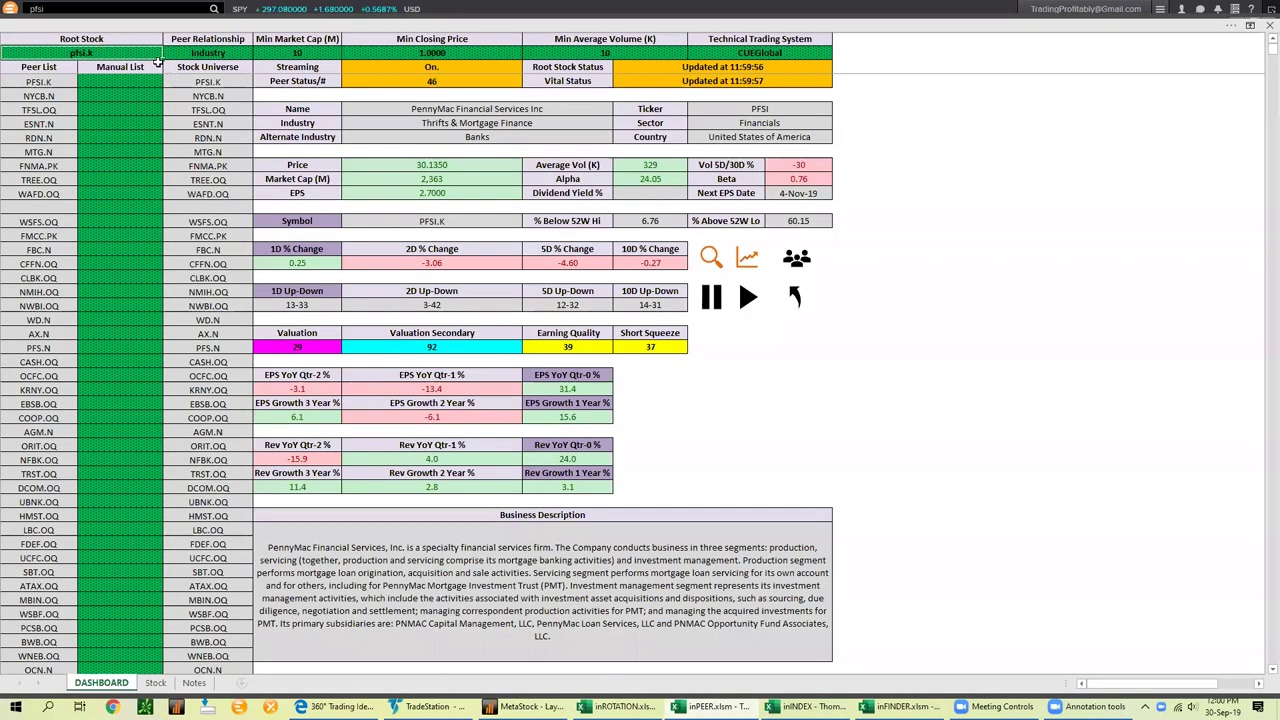
text(l.n)
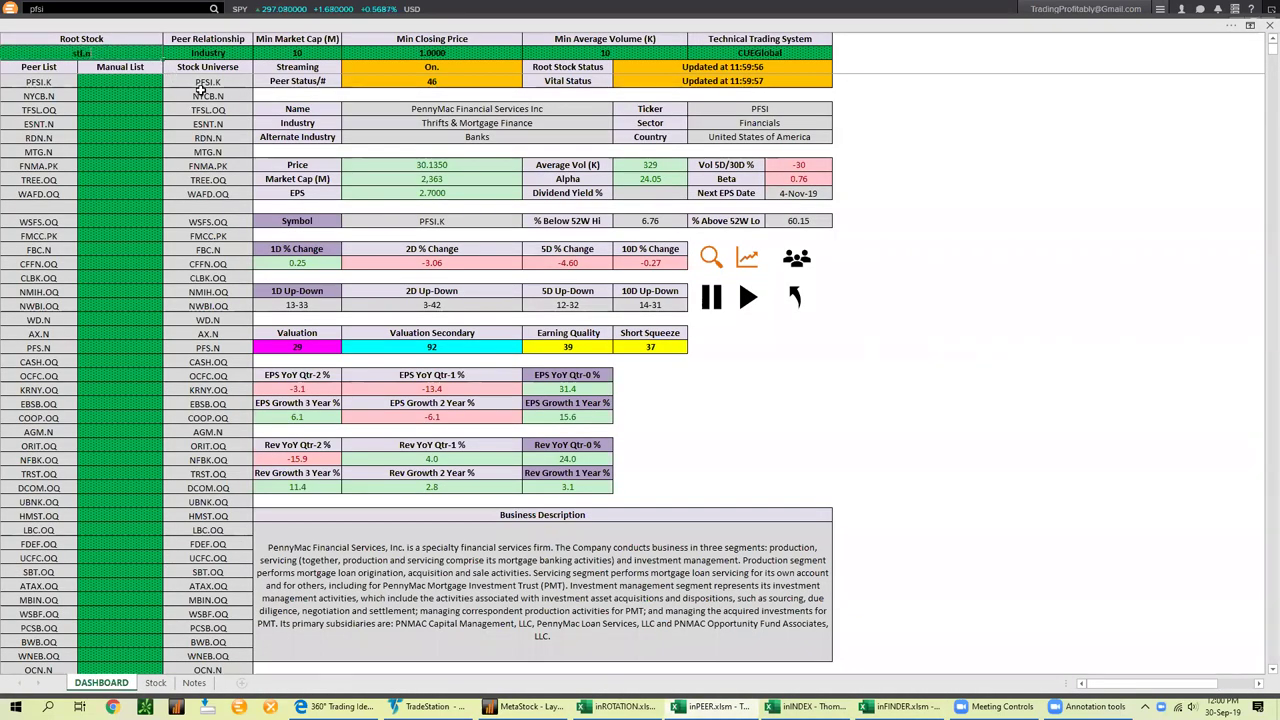
Load Sterling Bancorp as the root stock and open the Regional Banks industry rankings
key(Return)
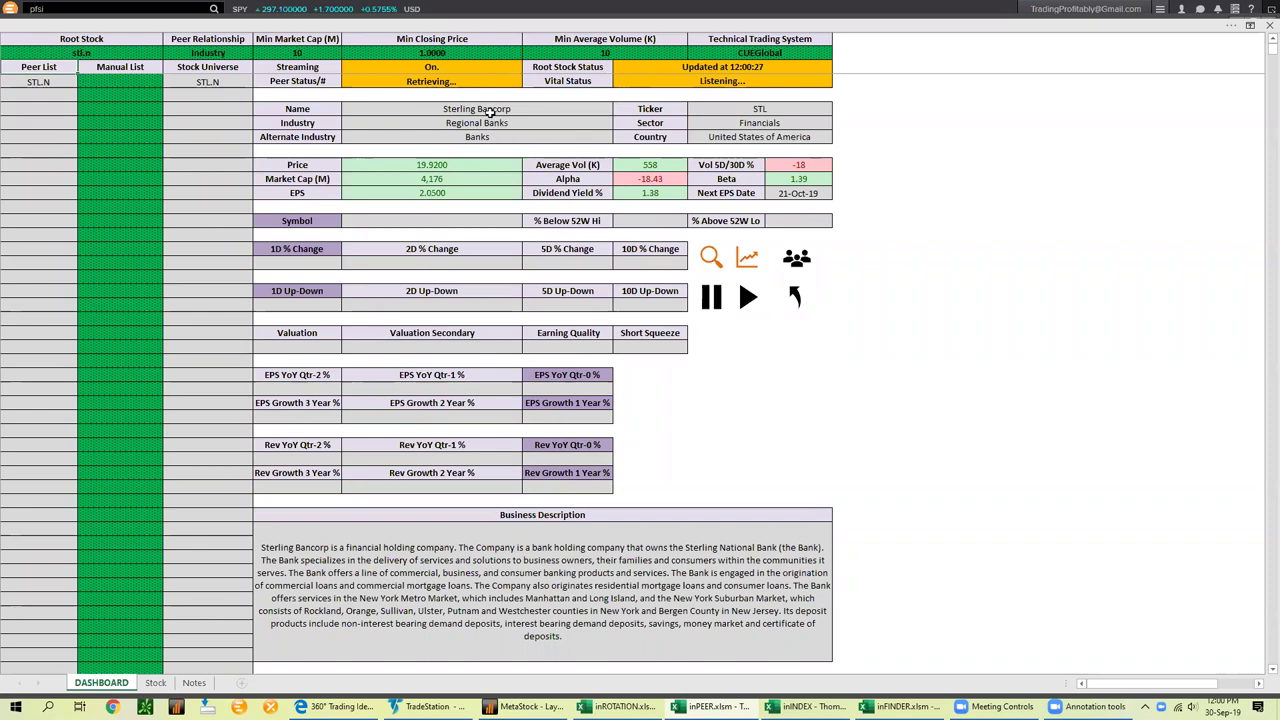
click(500, 124)
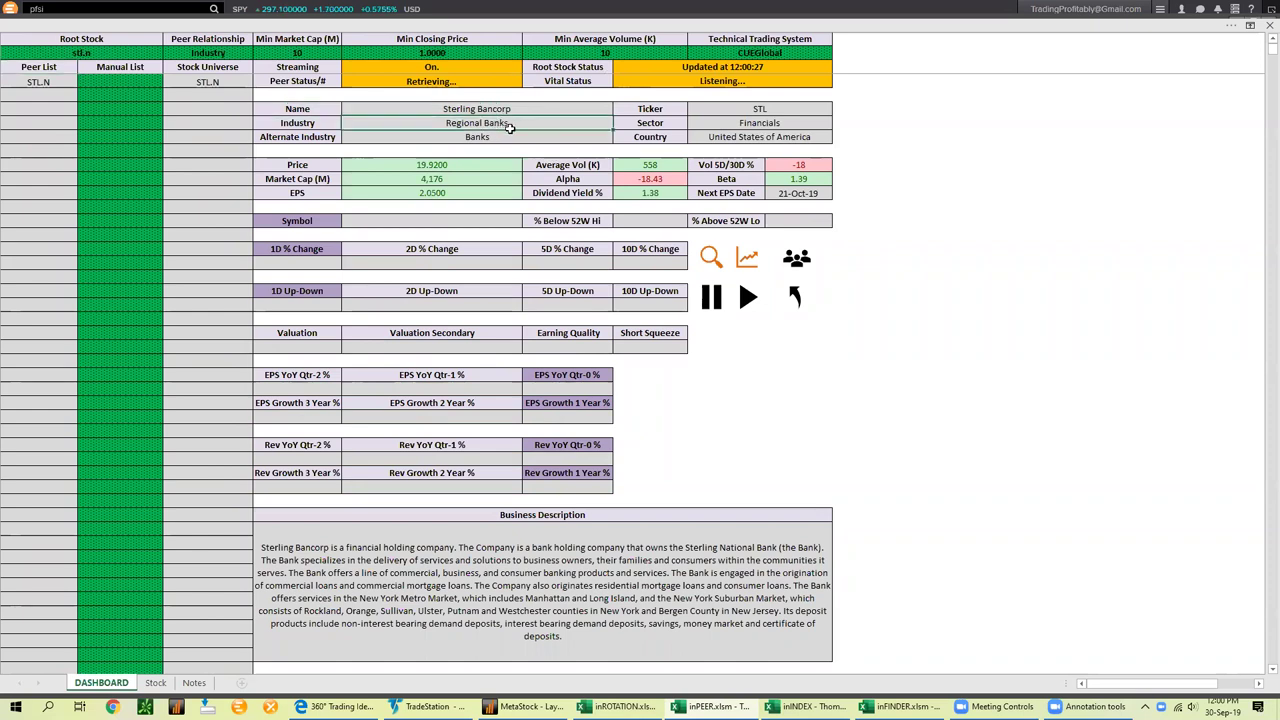
click(710, 260)
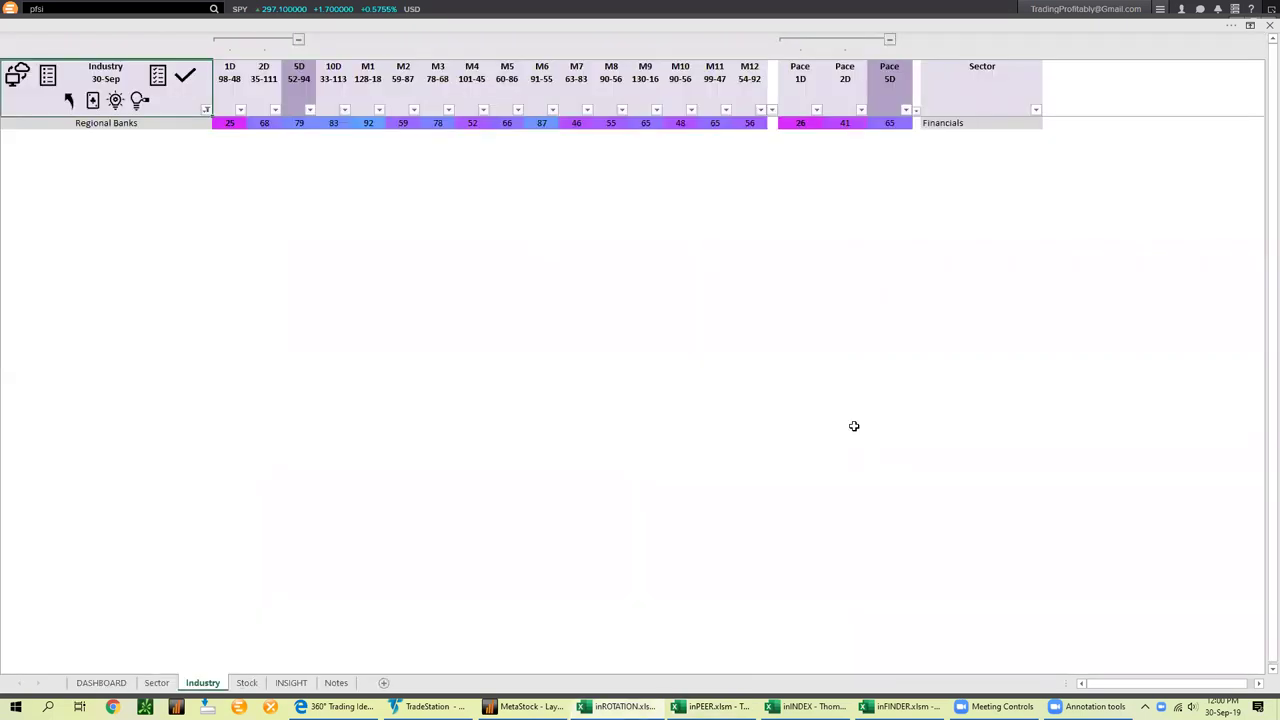
Highlight Regional Banks and its Pace 1D–2D ranks, then load its peers into the dashboard
click(130, 122)
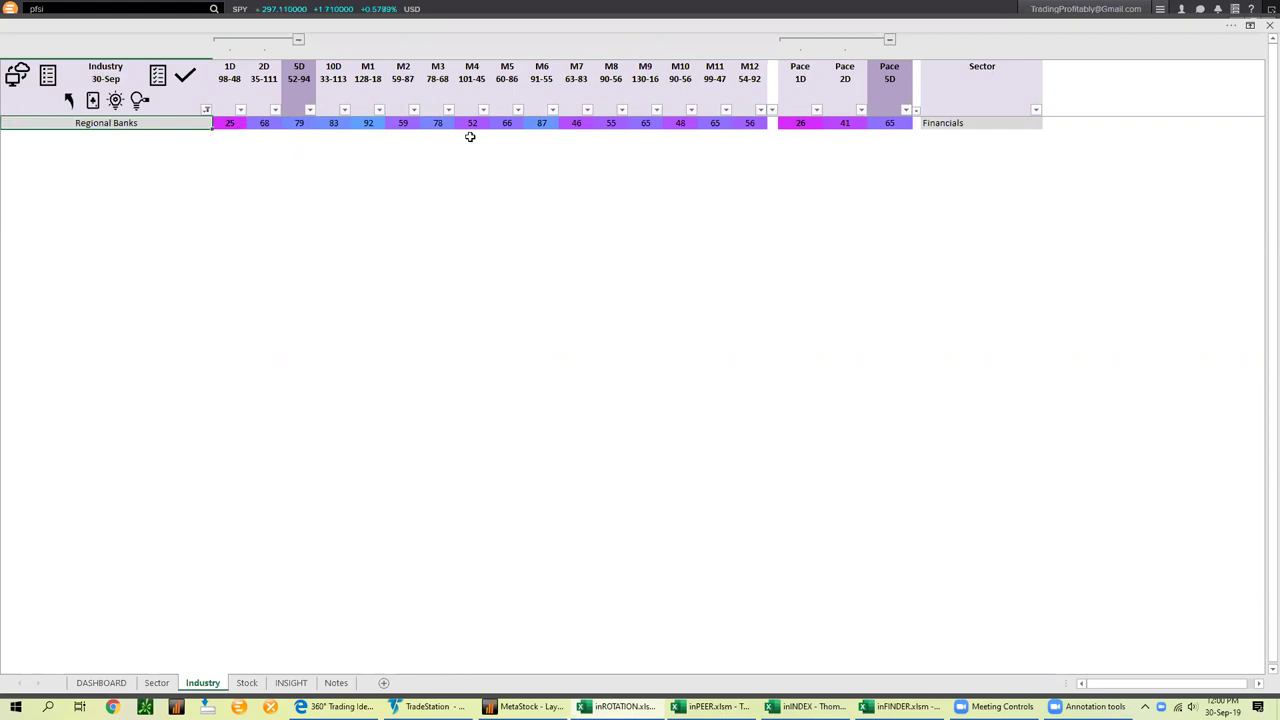
drag(801, 122, 842, 123)
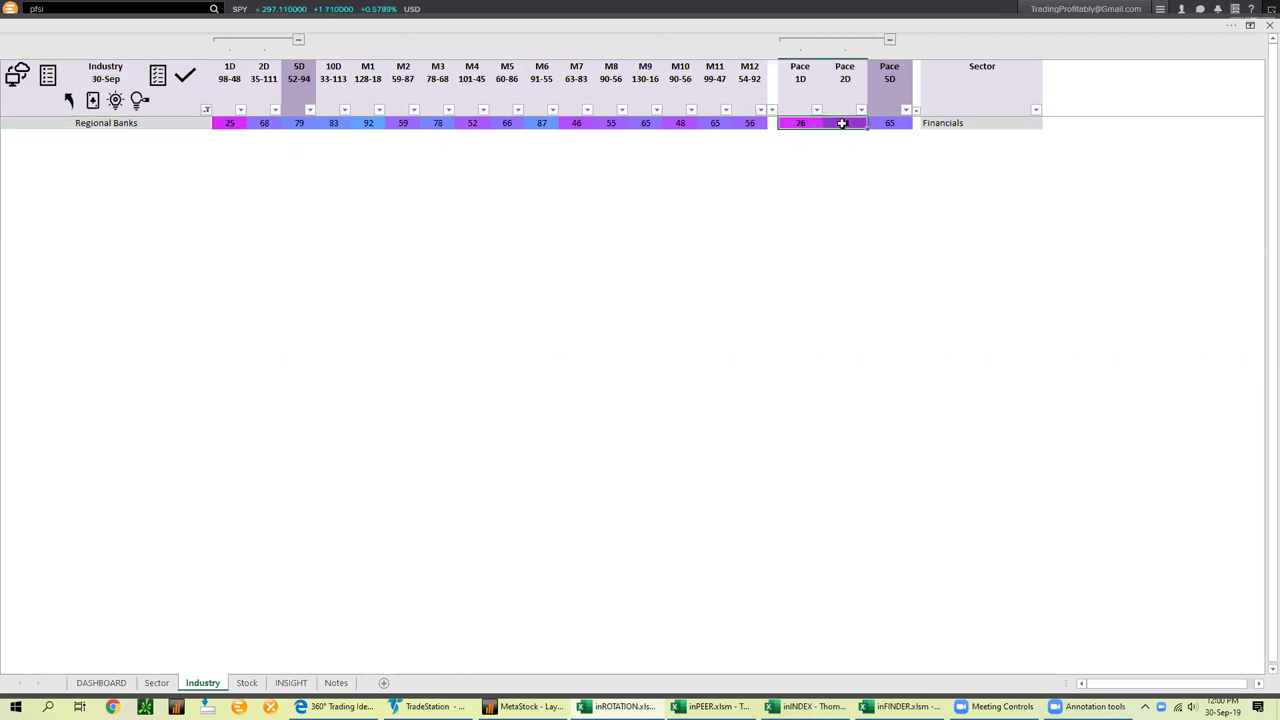
click(233, 122)
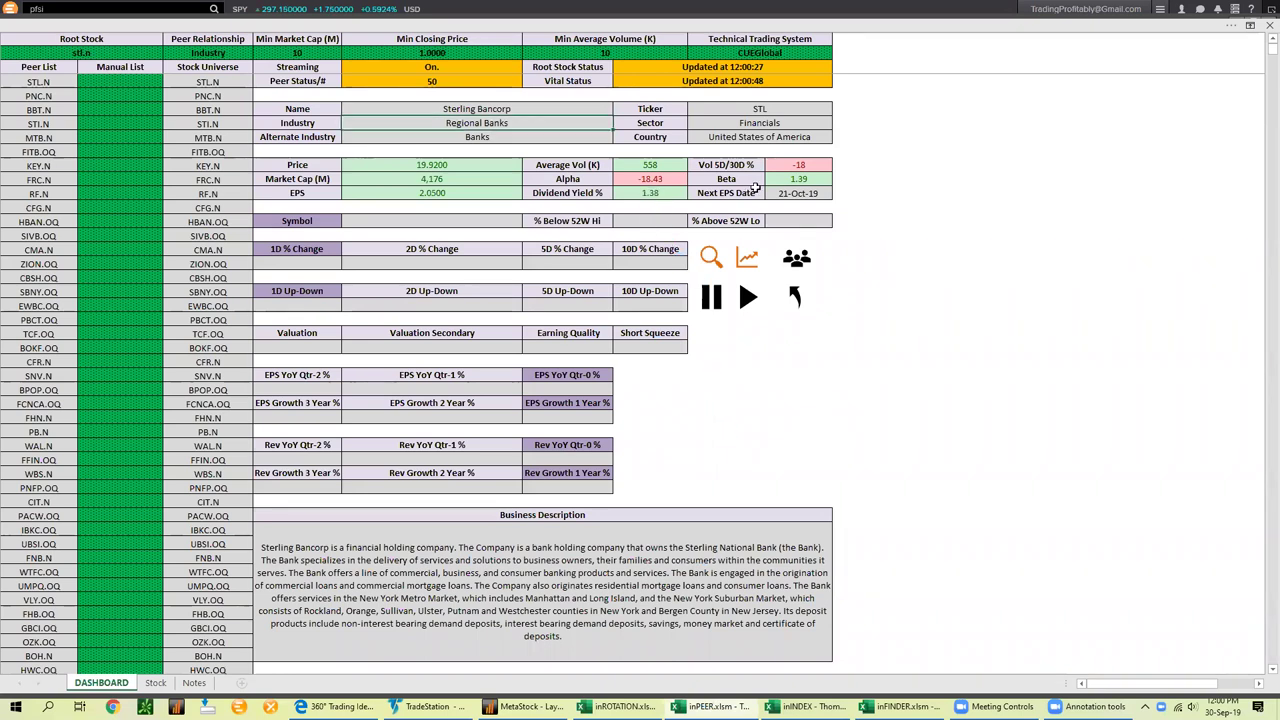
Highlight STL.N's next EPS date, Valuation scores and EPS YoY figures, then switch to MetaStock
click(790, 194)
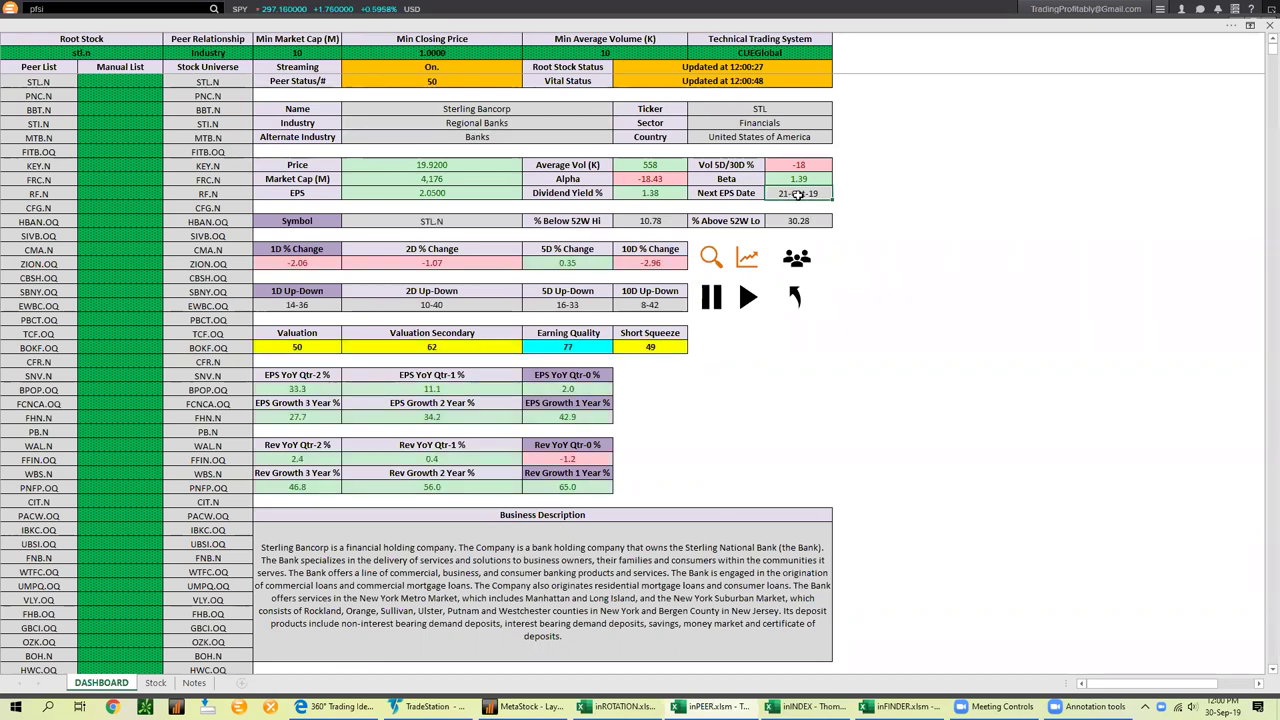
drag(306, 348, 380, 346)
drag(300, 388, 380, 391)
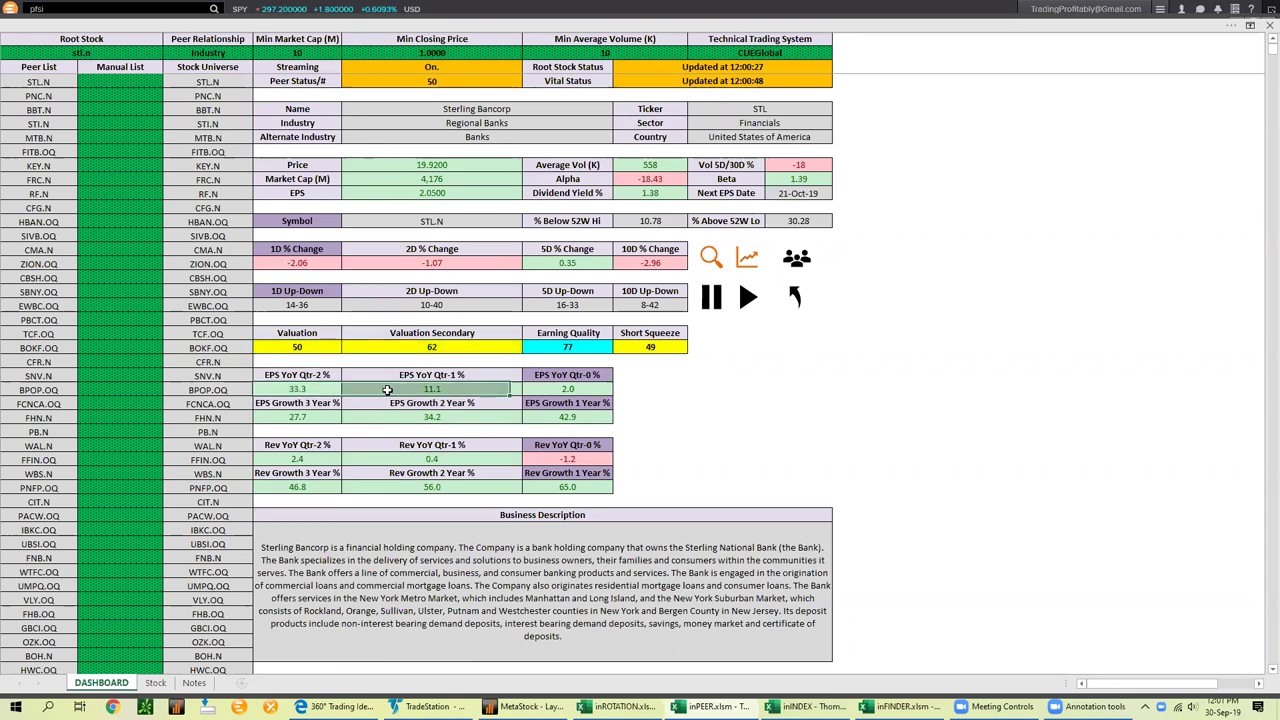
drag(479, 392, 551, 394)
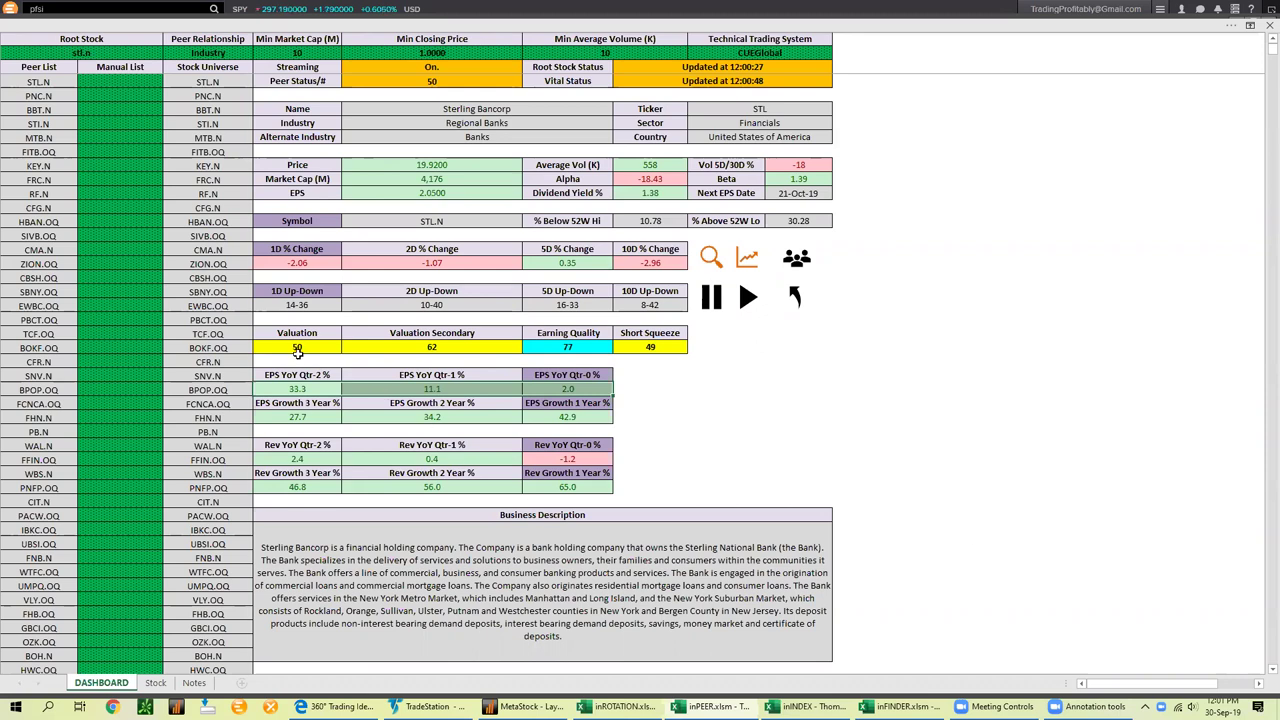
click(298, 347)
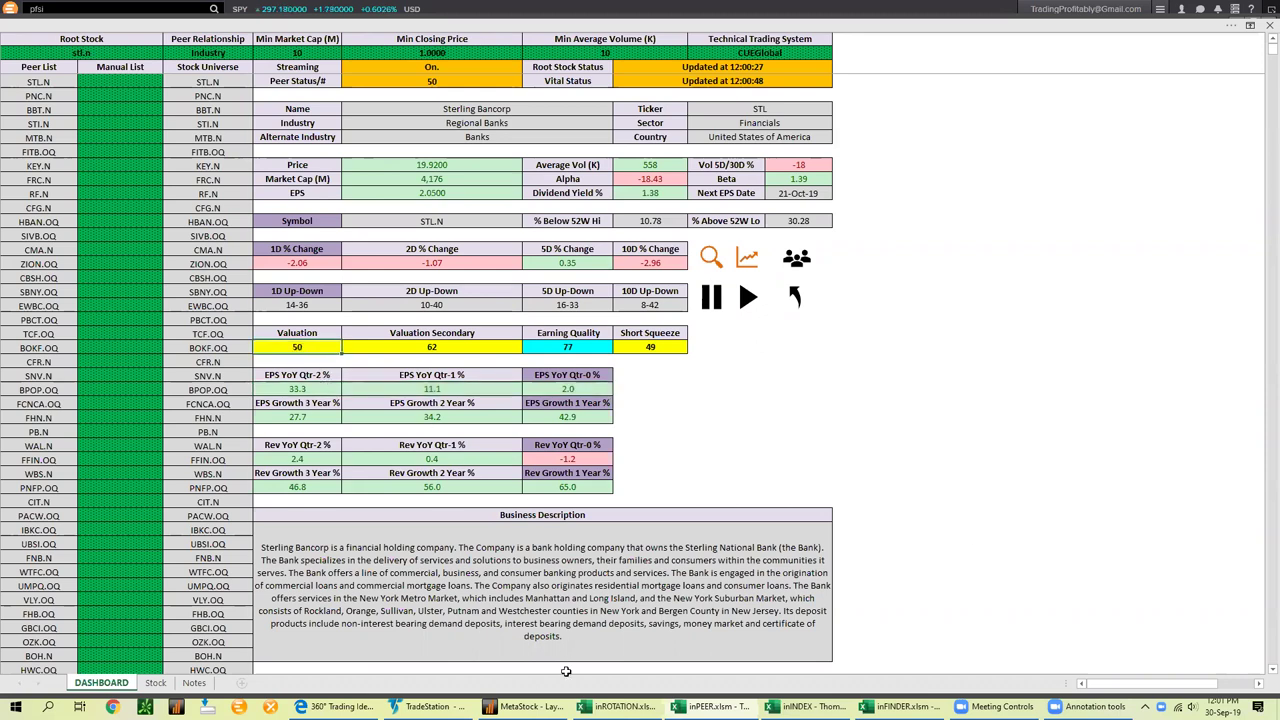
key(alt+Tab)
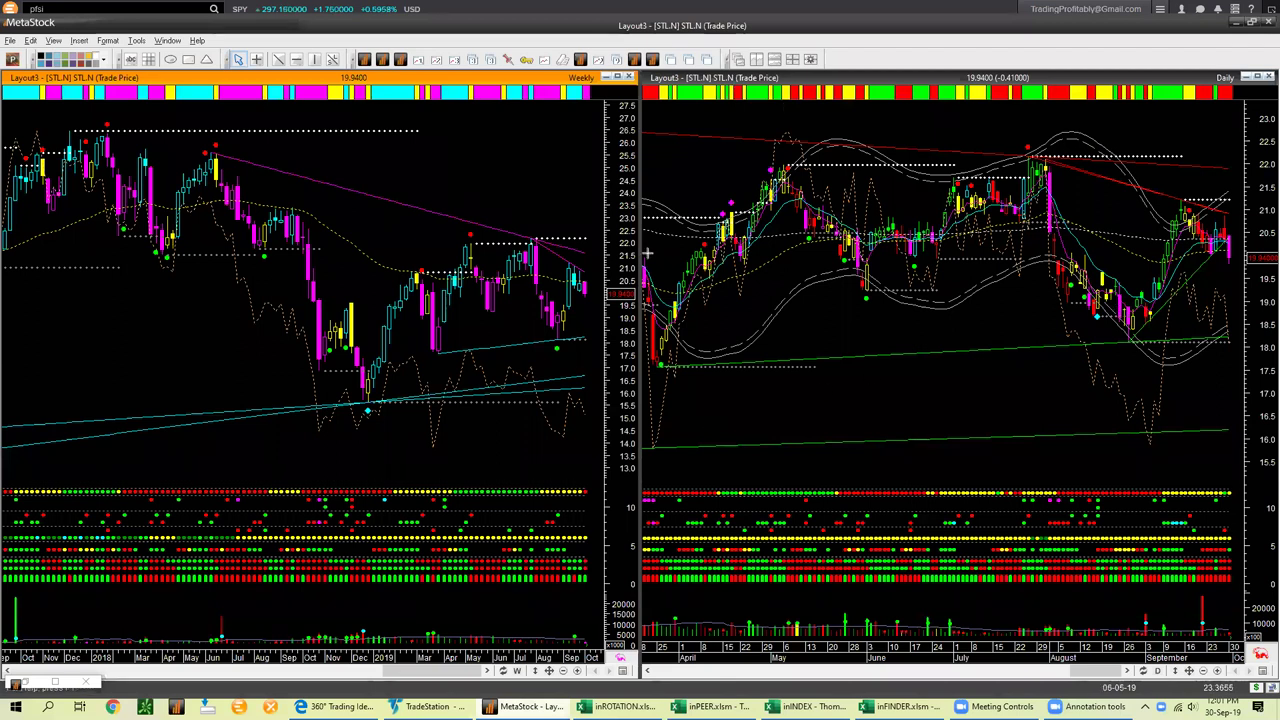
Draw arrows at the daily chart's latest September bars and recent dip, then point out the dashboard's 1D Up-Down
drag(1194, 285, 1220, 246)
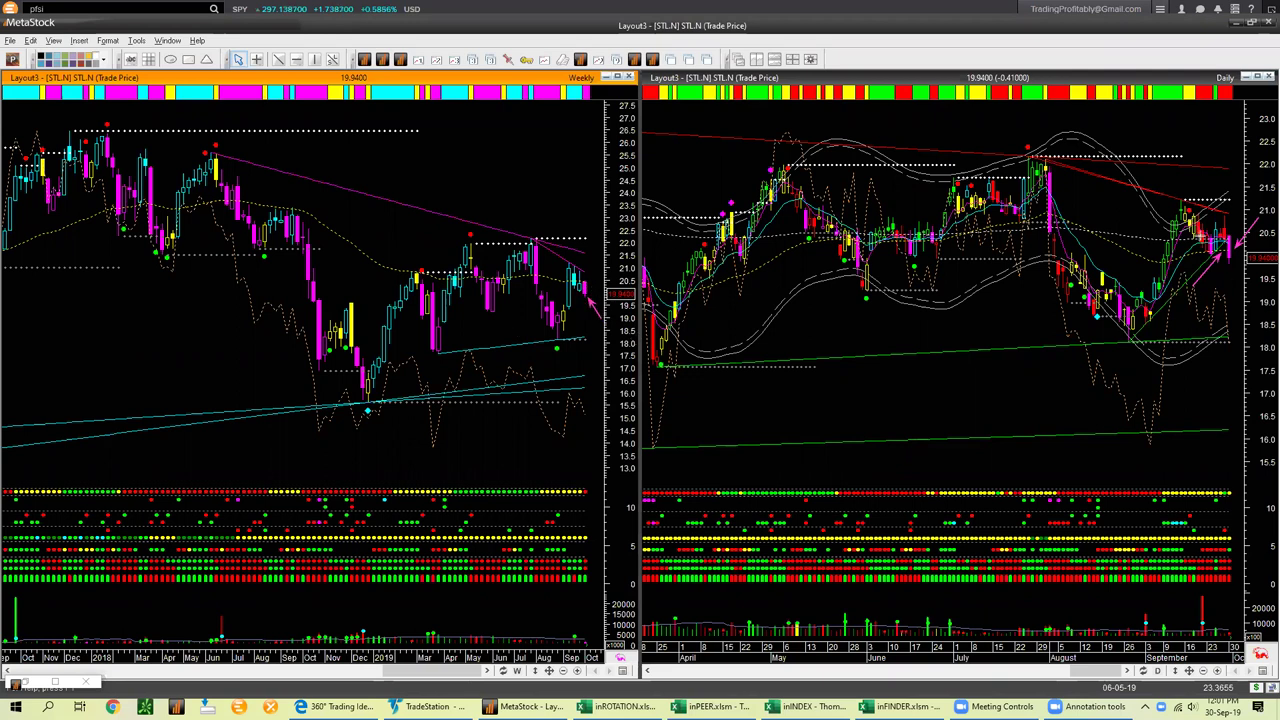
drag(1147, 182, 1238, 214)
drag(1218, 295, 1226, 348)
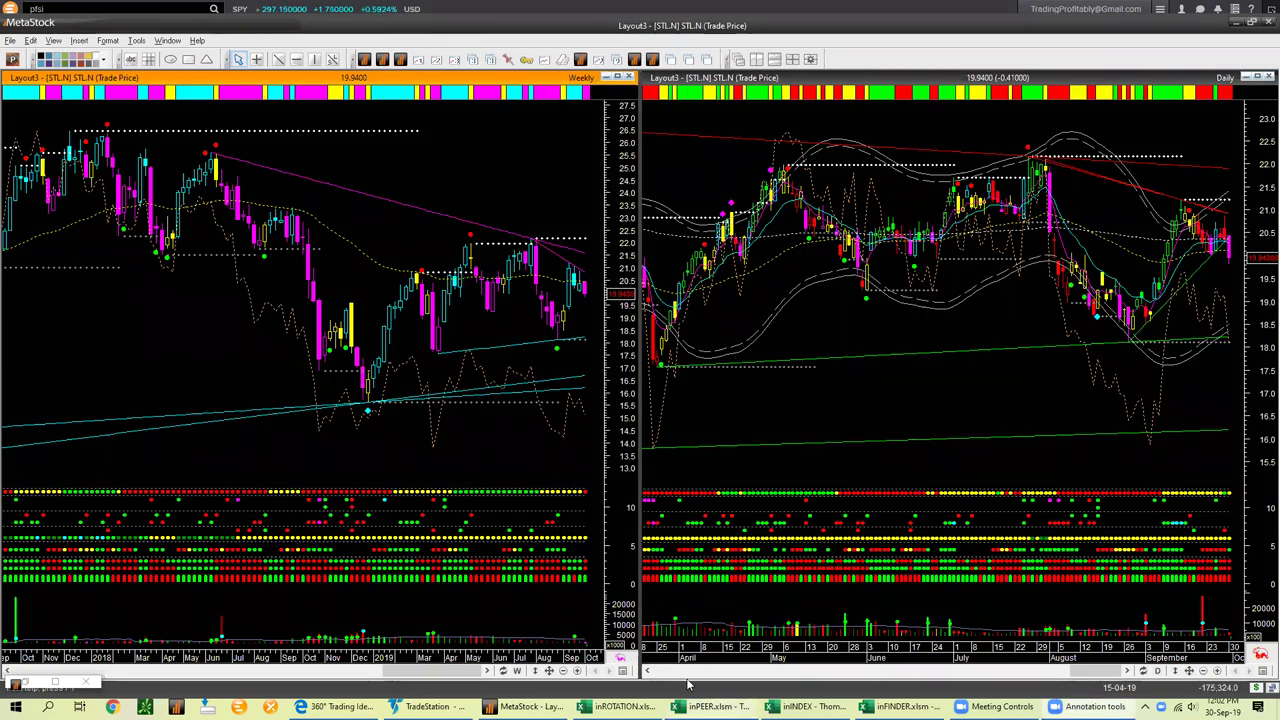
click(712, 706)
click(305, 307)
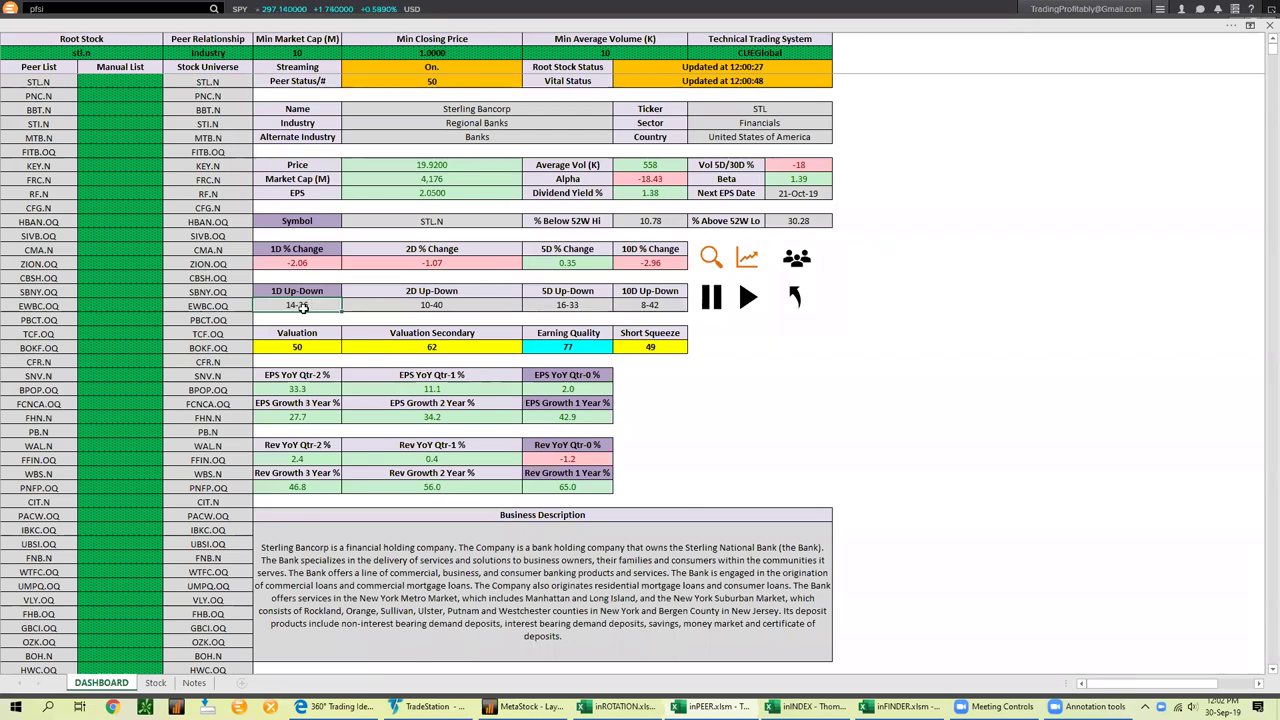
Point out the 2D, 5D and 10D Up-Down counts and Regional Banks, then switch to the forum browser
click(450, 304)
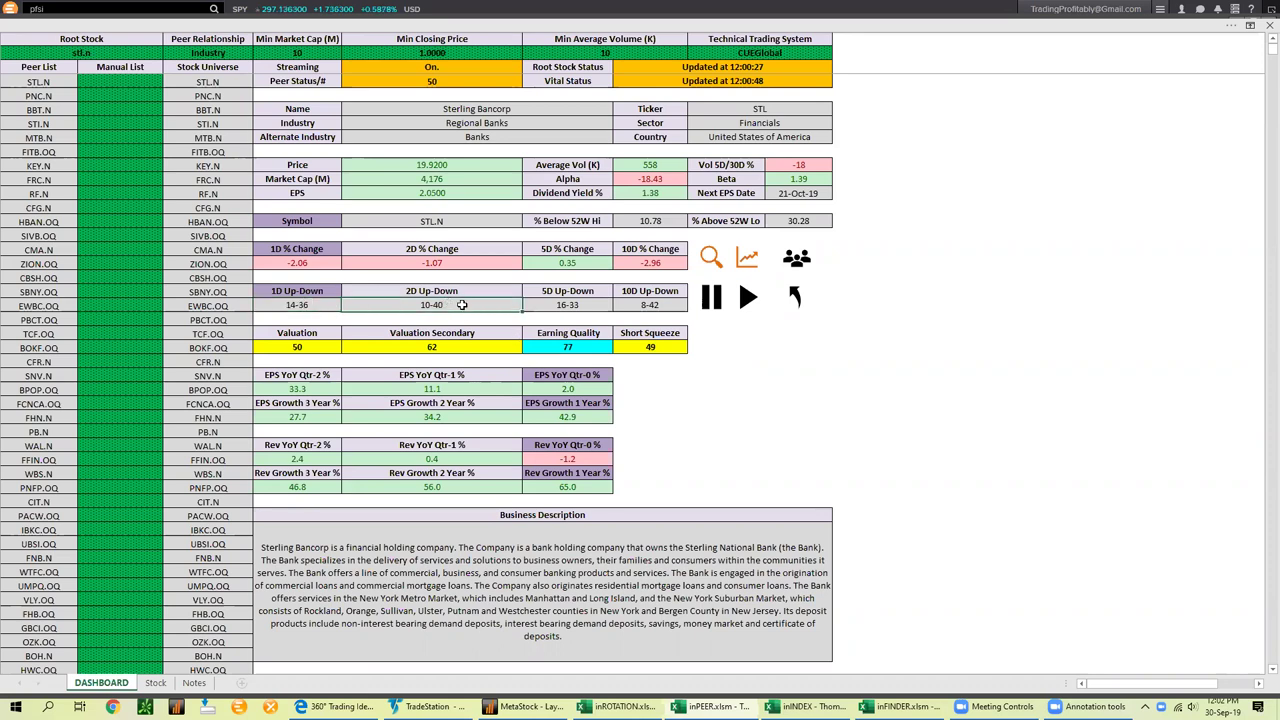
click(590, 305)
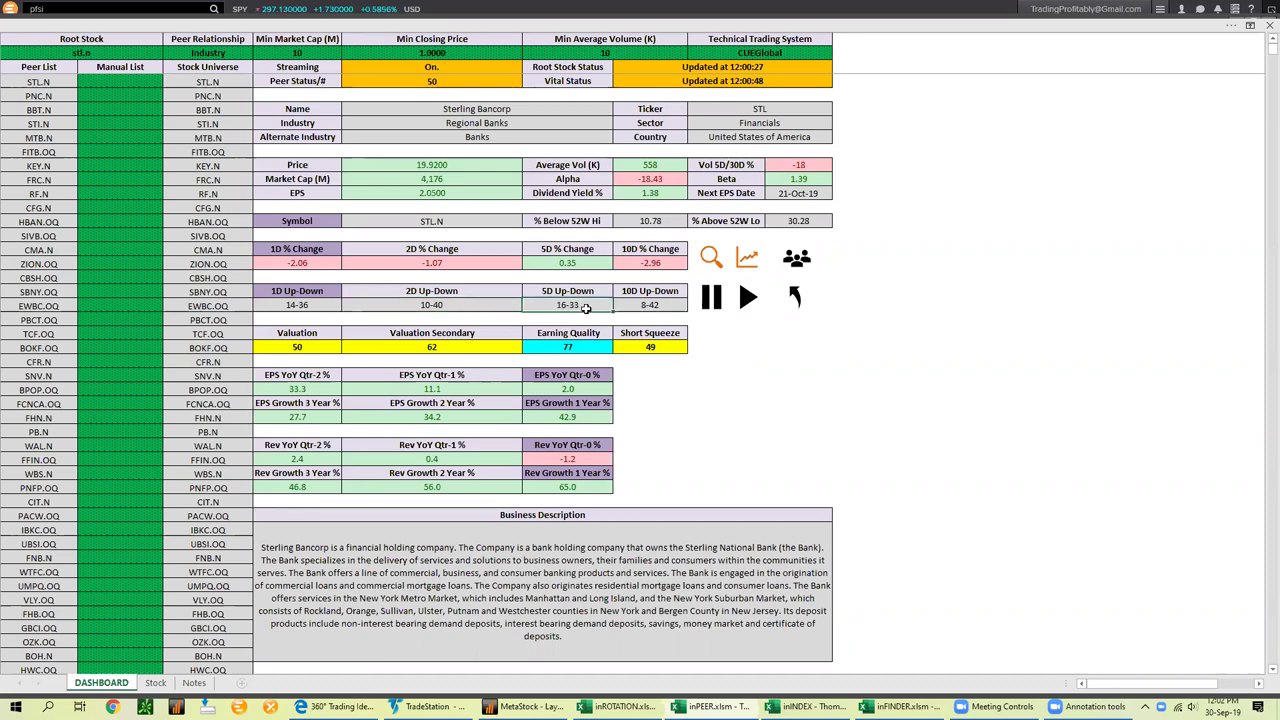
click(665, 304)
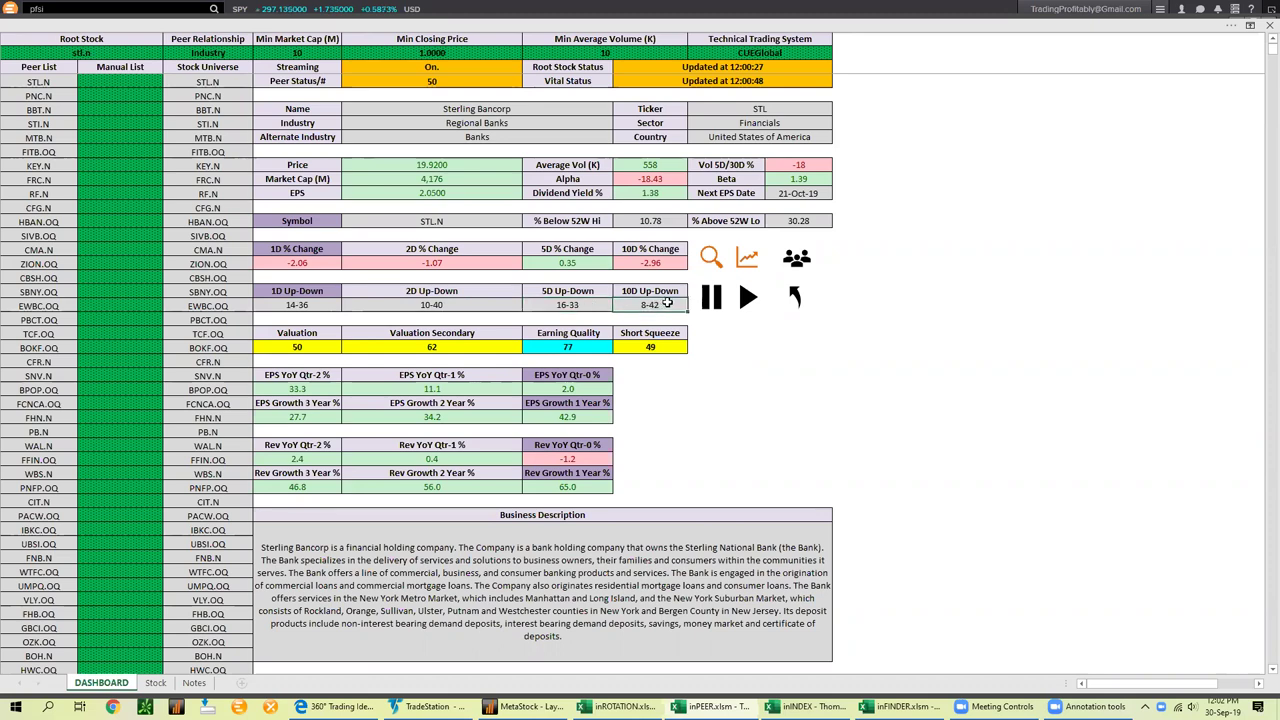
drag(636, 302, 325, 306)
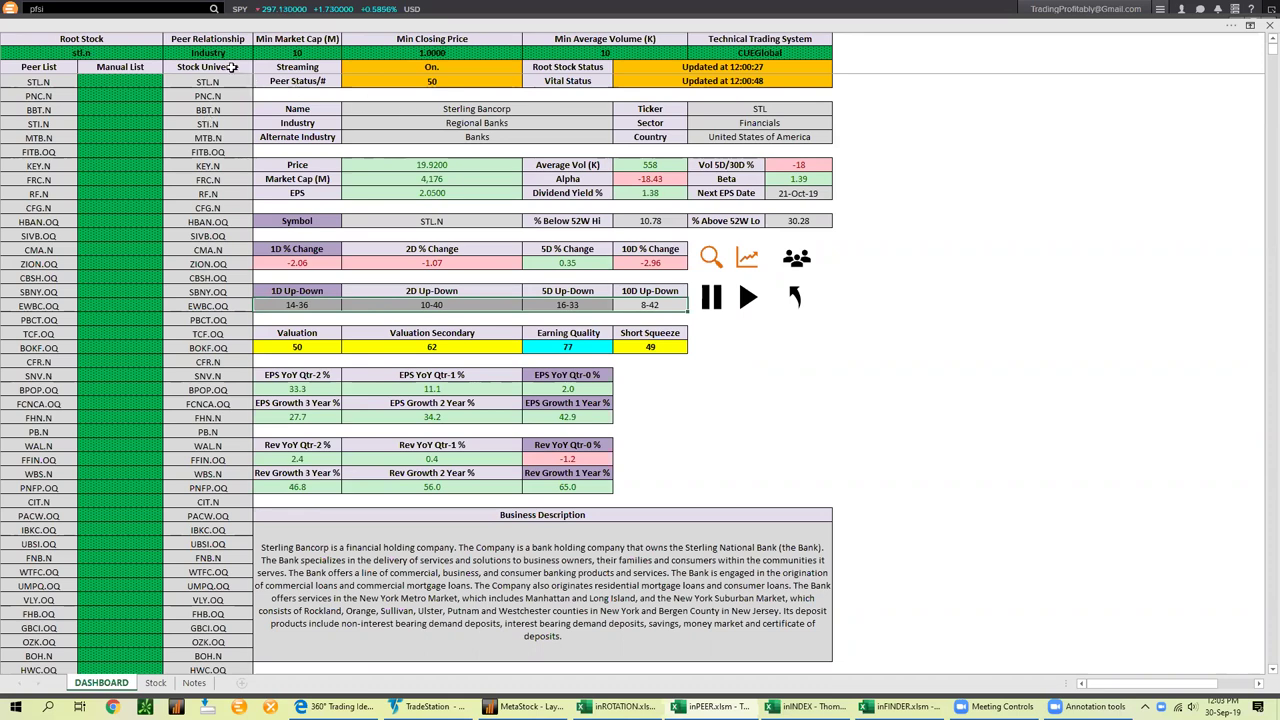
click(487, 121)
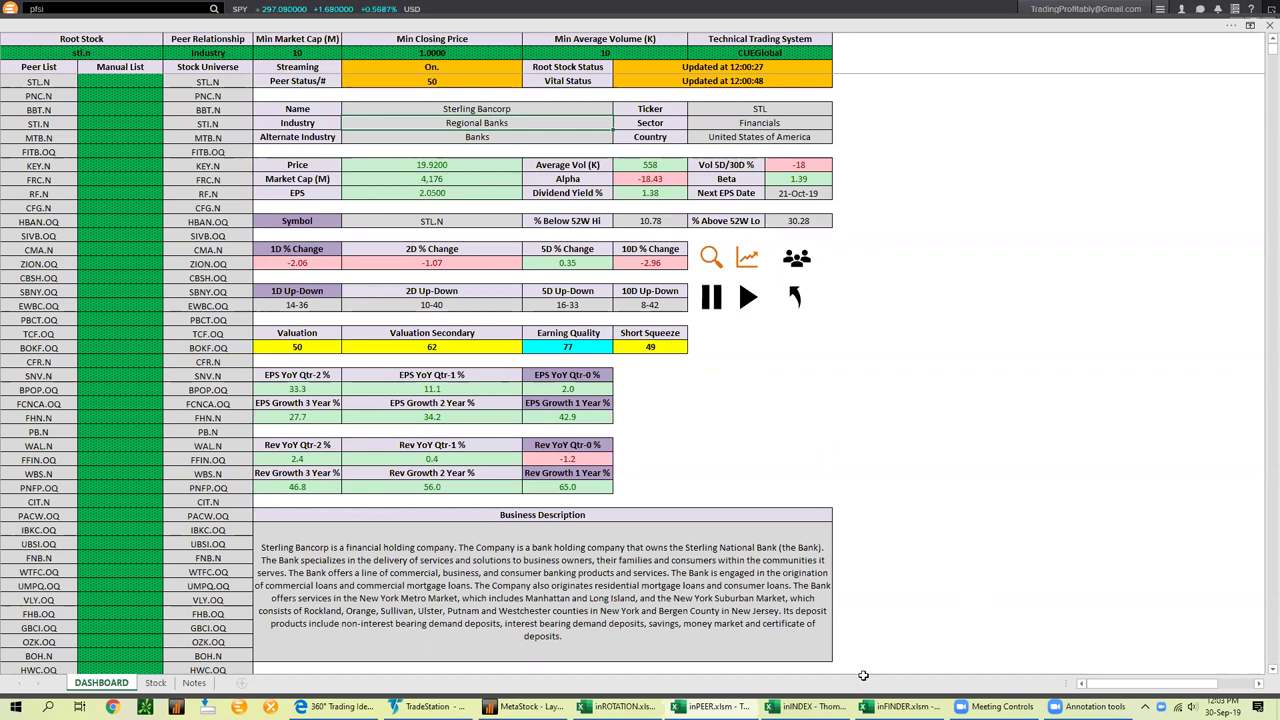
click(876, 458)
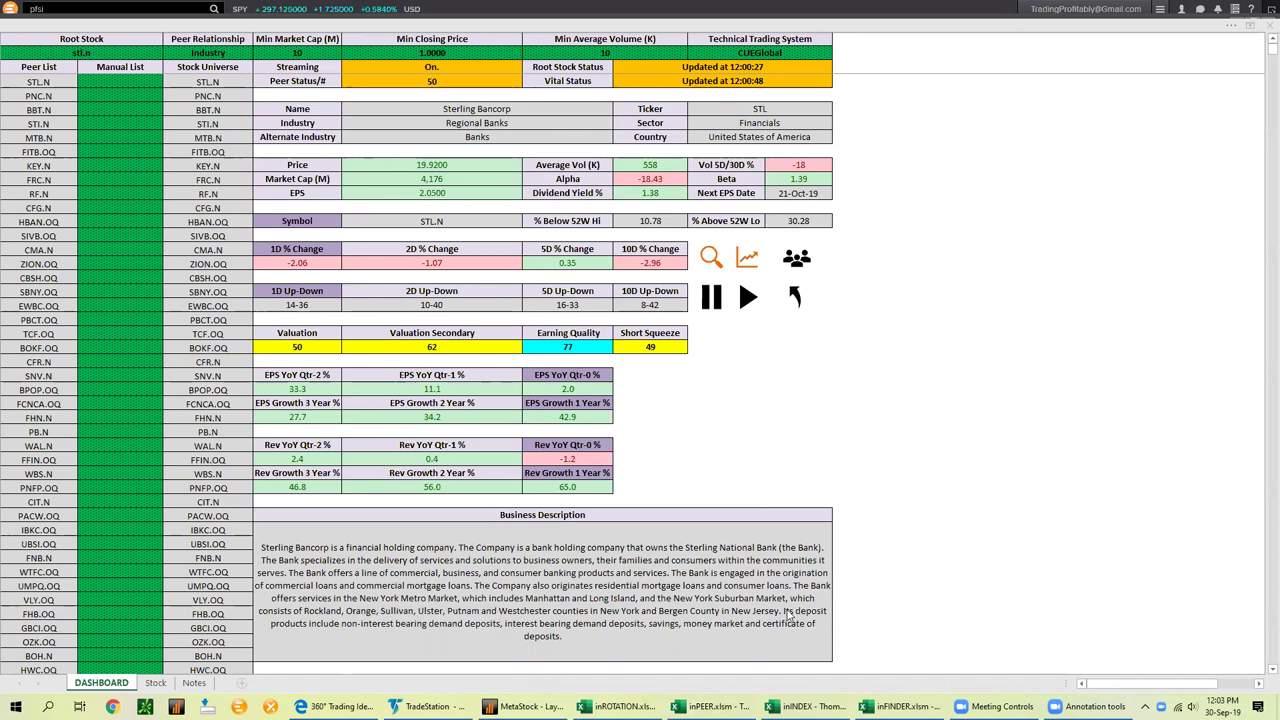
click(335, 706)
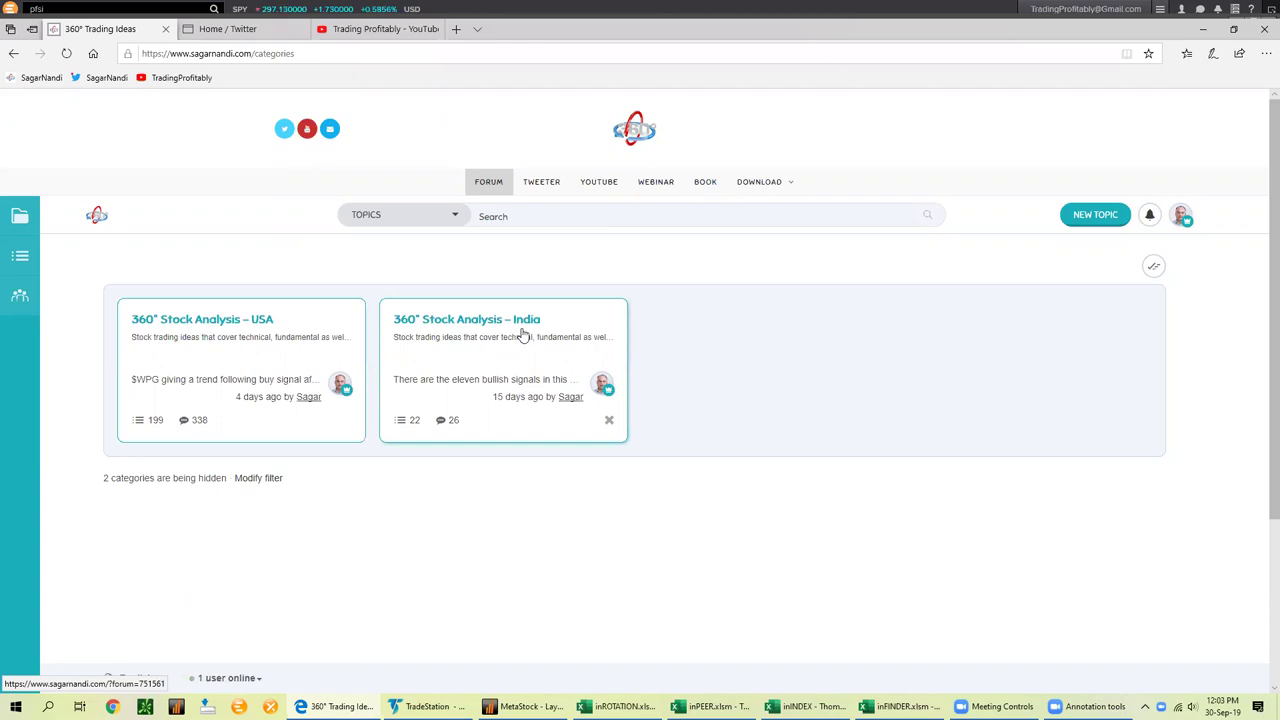
Check the Twitter home tab in Edge, then bring up the Trading Profitably YouTube channel tab
click(240, 31)
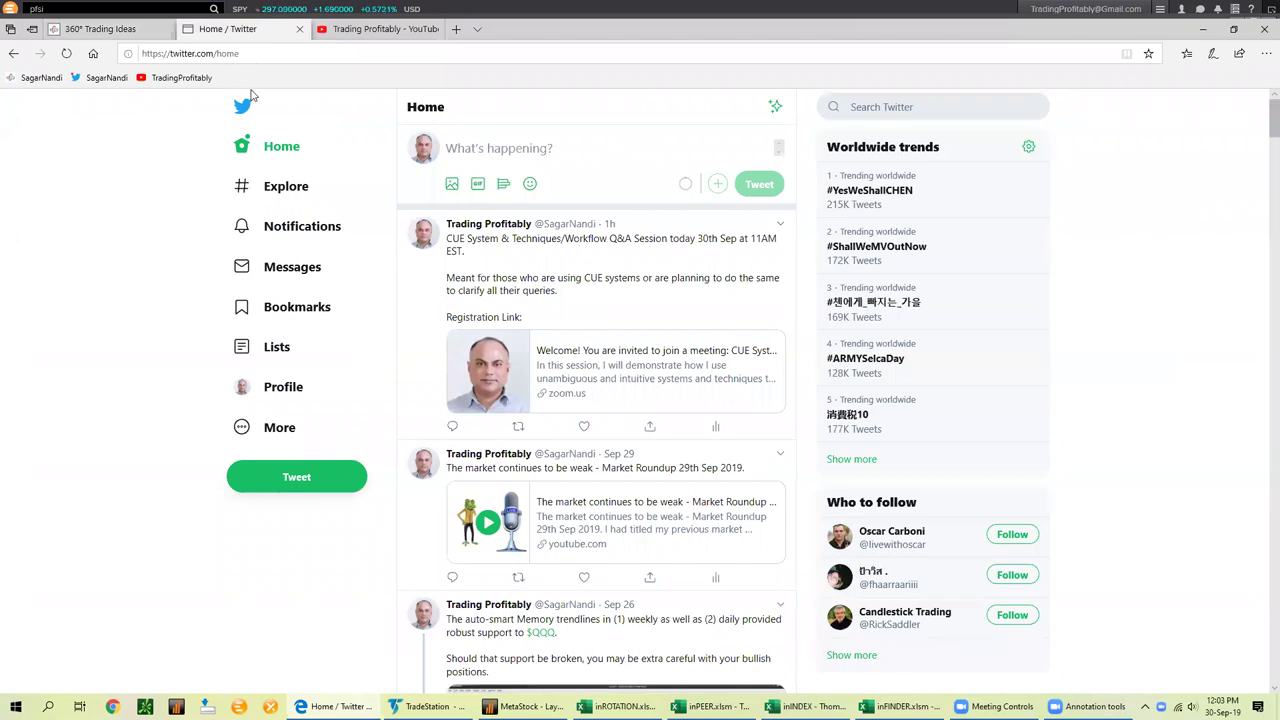
click(384, 31)
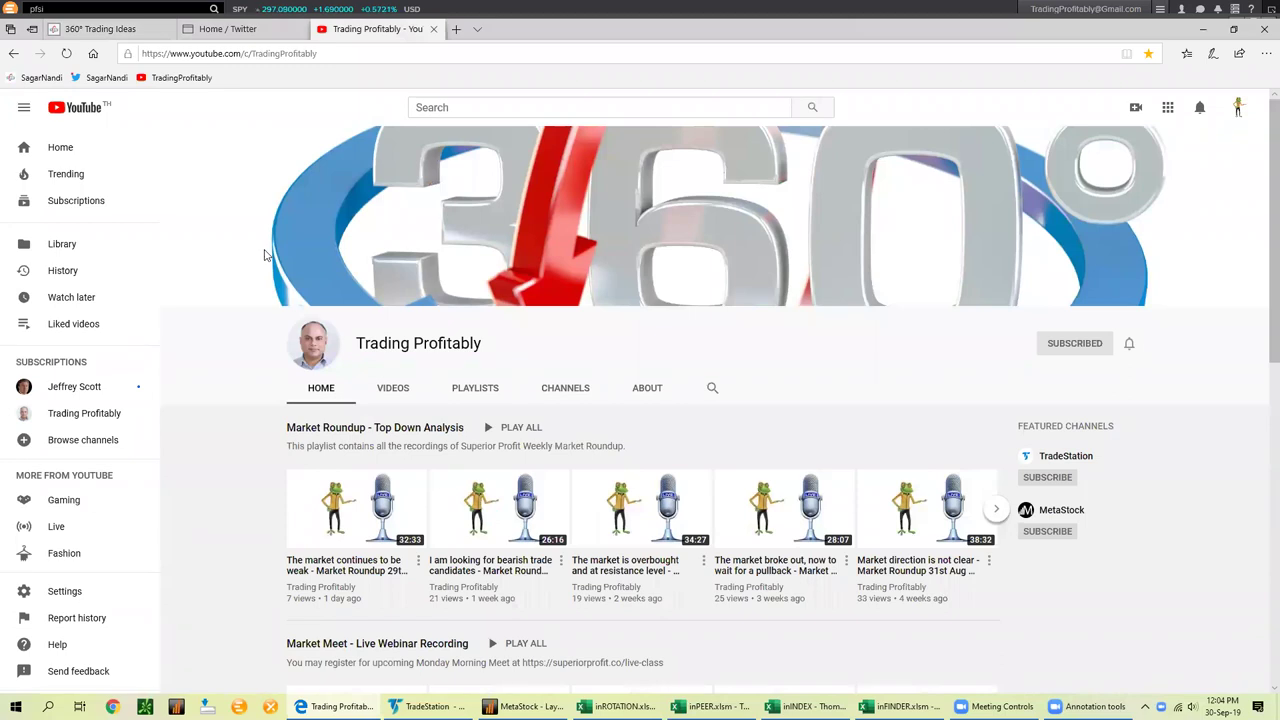